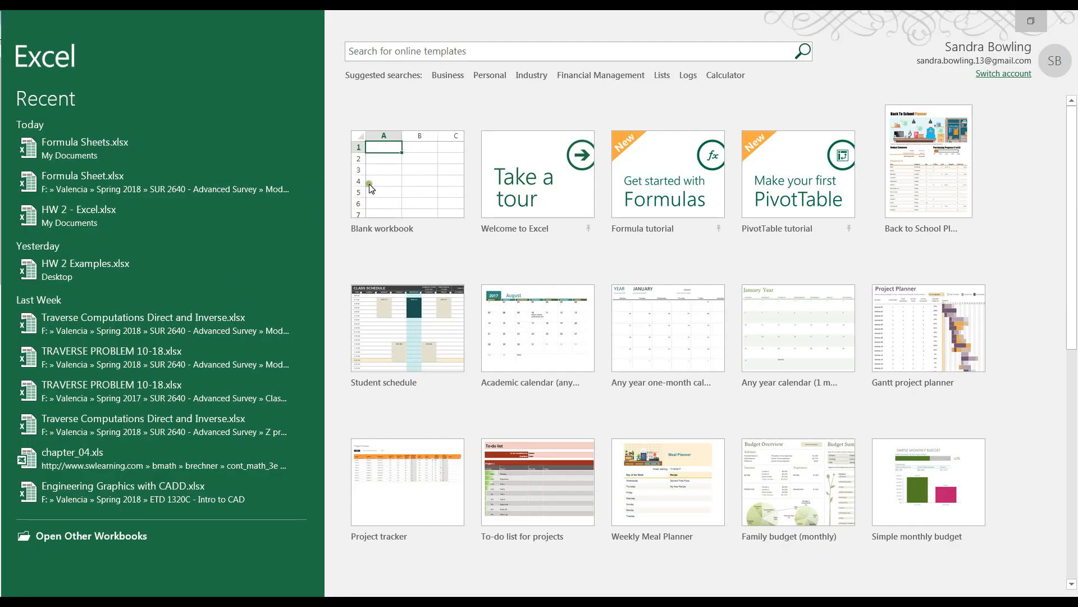
Create a new blank workbook.
click(400, 186)
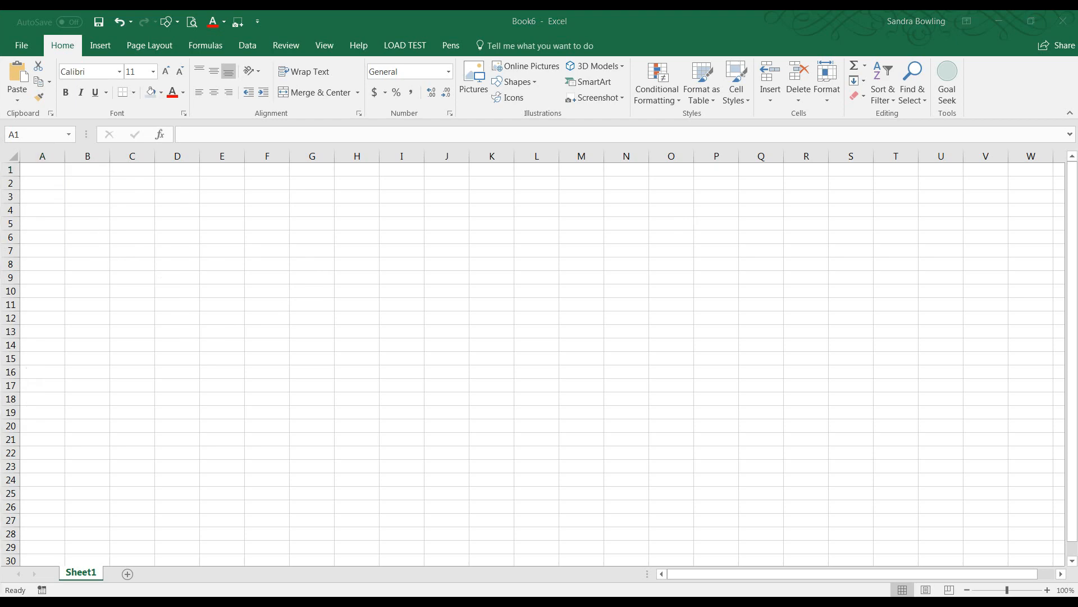
Review the reference formula sheet PDF to see the layout to reproduce.
drag(0, 101, 399, 126)
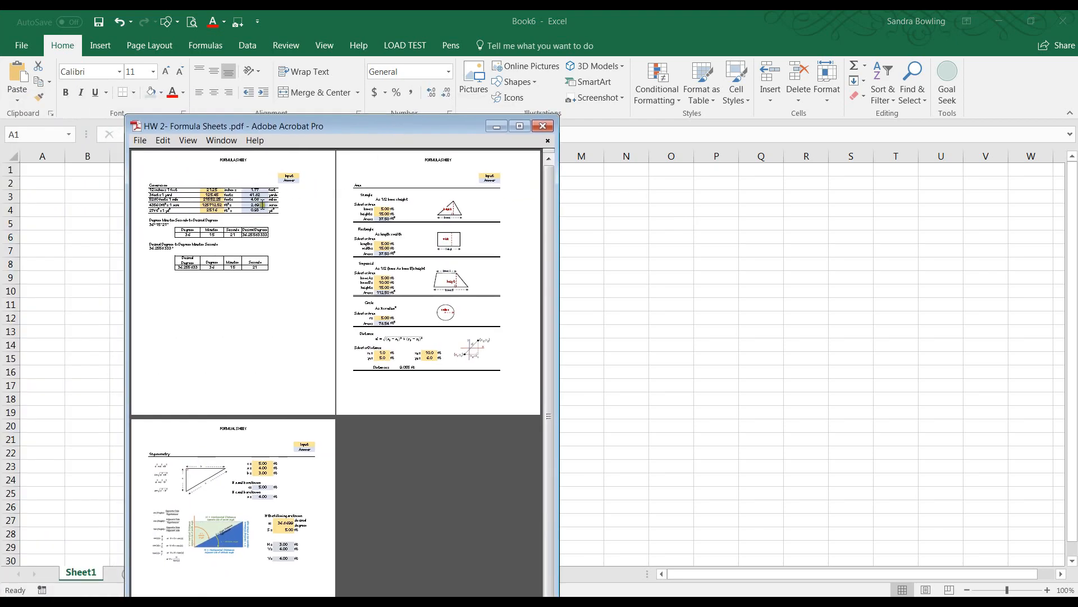
scroll(208, 213, up, 4)
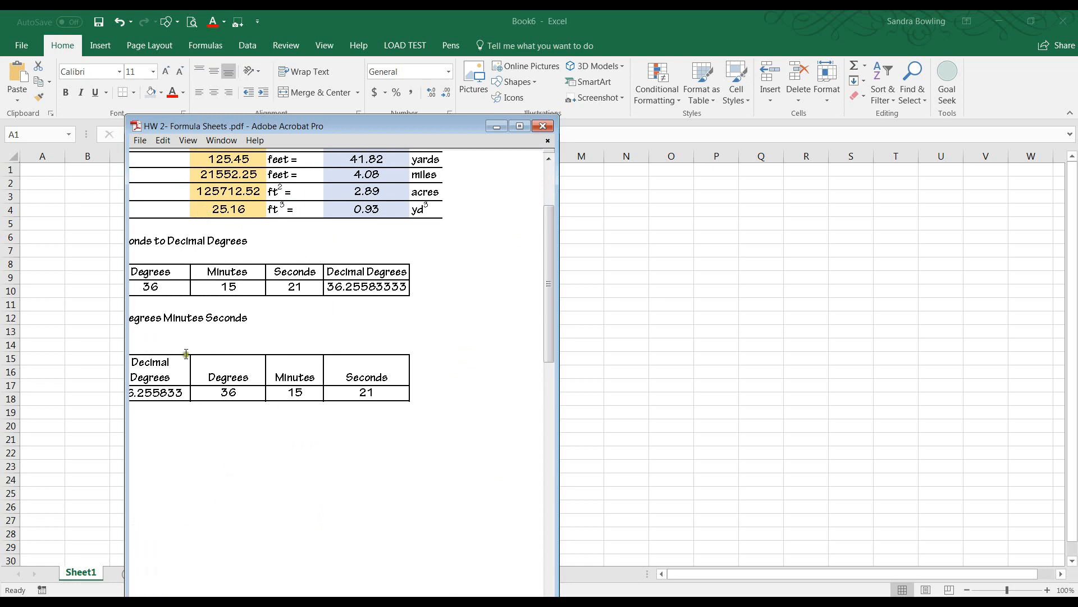
scroll(549, 331, up, 3)
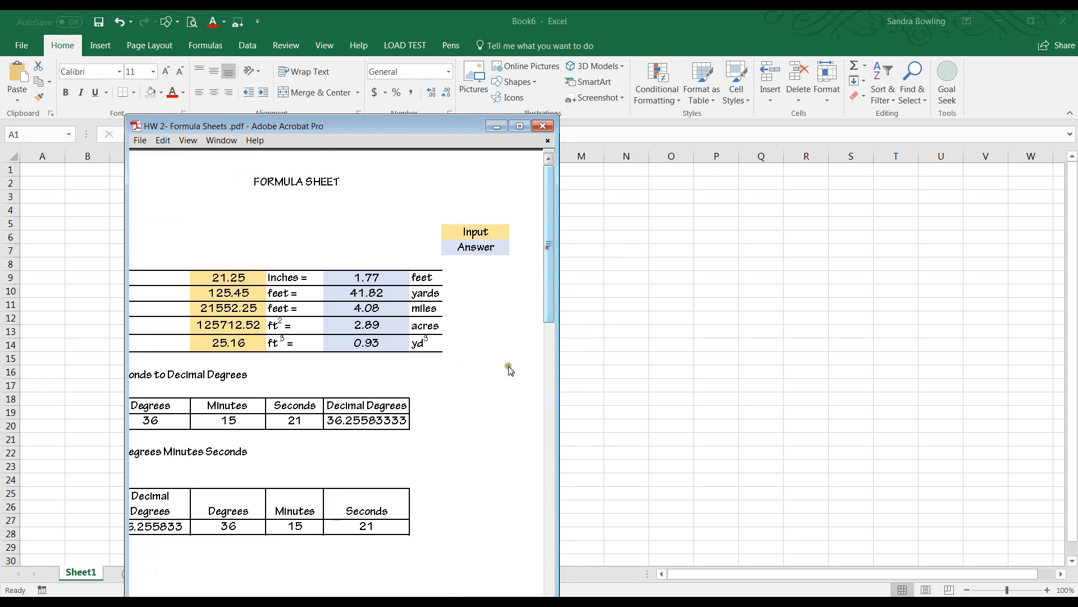
drag(325, 123, 0, 124)
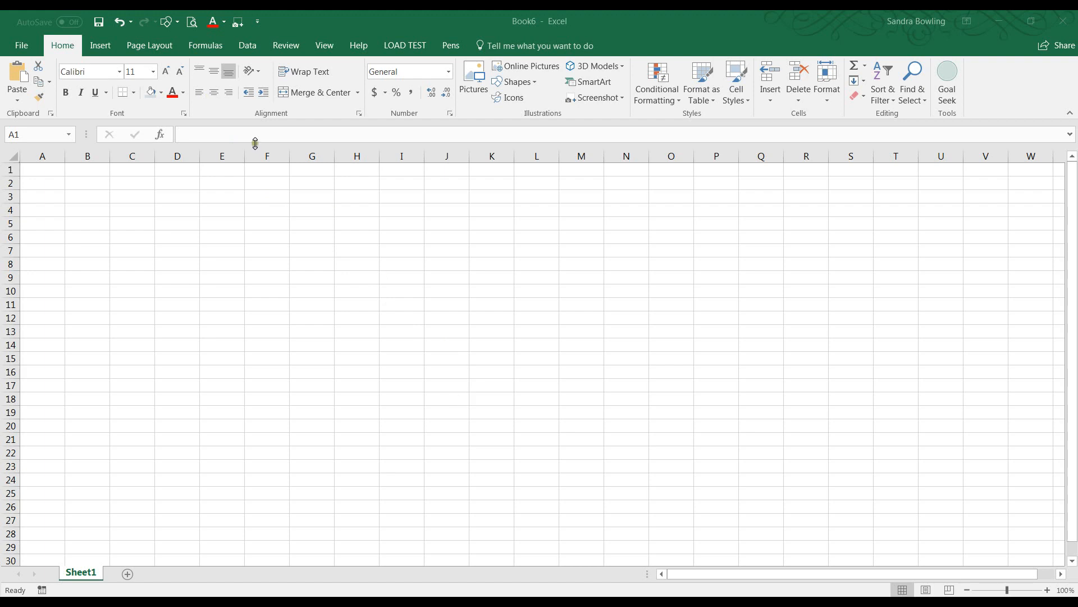
click(117, 71)
click(118, 74)
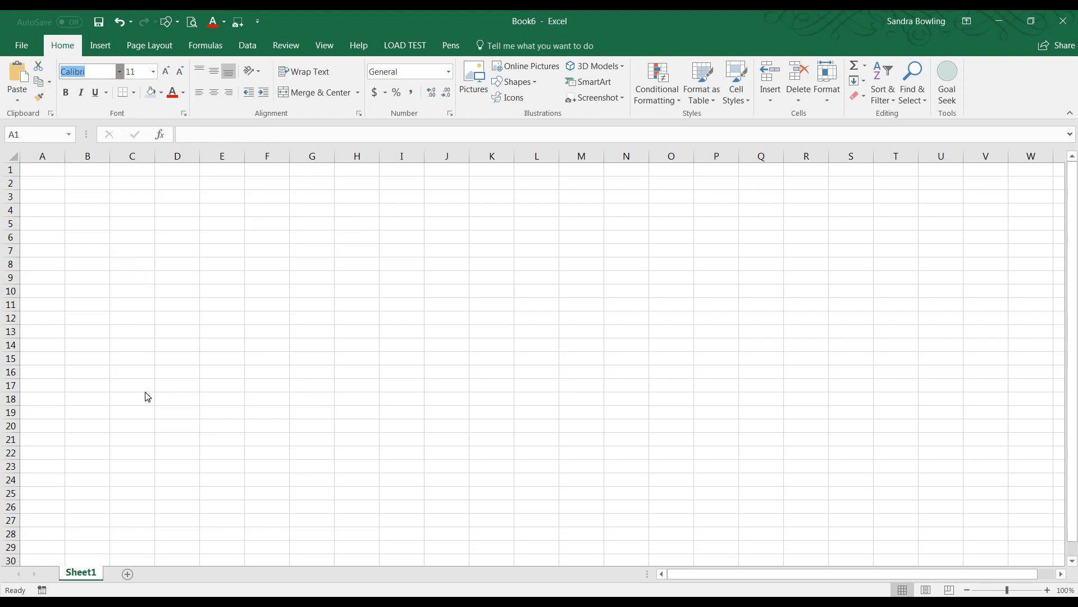
key(Escape)
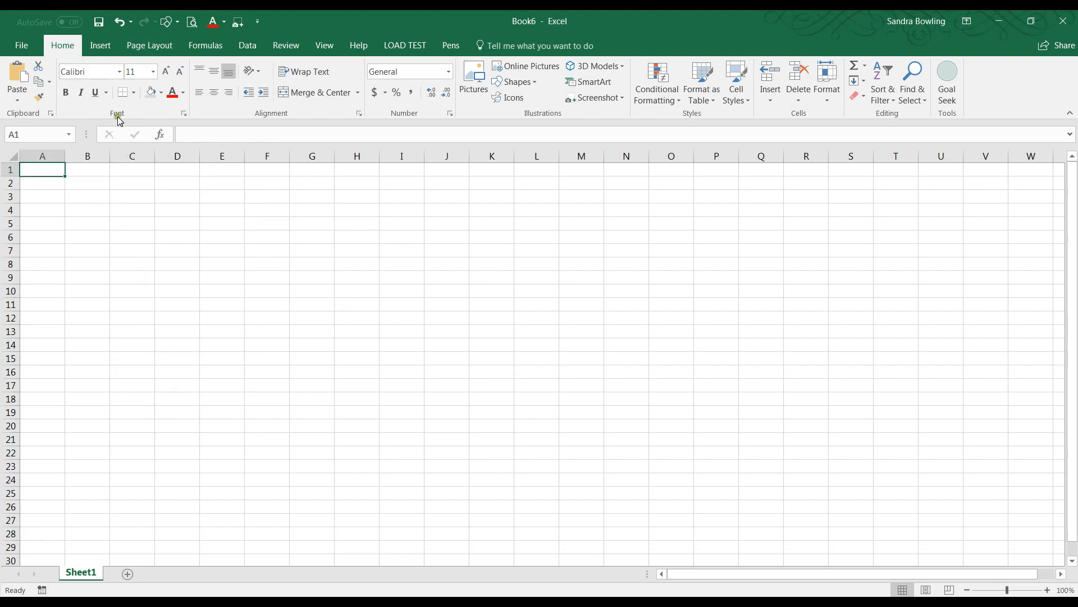
click(113, 174)
click(178, 207)
click(139, 198)
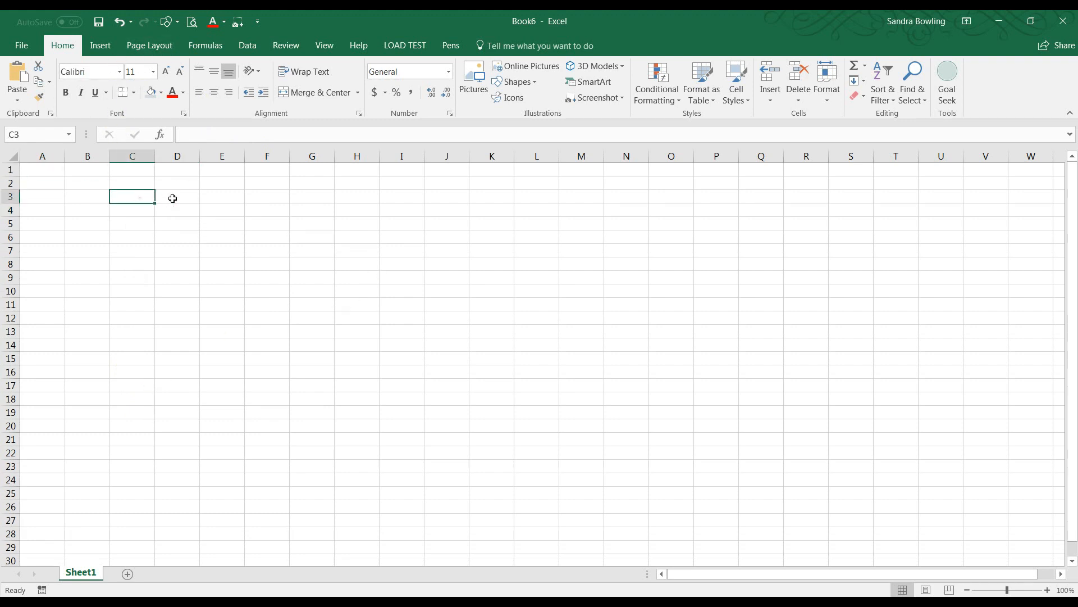
text(DFGV)
click(133, 247)
text(FBFD)
click(147, 235)
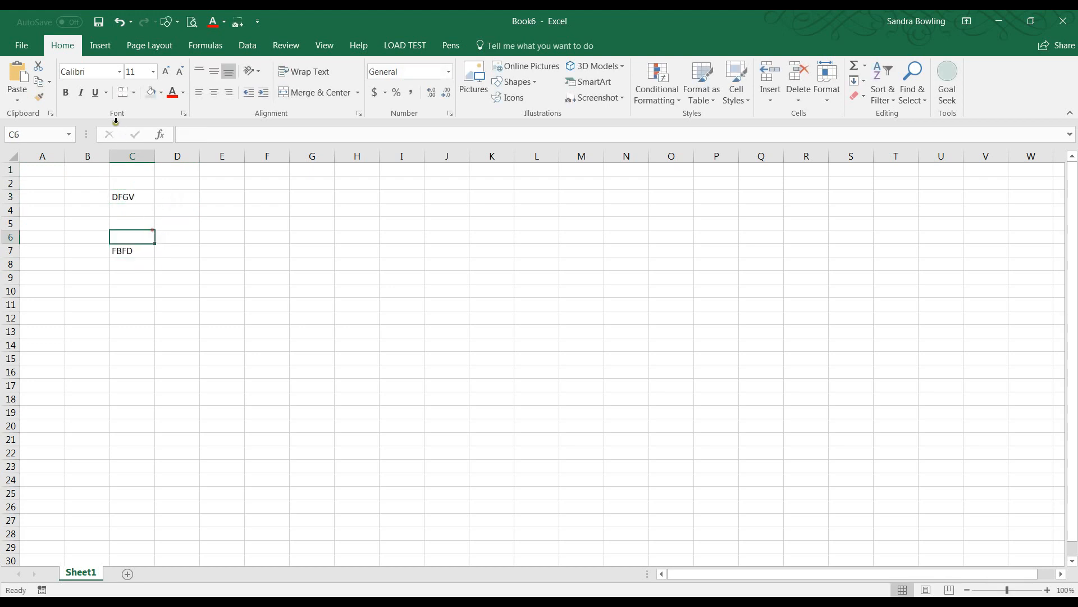
click(128, 251)
click(118, 75)
click(103, 164)
click(148, 226)
drag(123, 198, 127, 248)
key(Delete)
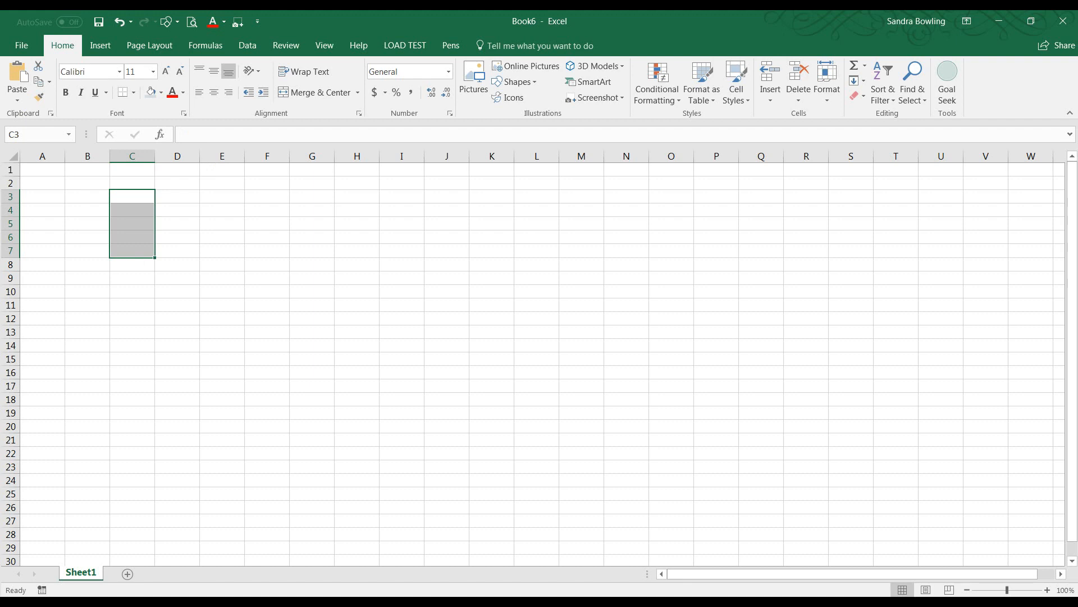
Change the workbook's theme fonts to Tekton Pro.
drag(1, 33, 325, 16)
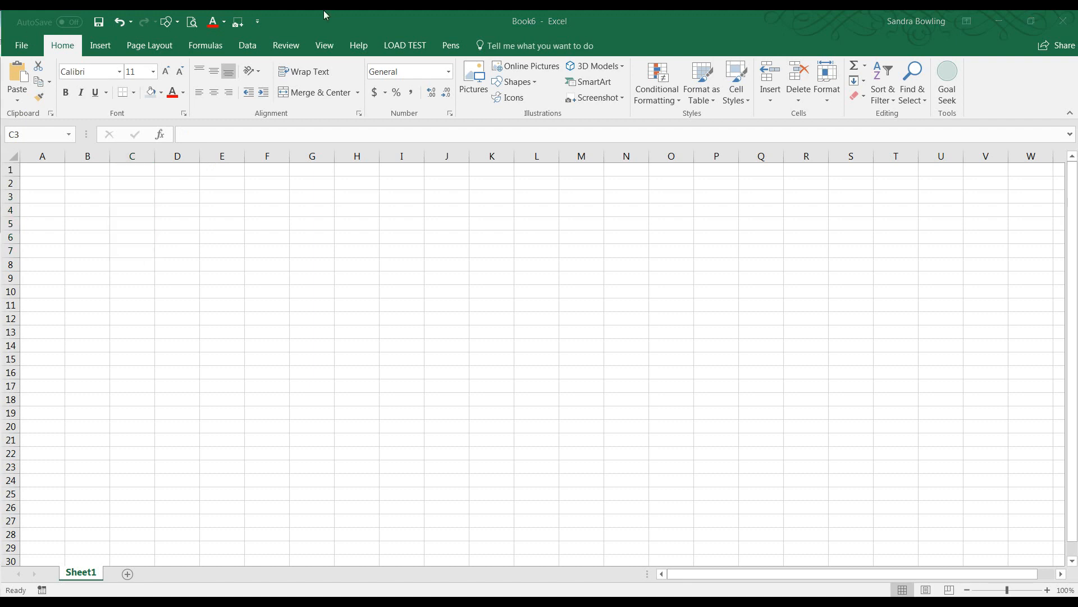
click(140, 47)
click(151, 47)
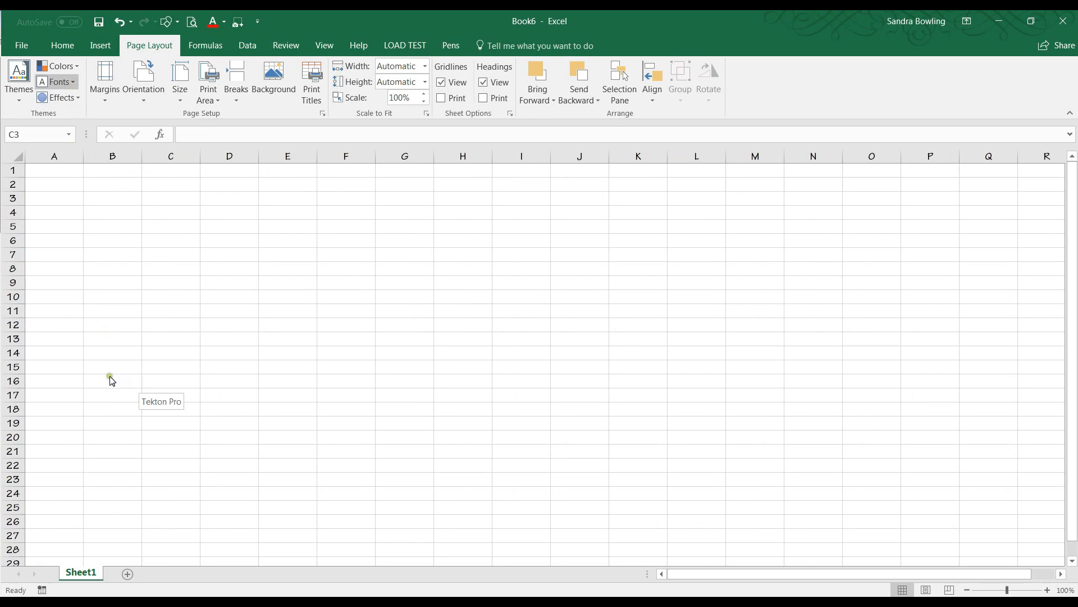
click(122, 365)
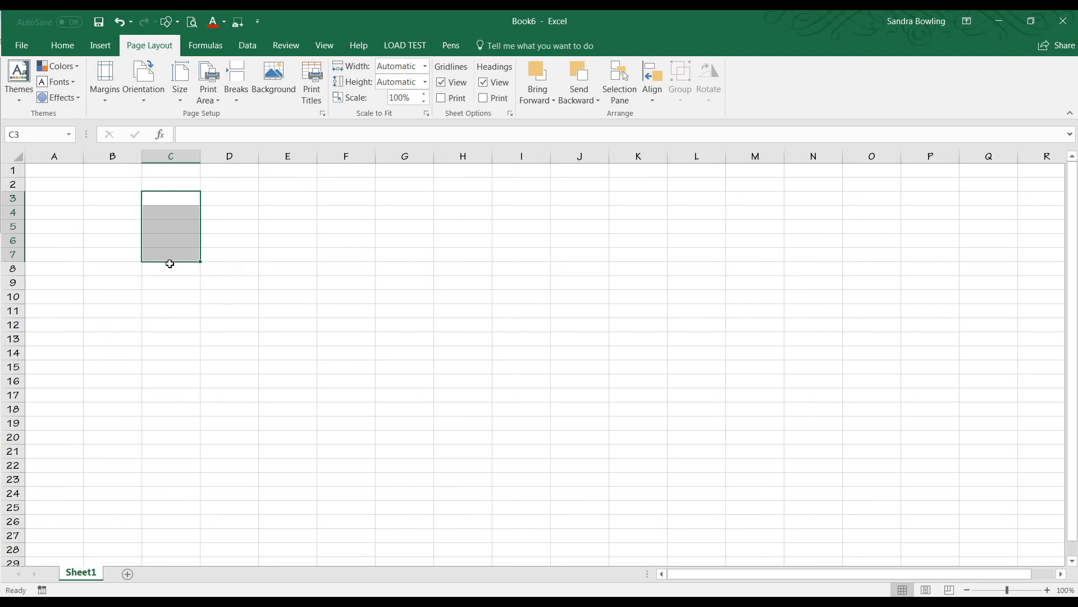
click(57, 46)
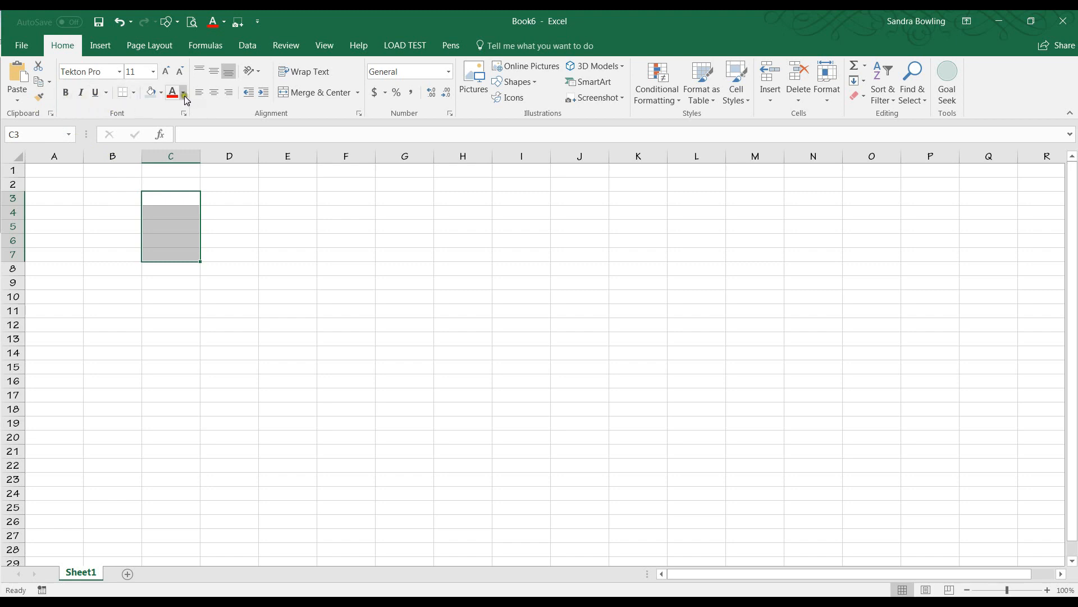
click(150, 92)
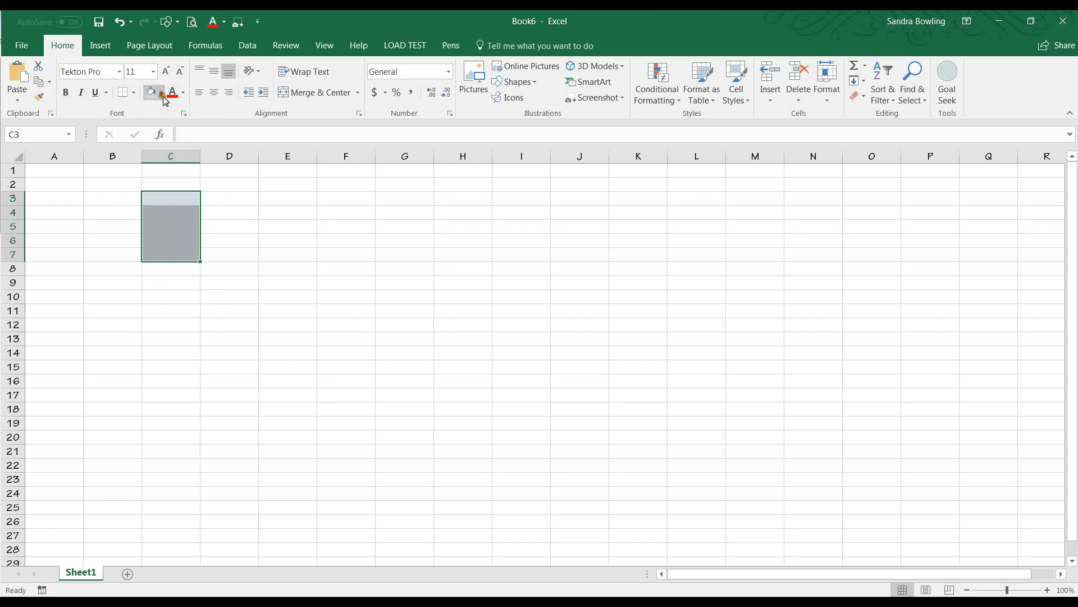
click(189, 191)
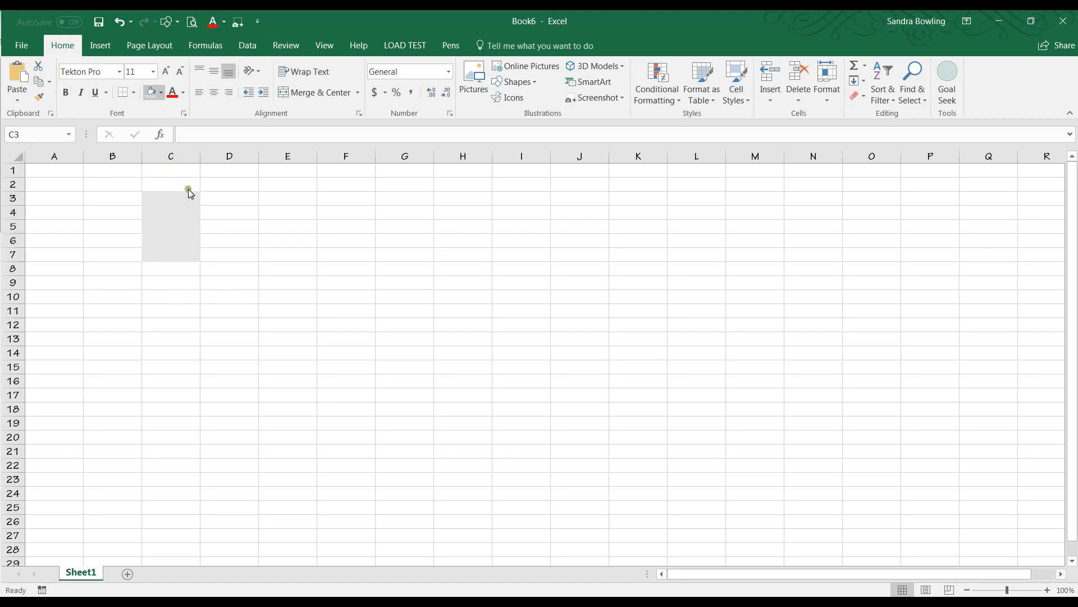
click(262, 244)
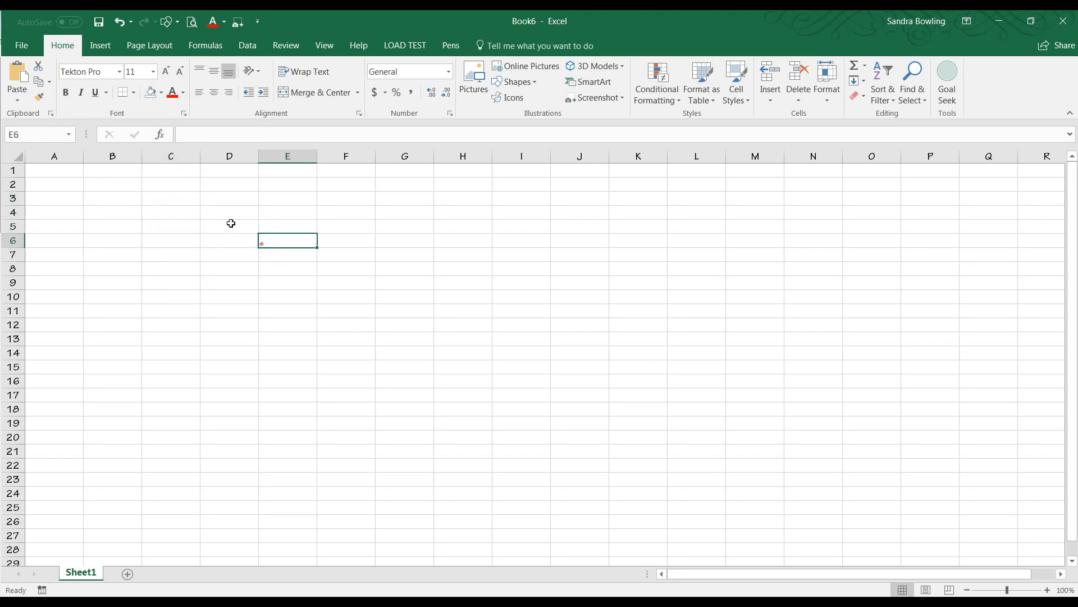
click(167, 213)
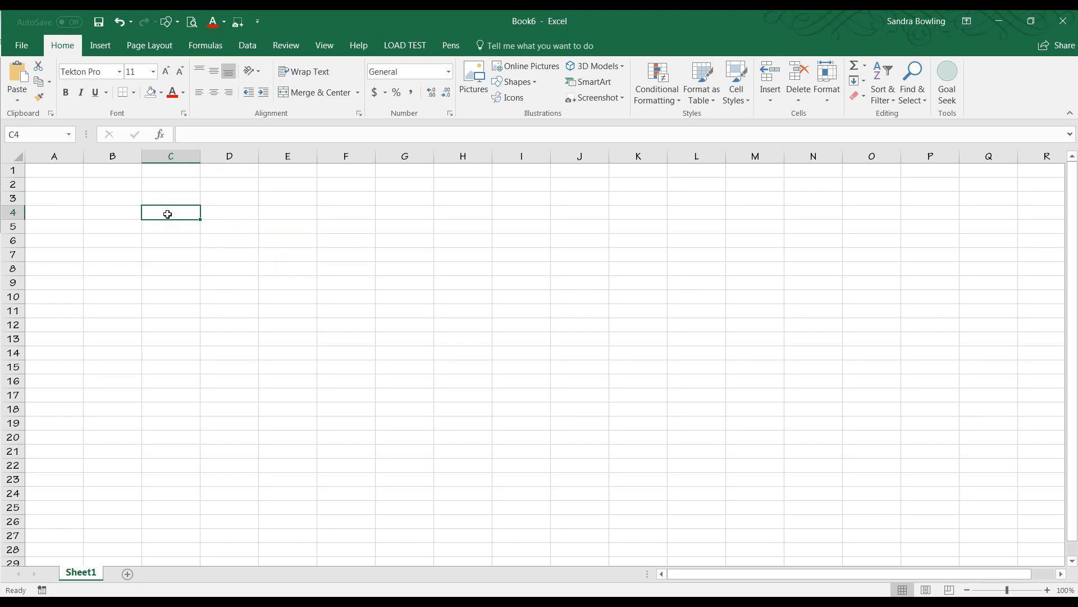
click(235, 213)
drag(235, 213, 393, 291)
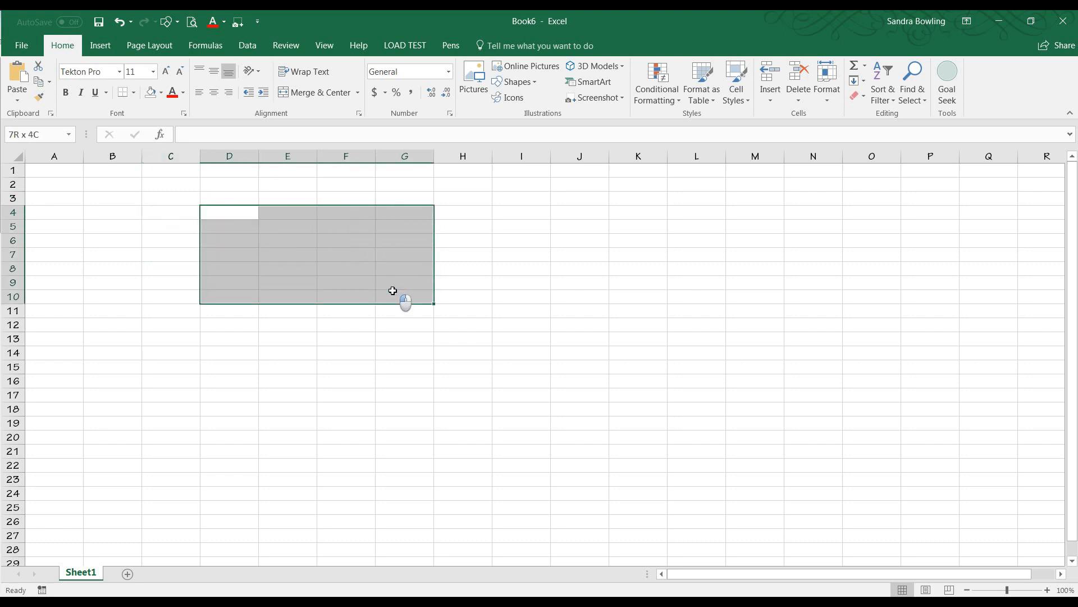
drag(394, 290, 378, 295)
click(182, 250)
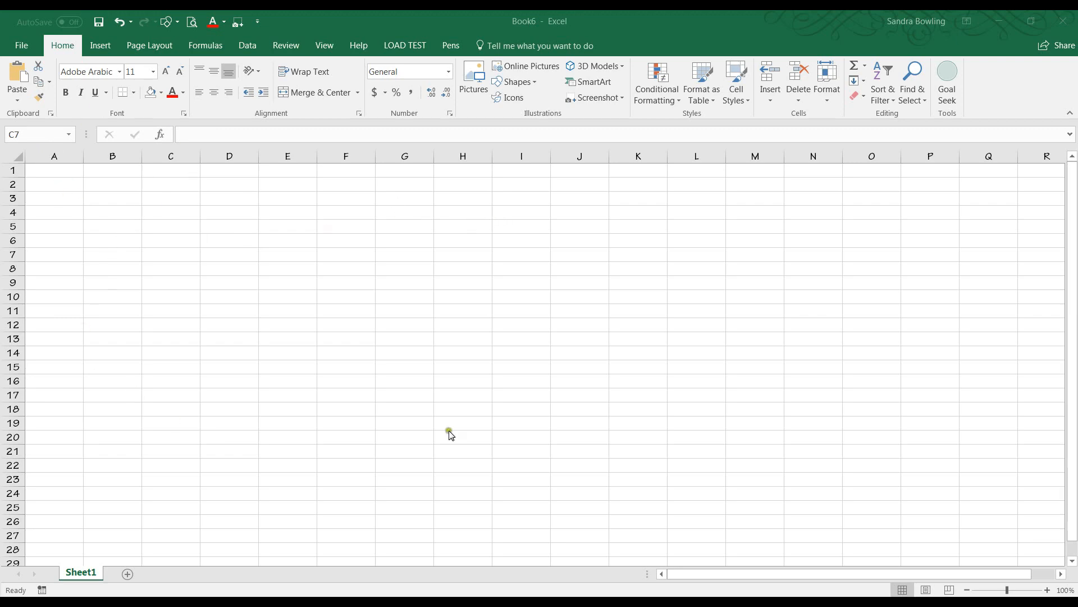
Review the conversions section of the formula sheet PDF.
drag(0, 85, 349, 58)
scroll(340, 178, down, 2)
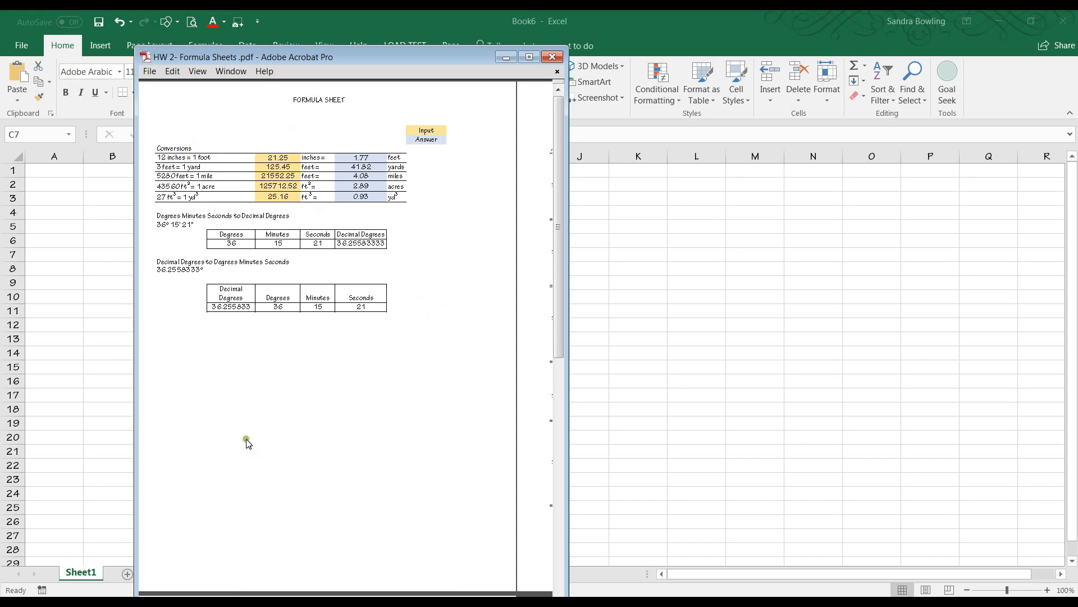
drag(248, 54, 0, 127)
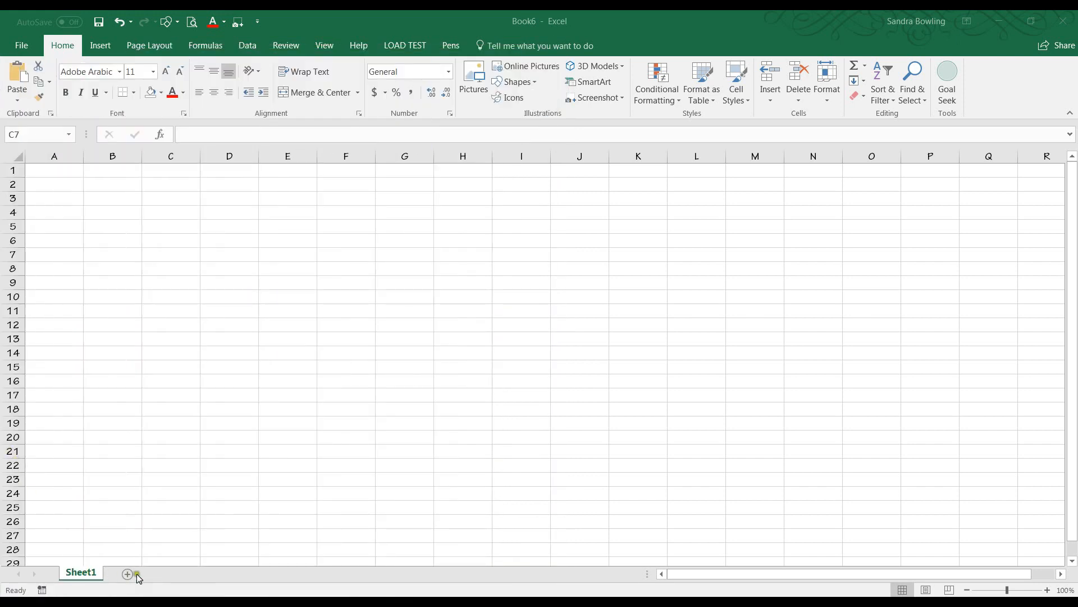
Rename the first worksheet to Conversions.
click(97, 578)
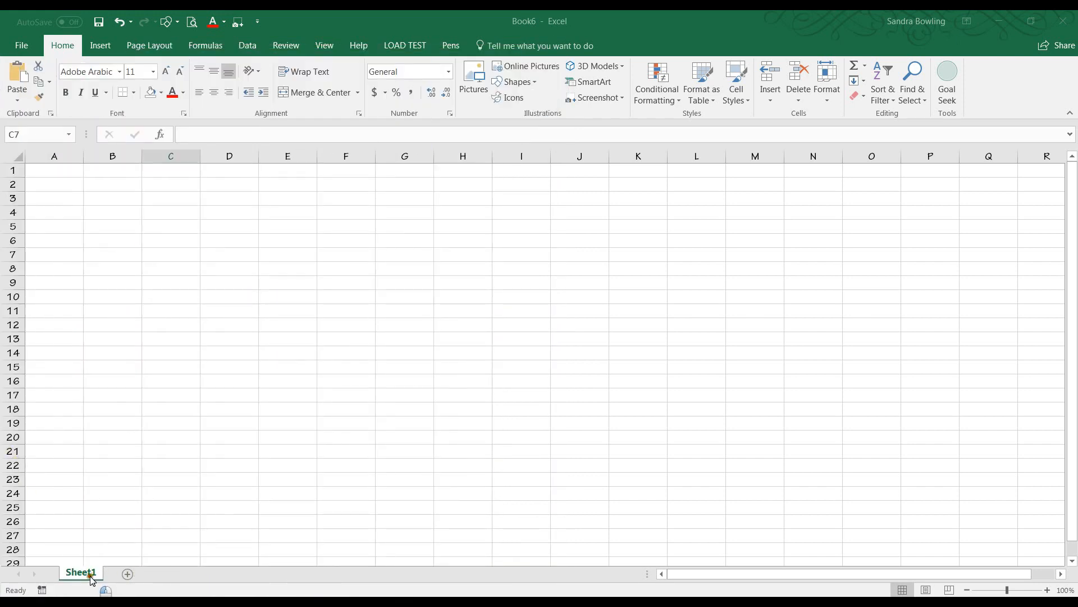
double_click(84, 572)
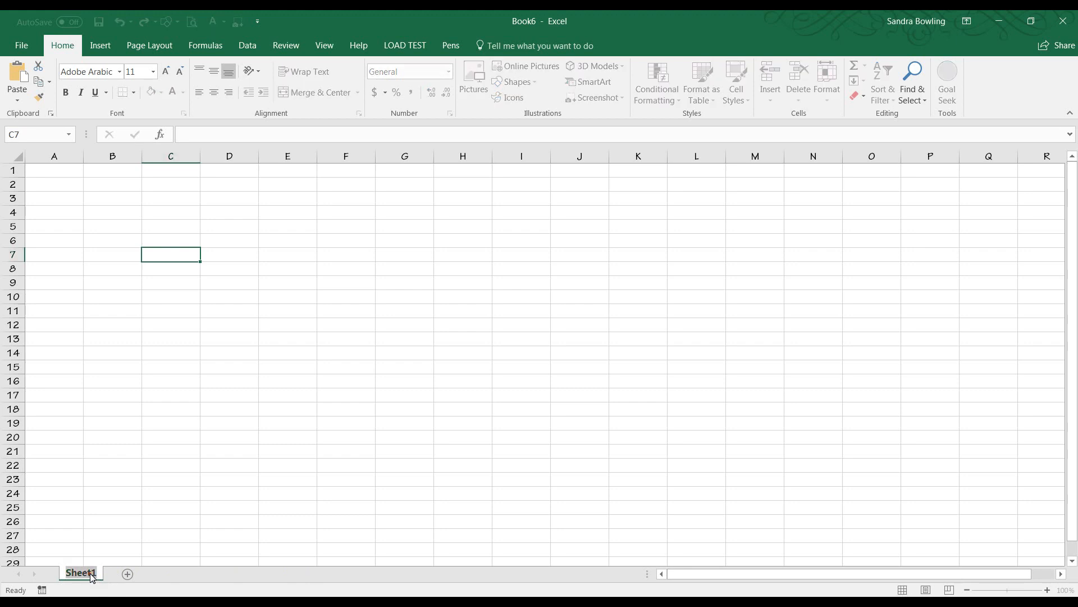
text(cO)
key(BackSpace)
key(BackSpace)
key(Caps_Lock)
text(C)
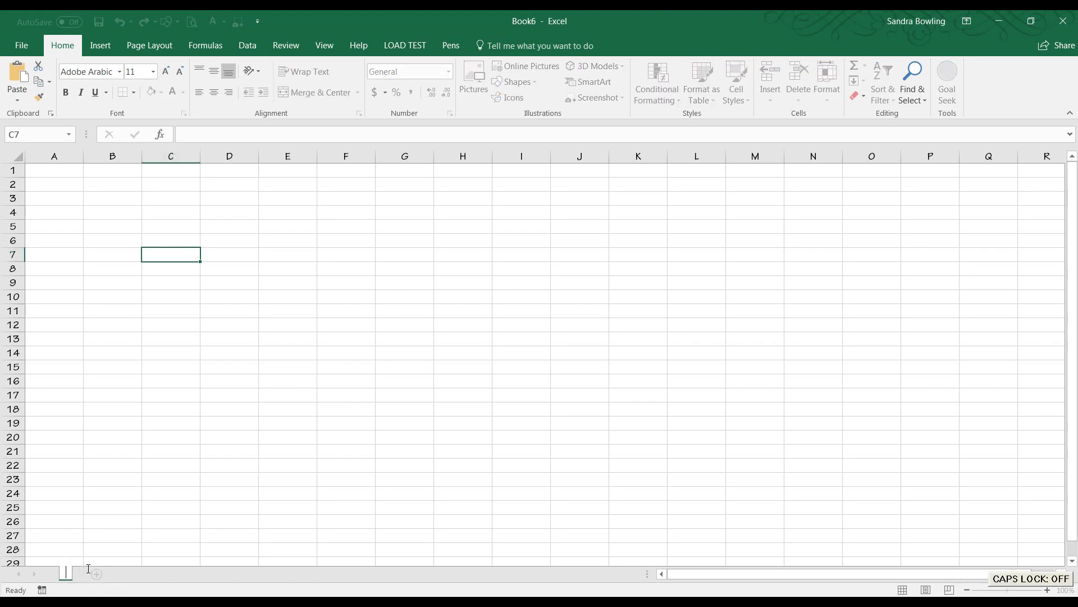
text(onversions)
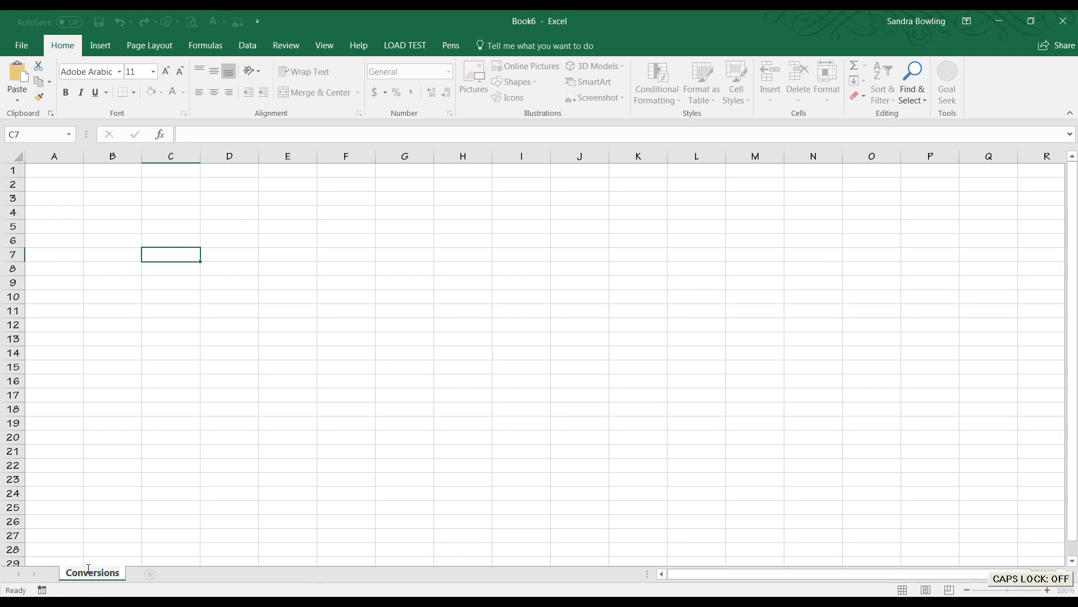
click(165, 494)
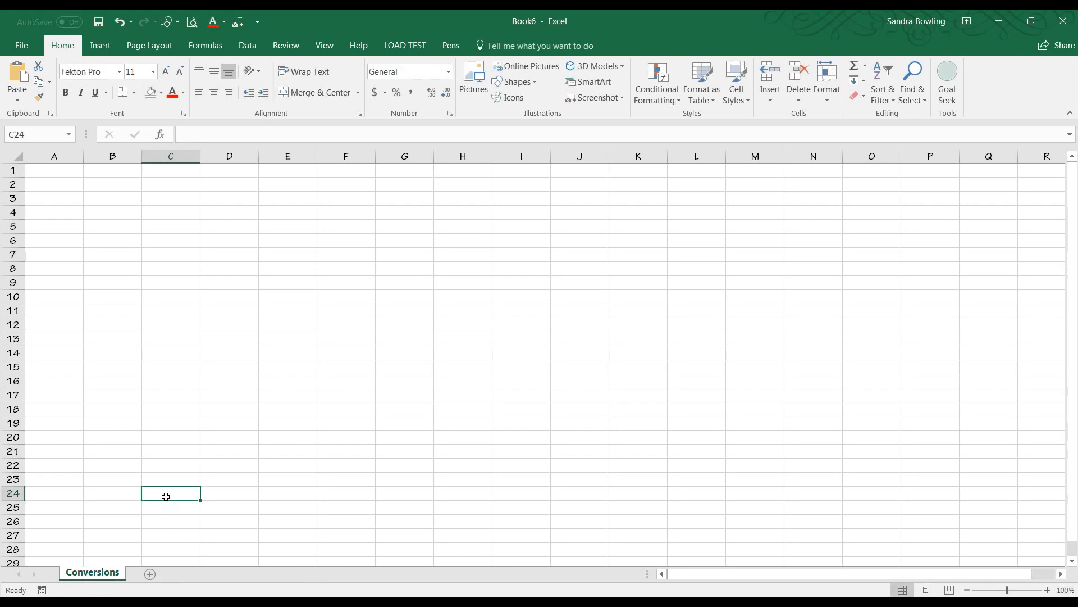
Add a second worksheet and rename it Formulas.
click(149, 574)
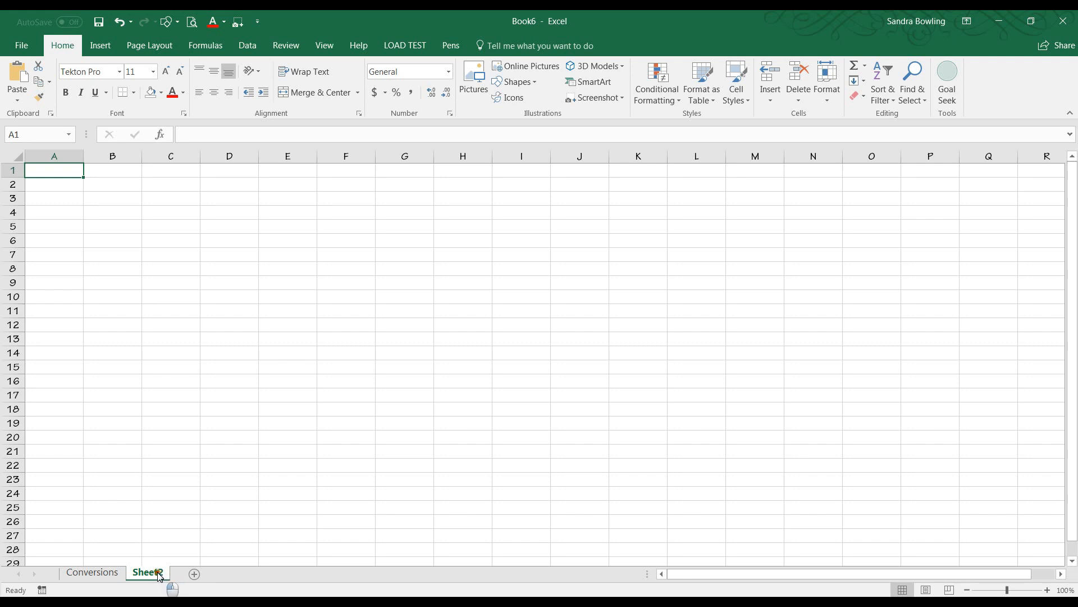
double_click(163, 574)
text(Formulas)
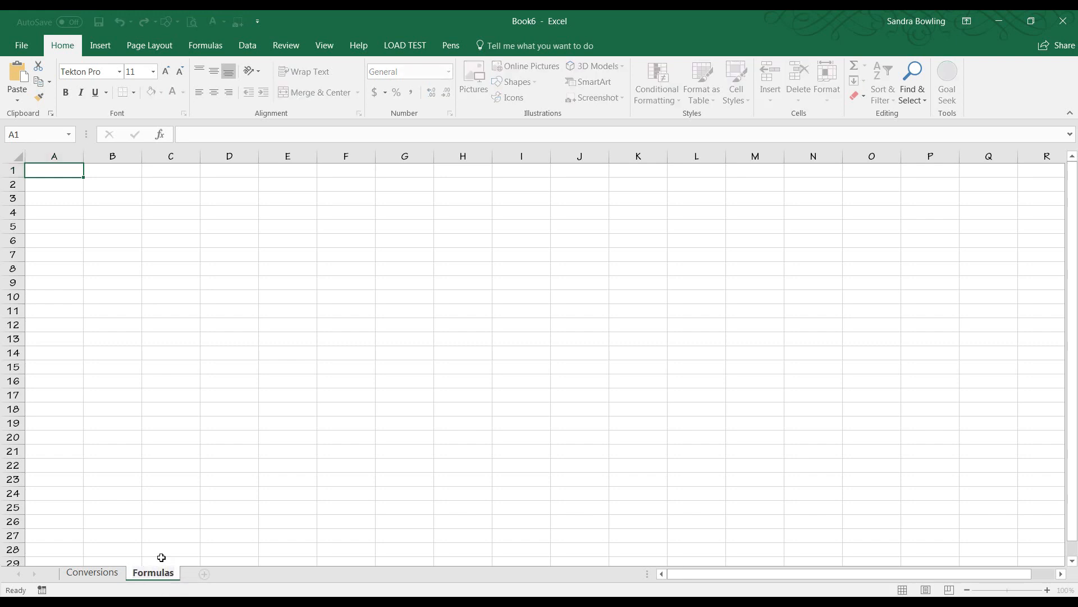
click(171, 450)
click(120, 576)
click(128, 575)
click(122, 574)
click(132, 578)
click(112, 579)
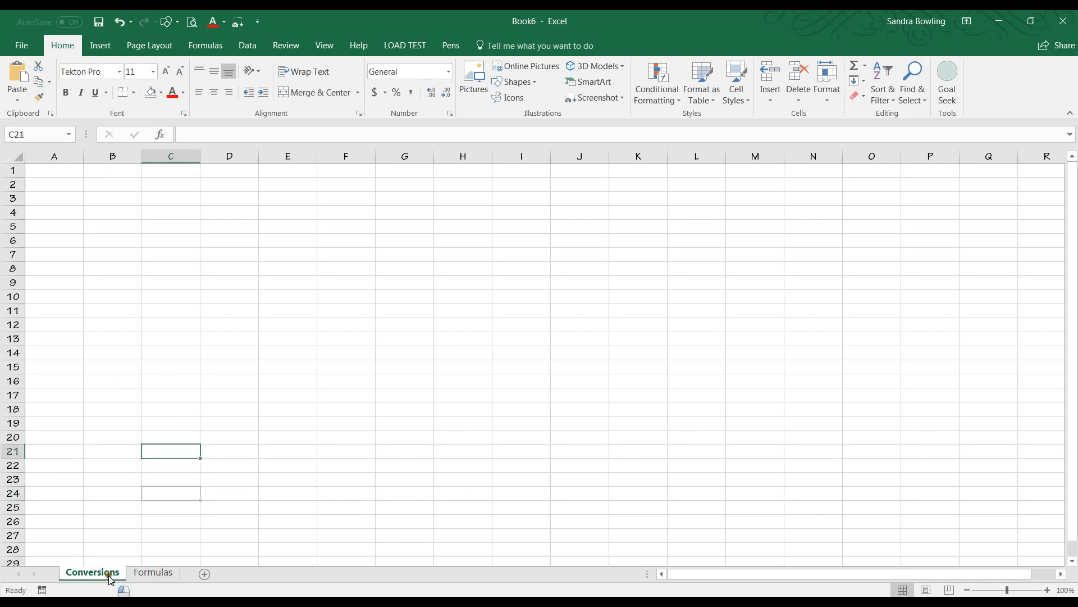
click(58, 176)
click(154, 575)
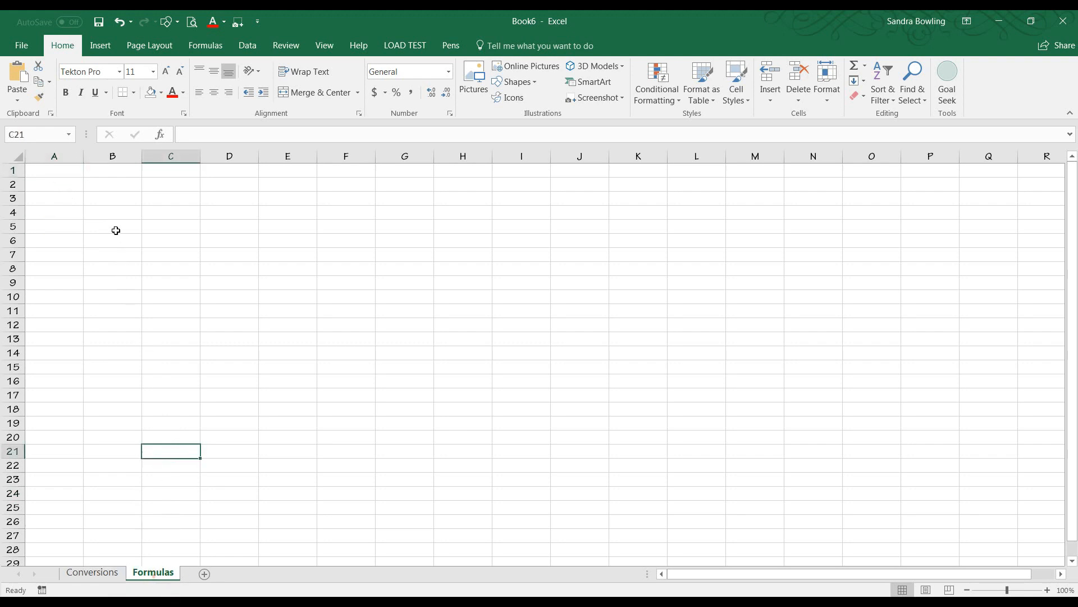
click(109, 573)
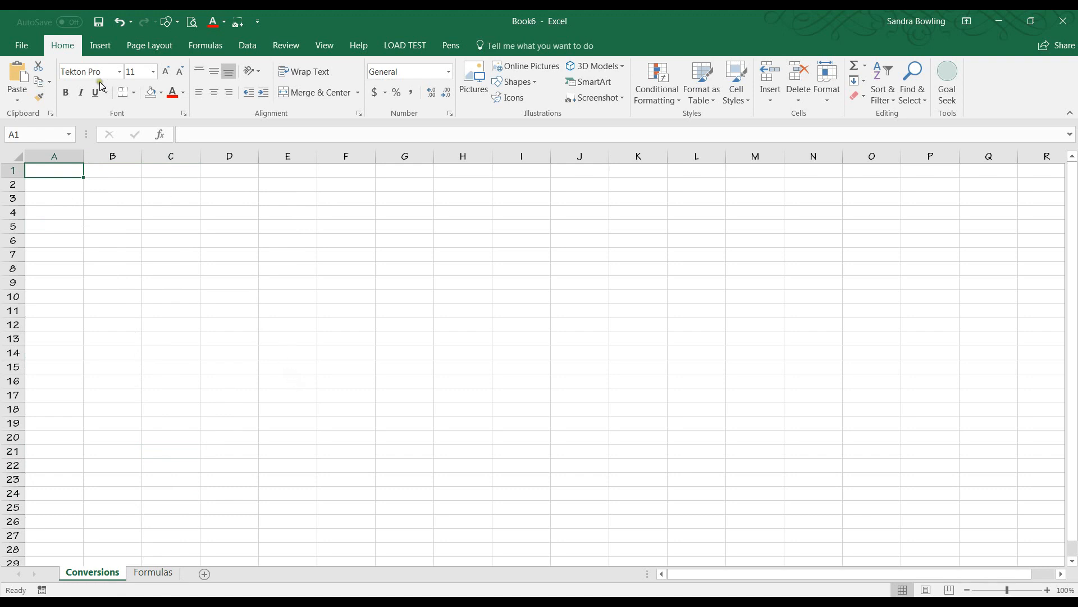
Set custom page margins of 0.5 on all sides, with header and footer at 0.3.
click(147, 47)
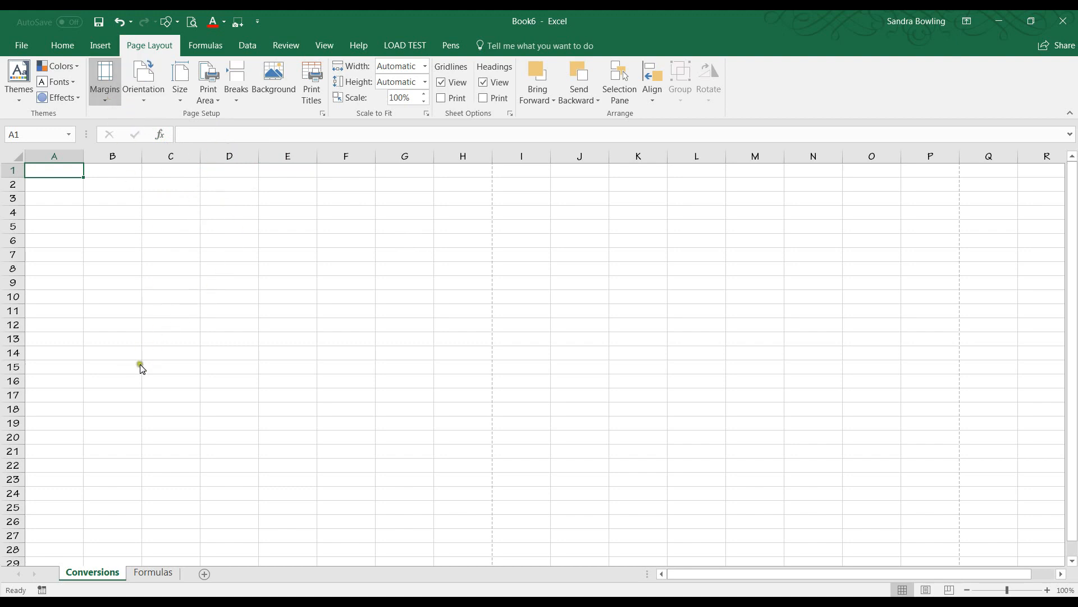
click(145, 358)
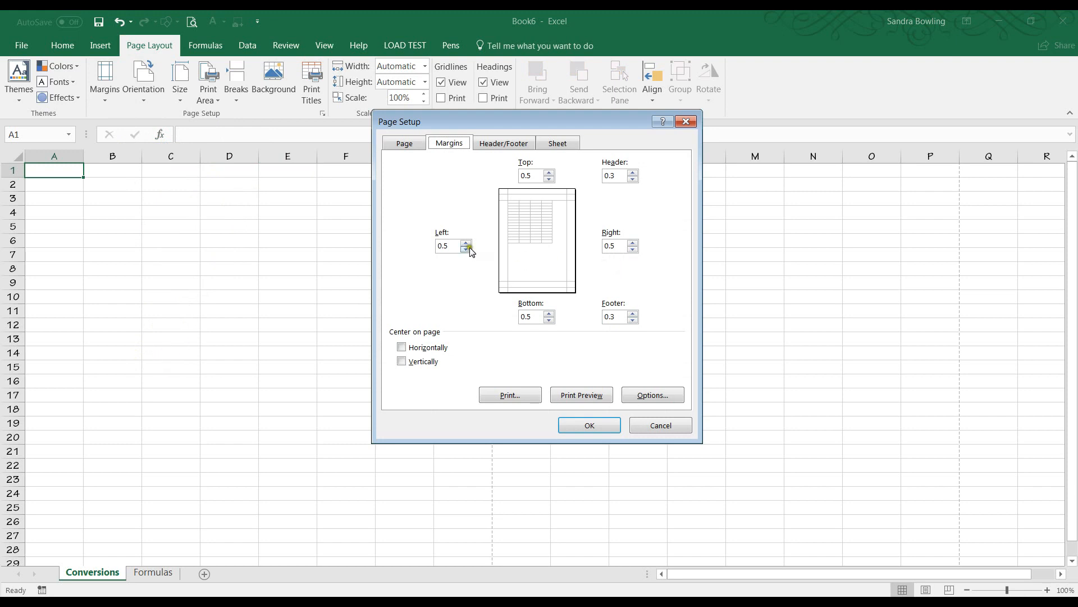
click(527, 175)
click(527, 317)
click(586, 425)
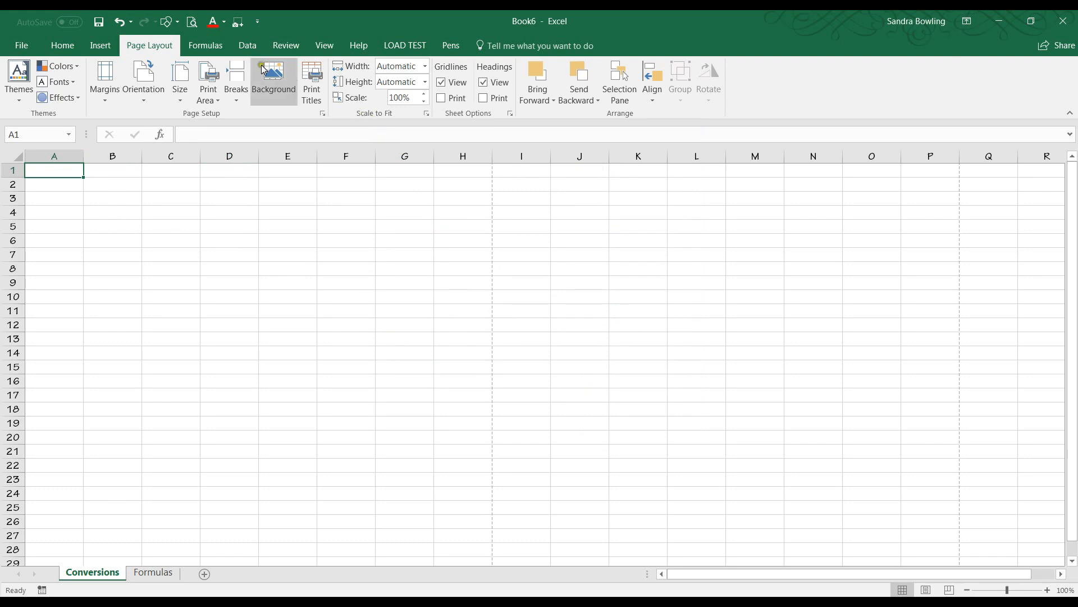
Switch the worksheet to Page Layout view.
click(325, 45)
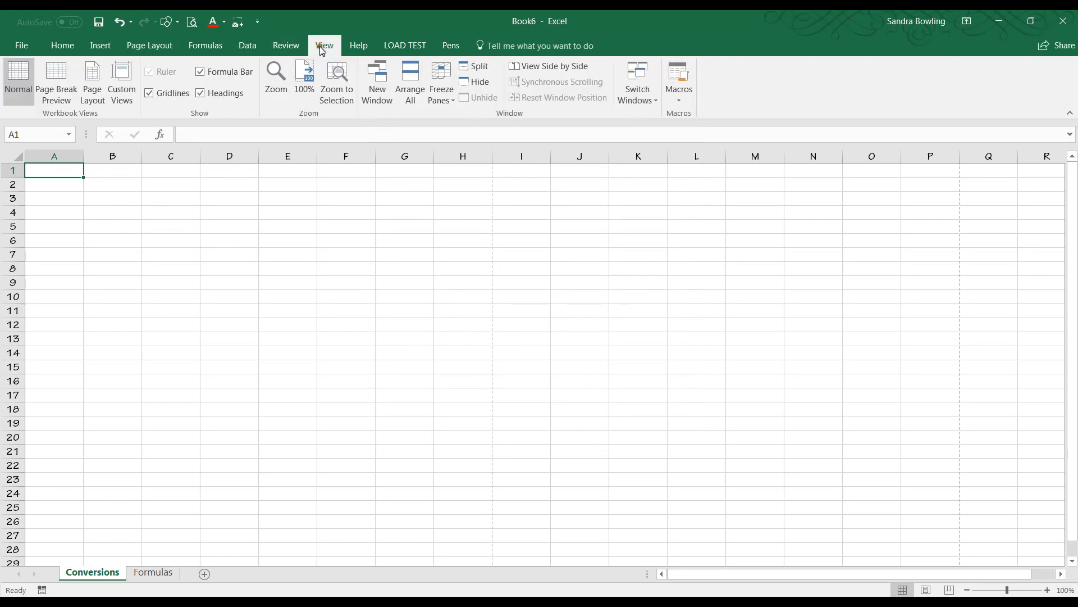
click(89, 79)
scroll(508, 340, down, 8)
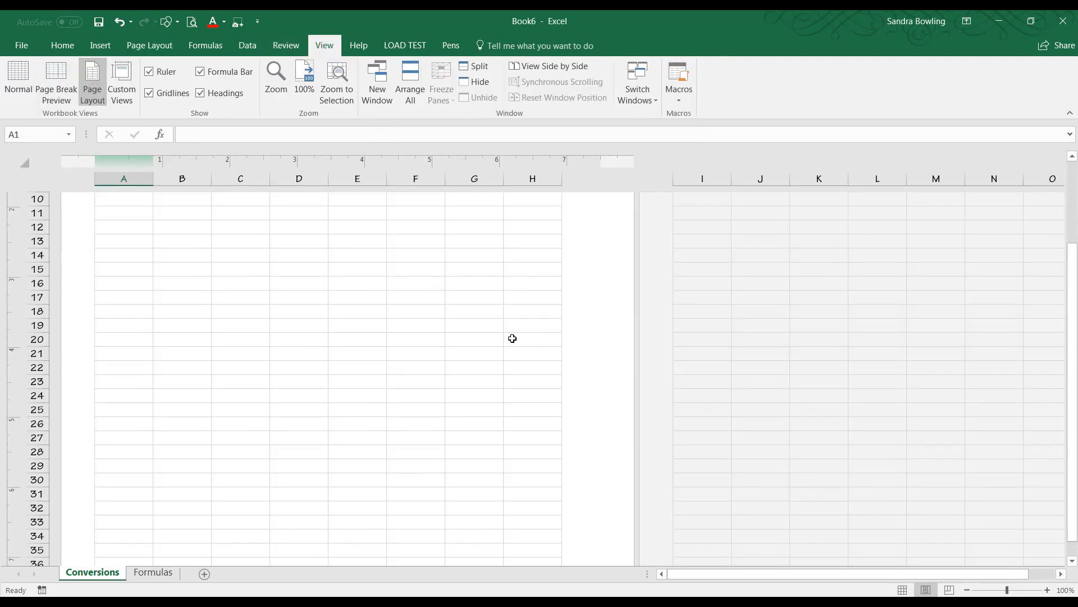
scroll(505, 341, down, 4)
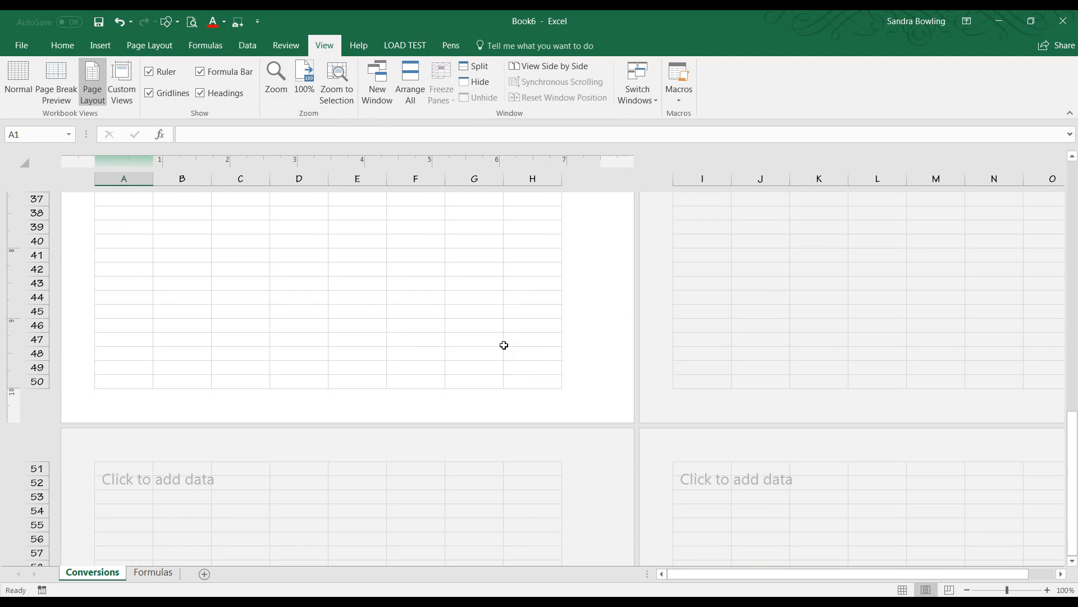
ctrl+scroll(488, 353, down, 1)
scroll(401, 347, up, 9)
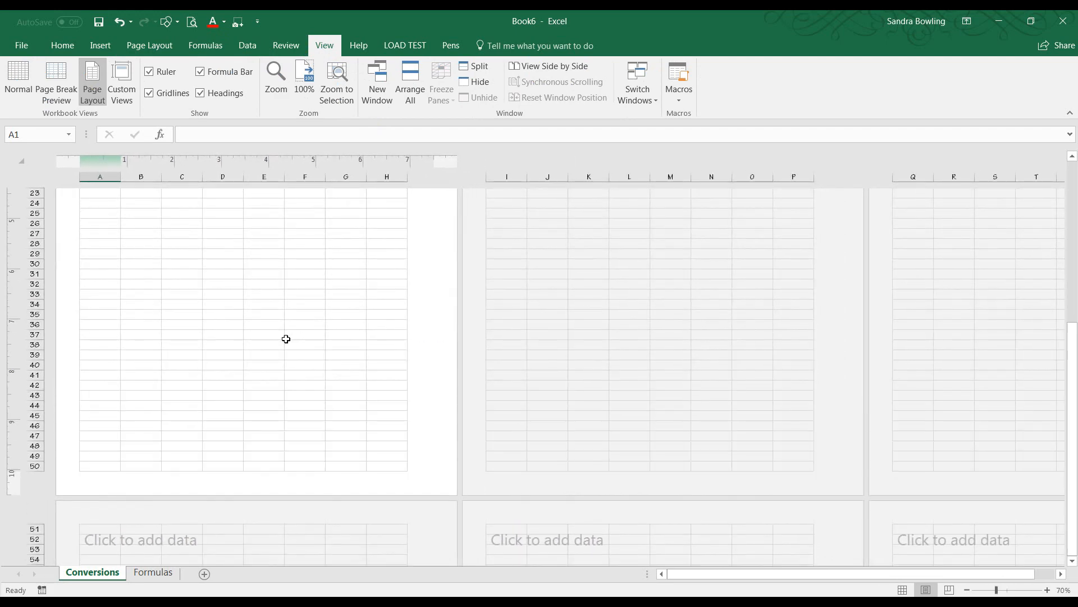
scroll(190, 483, up, 2)
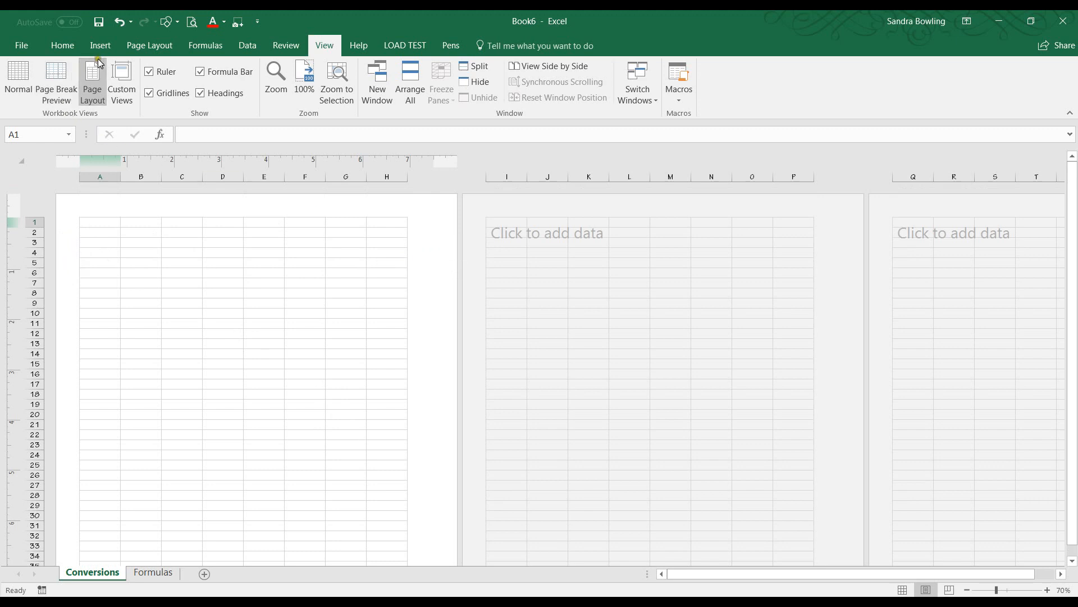
Center the printed page horizontally in the Page Setup margins settings.
click(147, 45)
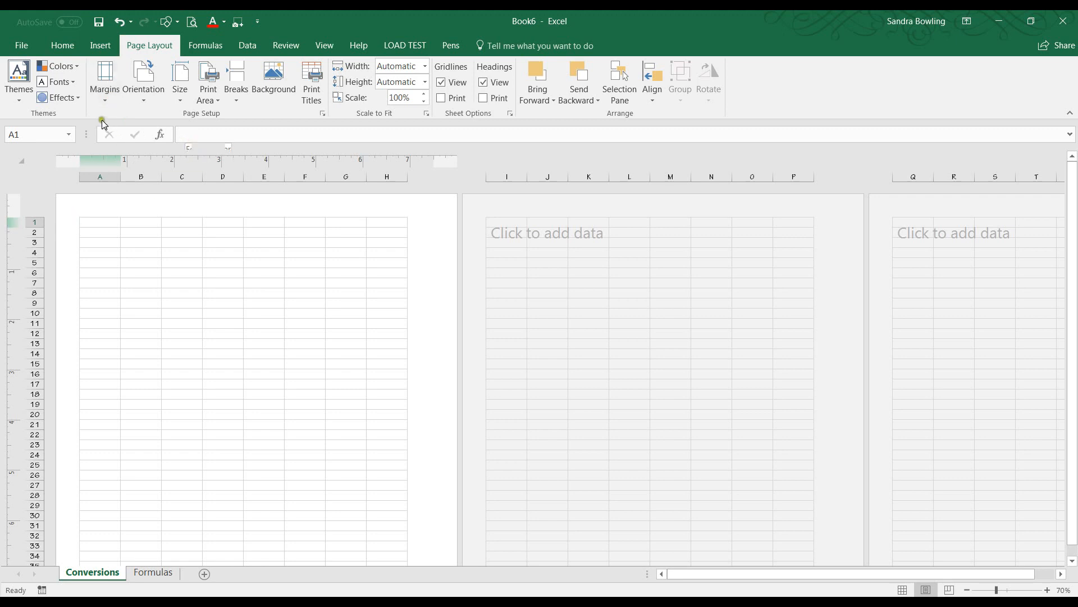
click(323, 113)
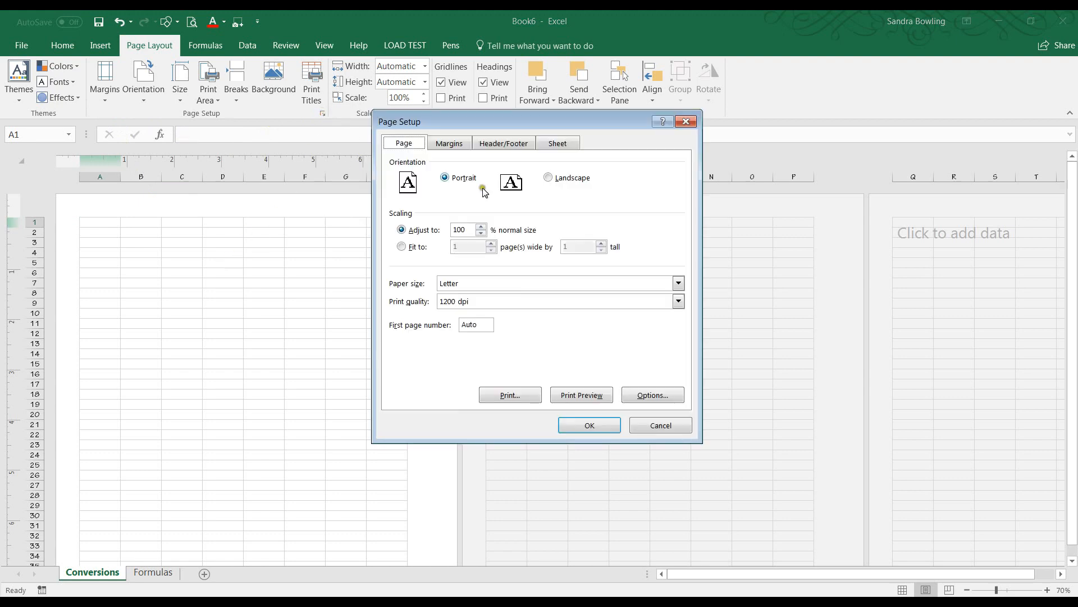
click(456, 145)
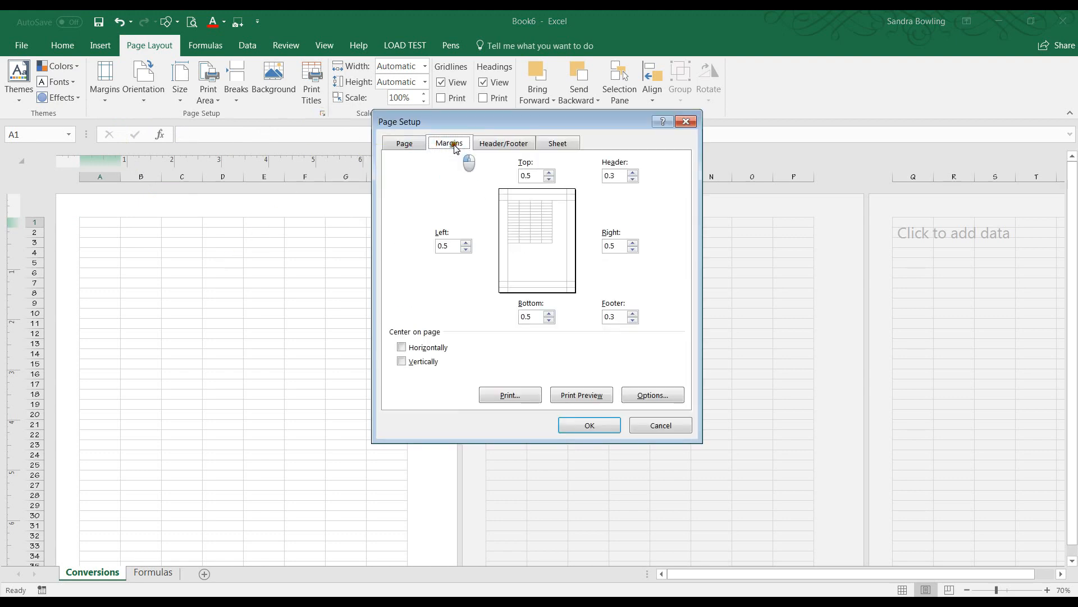
click(401, 347)
click(401, 361)
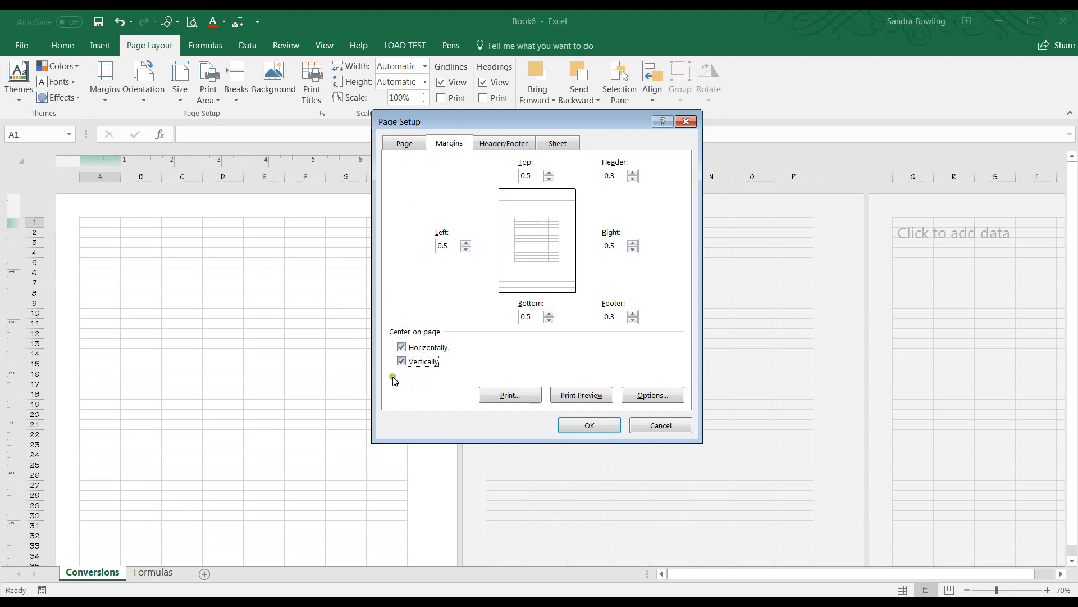
click(402, 361)
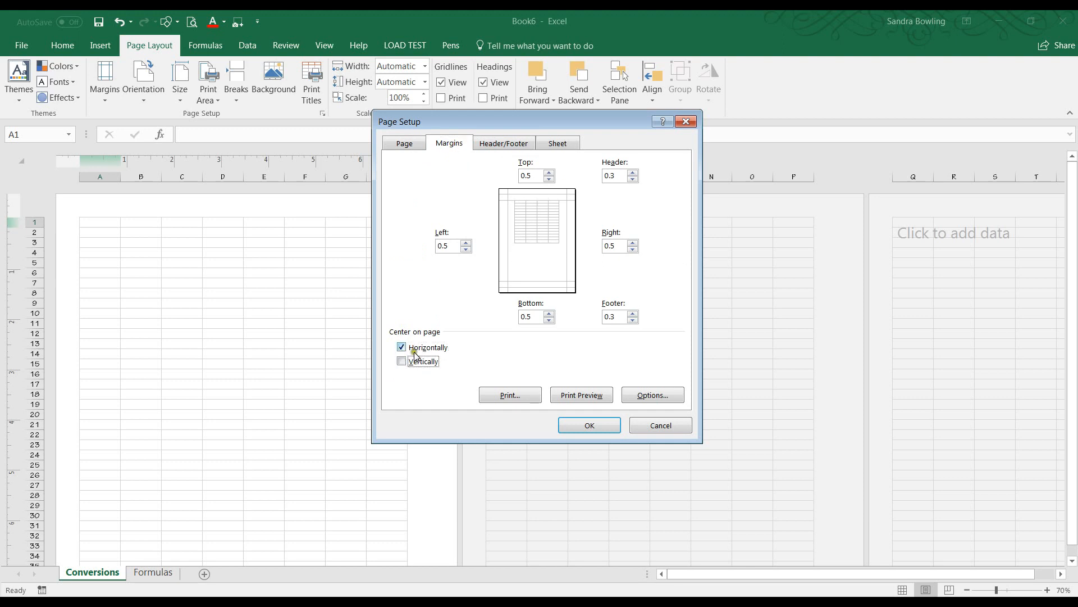
click(592, 427)
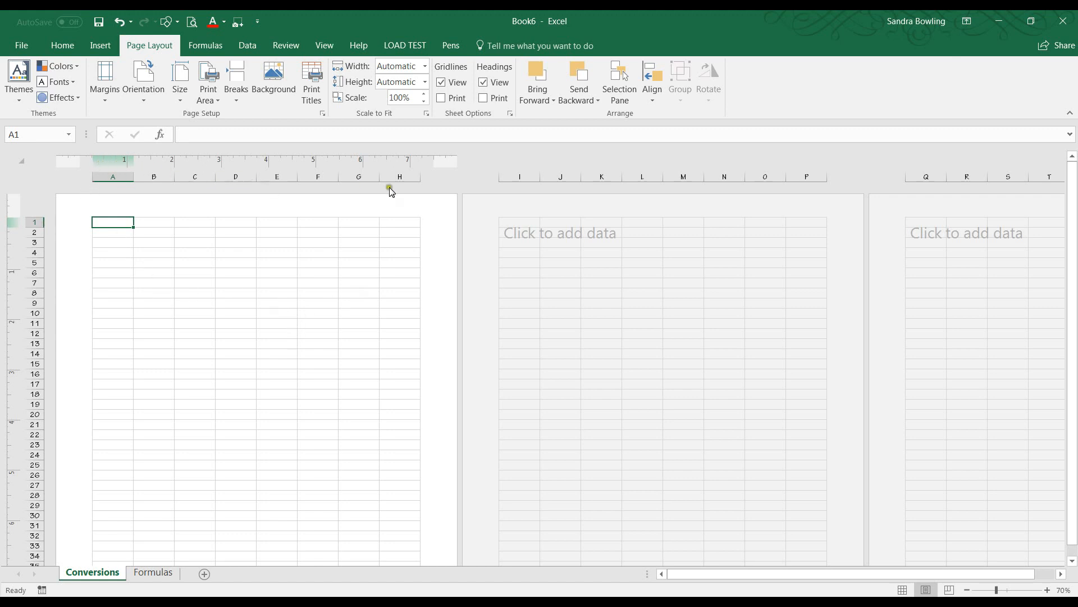
scroll(108, 385, down, 3)
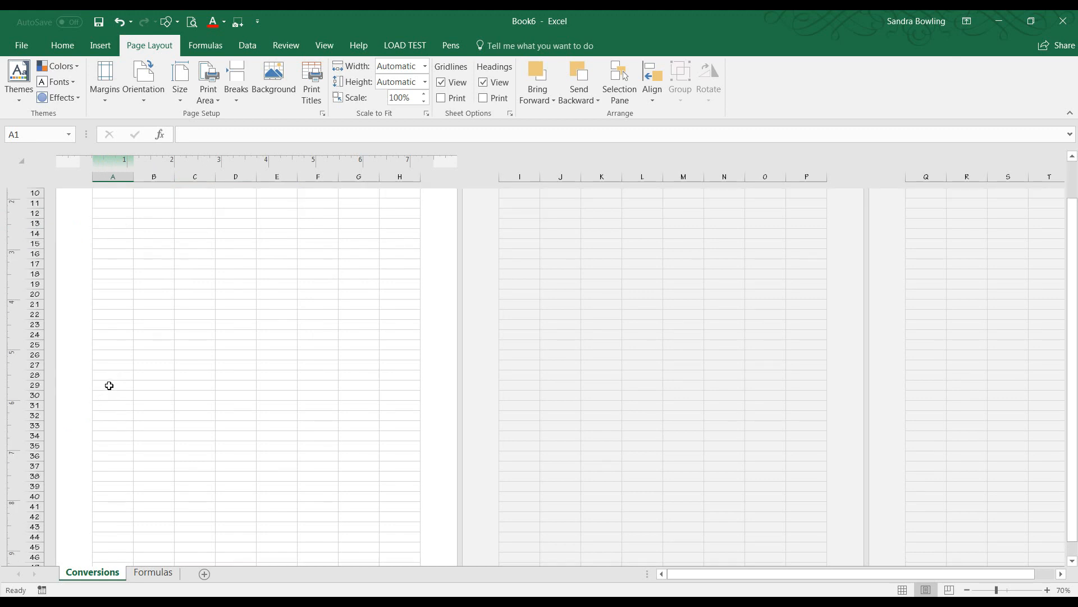
scroll(109, 386, down, 12)
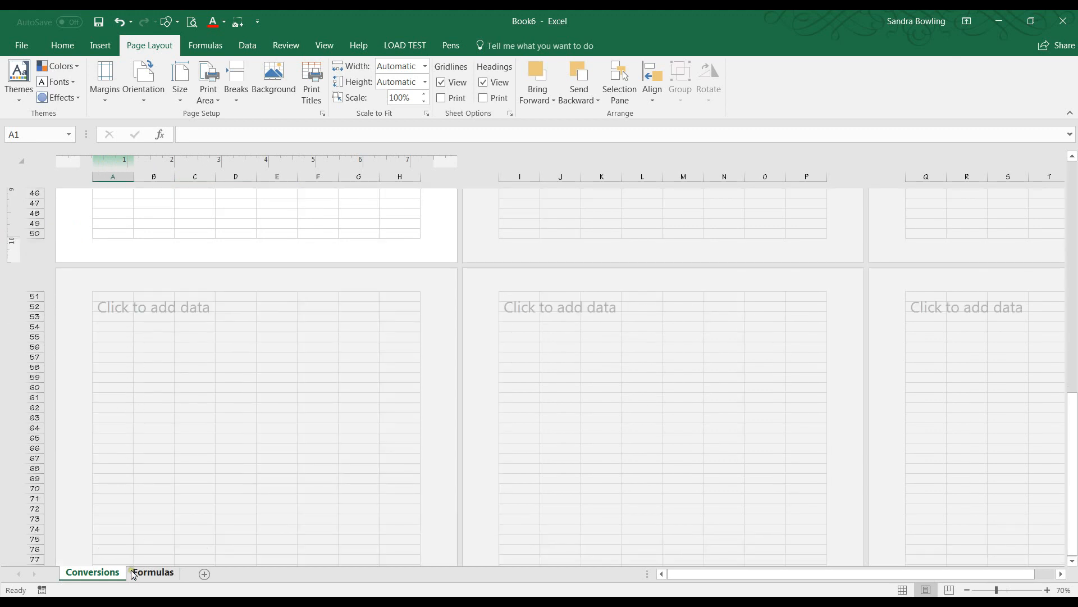
scroll(190, 408, up, 13)
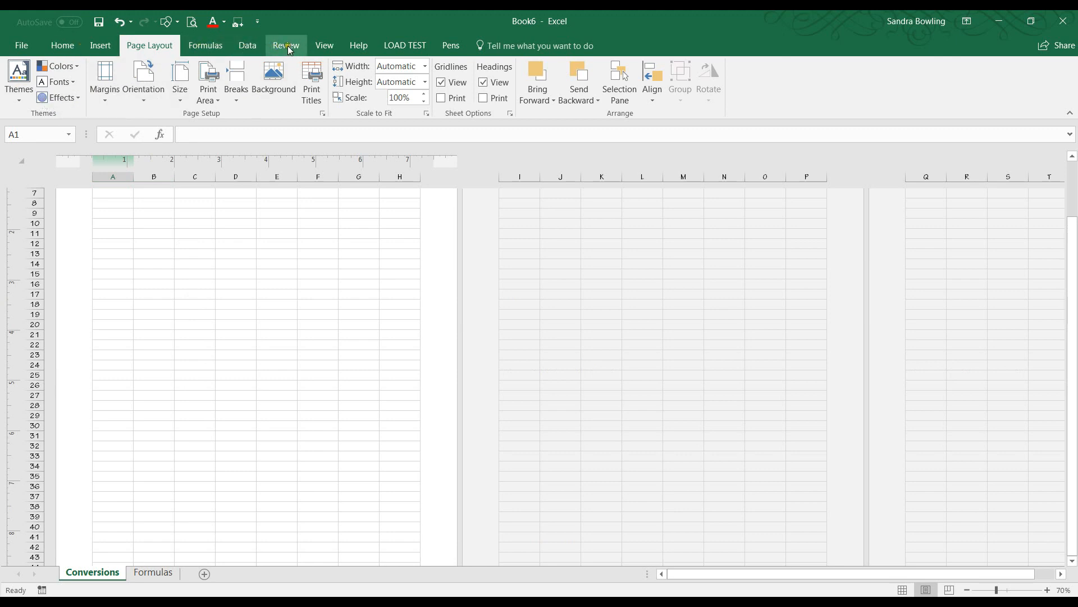
click(323, 48)
click(18, 81)
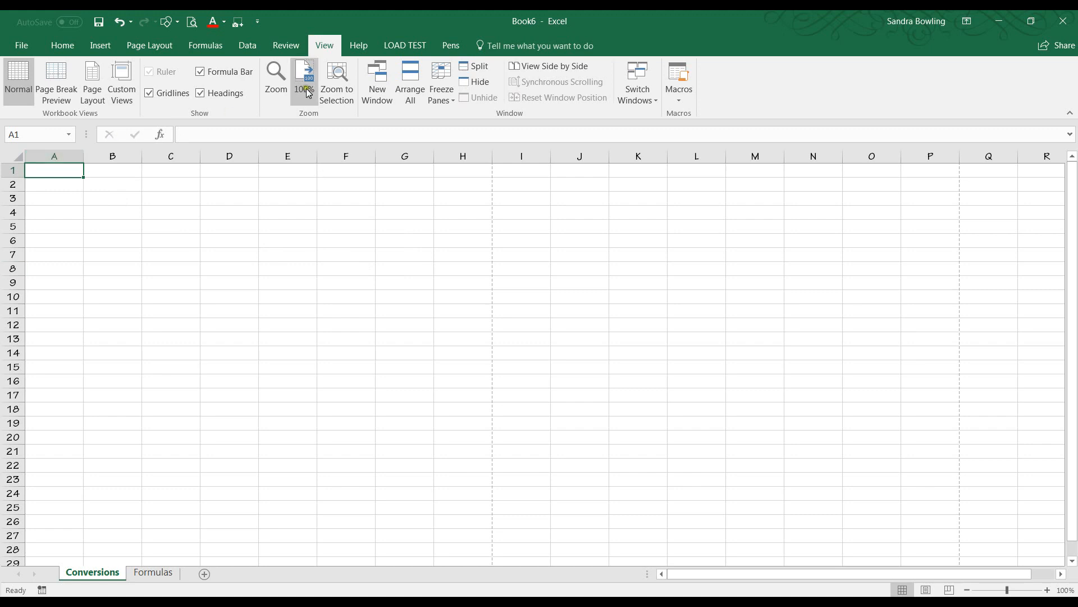
click(91, 83)
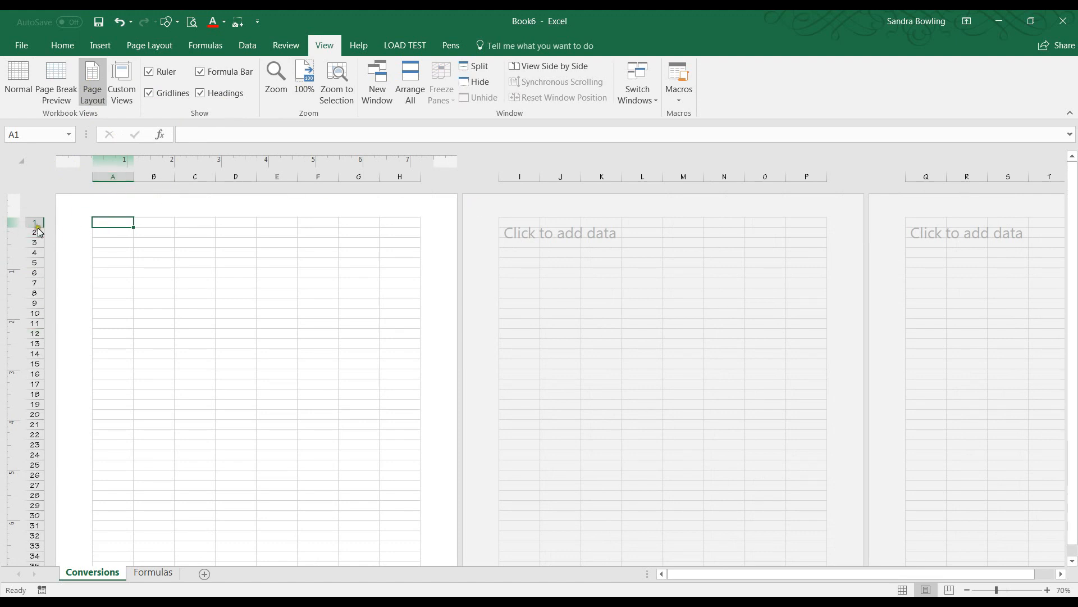
click(143, 218)
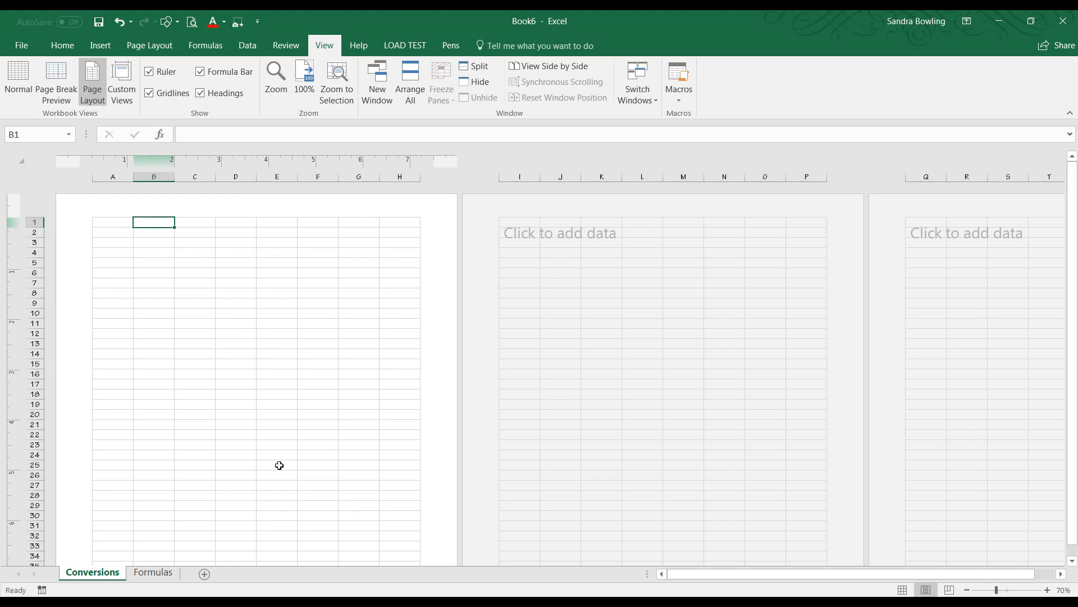
scroll(208, 430, down, 3)
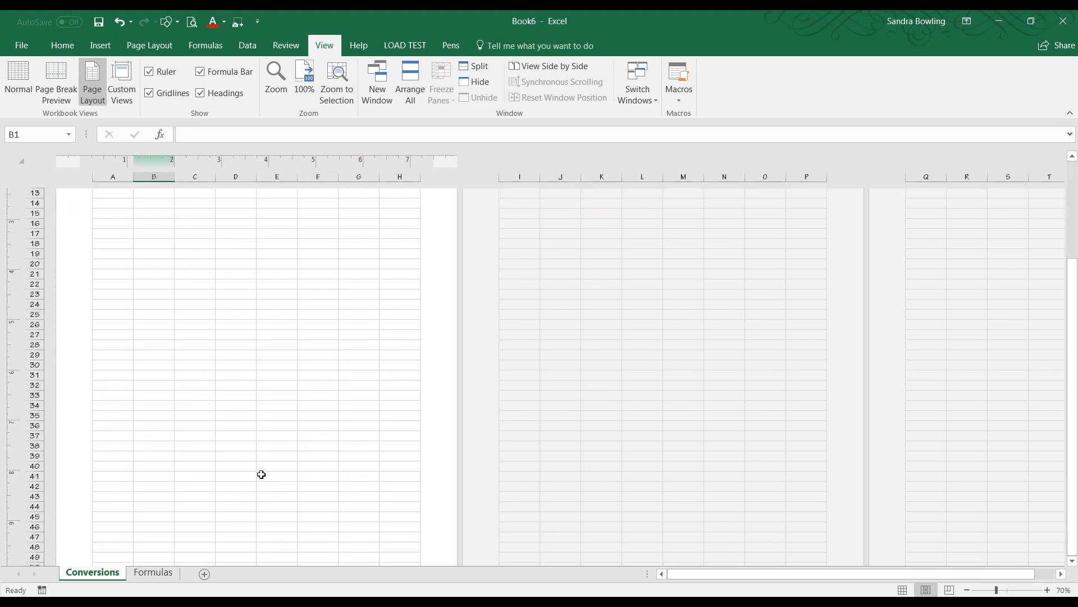
scroll(225, 449, down, 4)
scroll(272, 463, up, 7)
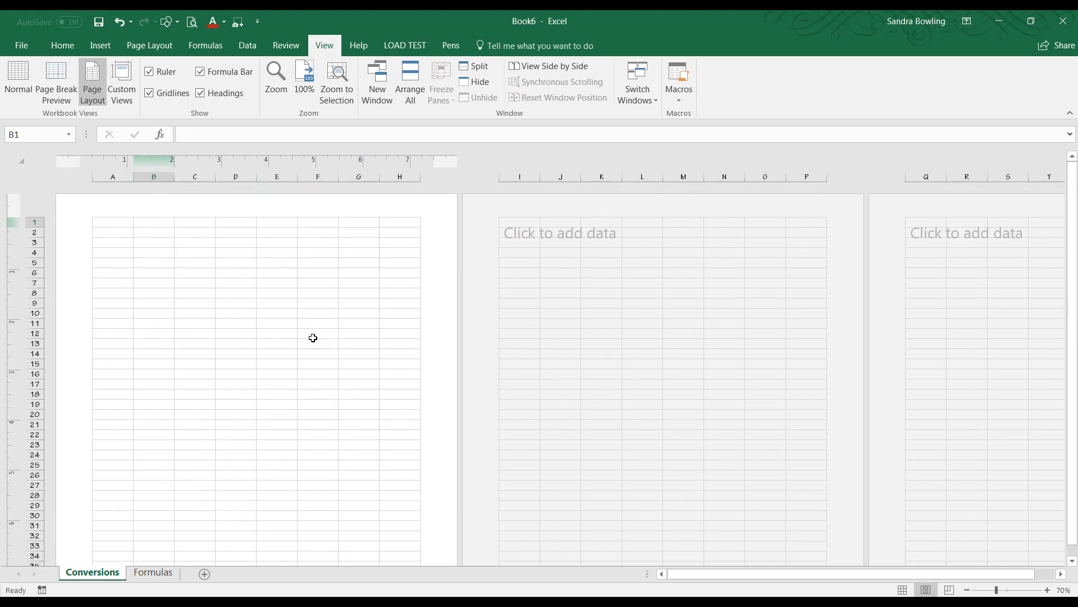
click(252, 214)
drag(216, 336, 214, 332)
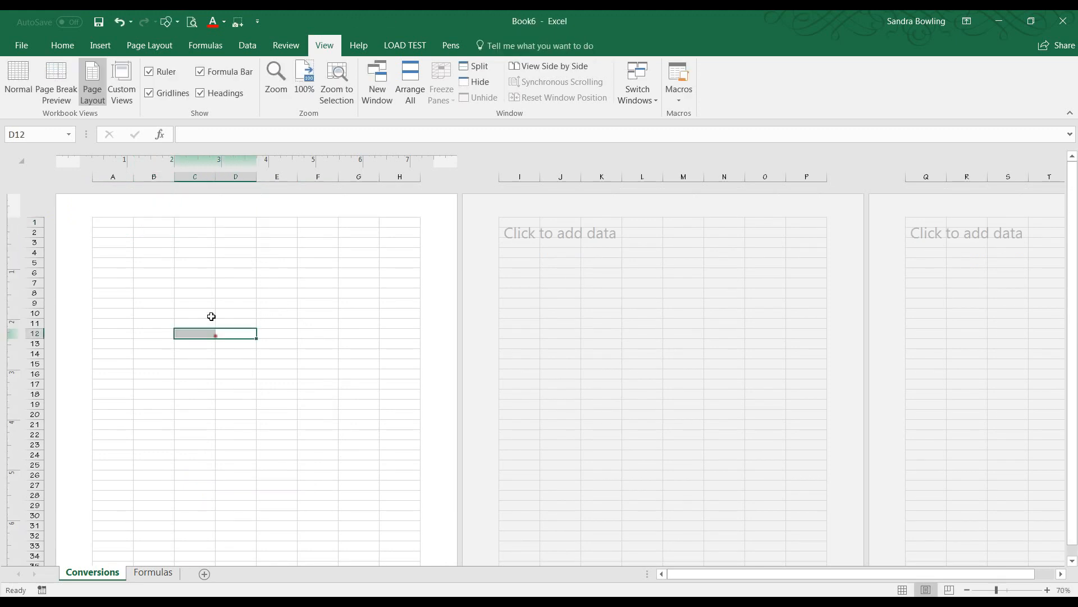
click(237, 212)
click(289, 217)
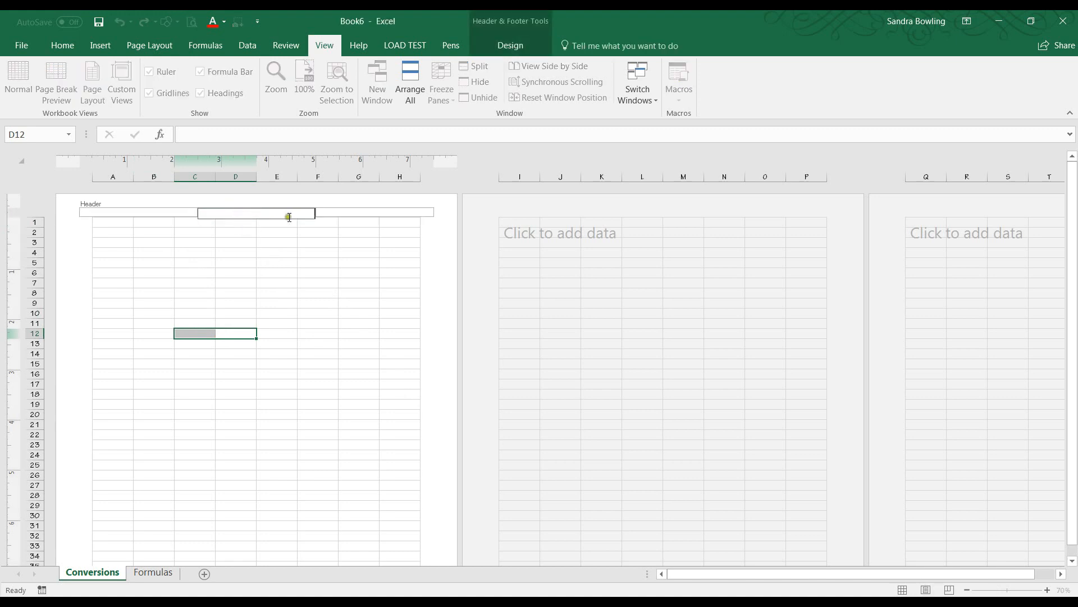
click(276, 252)
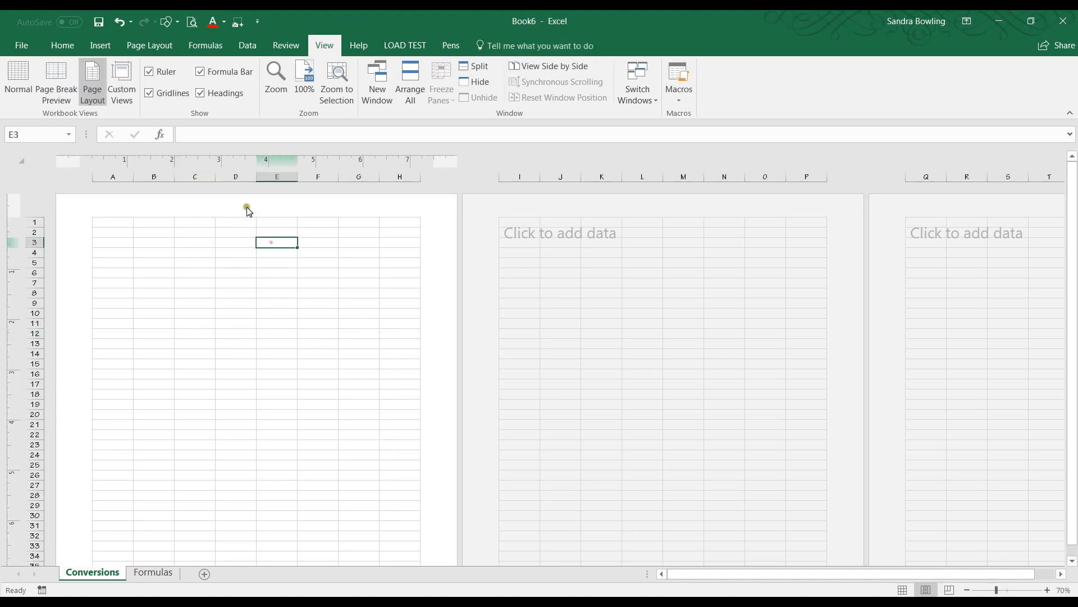
click(250, 232)
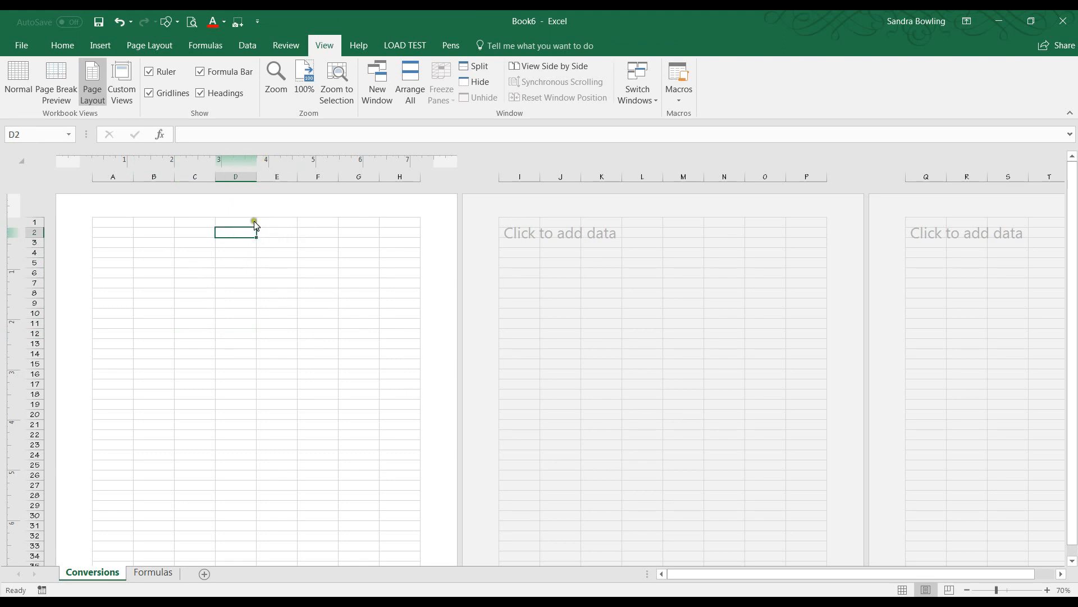
Add a centered page header reading FORMULA SHEET on the Conversions sheet.
scroll(233, 211, up, 5)
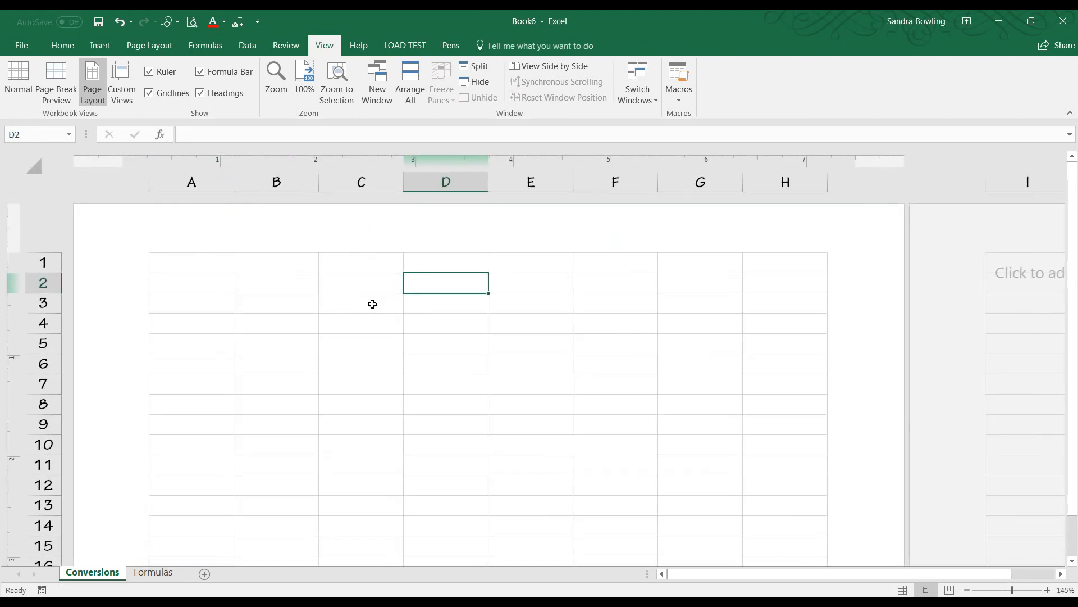
click(459, 230)
click(471, 244)
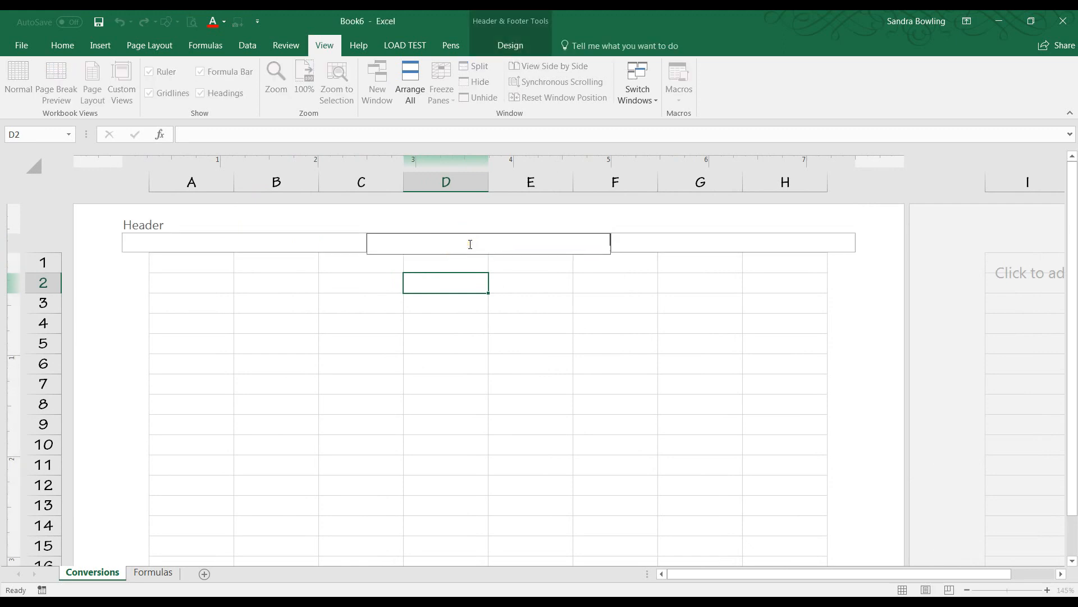
key(Caps_Lock)
text(FORMULA)
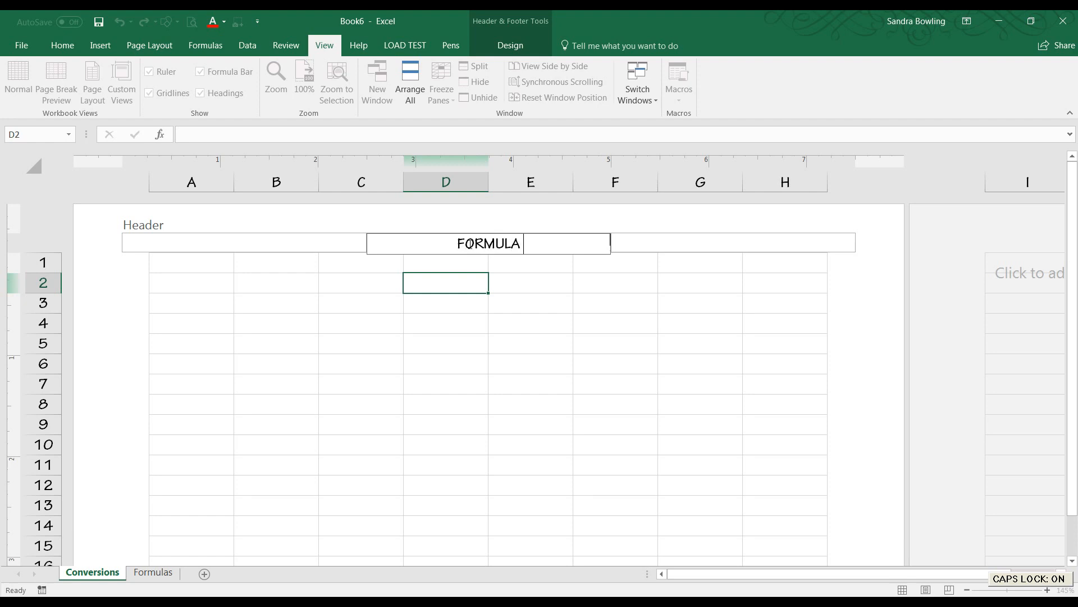
text( SHEET)
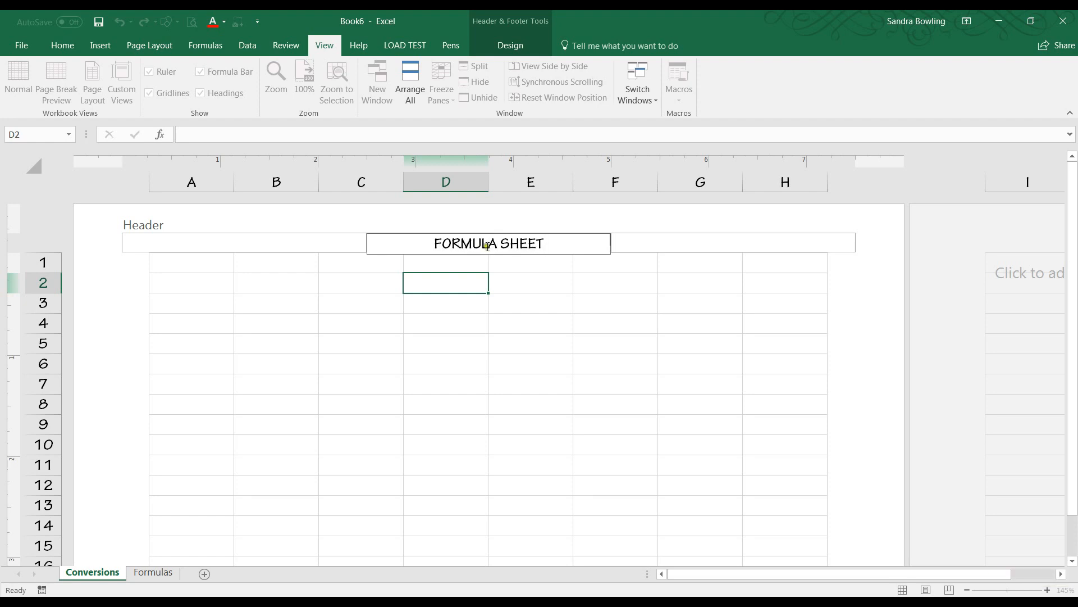
click(407, 362)
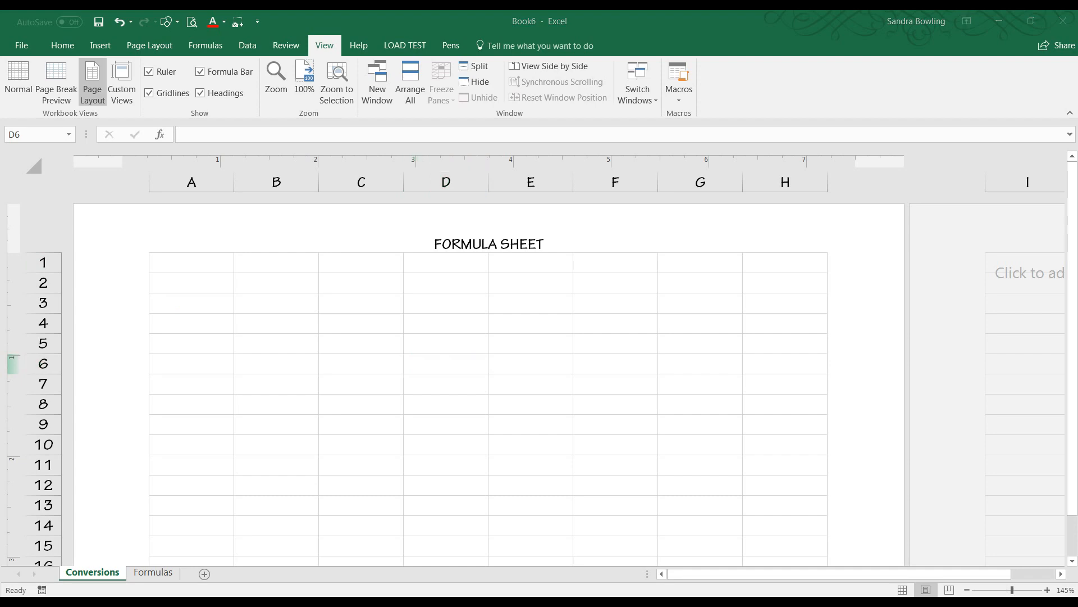
Switch to the formula sheet PDF in Adobe Acrobat, enlarge its window, and review the page layout.
key(alt+Tab)
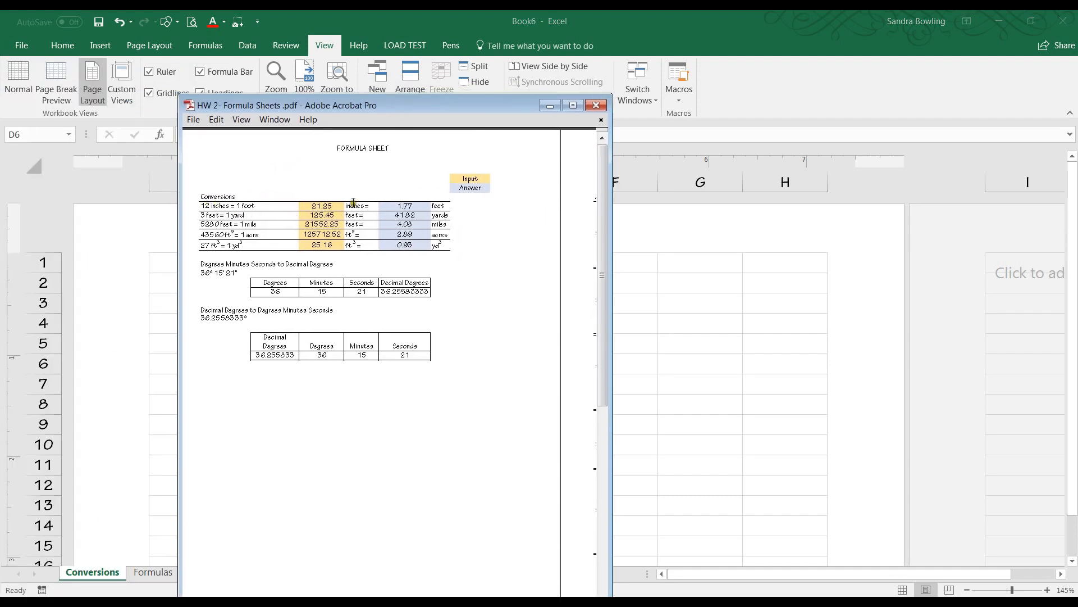
scroll(324, 185, up, 2)
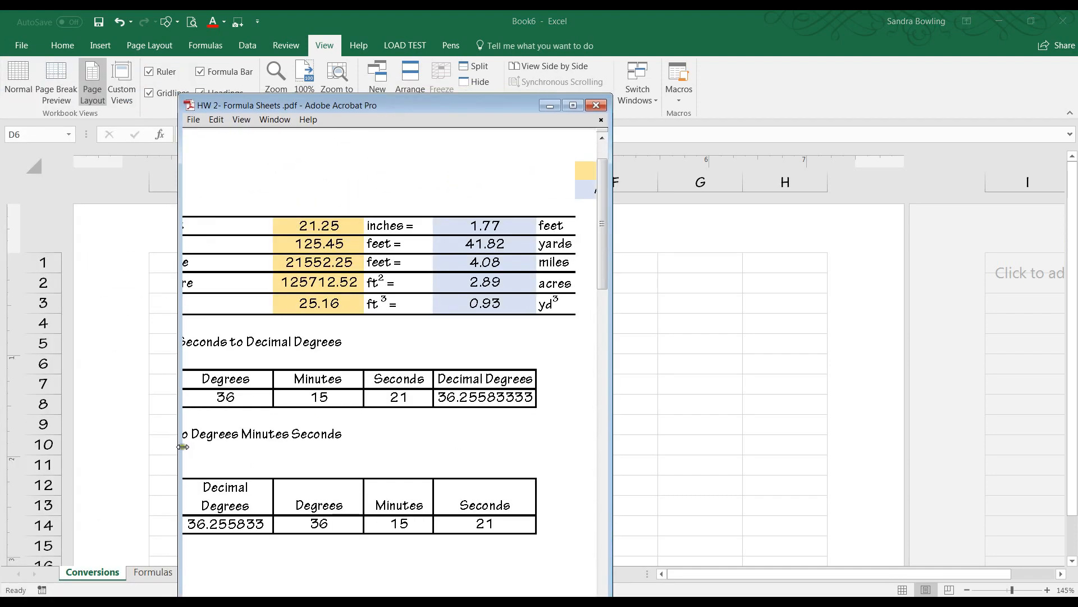
drag(179, 448, 56, 447)
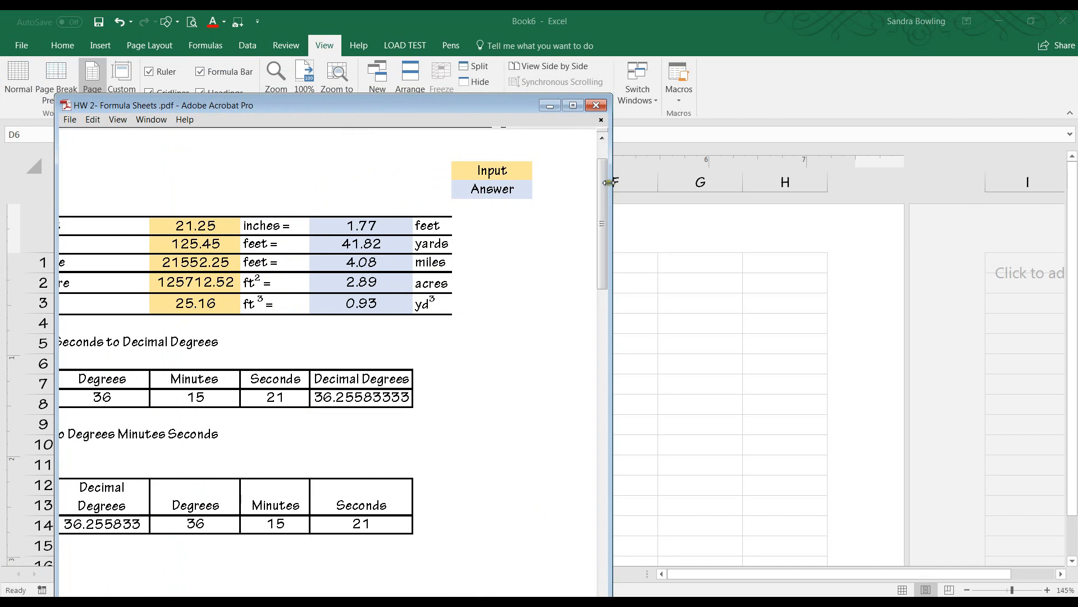
drag(609, 183, 818, 183)
drag(495, 102, 591, 93)
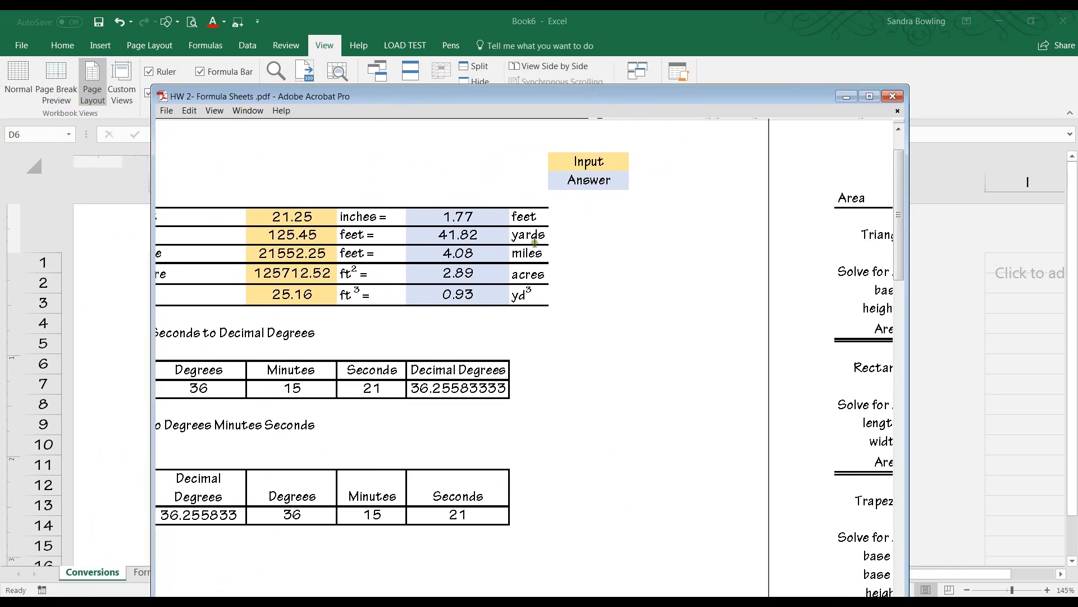
drag(738, 103, 754, 47)
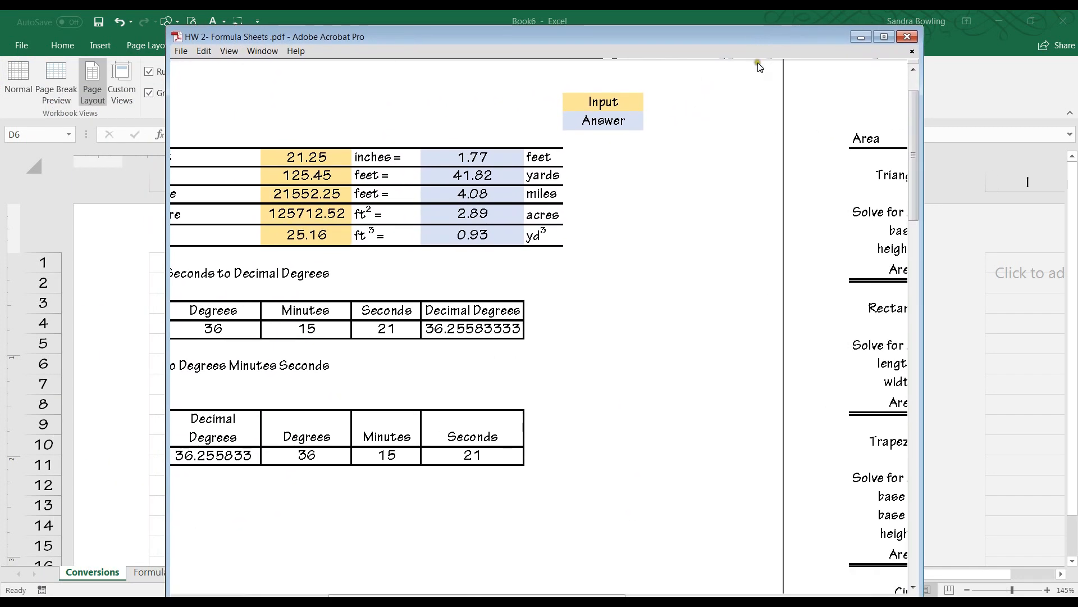
scroll(667, 402, down, 10)
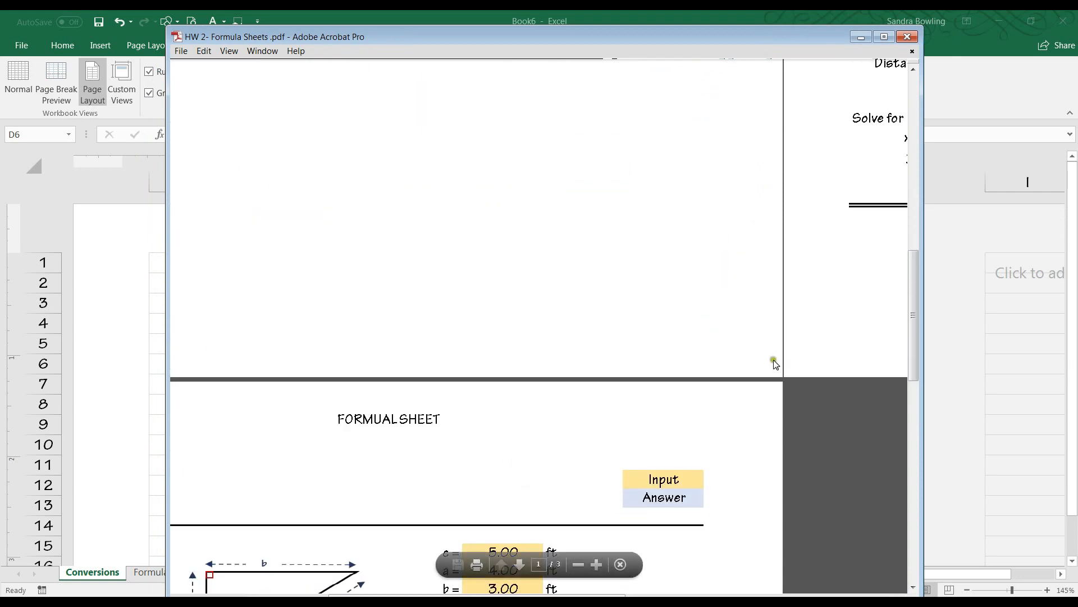
scroll(584, 283, down, 3)
scroll(421, 205, up, 5)
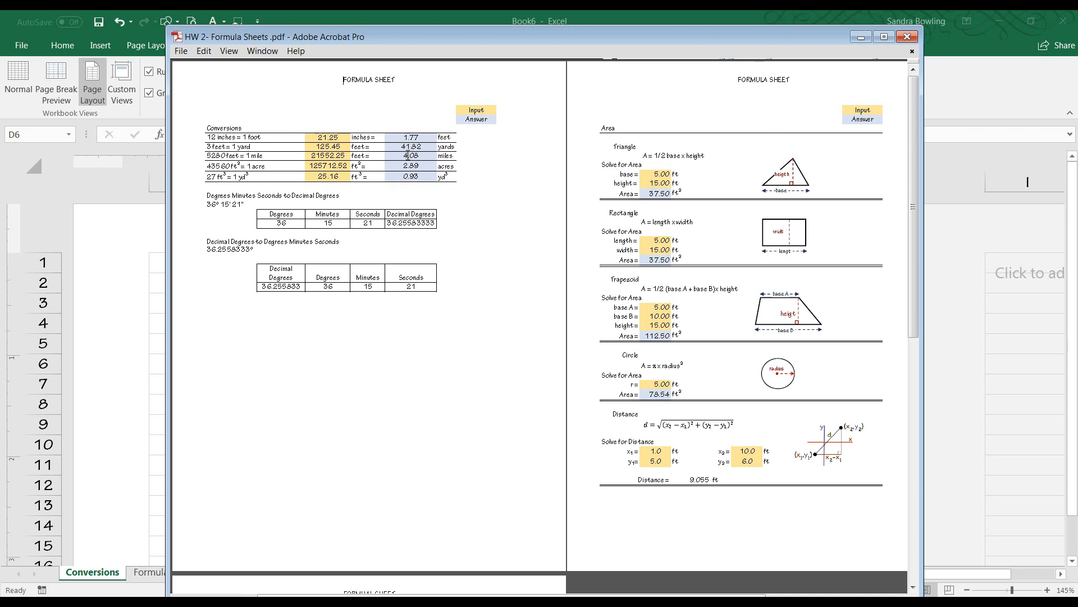
Move the PDF window aside and enter the heading Conversions in cell A4.
drag(425, 39, 0, 53)
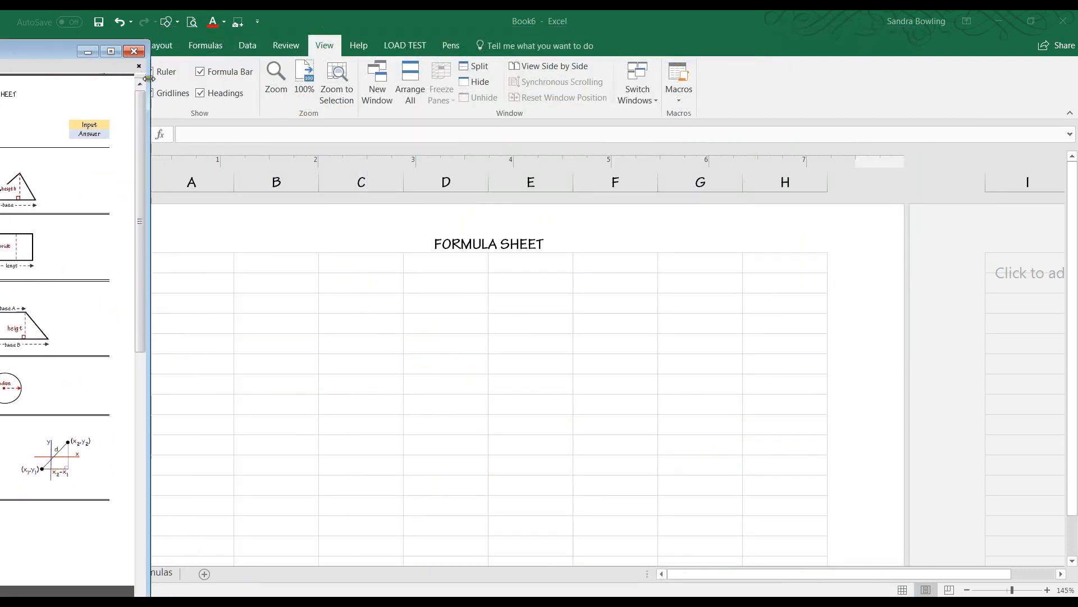
drag(148, 79, 0, 79)
click(190, 306)
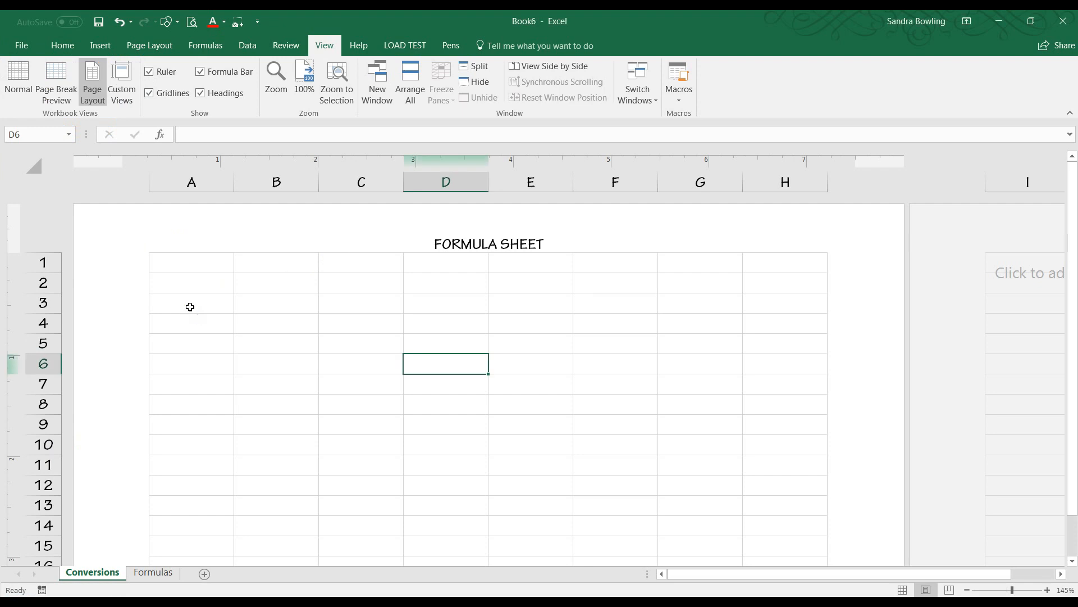
click(196, 317)
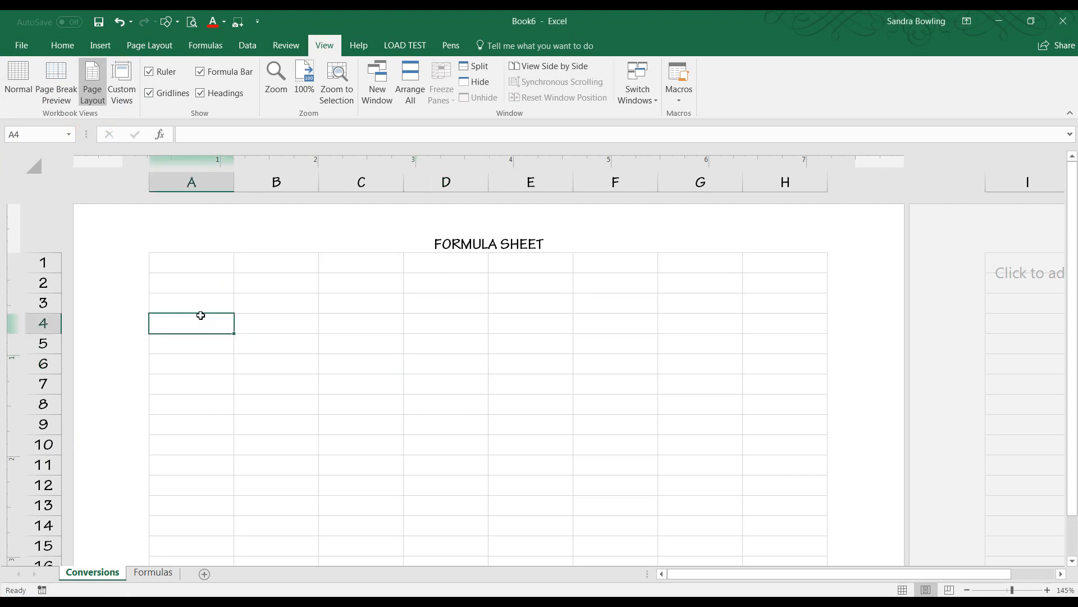
text(cO)
key(Caps_Lock)
text(onversions)
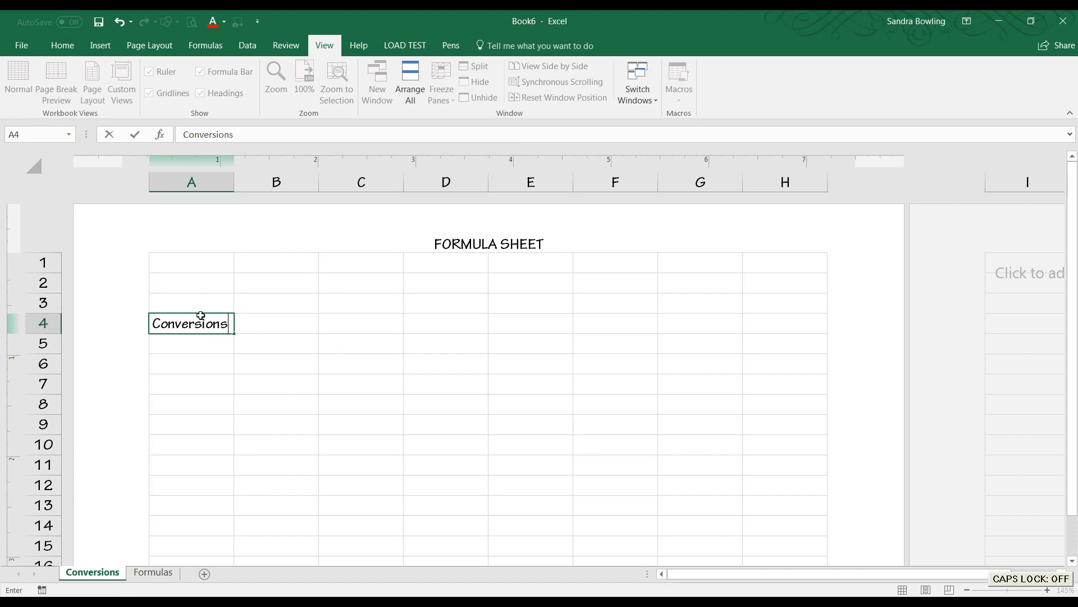
click(380, 388)
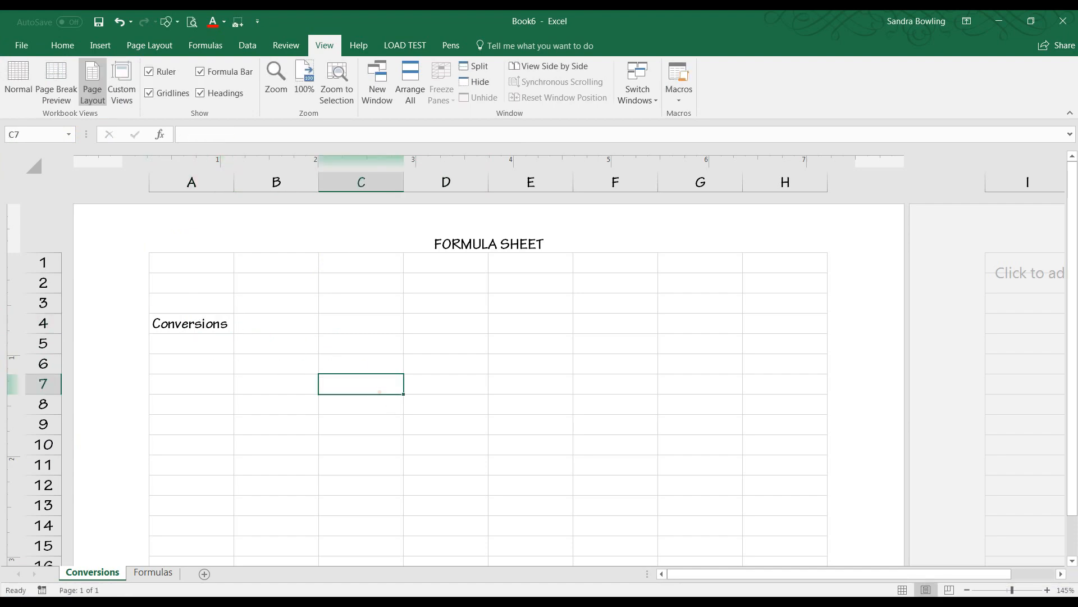
Place the formula sheet PDF window beside the workbook for reference.
key(alt+Tab)
drag(336, 81, 905, 36)
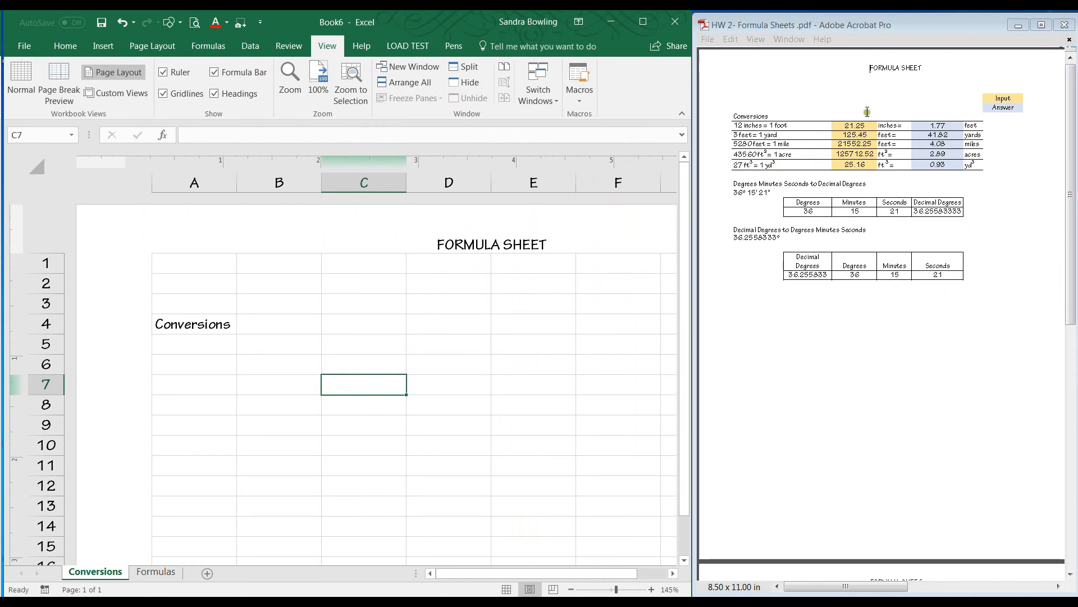
click(316, 381)
Add a bottom border beneath the Conversions heading row across cells A4 to H4.
drag(186, 328, 559, 326)
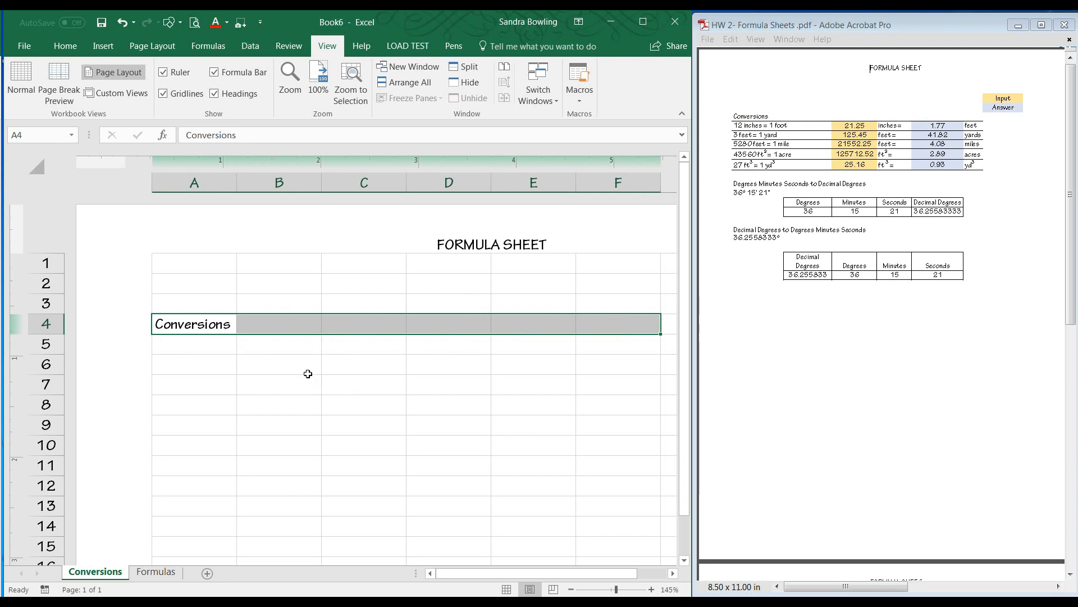
scroll(308, 374, down, 2)
drag(641, 291, 180, 311)
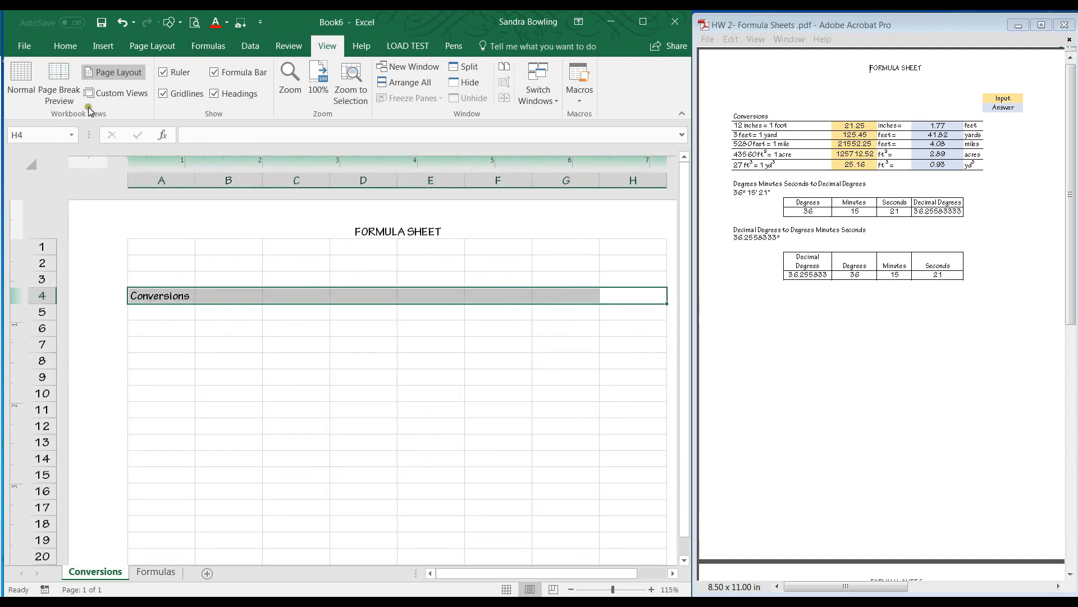
click(65, 47)
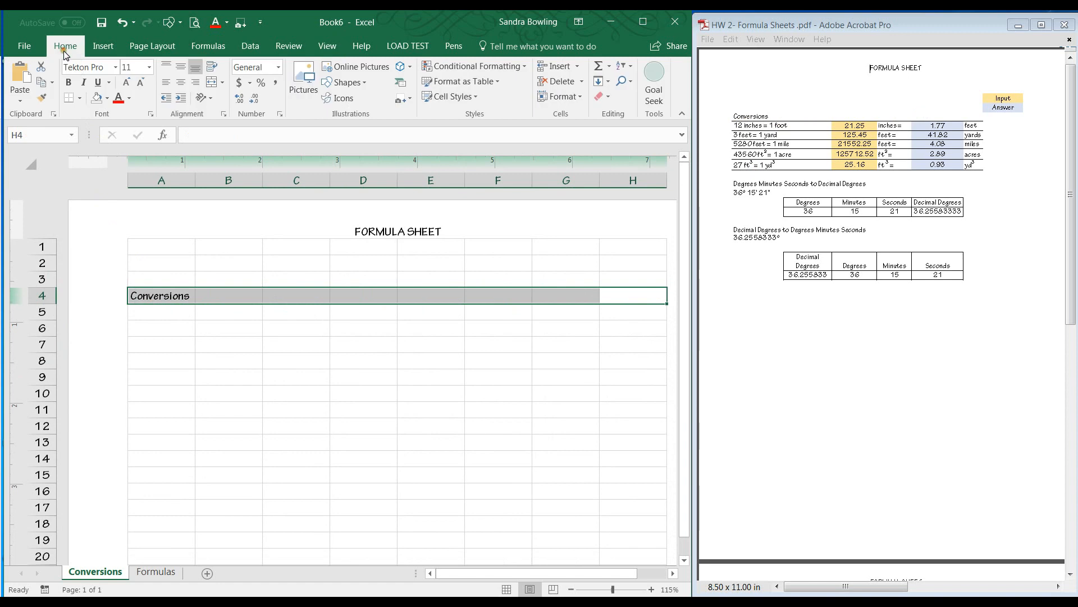
click(80, 100)
click(289, 351)
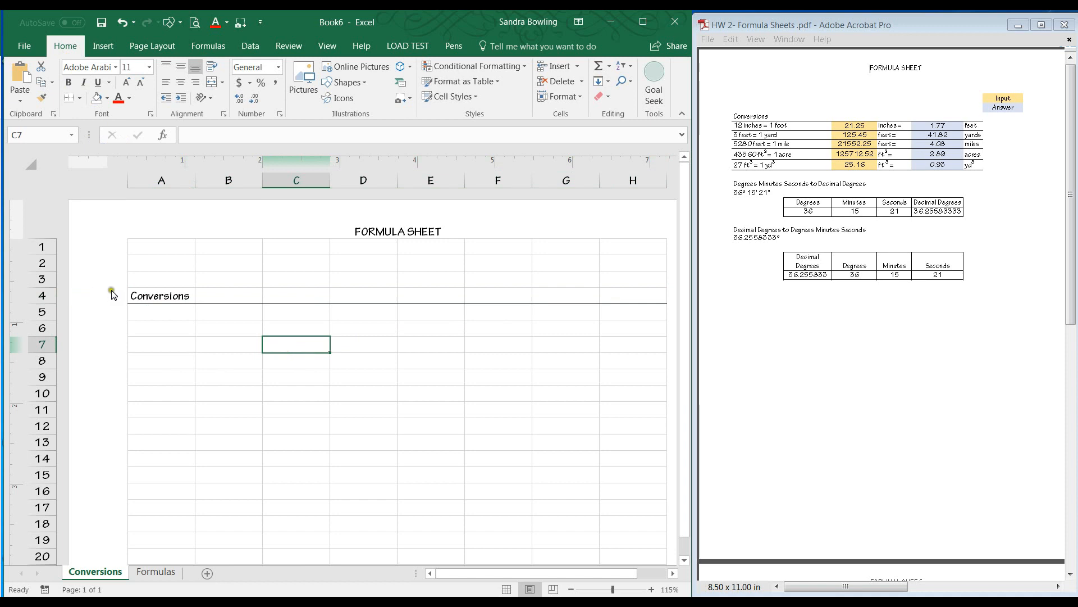
Enter the conversions 12 inches = 1 foot in A5 and 3 feet = 1 yd in A6.
click(175, 317)
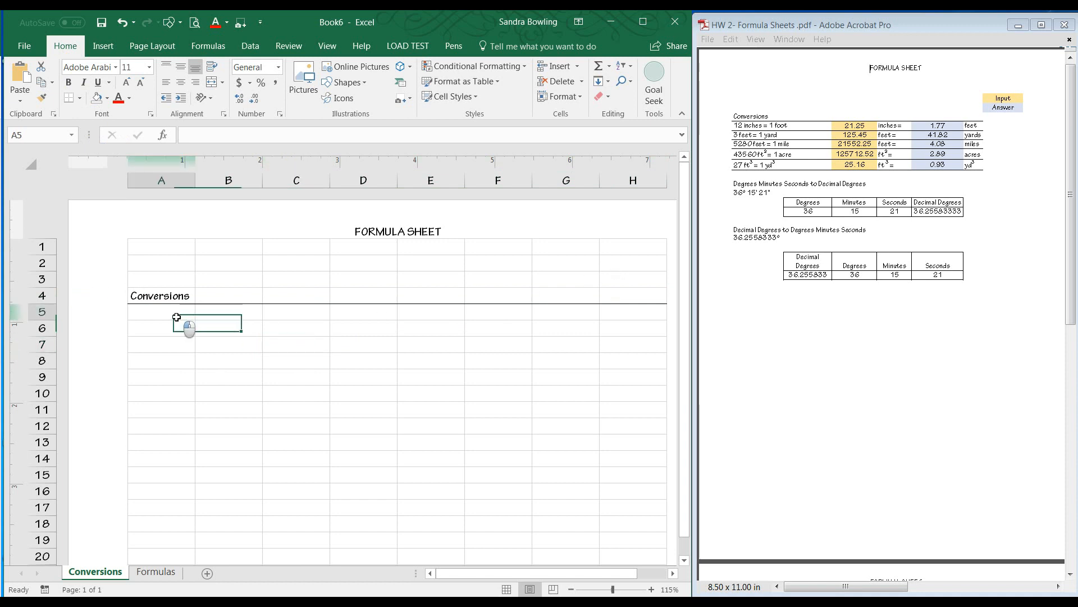
text(12 inches)
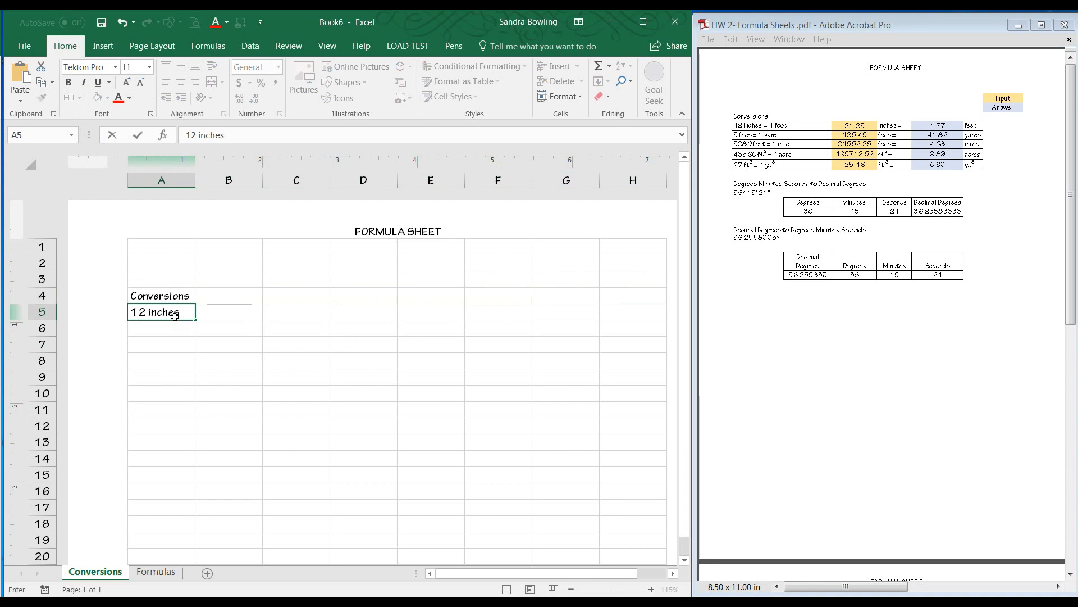
text( = 1 foot)
key(Return)
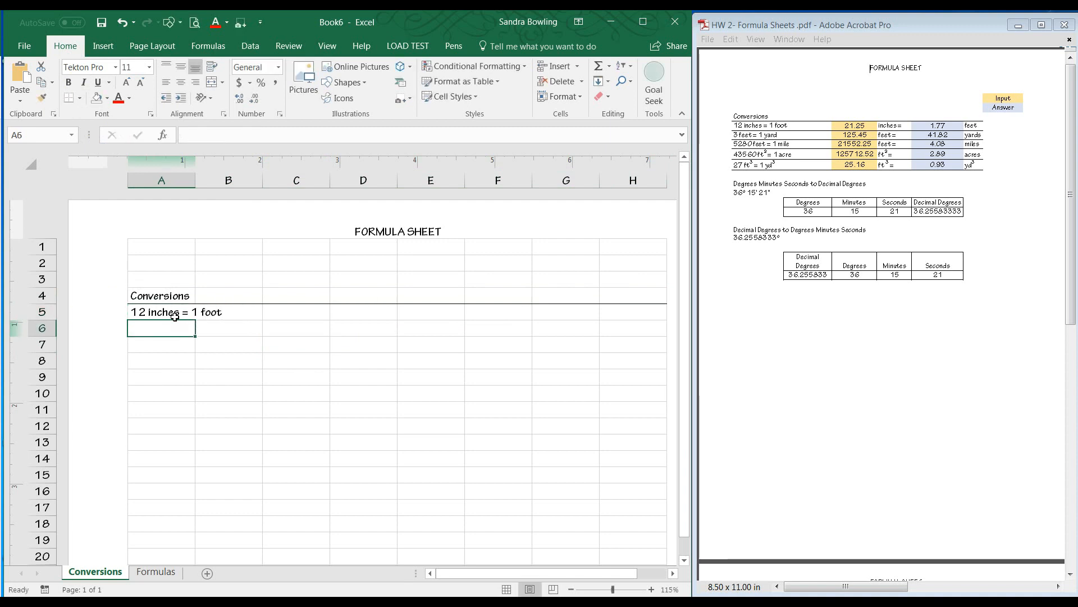
text(3 ft)
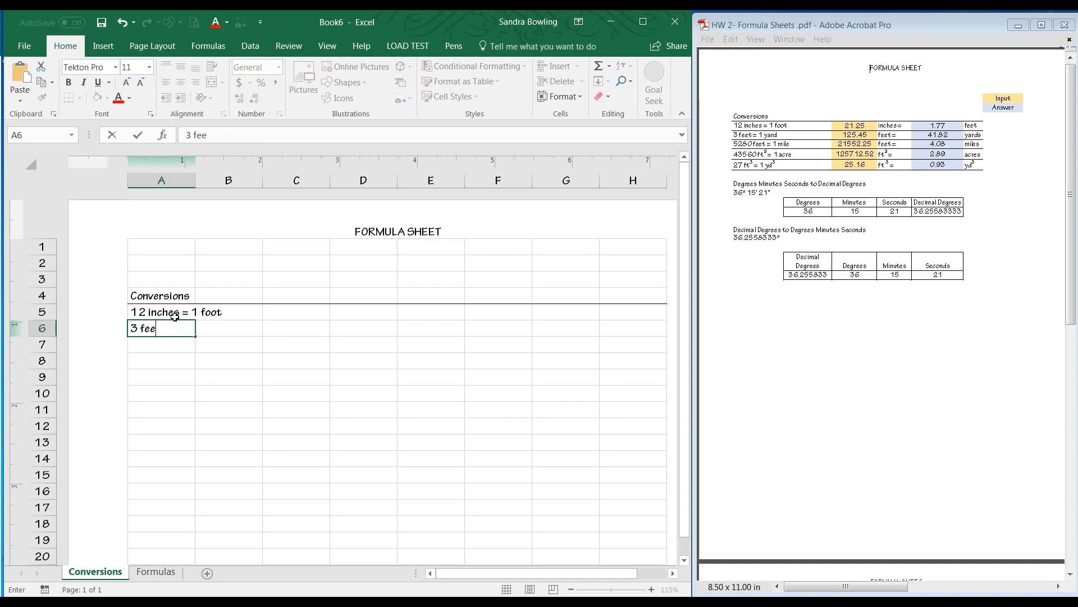
text(et = 1 yd)
key(Return)
Enter 5280 feet = 1 mile in A7 and 43560 ft2 = 1ac in A8.
text(5280)
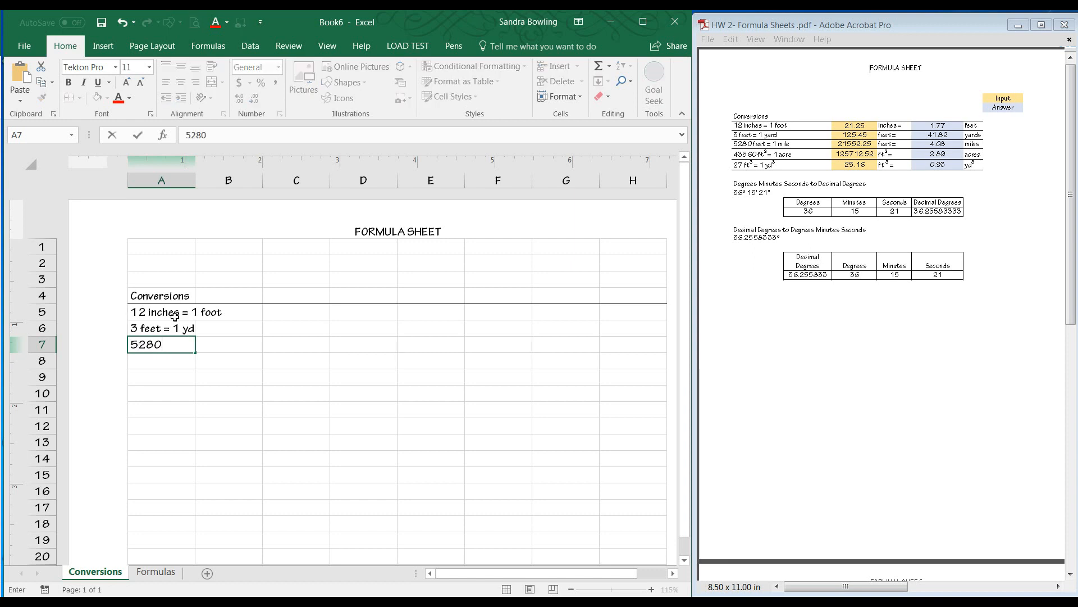
text( feet = 1 mile)
key(Return)
text(43560)
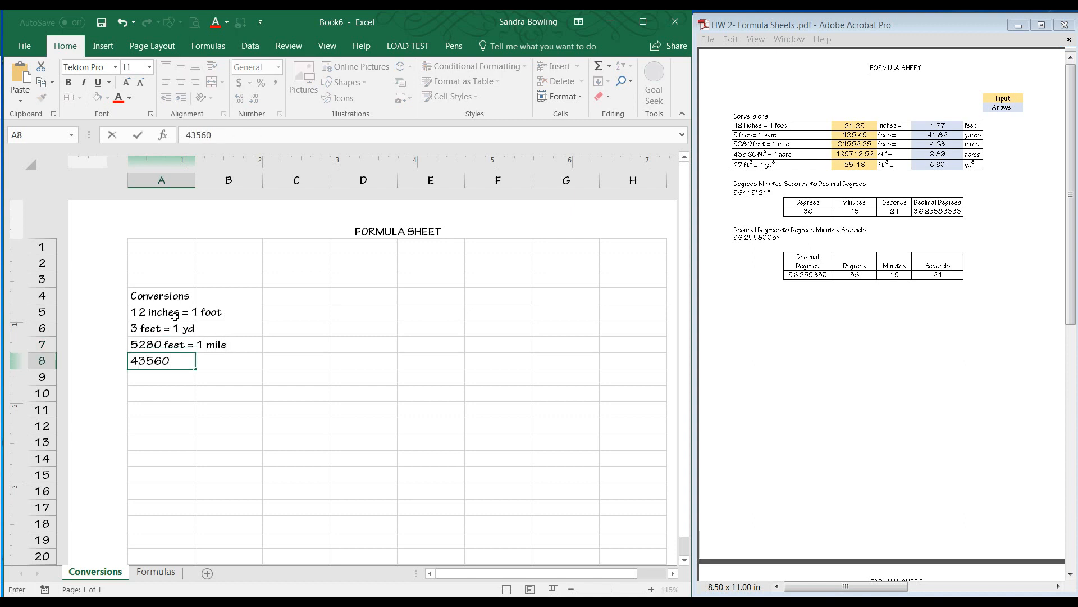
text( ft2 = 1ac)
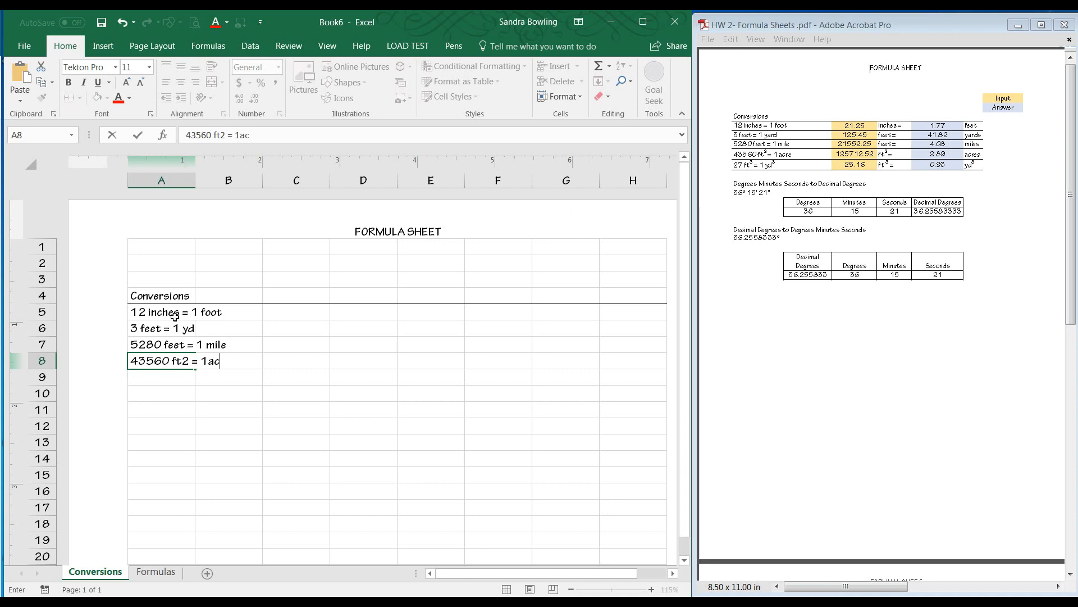
click(219, 391)
Format the 2 in ft2 in cell A8 as superscript.
click(164, 365)
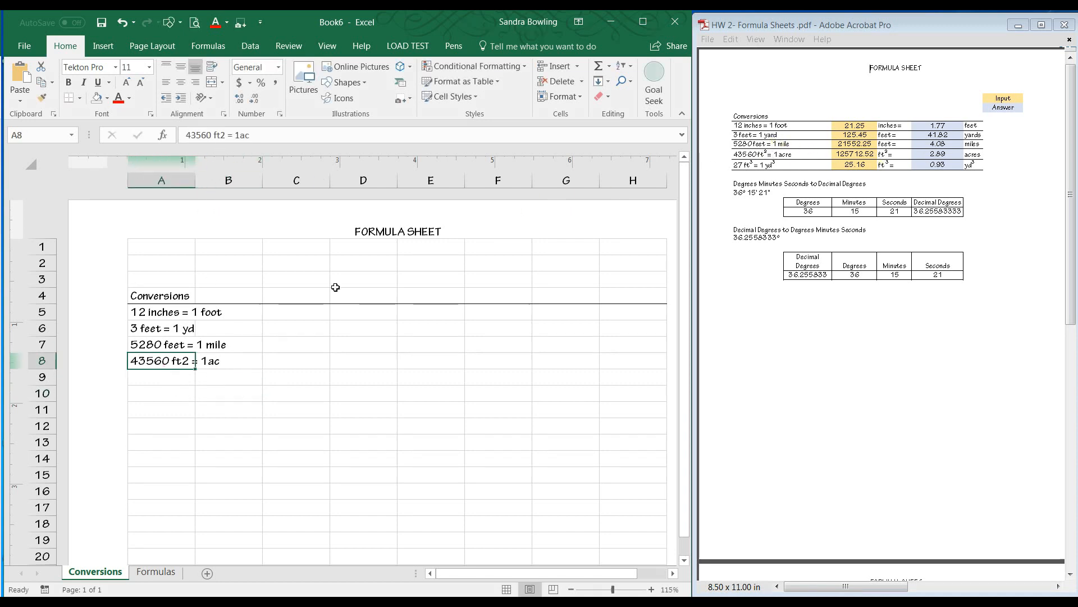
click(160, 399)
click(157, 360)
drag(225, 135, 221, 136)
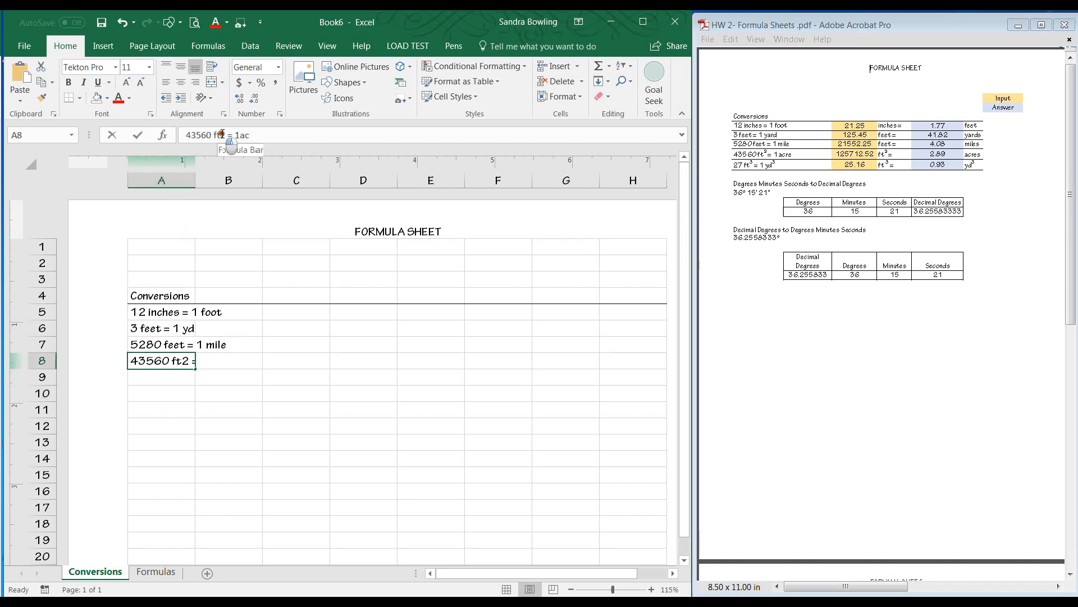
click(150, 116)
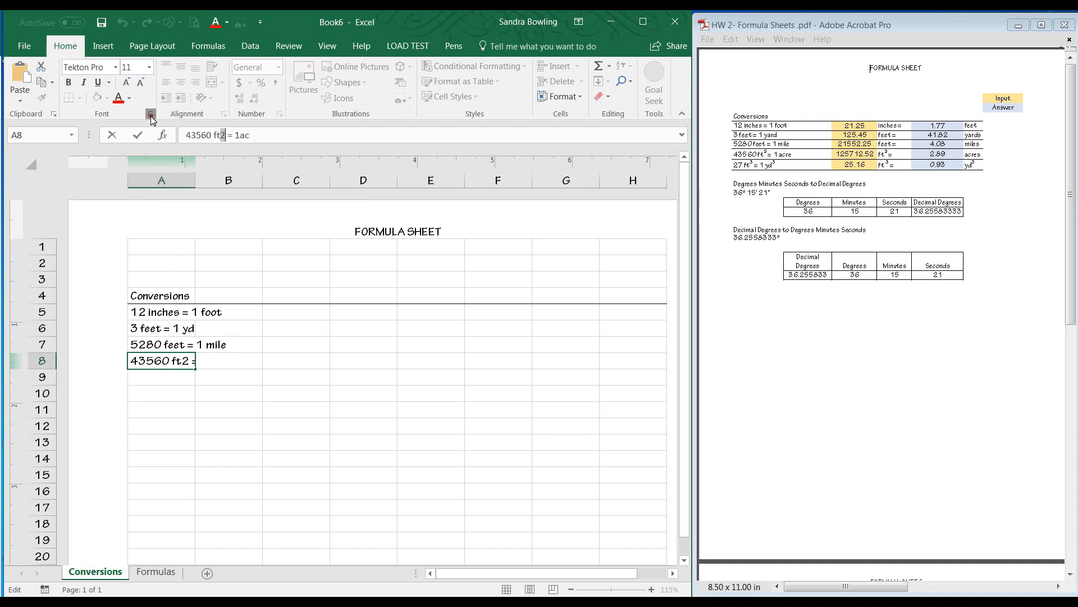
click(394, 308)
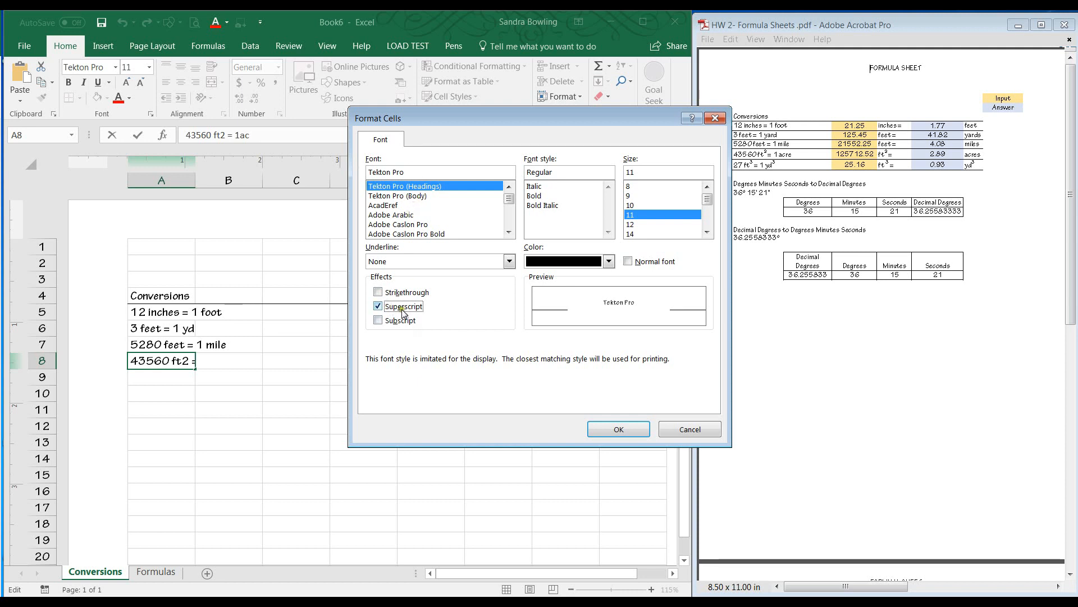
click(609, 432)
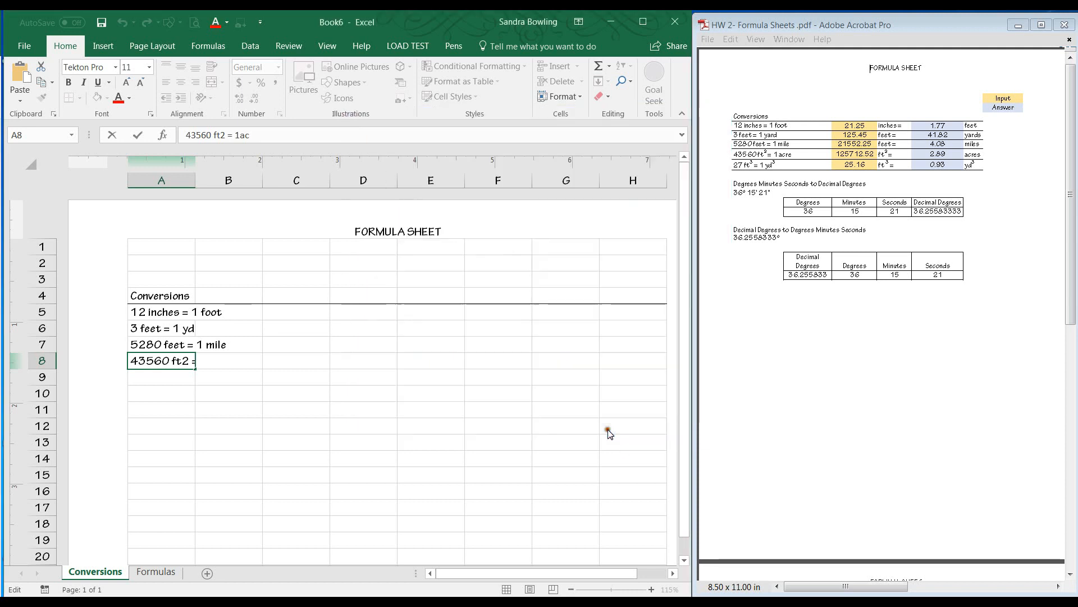
click(214, 385)
Enter the conversion 27 ft3 = 1 yd3 in cell A9.
click(166, 381)
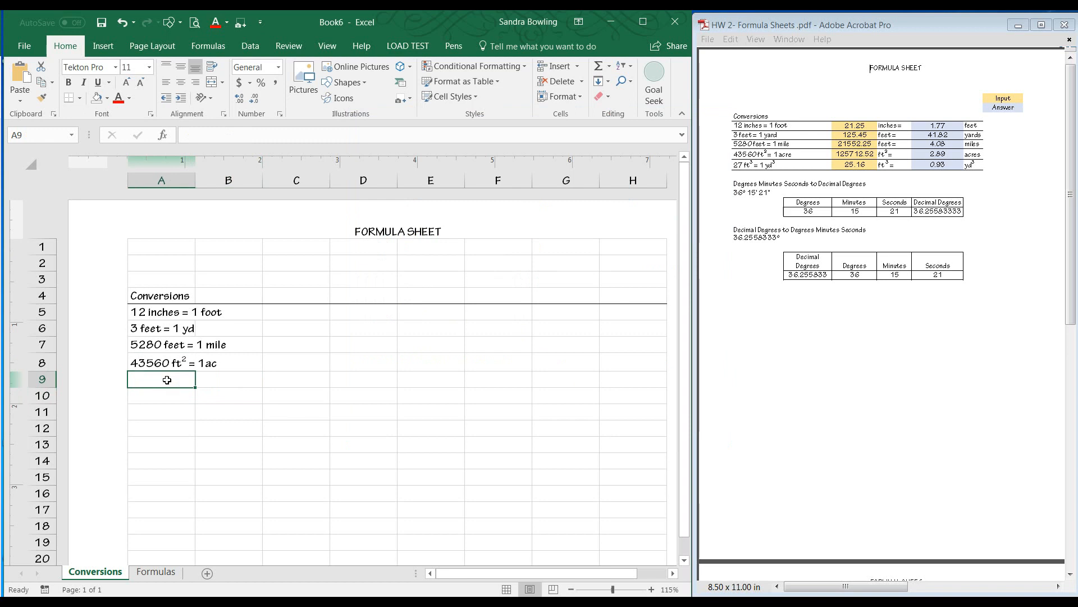
text(3)
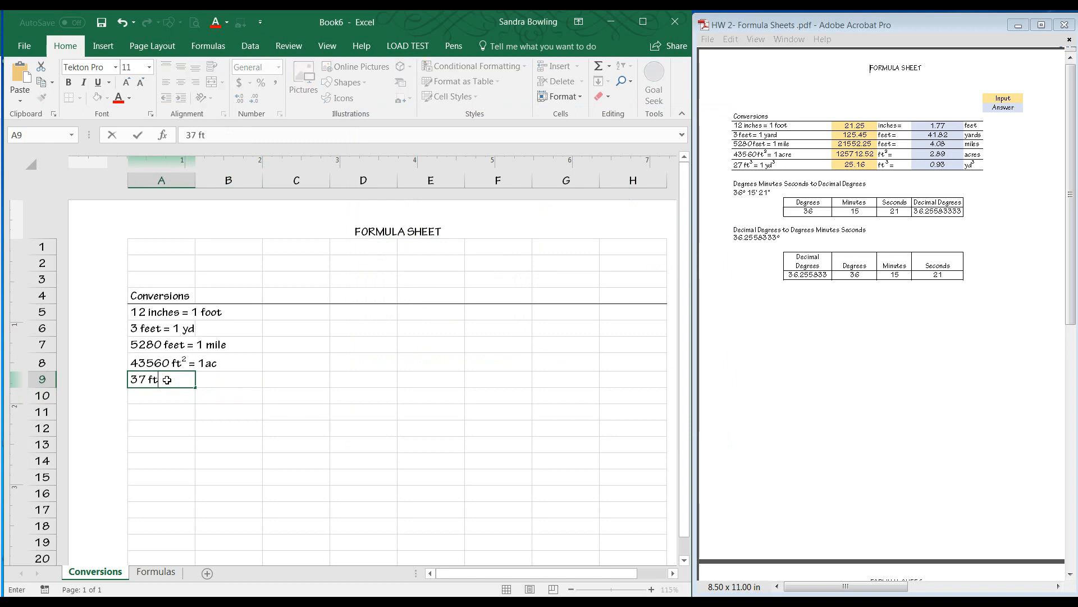
text(7 ft)
text(yr)
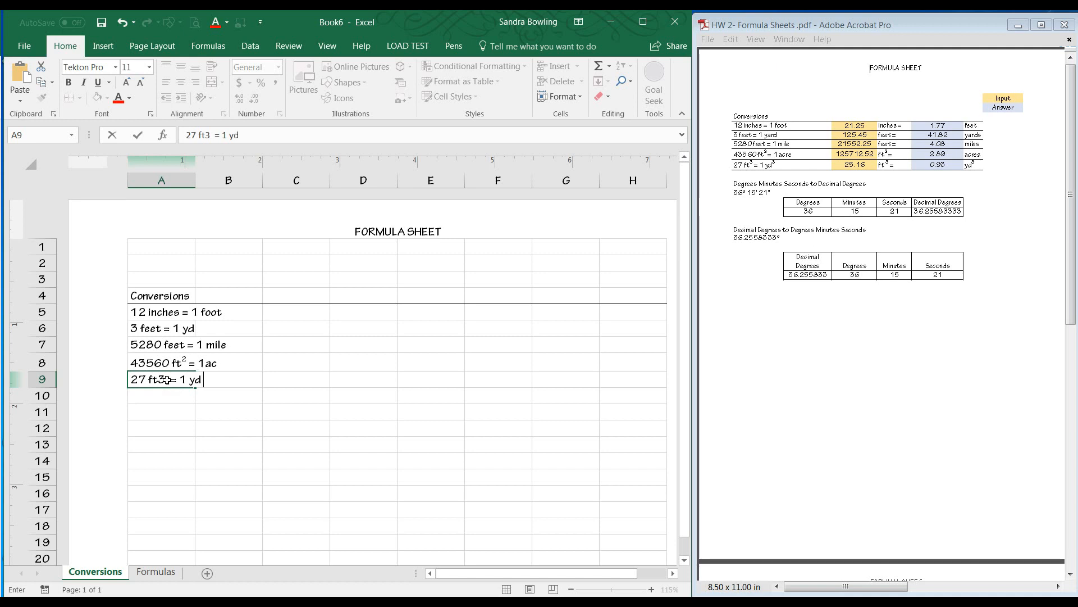
click(198, 410)
Format the 3 after ft in cell A9 as superscript.
click(163, 380)
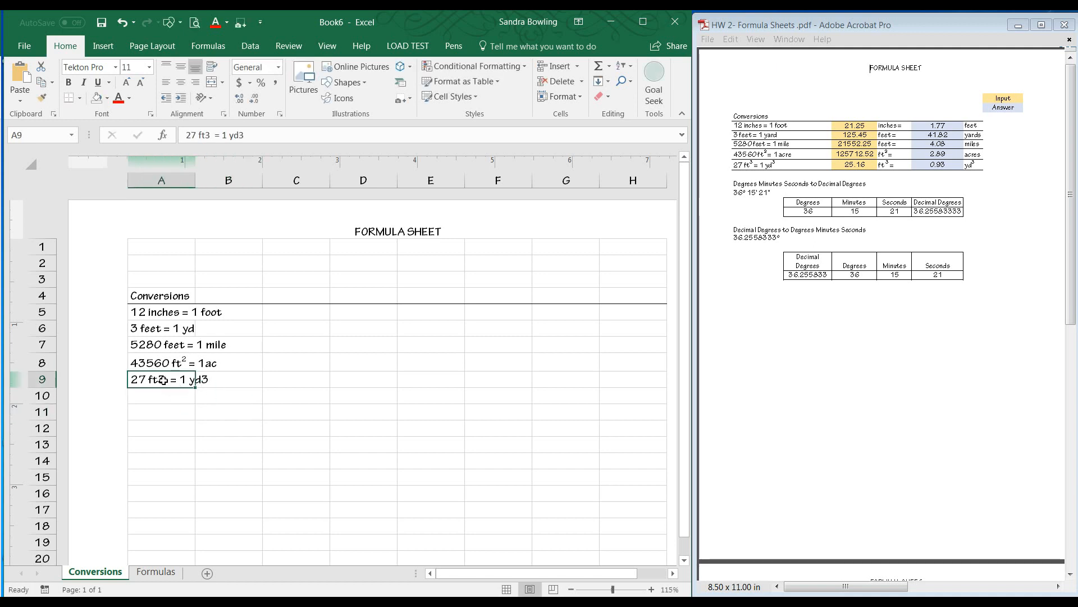
drag(206, 135, 211, 135)
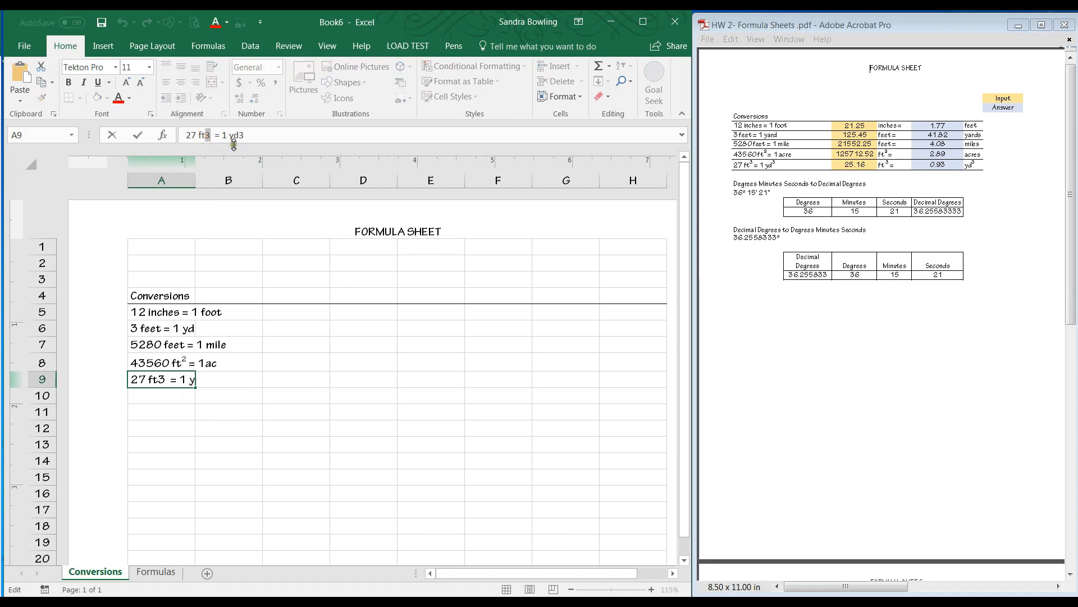
drag(240, 135, 245, 135)
shift+click(206, 136)
click(207, 136)
double_click(208, 137)
click(209, 136)
key(shift+Left)
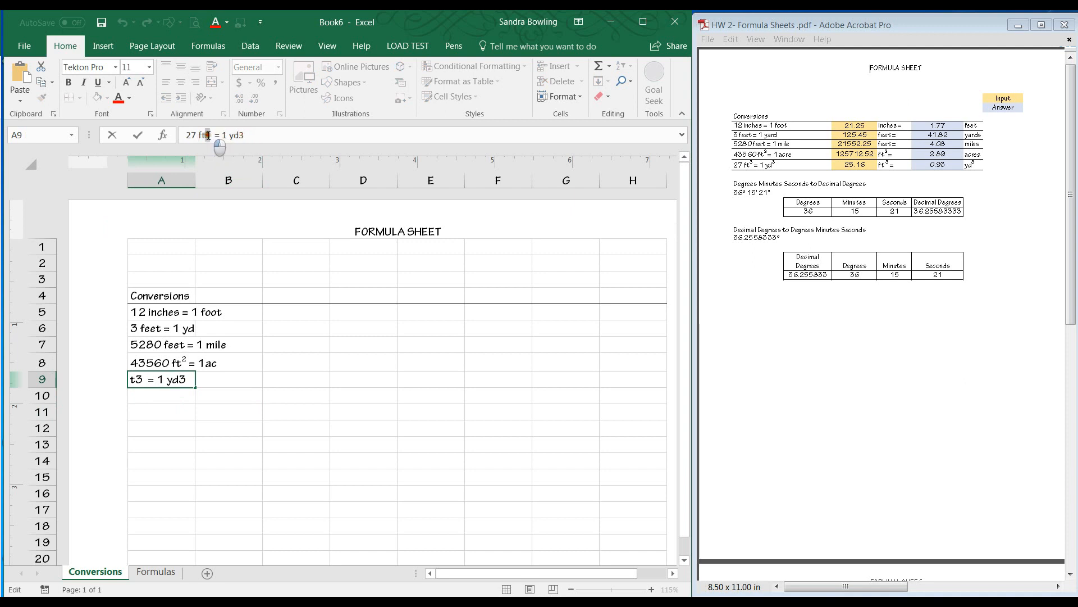
drag(249, 137, 213, 134)
shift+click(243, 134)
click(245, 135)
drag(213, 135, 244, 135)
drag(210, 136, 206, 136)
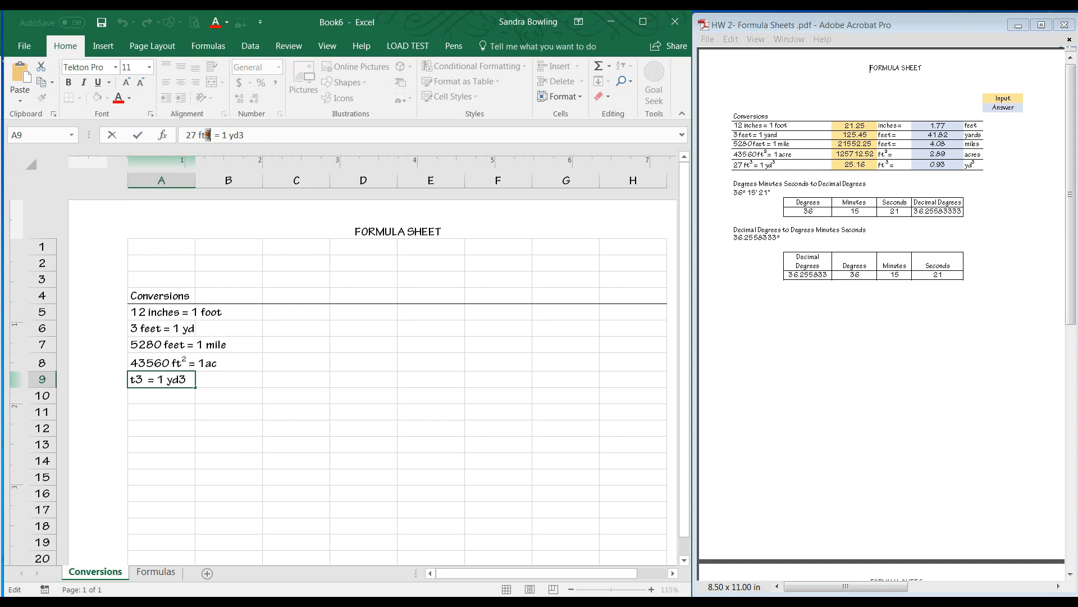
click(151, 115)
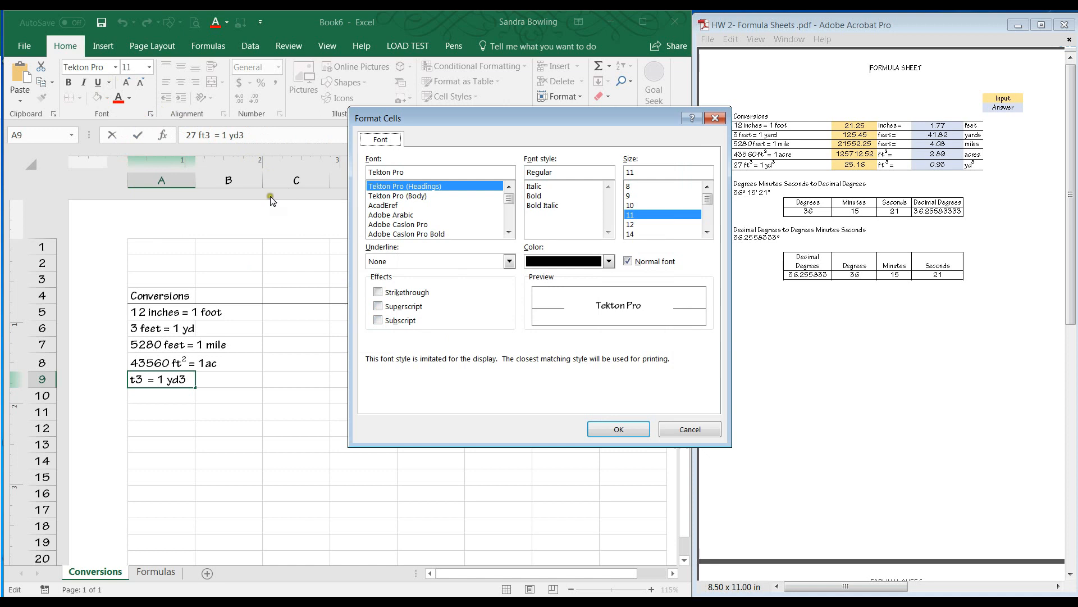
click(401, 311)
click(607, 429)
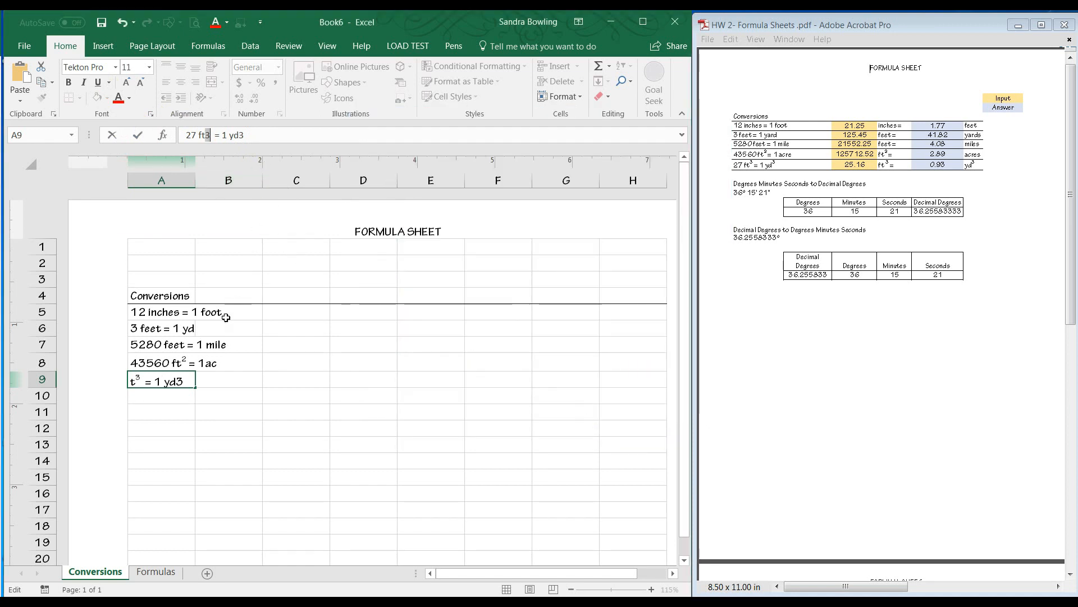
click(188, 383)
Format the 3 after yd in cell A9 as superscript.
drag(238, 137, 244, 138)
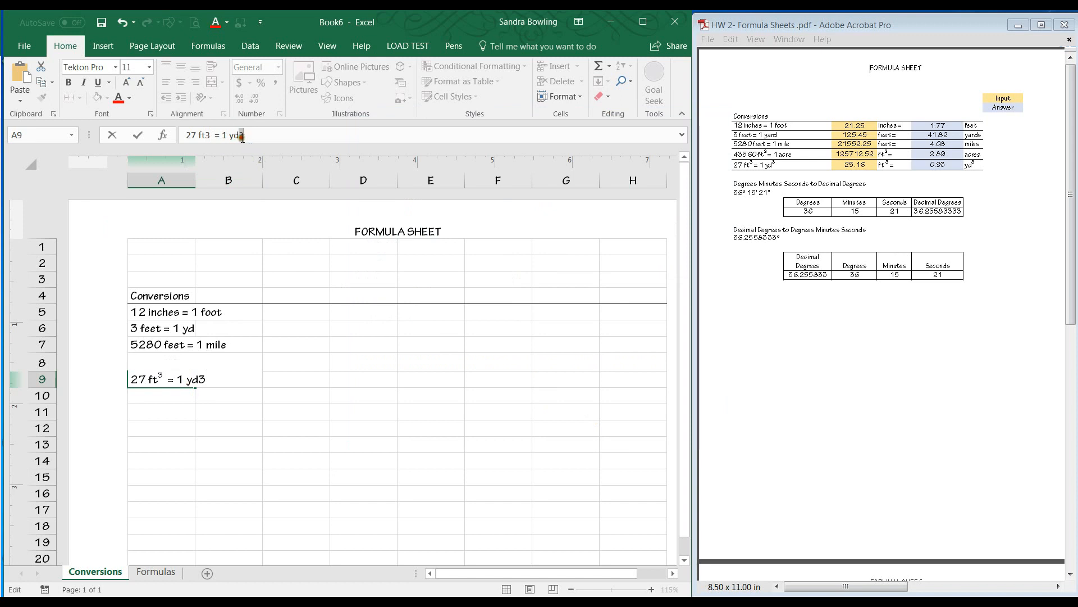
click(150, 115)
click(387, 307)
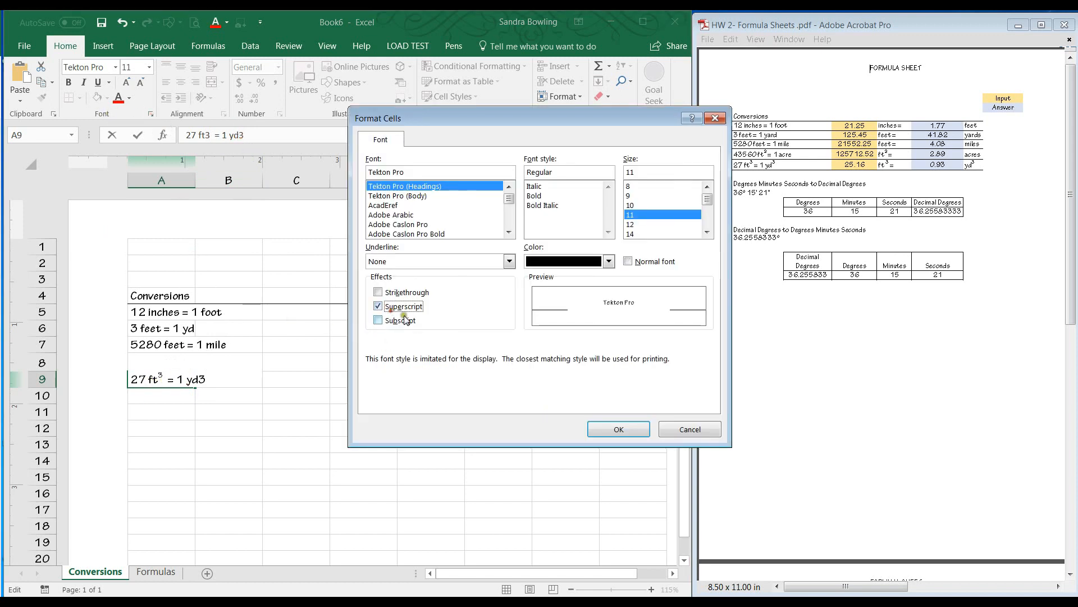
click(594, 430)
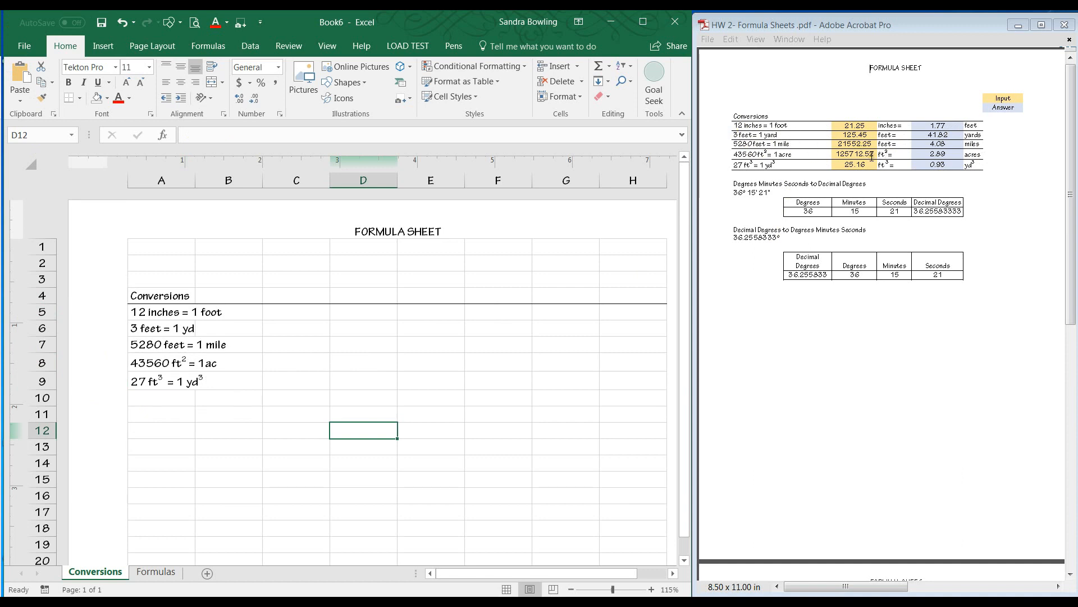
Enter the input values 21.25 in C5 and 125.45 in C6.
click(323, 315)
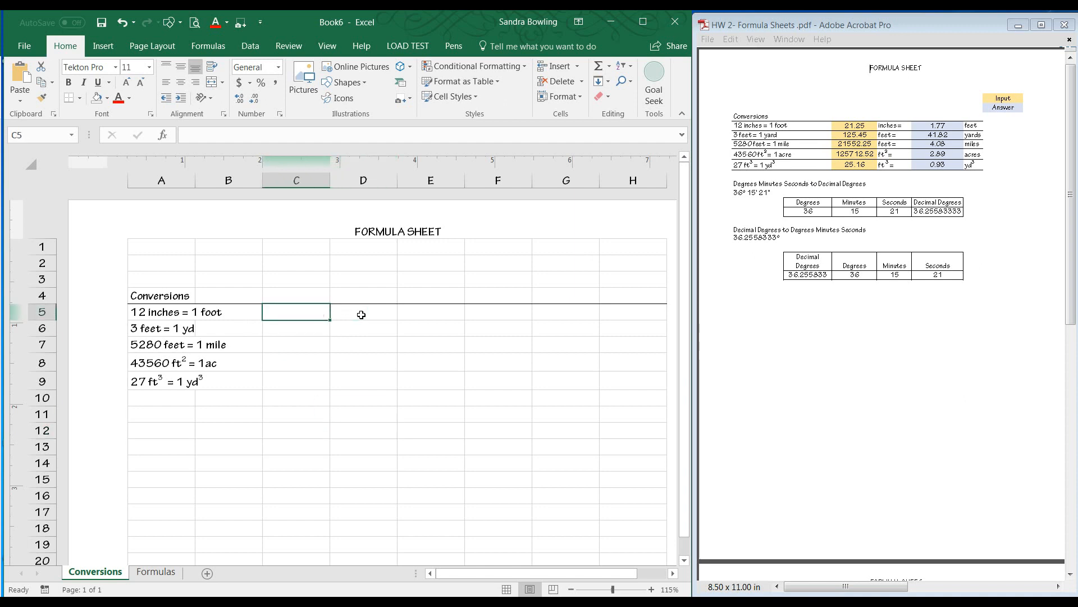
text(21.)
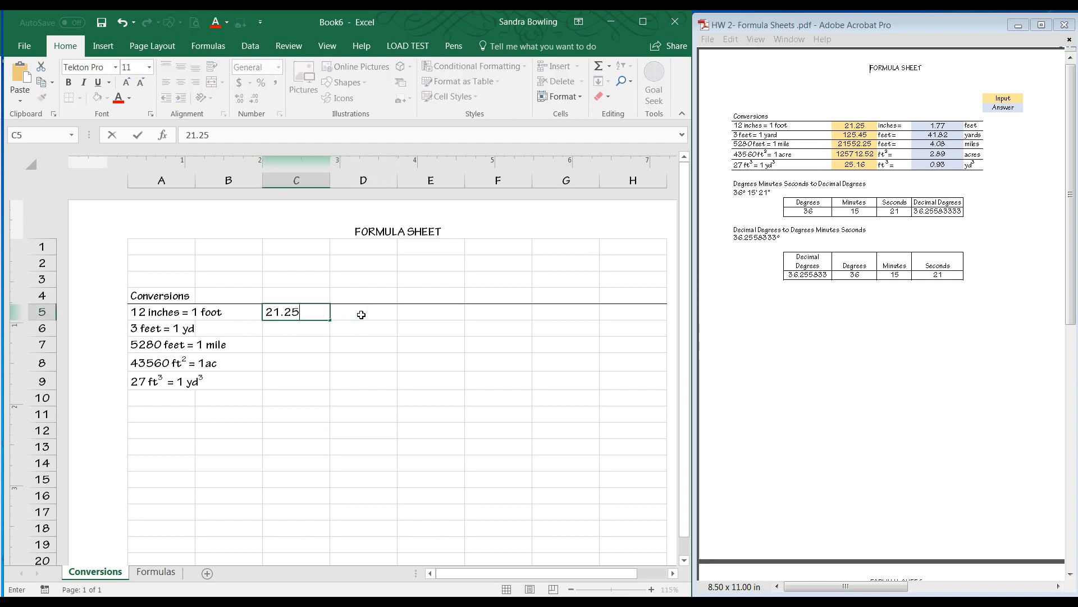
text(25)
key(Return)
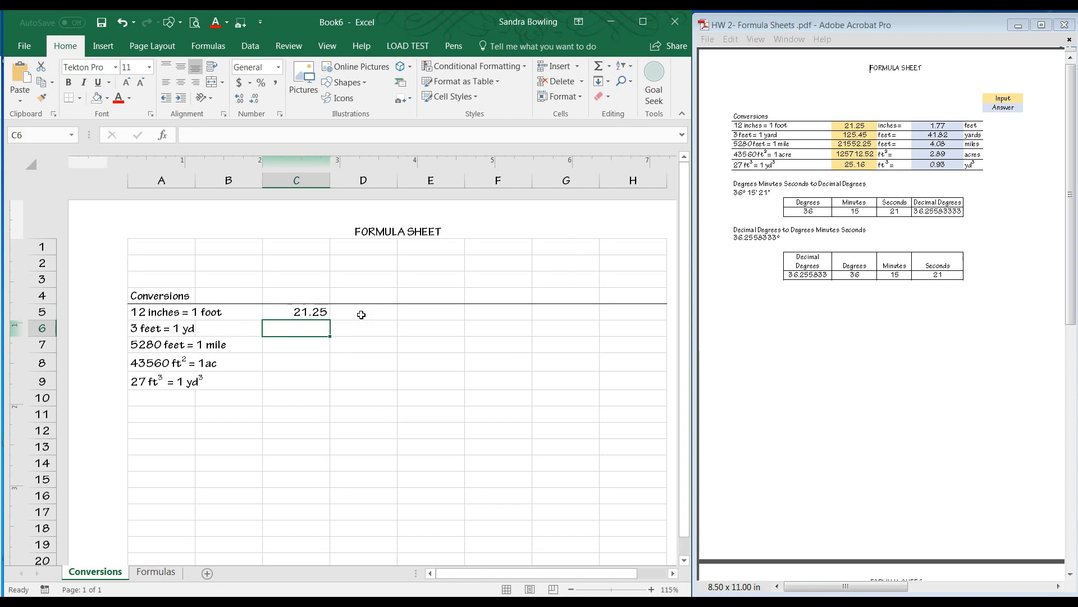
text(125.45)
key(Return)
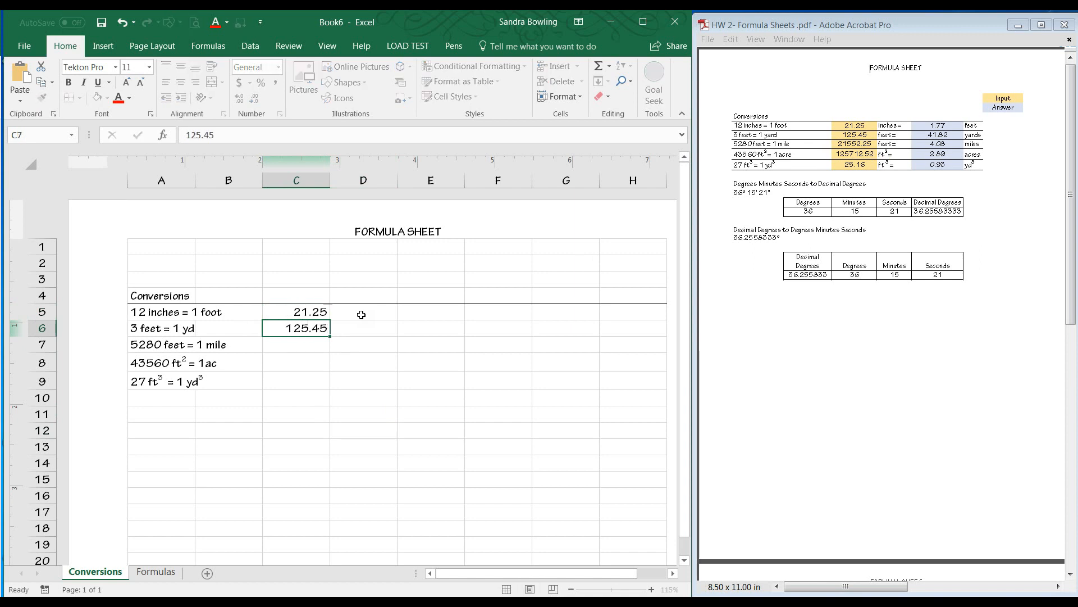
text(22155)
key(BackSpace)
key(BackSpace)
key(BackSpace)
key(BackSpace)
key(BackSpace)
click(346, 335)
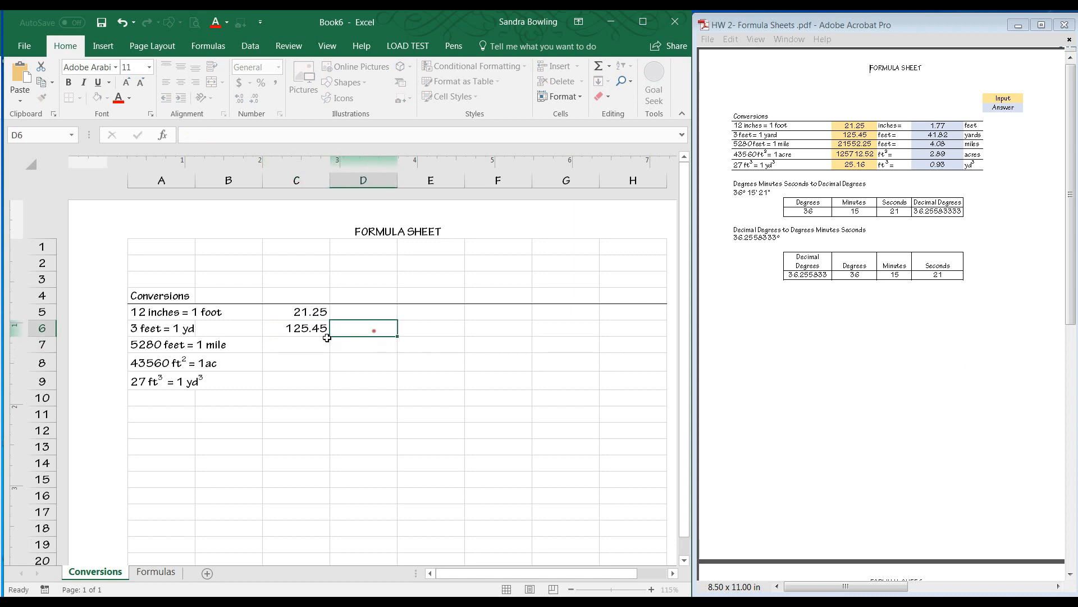
click(297, 343)
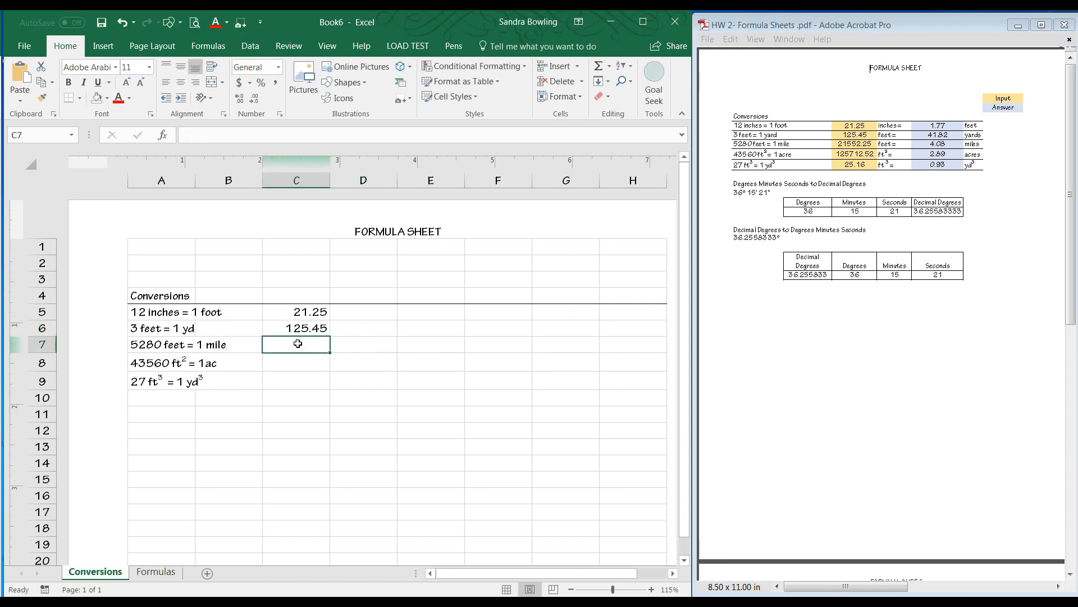
click(117, 68)
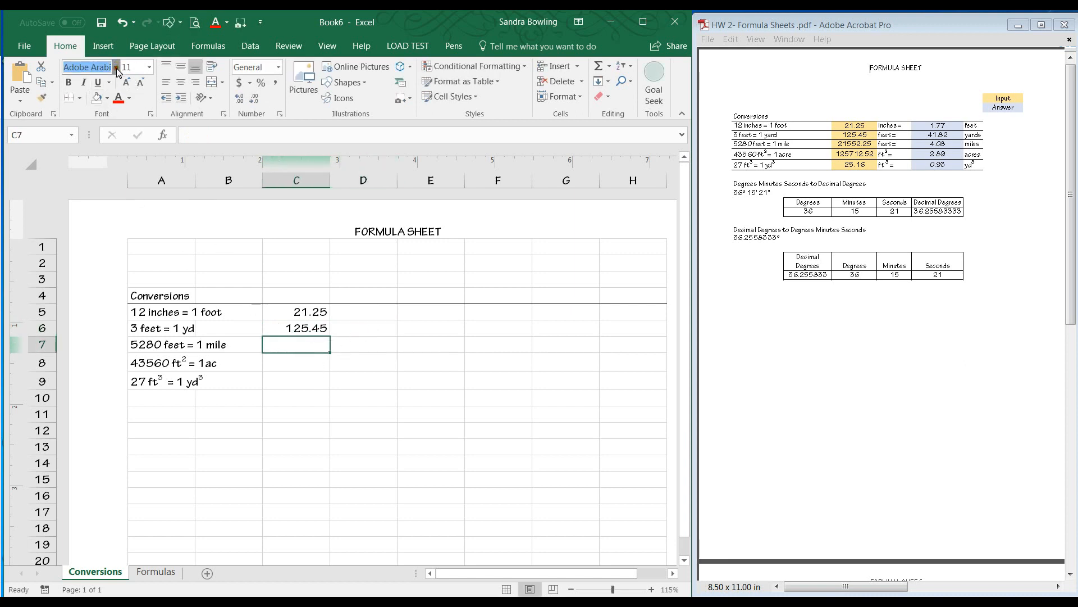
key(Escape)
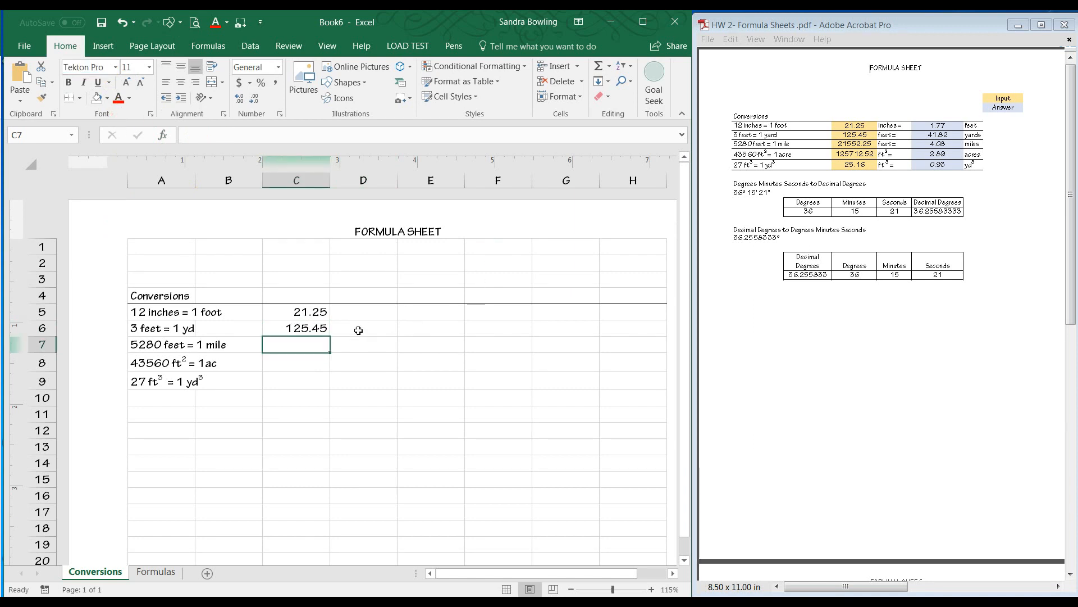
Enter the input values 21552.25 in C7, 125712.52 in C8 and 25.16 in C9.
text(21552.25)
key(Return)
text(125)
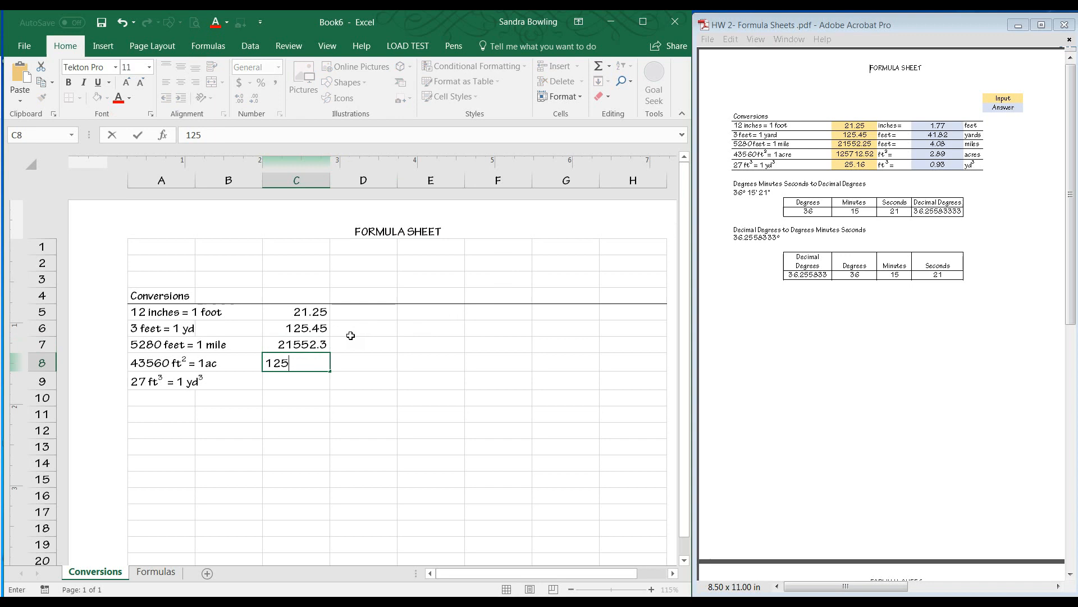
text(7.12)
key(BackSpace)
text(12.52)
key(Return)
text(25.1)
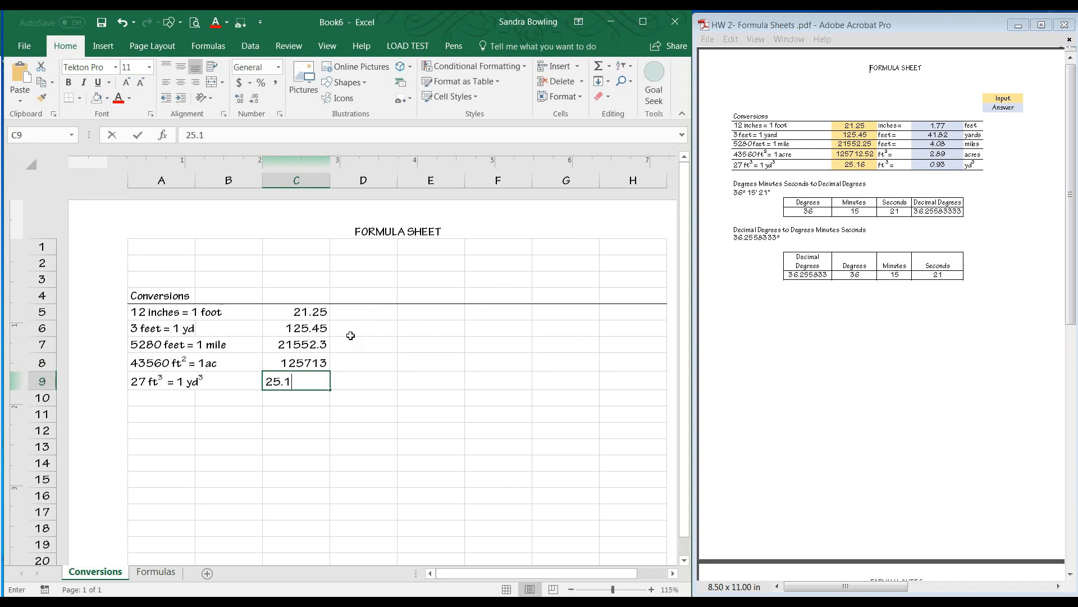
text(6)
key(Tab)
key(Up)
key(Up)
key(Up)
key(Up)
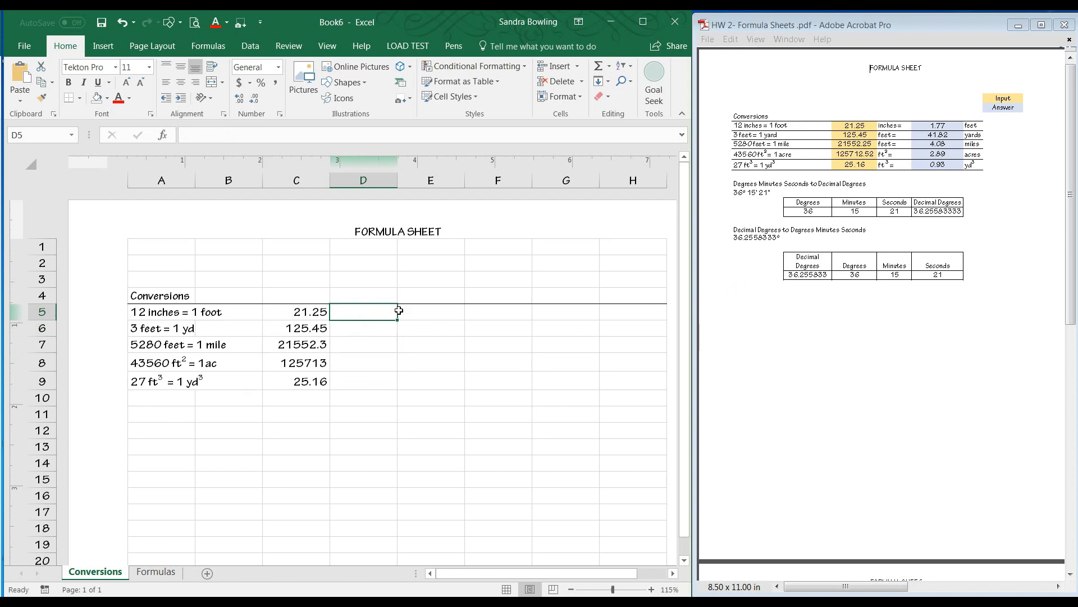
Enter the unit labels "inches =" in D5 and "ft =" in D6 and D7.
text(inches =)
key(Return)
text(ft)
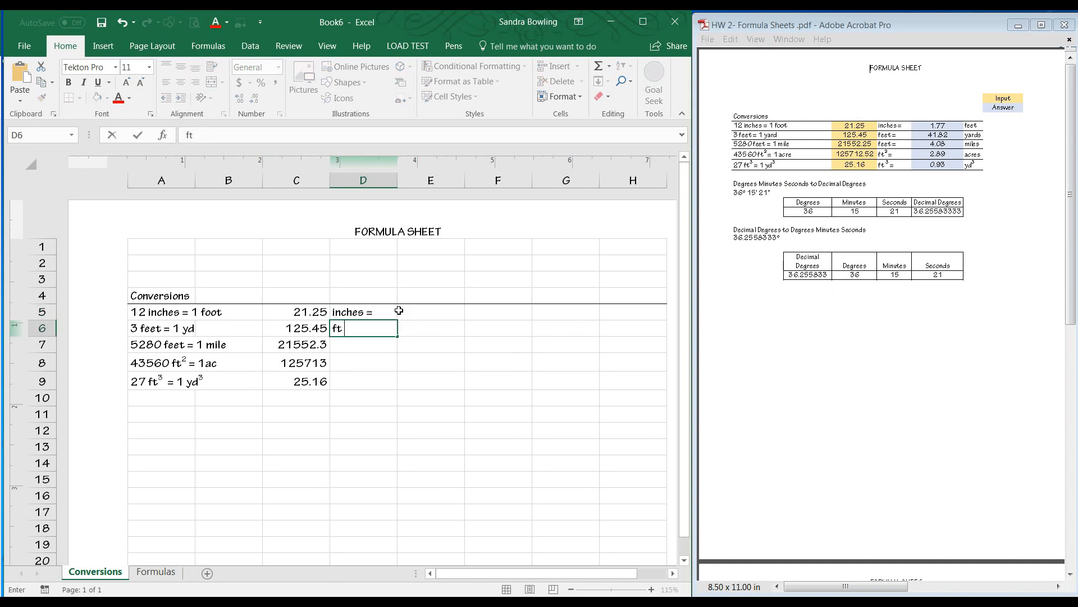
text( =)
key(Return)
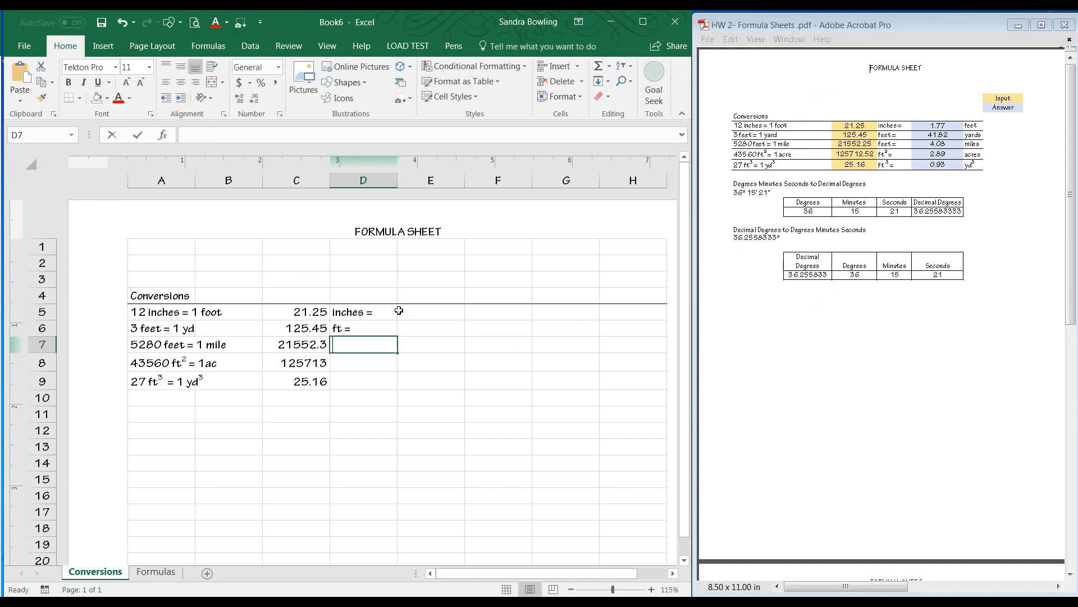
text(ft =)
key(Return)
Enter "ft2 =" in D8 and format its 2 as superscript.
text(ft)
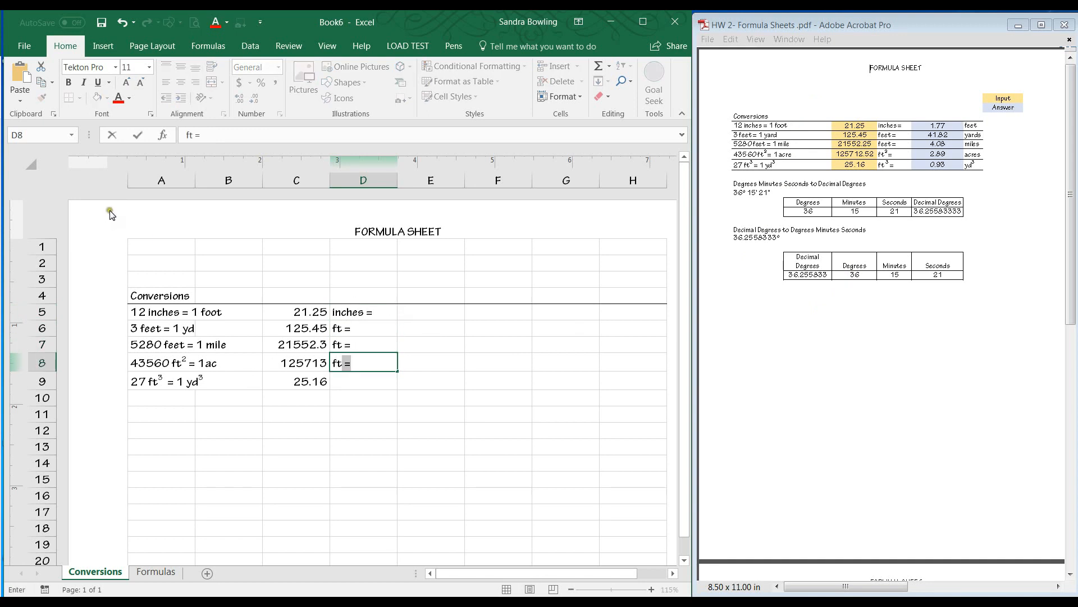
click(194, 135)
text(2)
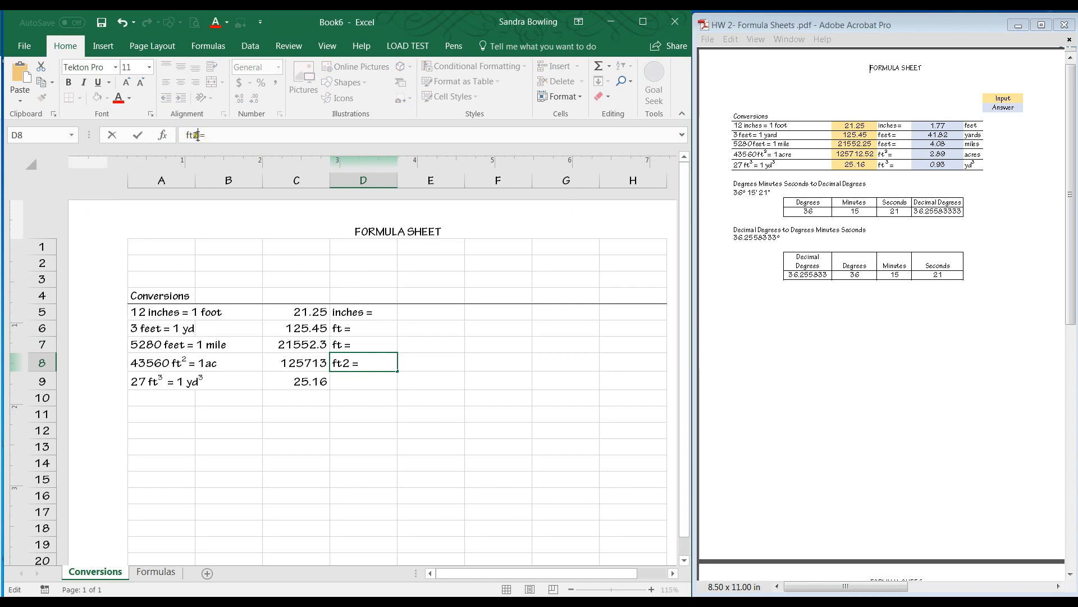
drag(200, 136, 192, 124)
click(151, 114)
click(415, 306)
click(618, 429)
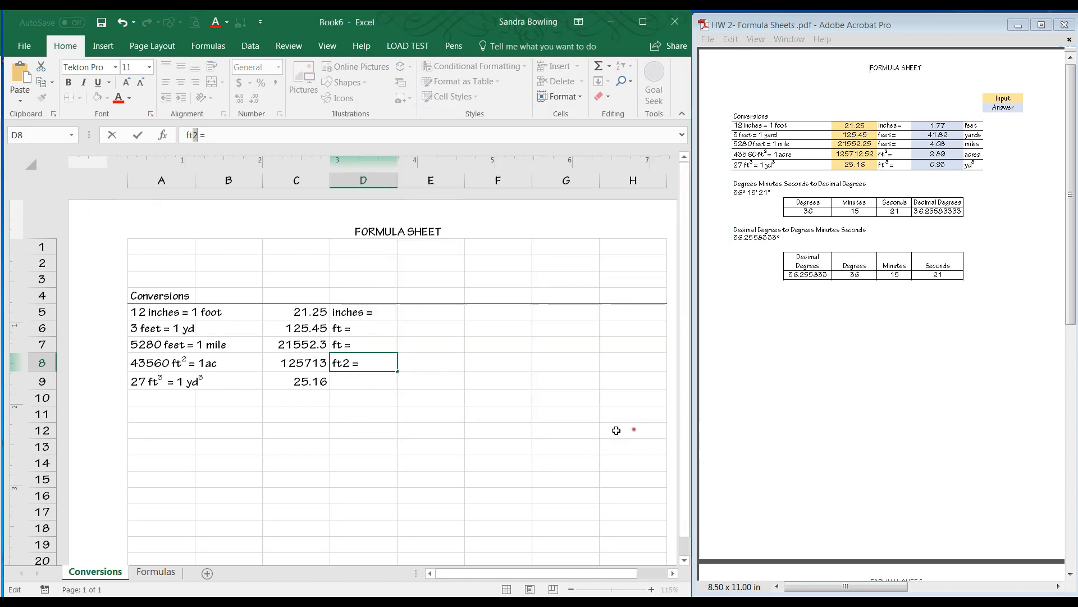
Enter "ft3 =" in D9 and format its 3 as superscript.
click(348, 381)
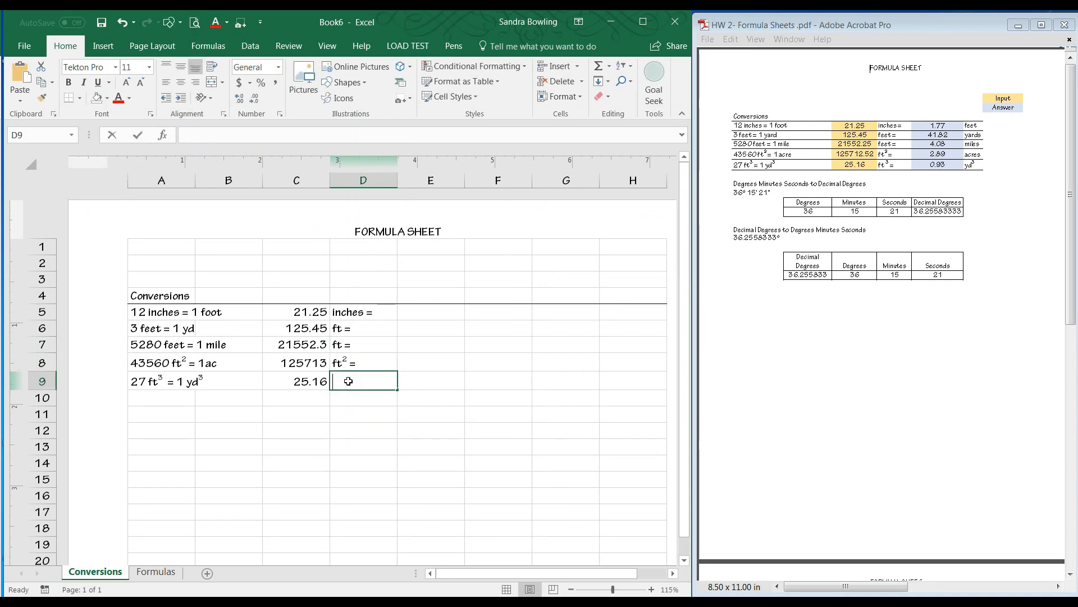
text(ft)
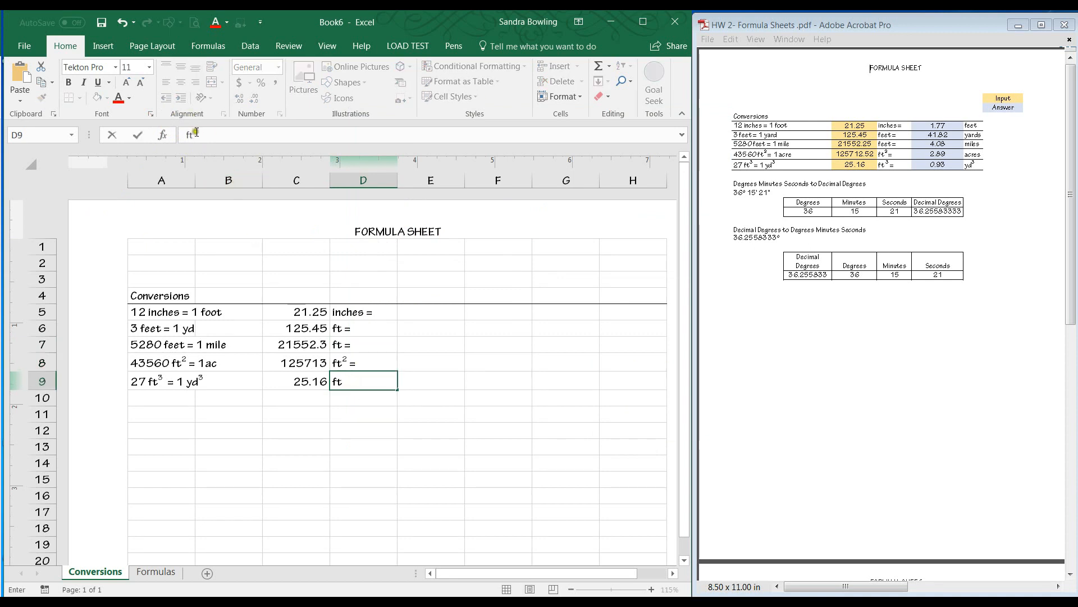
text(3 =)
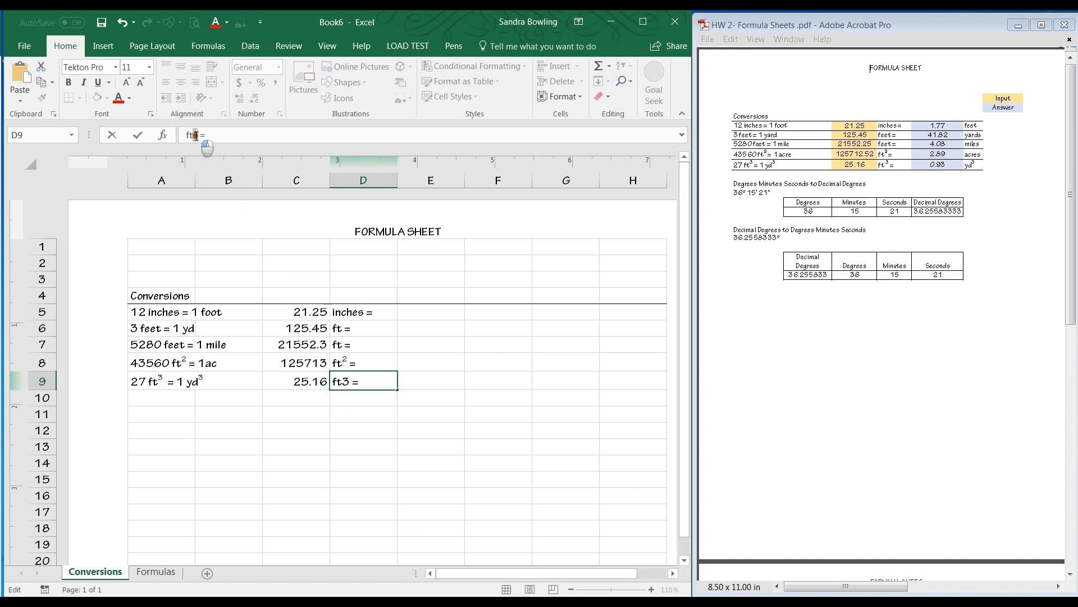
click(150, 114)
click(413, 306)
click(618, 429)
click(471, 396)
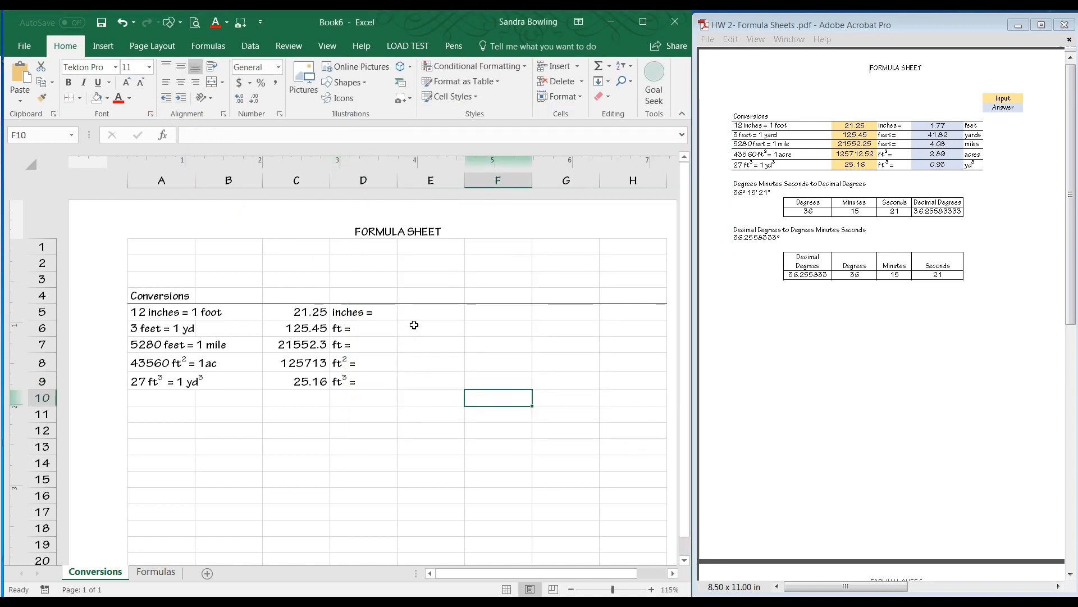
Enter the answer units feet, yards, miles, acres and yards in cells F5 through F9.
click(426, 310)
click(501, 313)
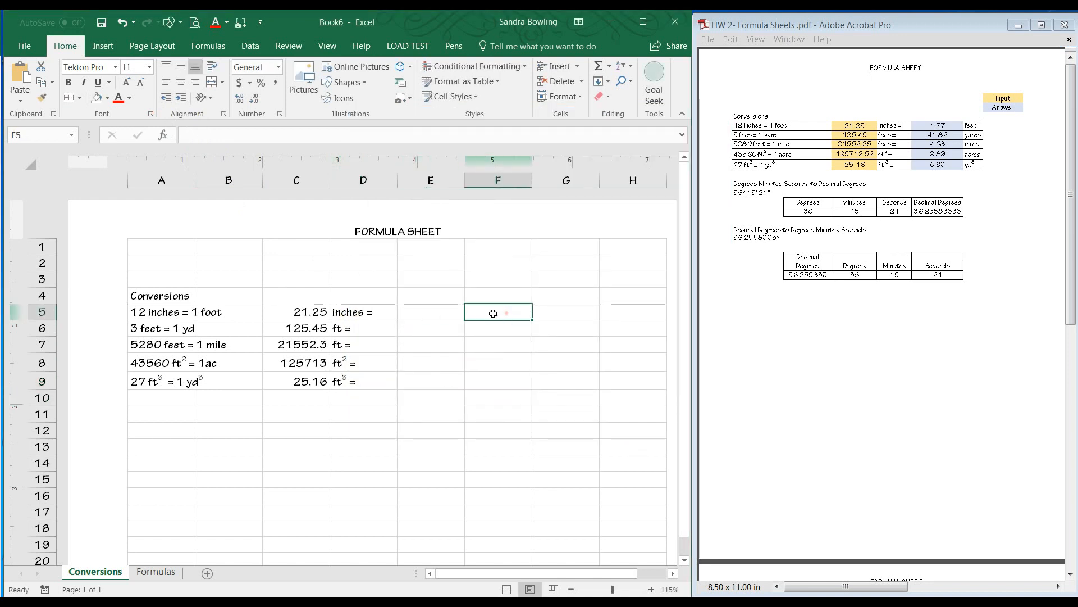
text(fet)
text(t)
key(BackSpace)
key(BackSpace)
text(et)
key(Return)
text(yards)
key(Return)
text(miles)
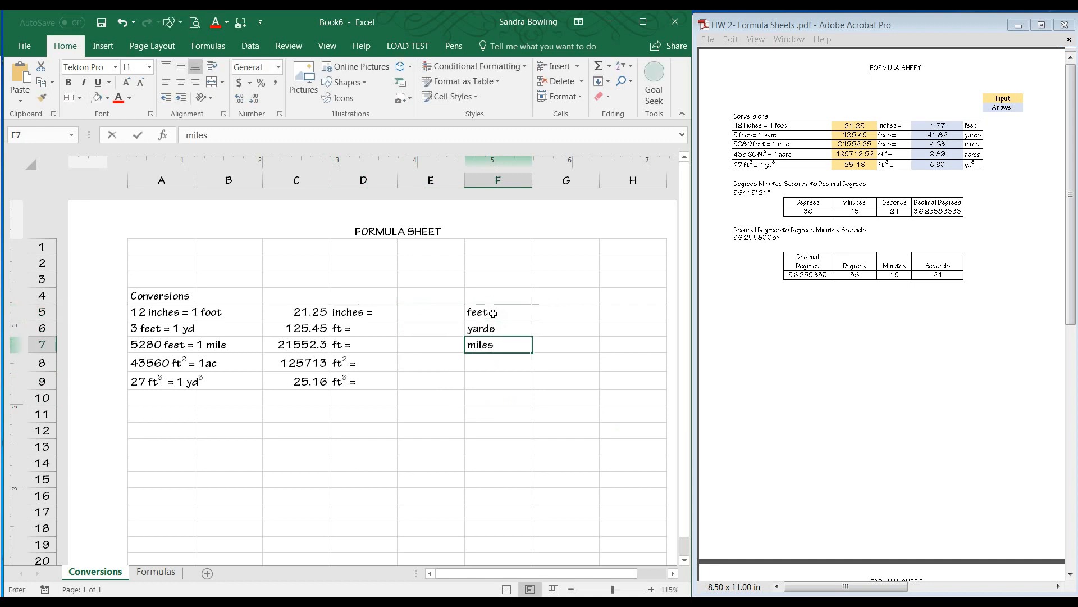
key(Return)
text(acrs)
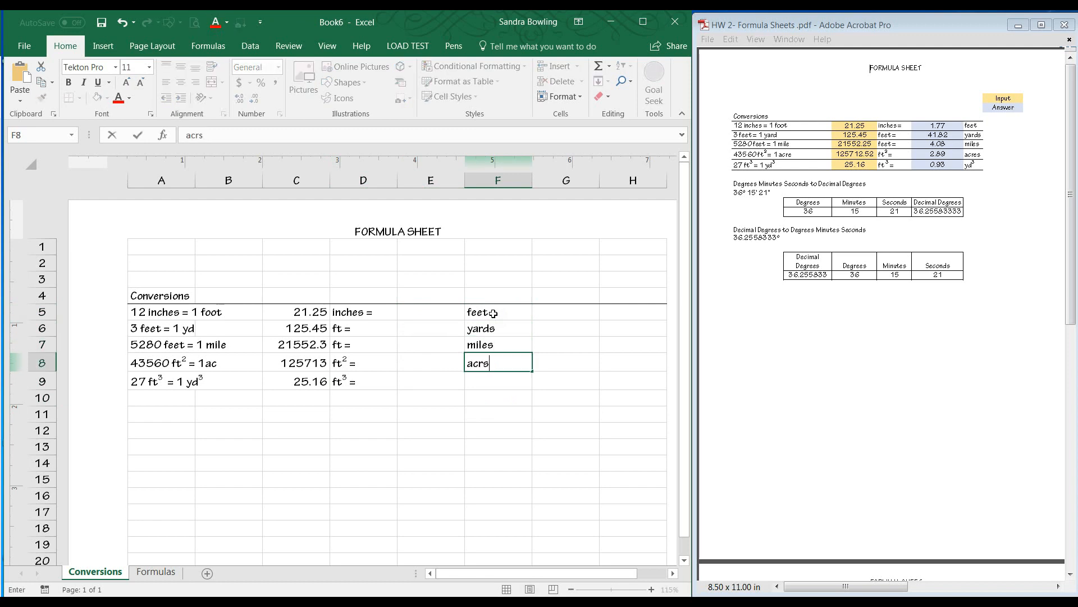
key(Return)
text(y)
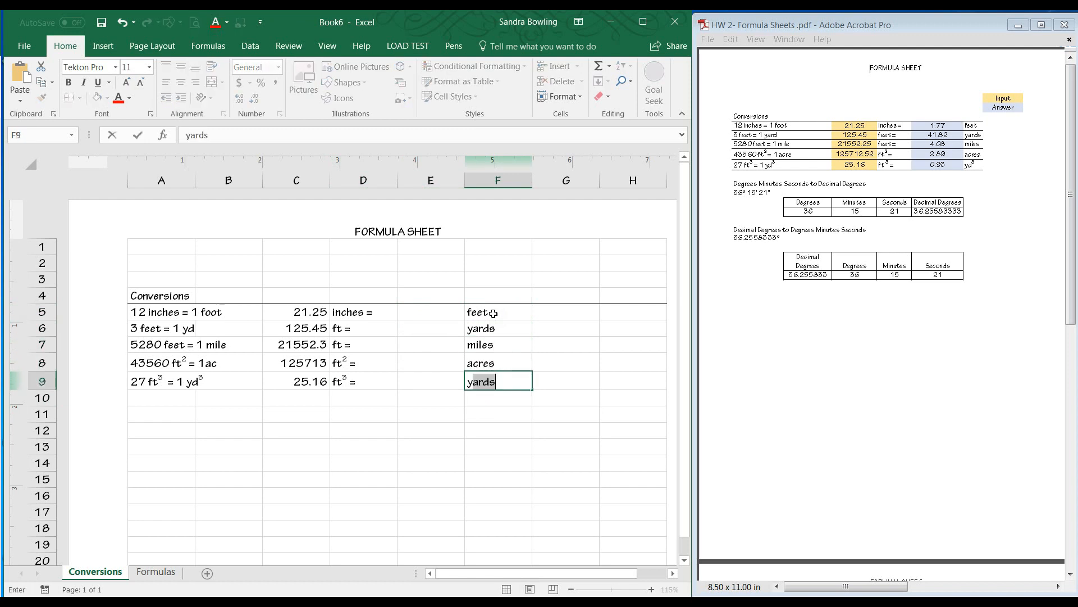
click(371, 435)
Copy the superscripted D9 label into F9 and change its text from ft to yd.
click(339, 380)
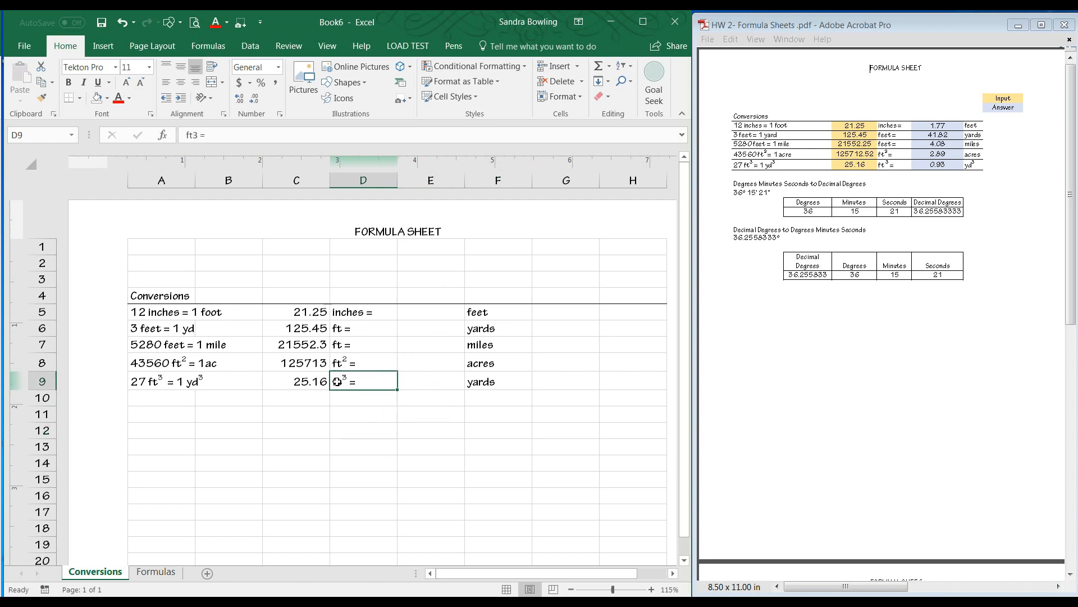
key(ctrl+c)
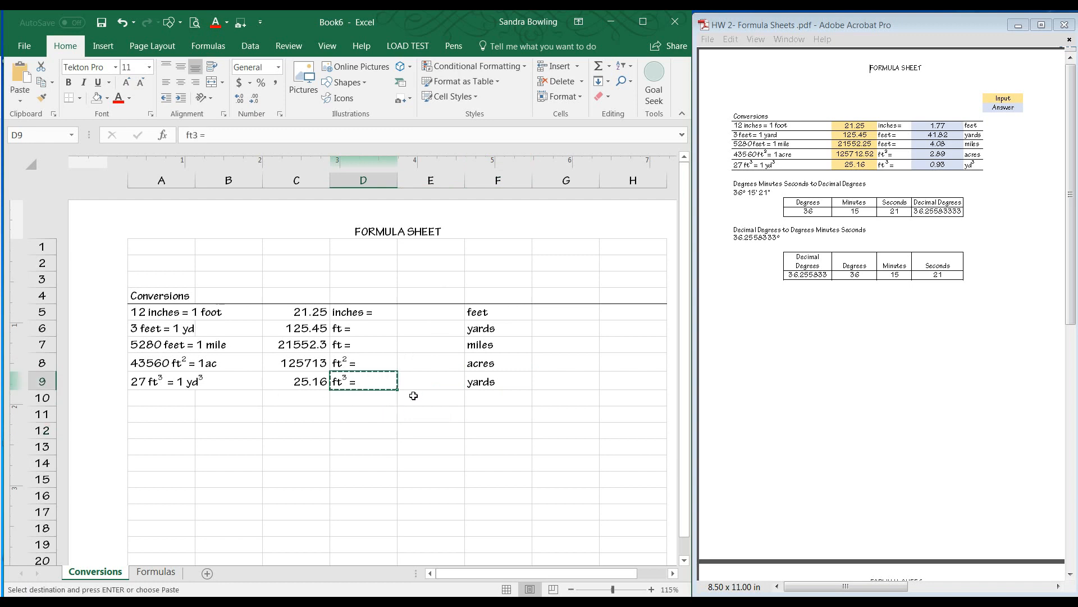
click(356, 443)
key(Escape)
click(355, 383)
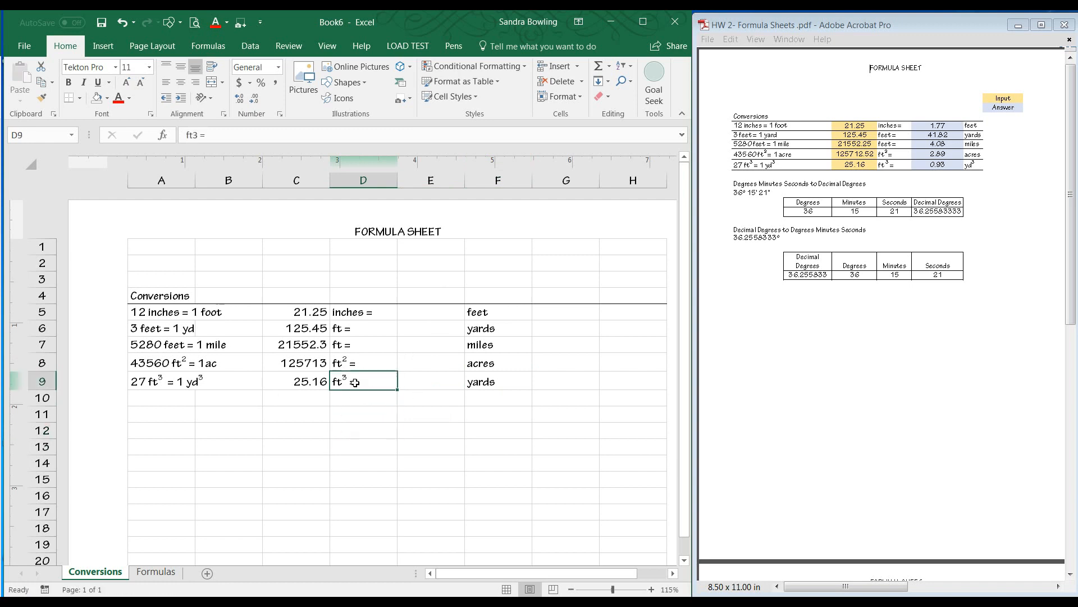
key(ctrl+c)
click(522, 385)
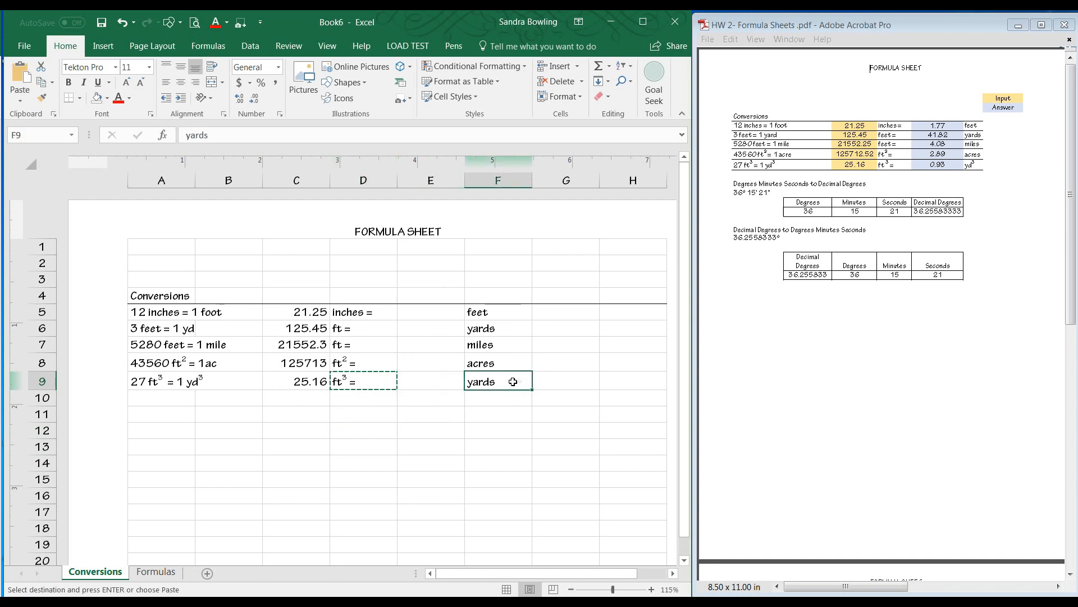
key(ctrl+v)
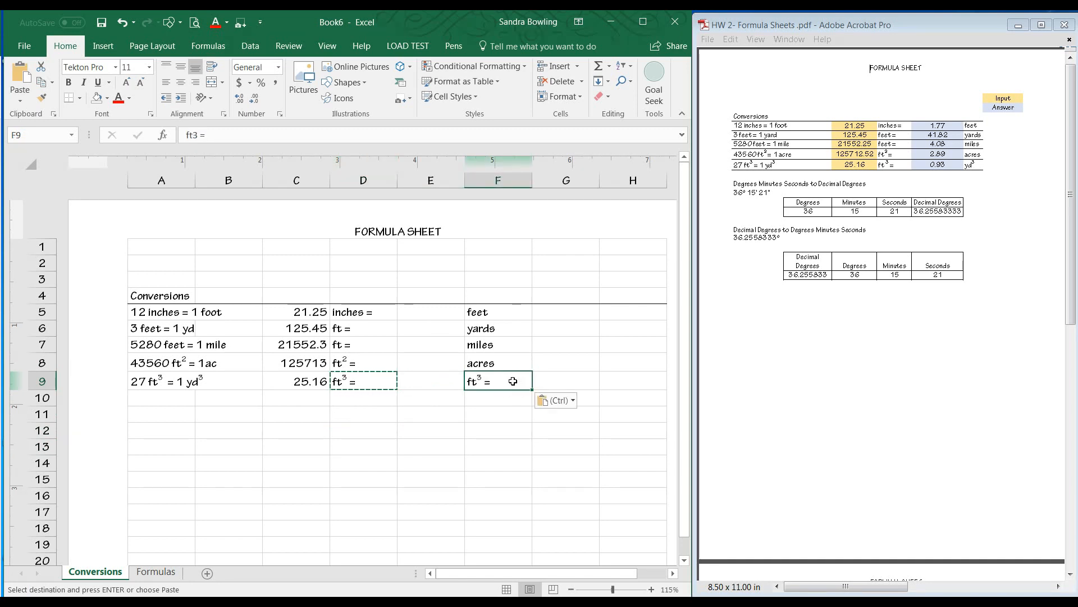
click(185, 134)
text(yd)
key(Delete)
key(Delete)
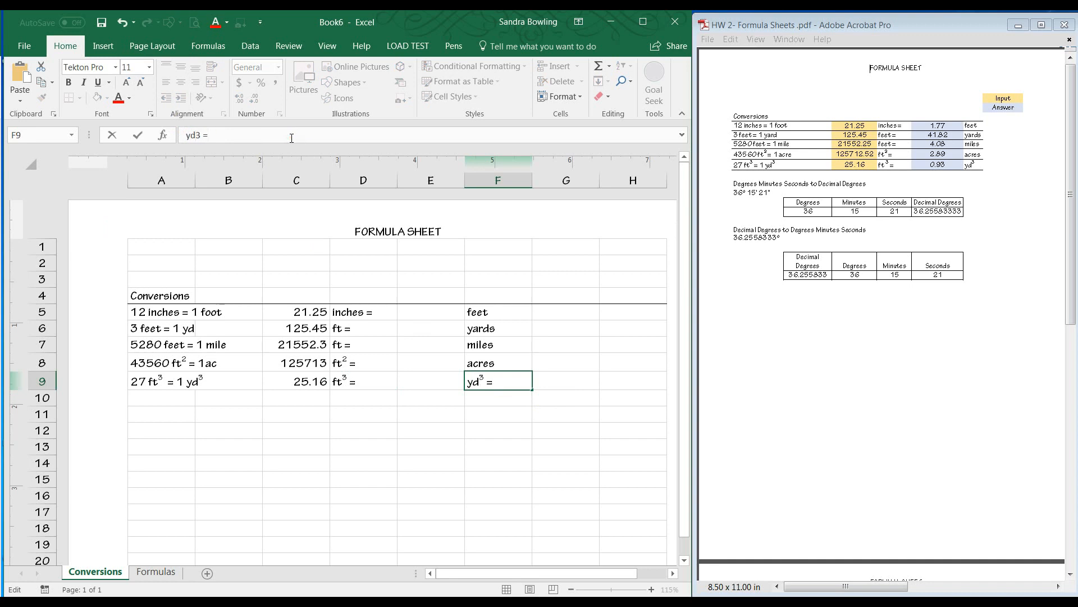
key(Return)
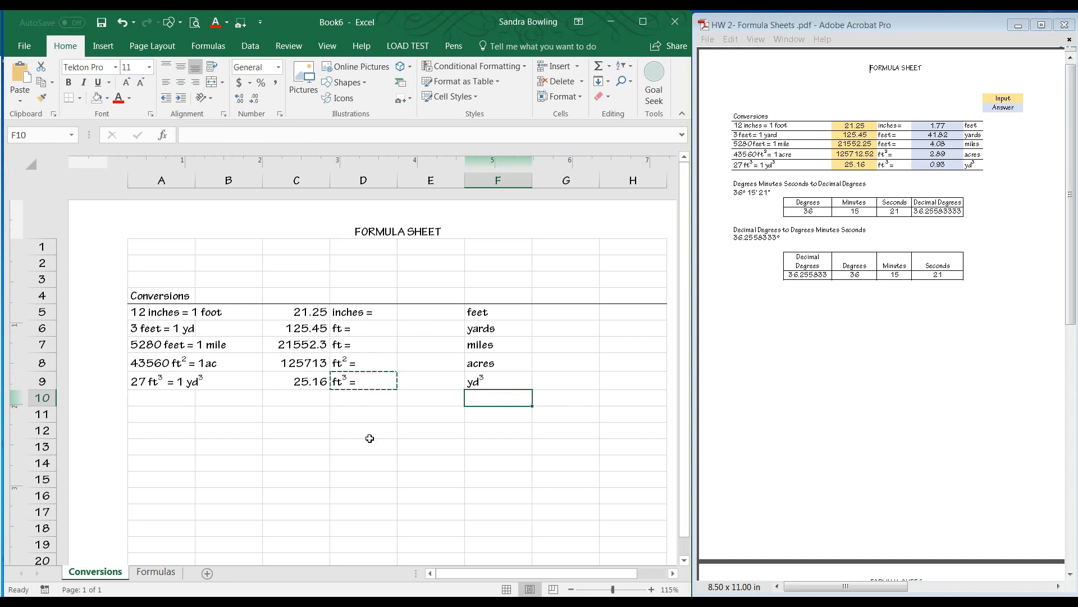
click(369, 436)
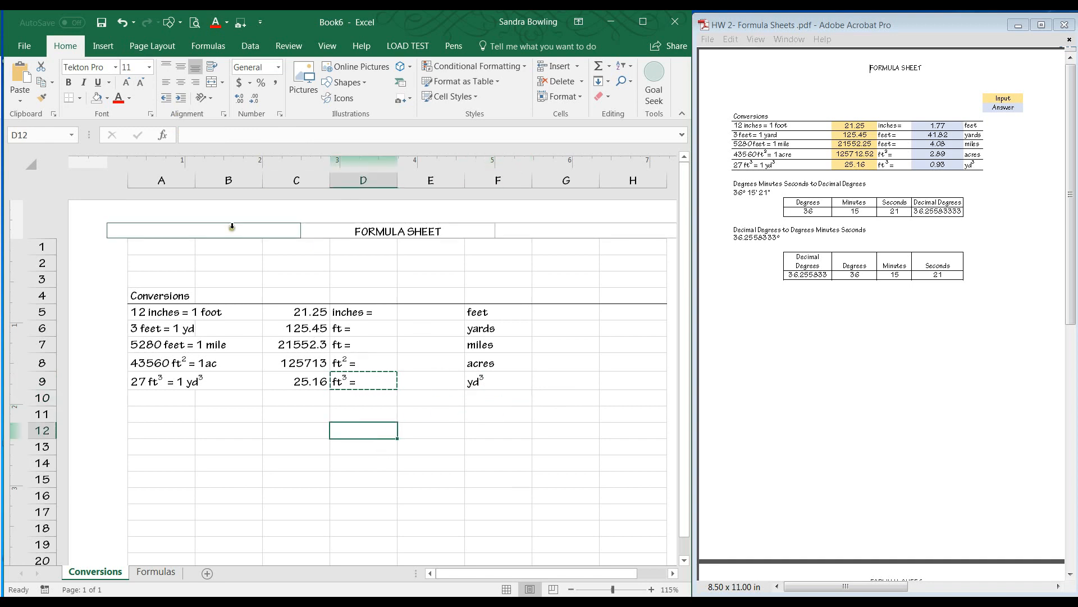
click(150, 114)
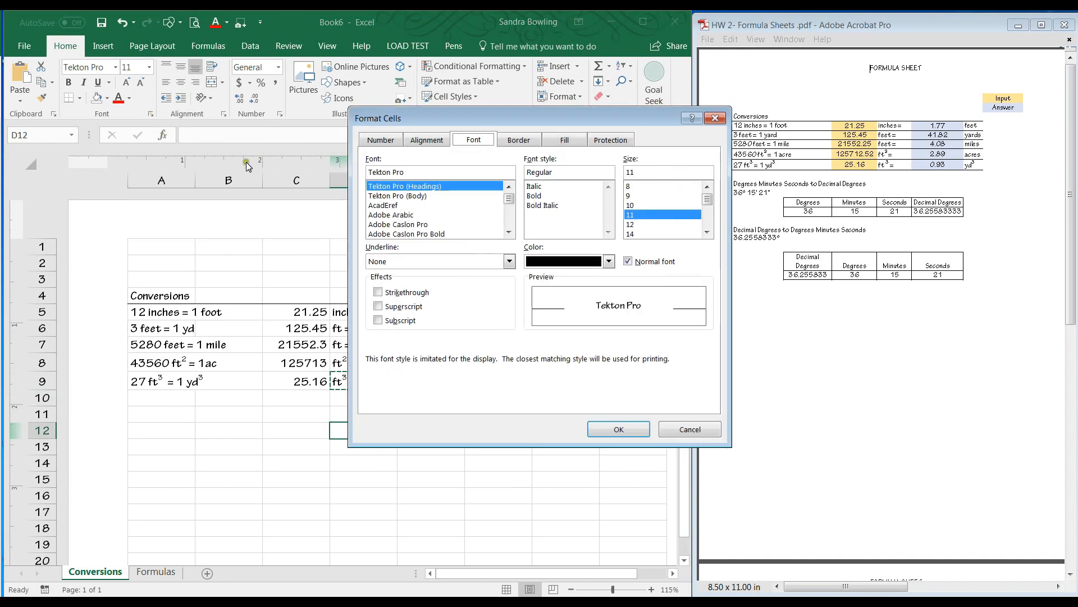
click(715, 118)
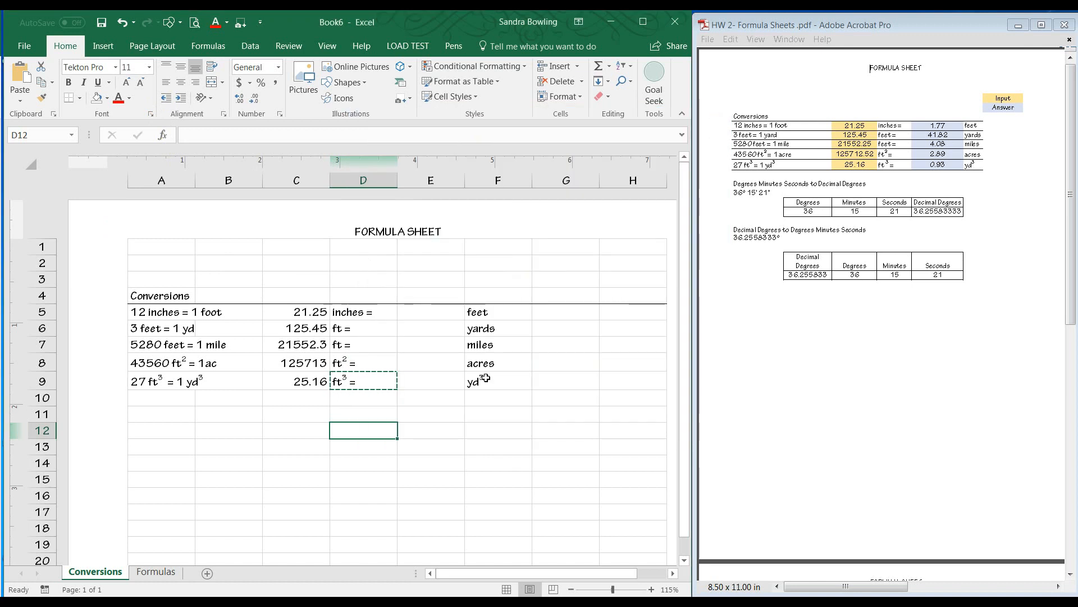
click(515, 393)
key(Escape)
click(432, 312)
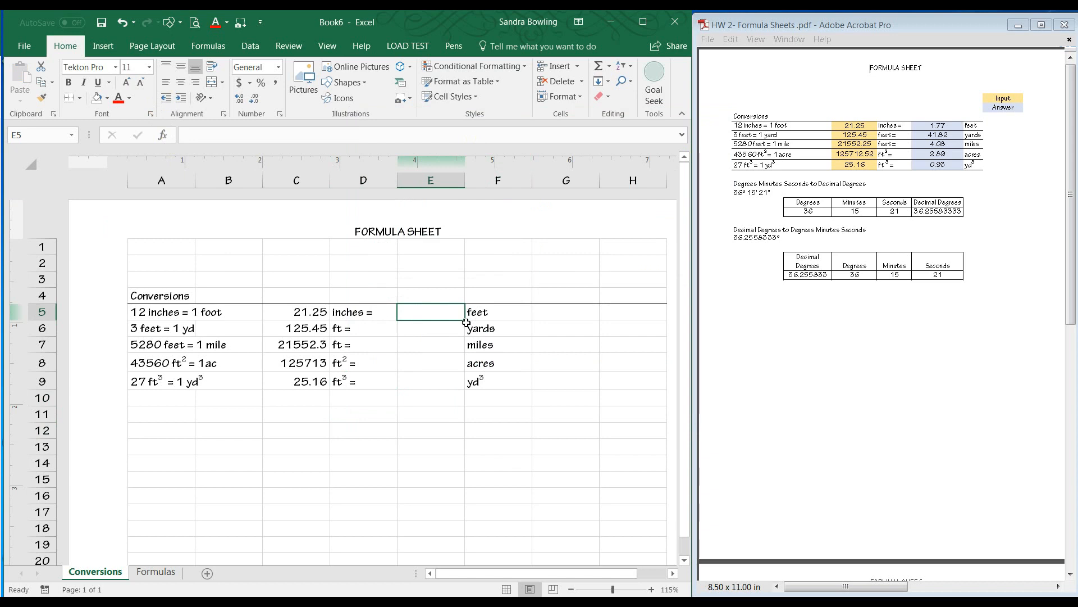
Enter formulas in E5 and E6 converting the inputs: C5 divided by 12 and C6 divided by 3.
text(=)
click(320, 309)
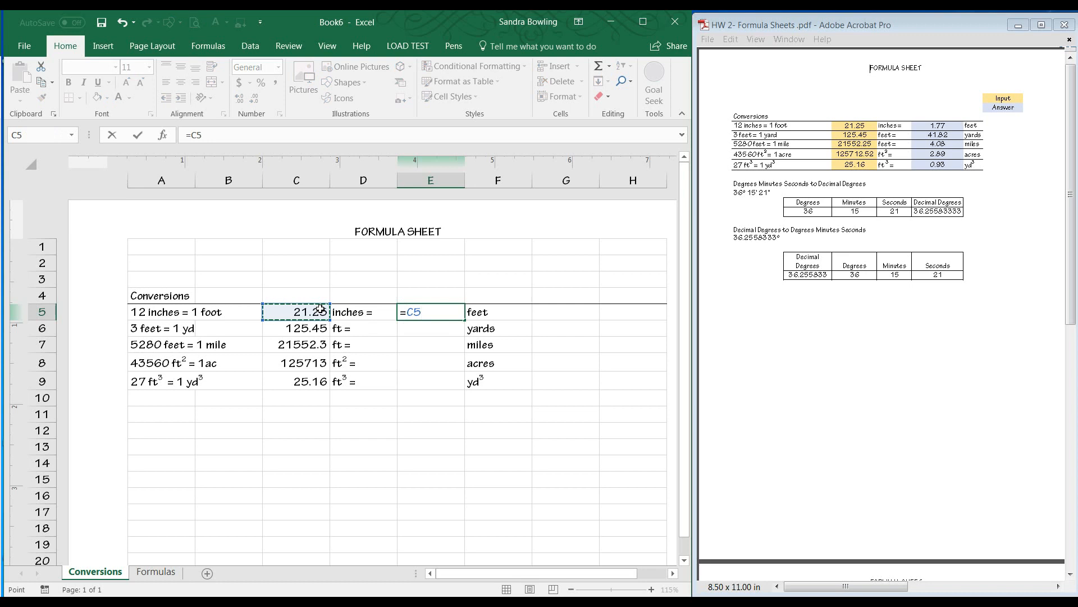
text(/12)
key(Return)
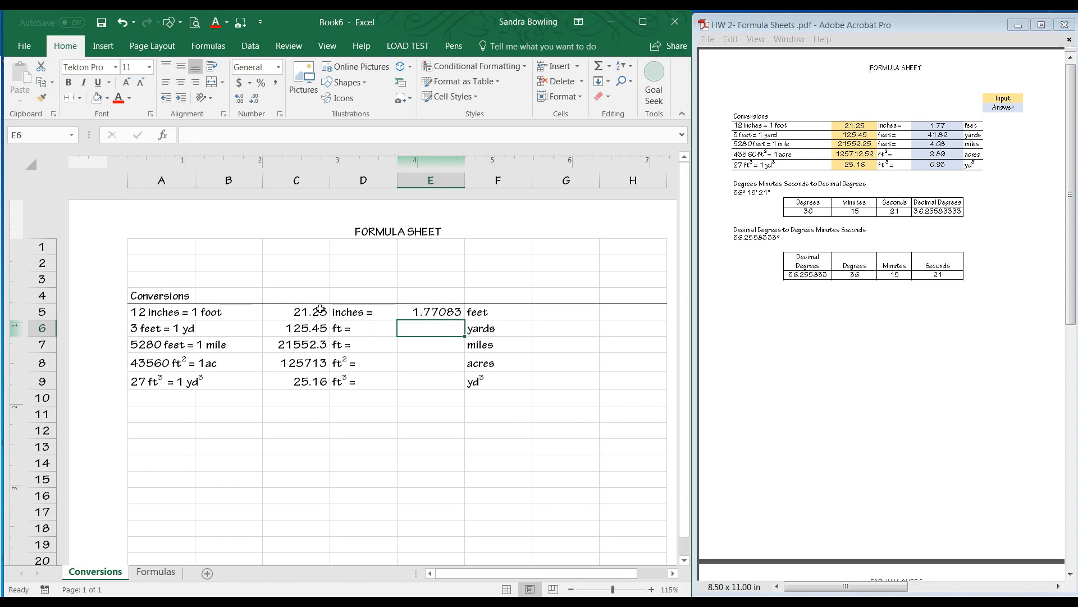
text(=)
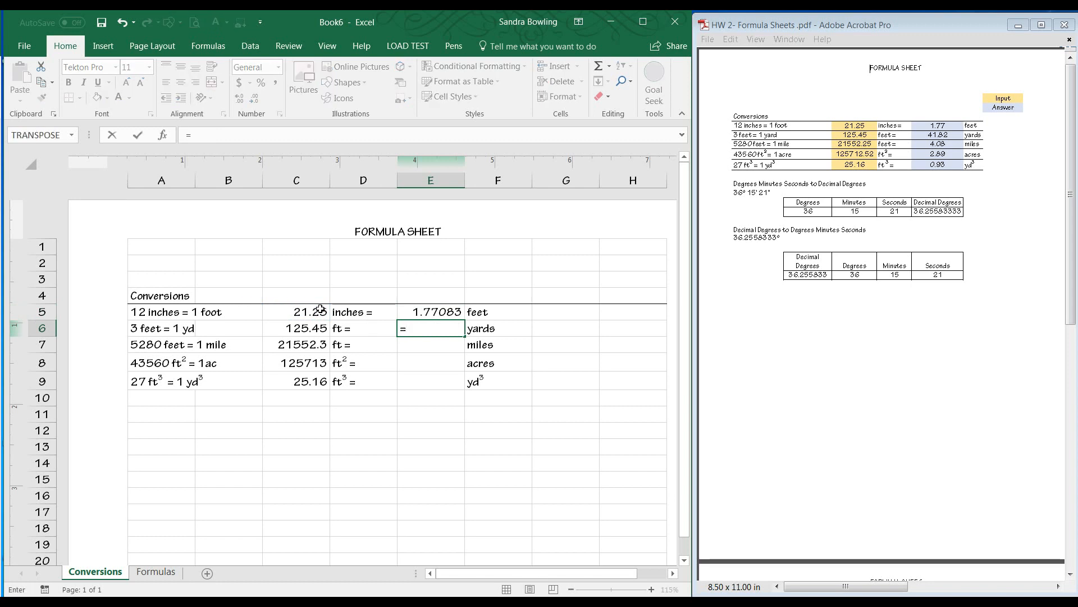
click(302, 327)
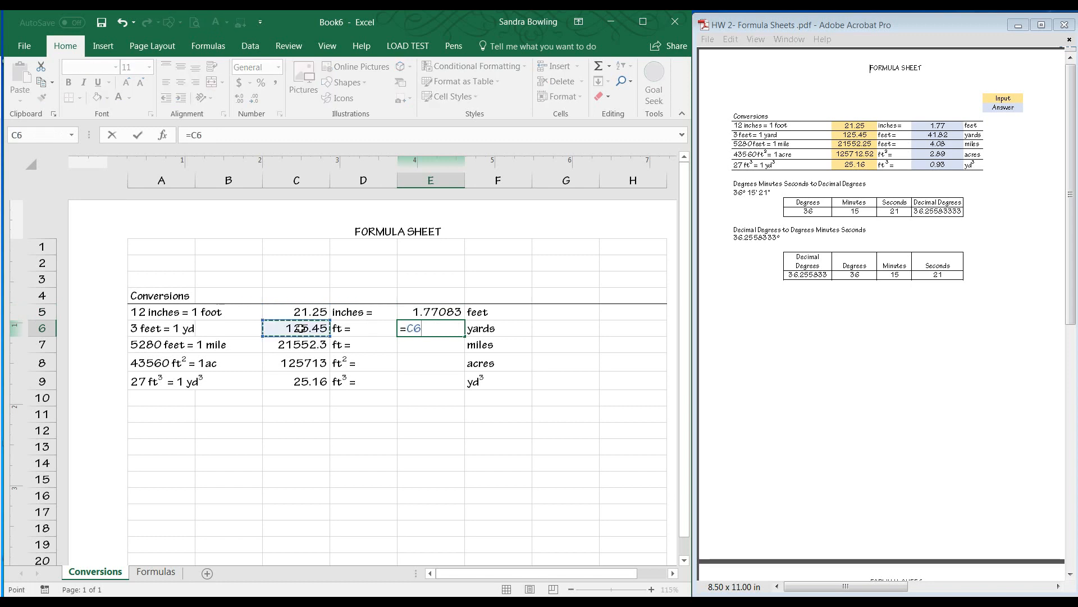
text(/3)
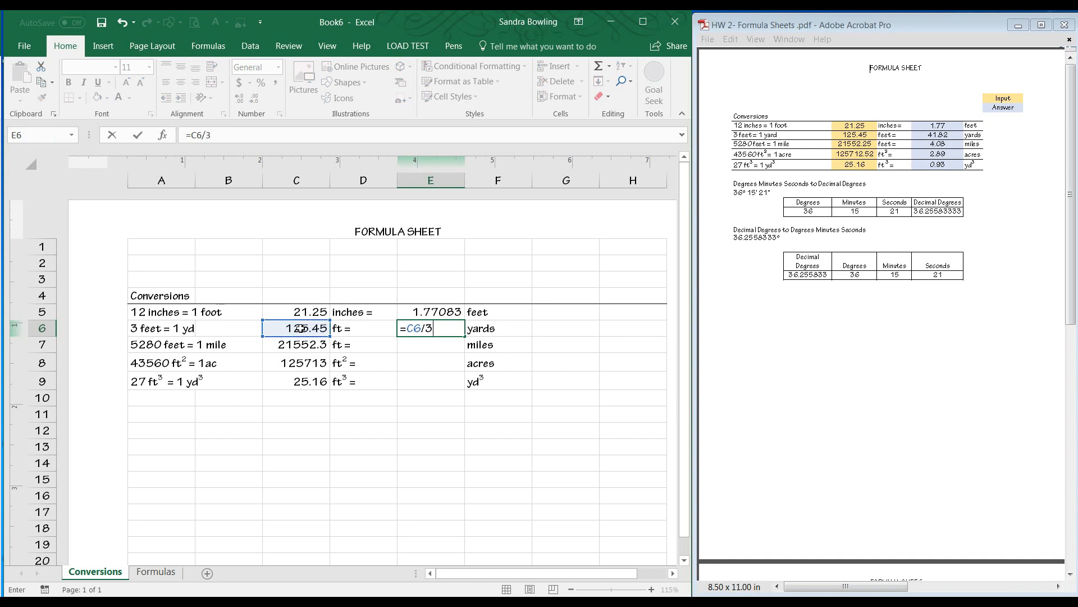
key(Return)
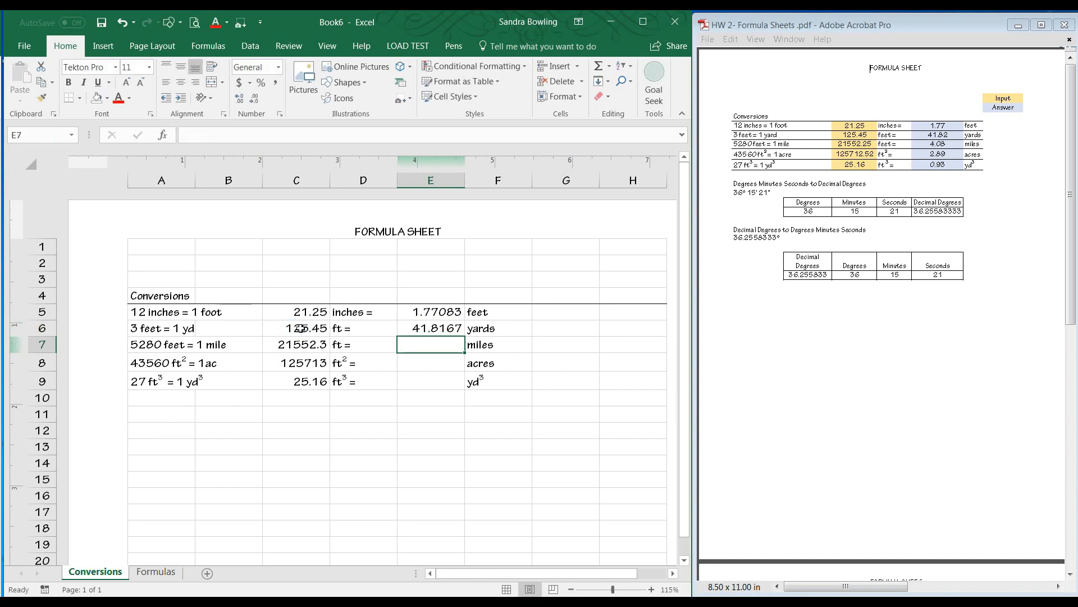
Enter formulas in E7 and E8 dividing C7 by 5280 and C8 by 43560.
text(=)
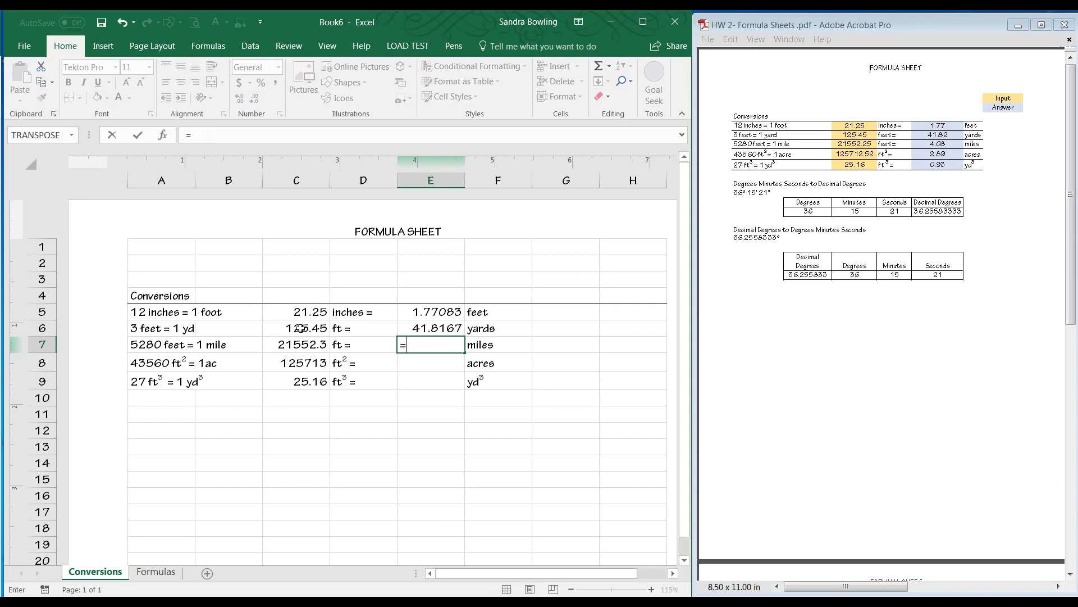
click(289, 347)
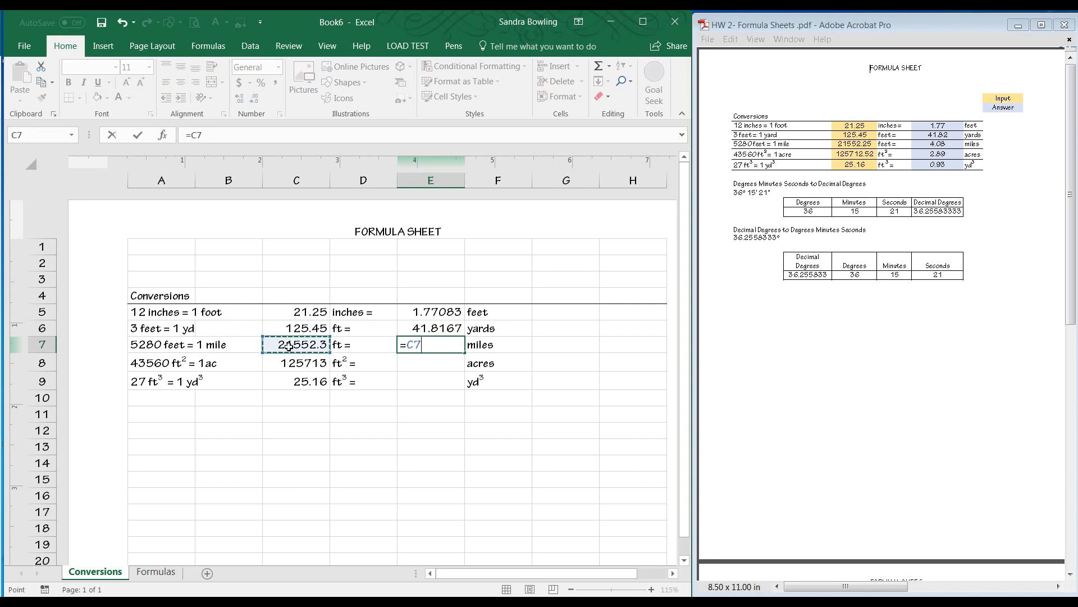
text(/5280)
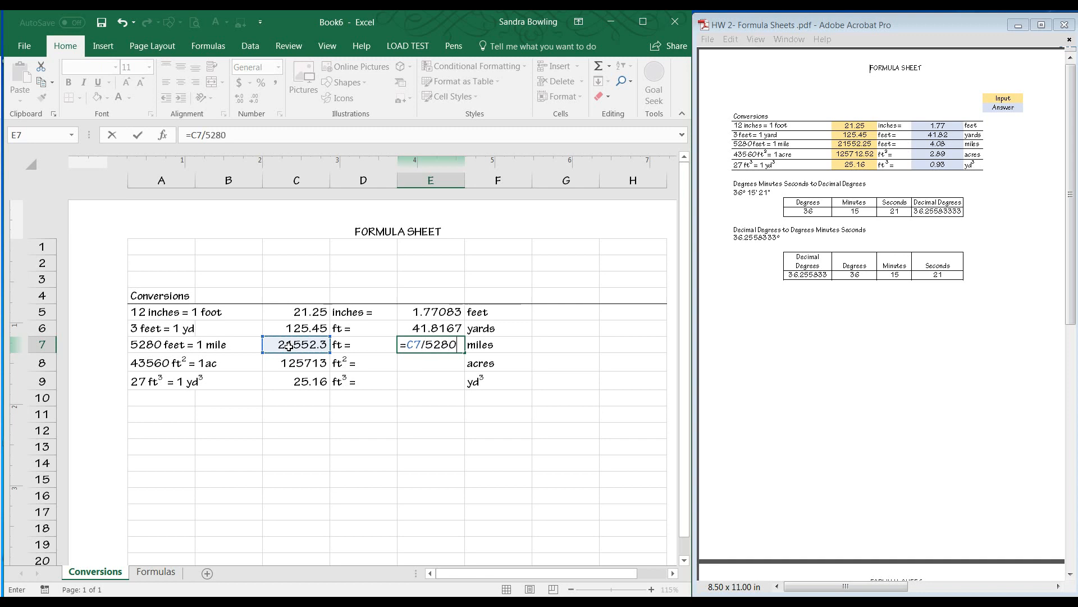
key(Return)
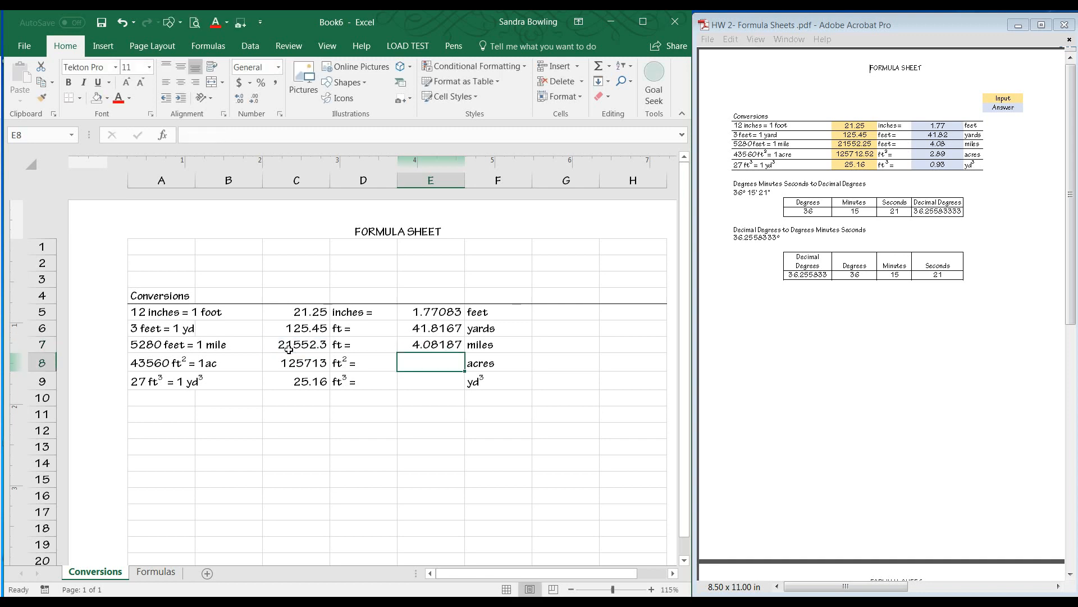
text(=)
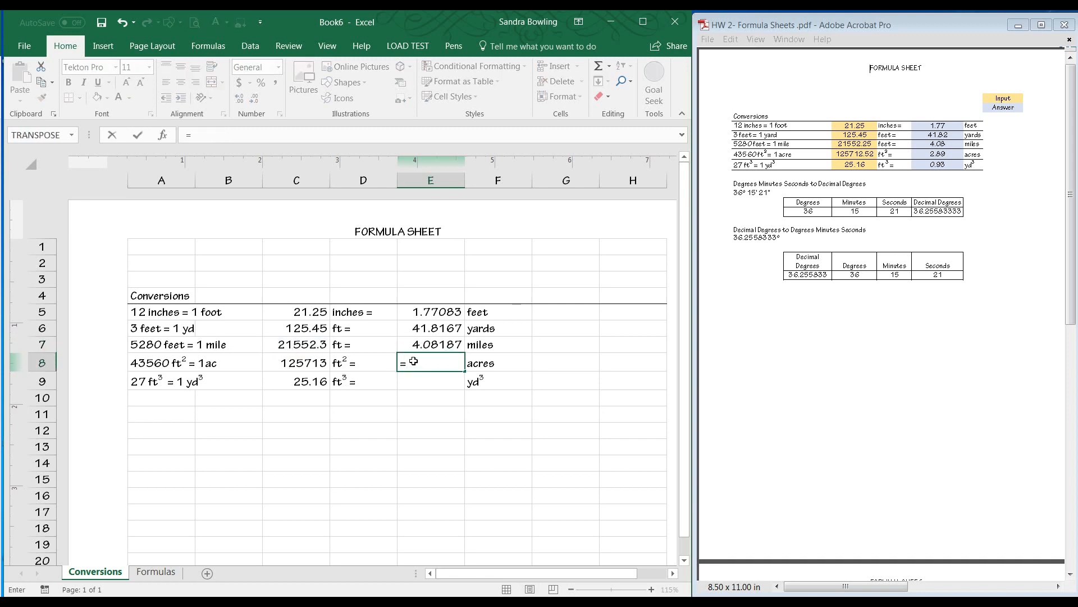
click(309, 363)
text(/)
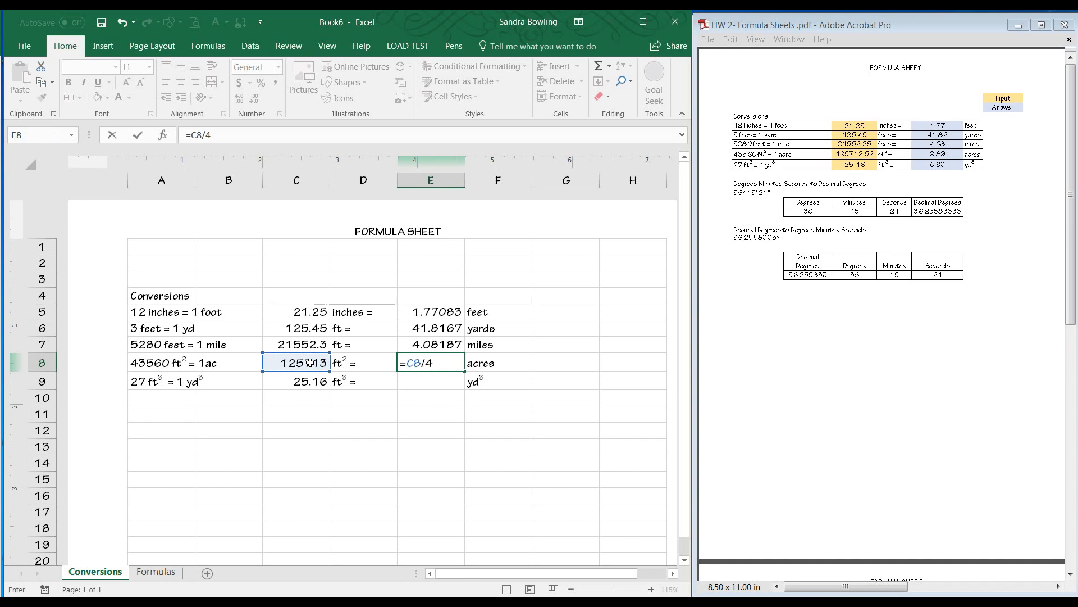
text(456)
key(BackSpace)
key(BackSpace)
text(3560)
key(Return)
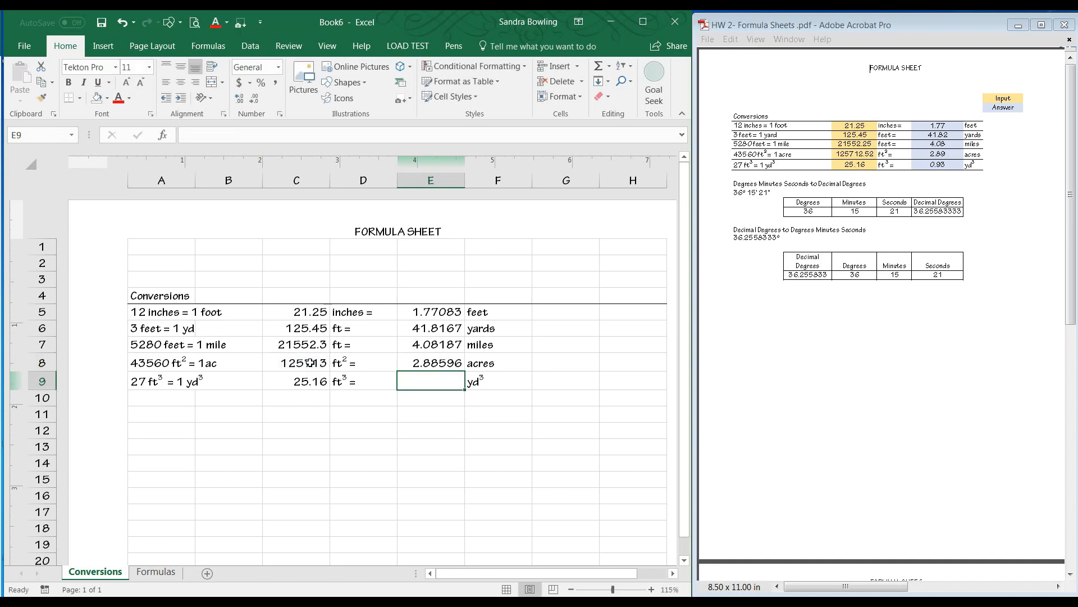
Enter a formula in E9 dividing C9 by 27.
text(=)
click(285, 383)
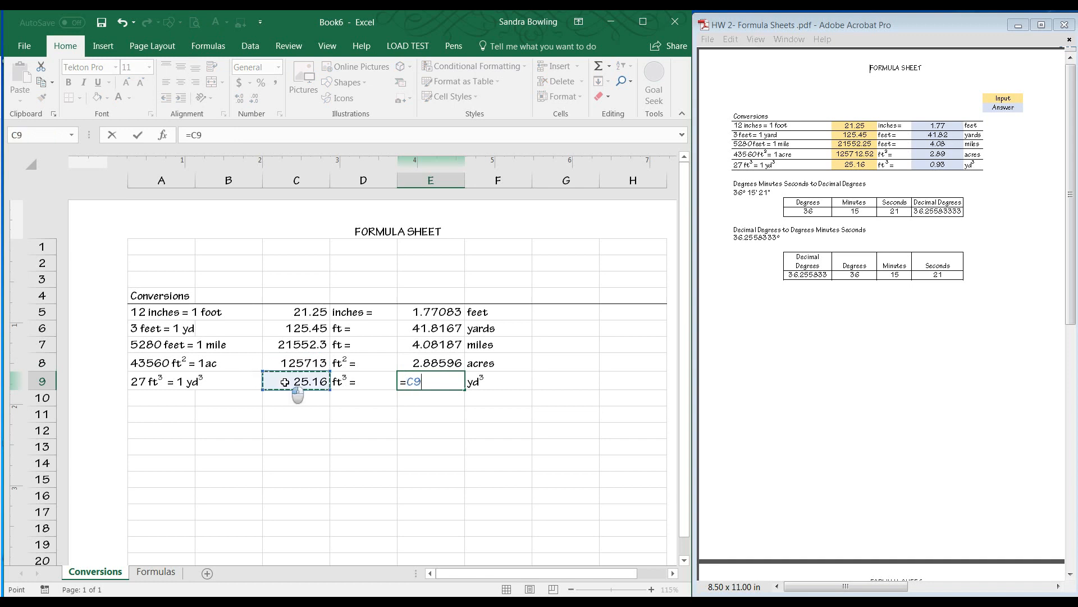
text(/27)
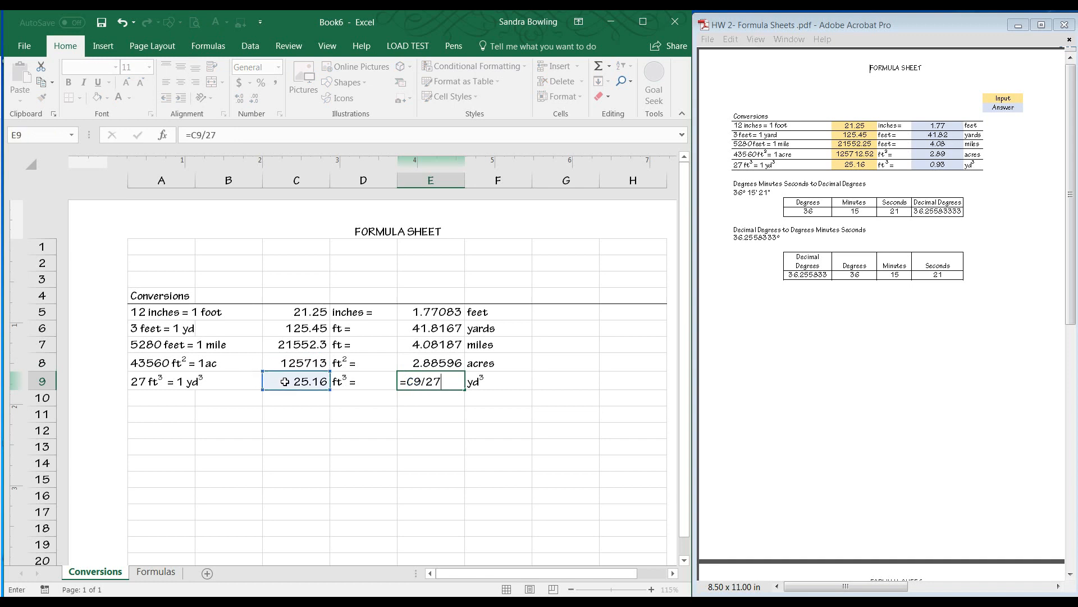
key(Return)
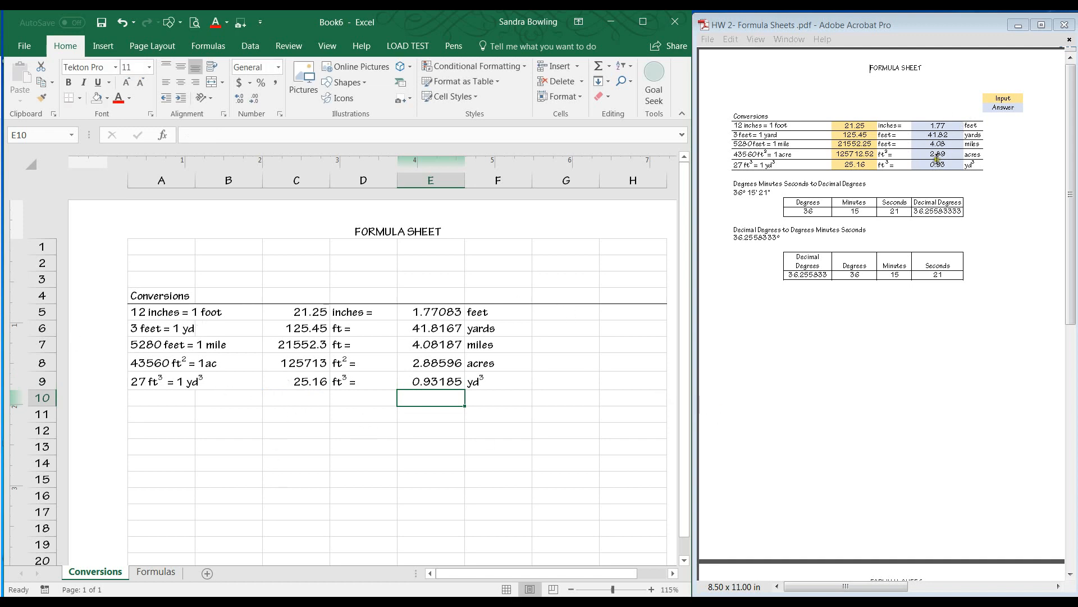
Add a legend by entering "Input" in G2 and "Answers" in G3.
click(576, 265)
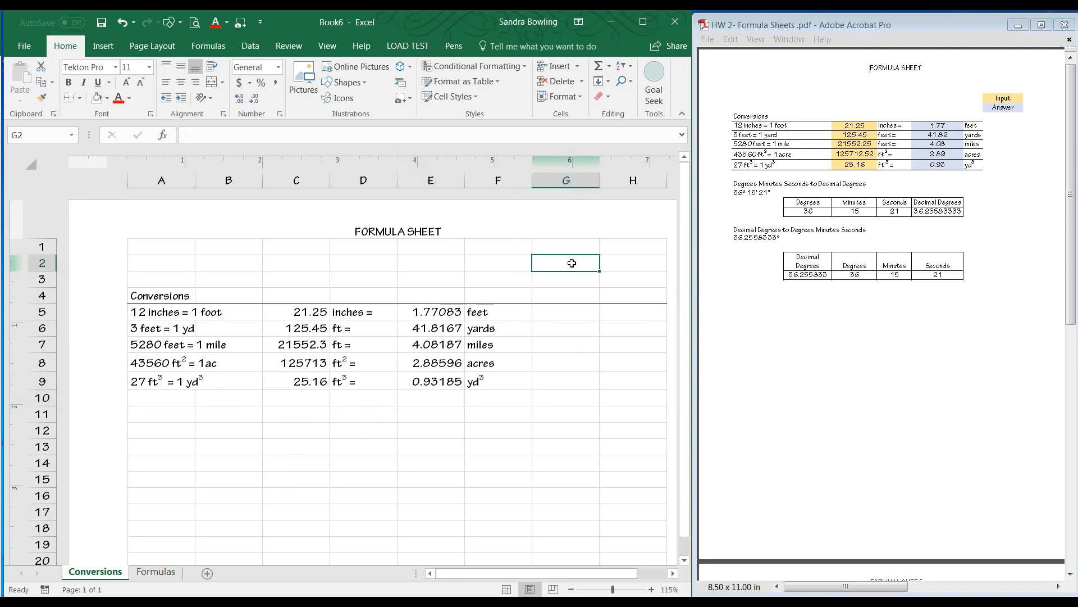
text(Input)
key(Return)
text(Answers)
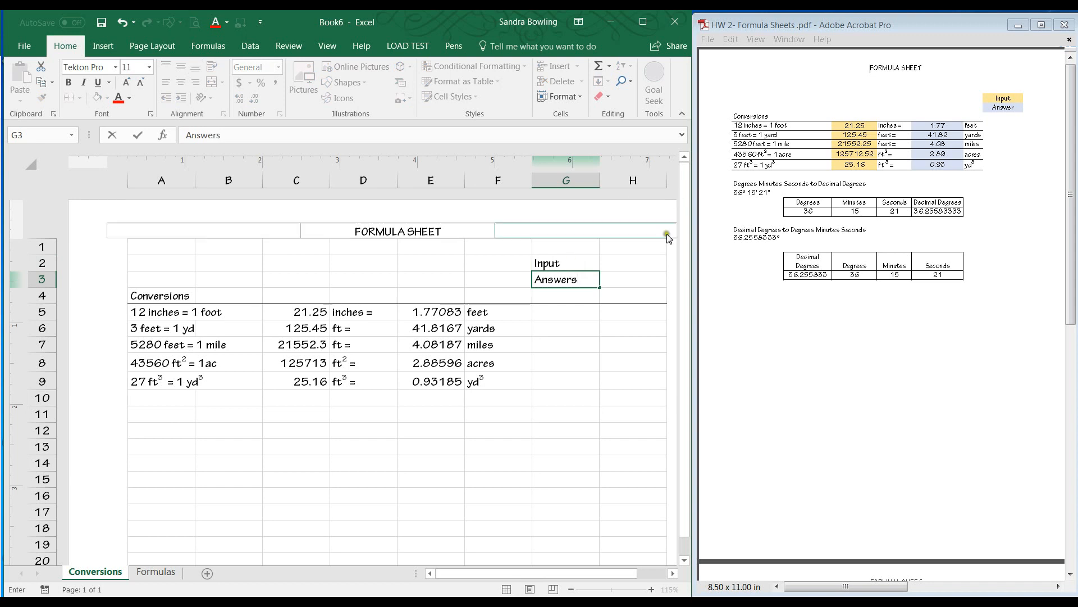
Shade the Input legend cell gold and the Answers legend cell blue.
click(572, 264)
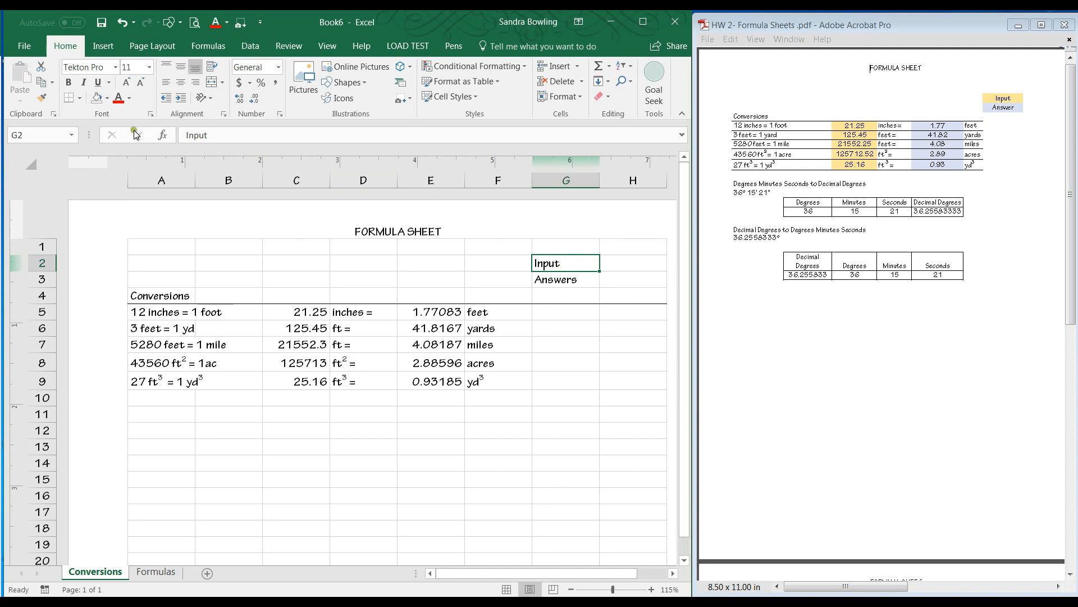
click(97, 98)
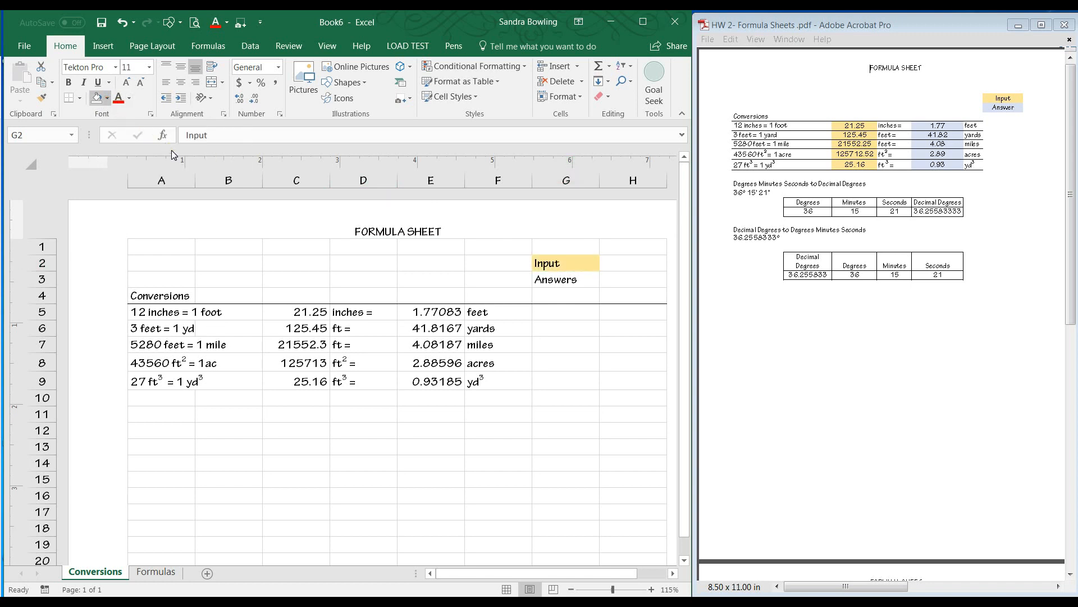
click(574, 312)
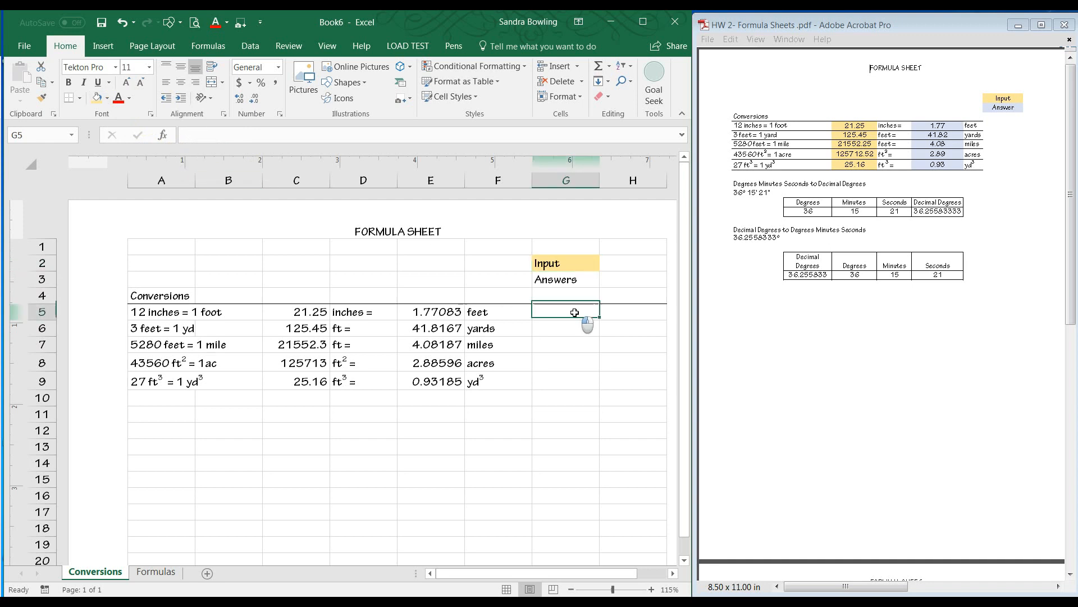
click(566, 280)
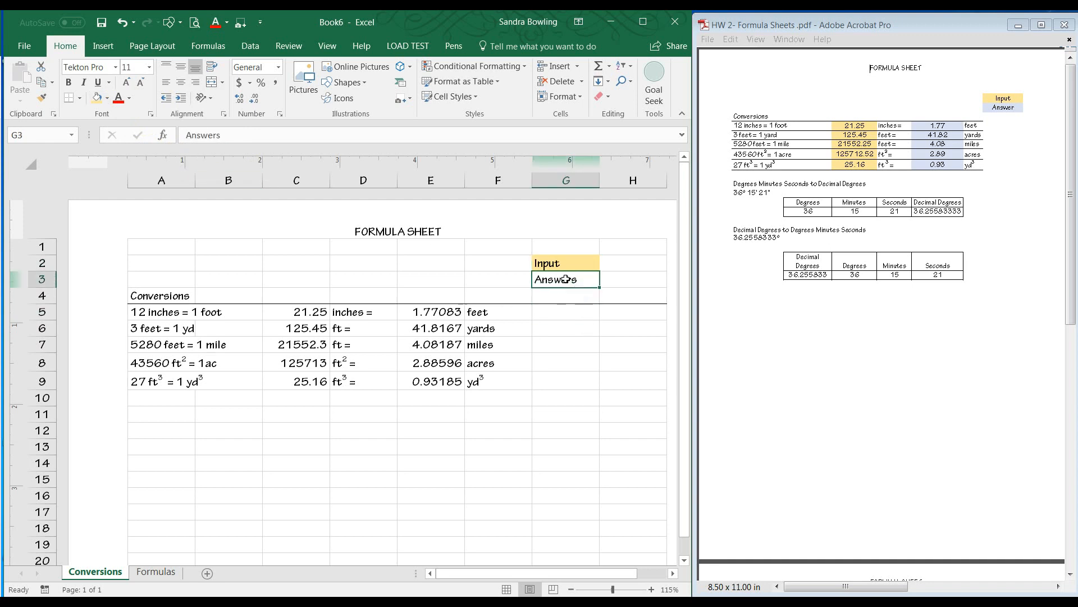
click(108, 102)
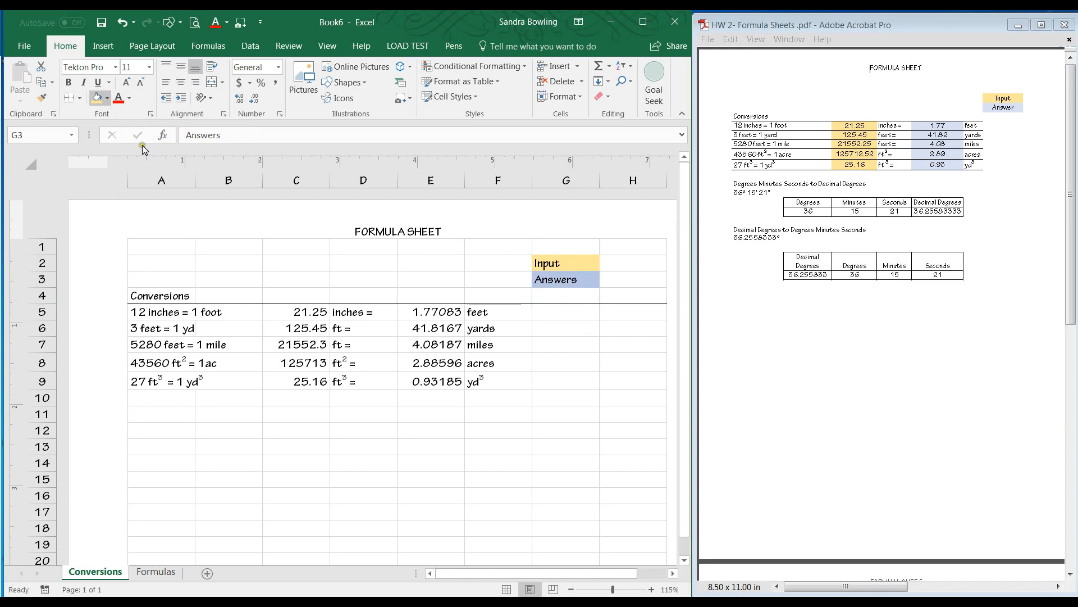
click(505, 438)
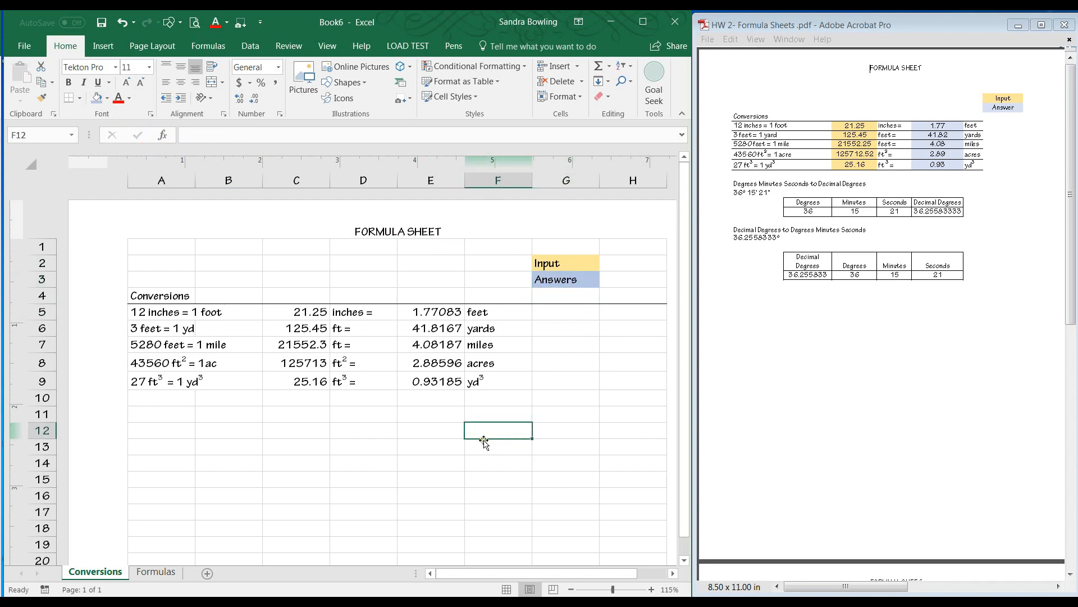
Fill the input values in C5 through C9 with the gold shading.
drag(317, 311, 316, 380)
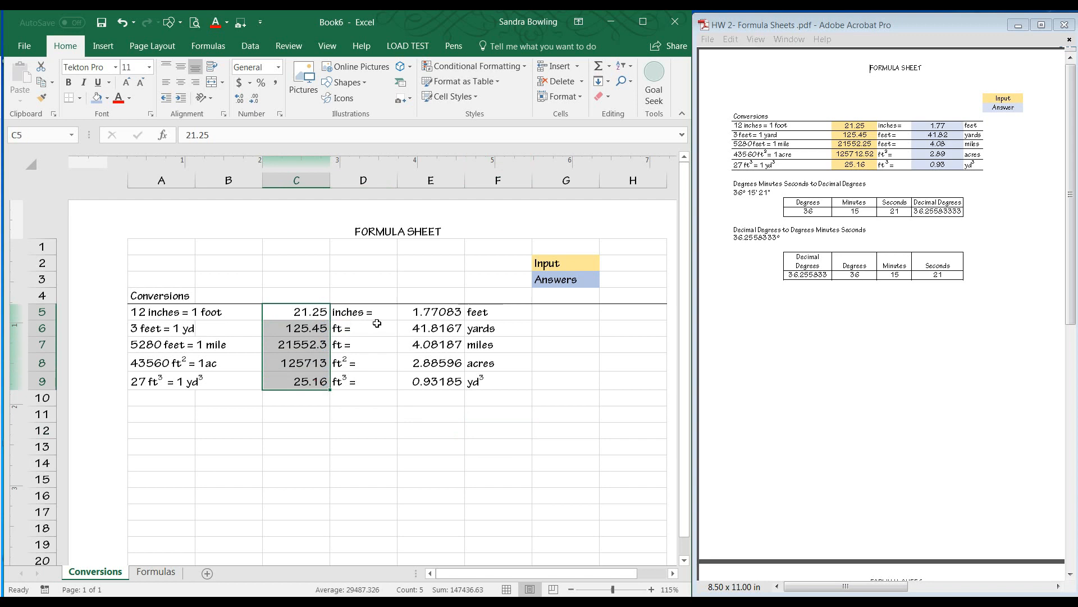
drag(310, 313, 312, 380)
click(97, 97)
click(173, 146)
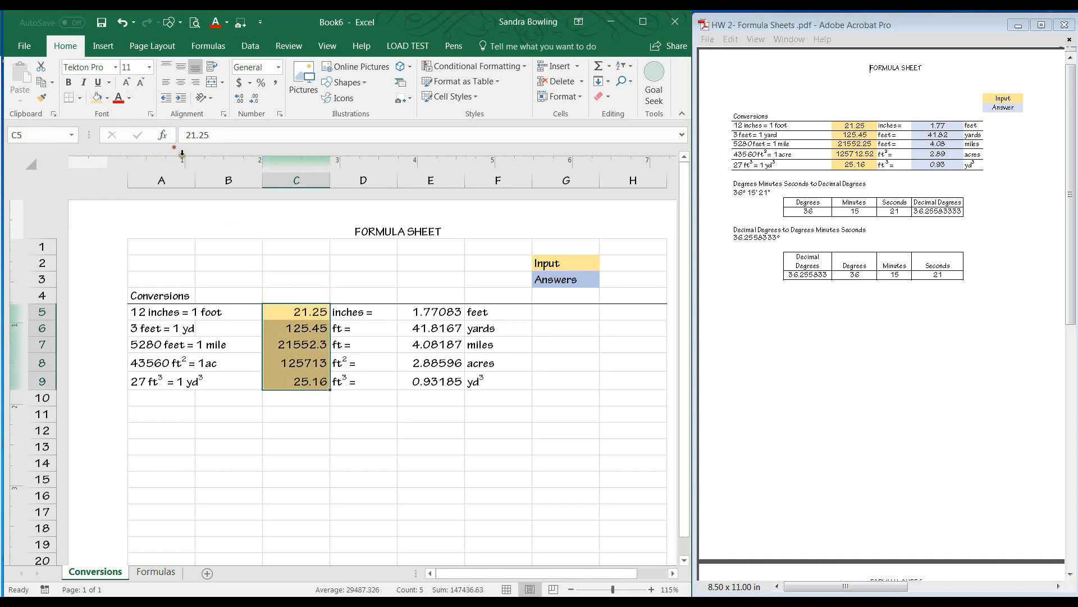
Fill the answer formulas in E5 through E9 with the blue shading.
click(429, 314)
drag(429, 314, 442, 384)
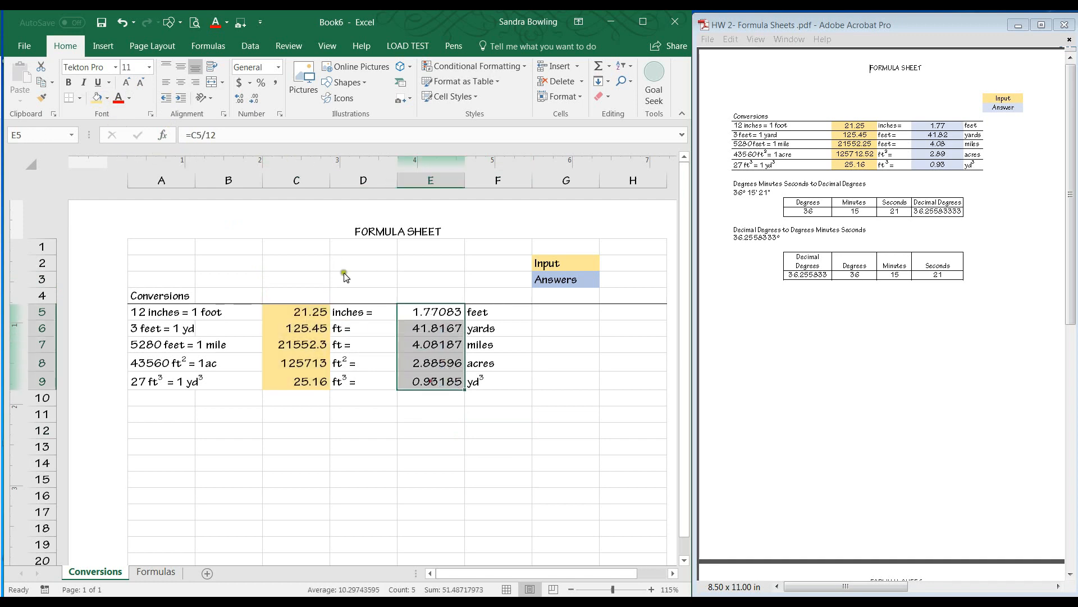
click(109, 98)
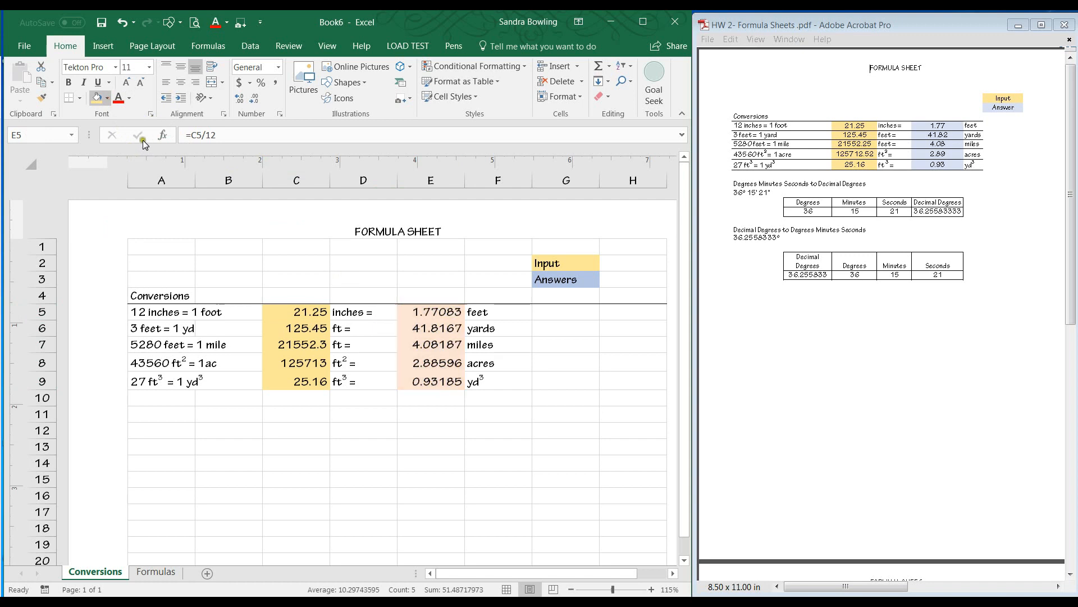
click(142, 150)
click(536, 344)
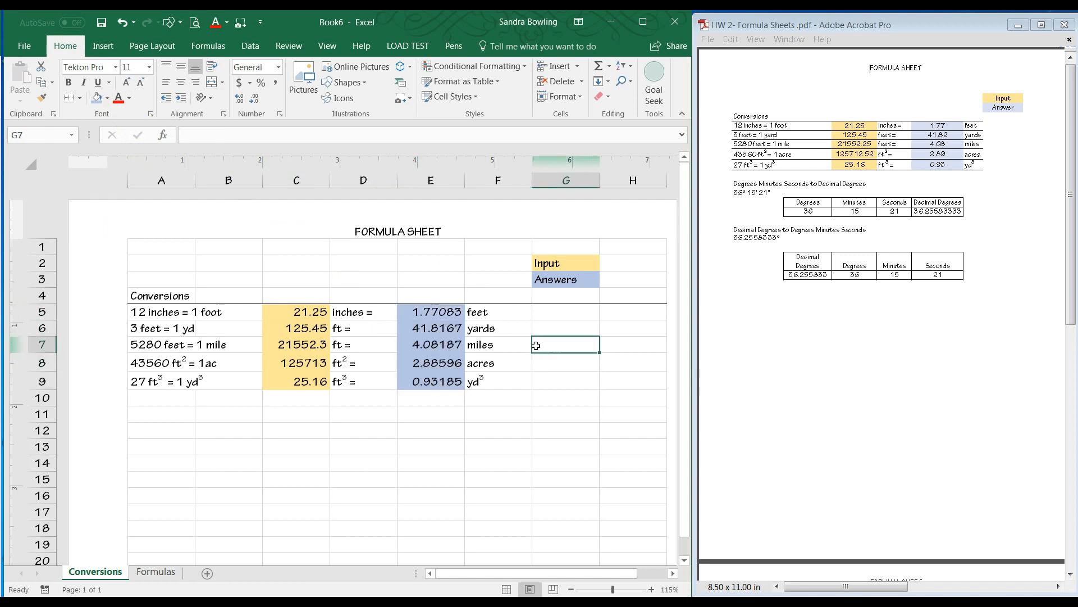
Test the formulas by entering 12, 3, 5280, 43560 and 27 in C5 through C9.
click(320, 317)
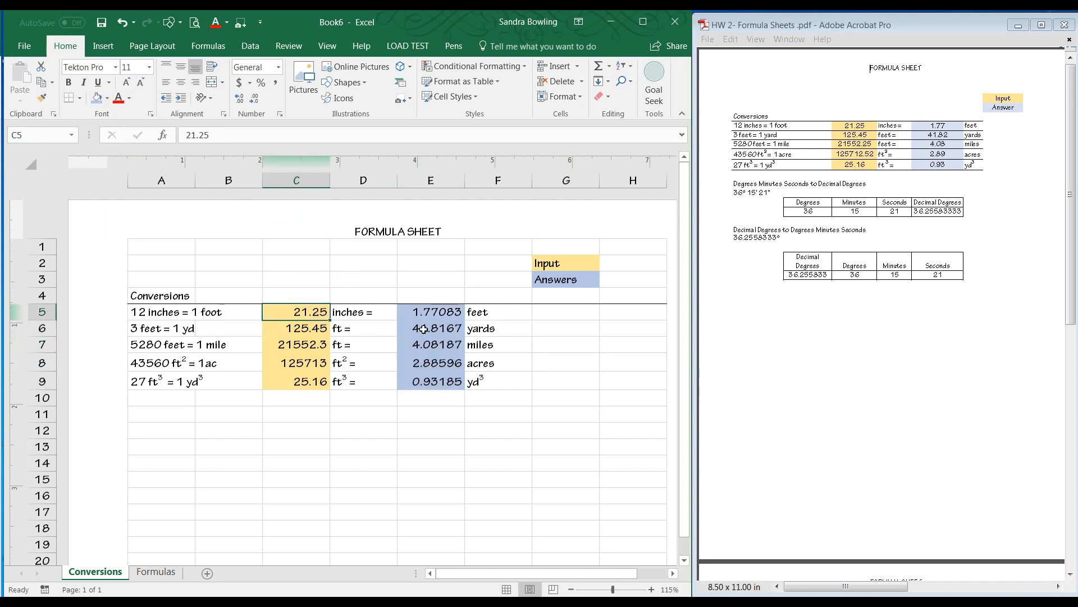
text(12)
key(Return)
text(3)
key(Return)
text(5280)
key(Return)
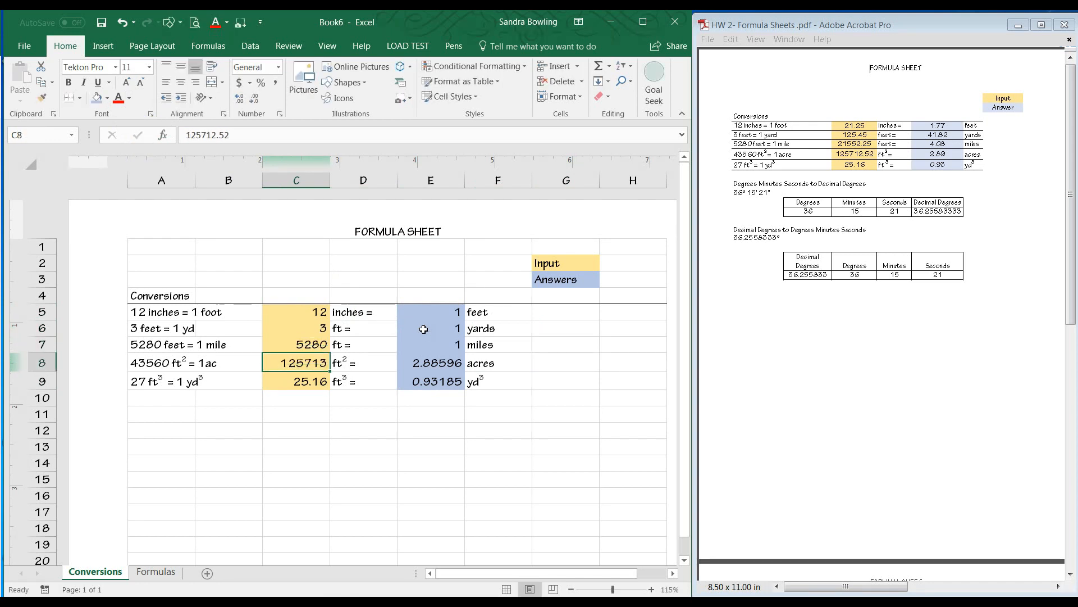
text(4350)
key(BackSpace)
text(60)
key(Return)
text(27)
key(Return)
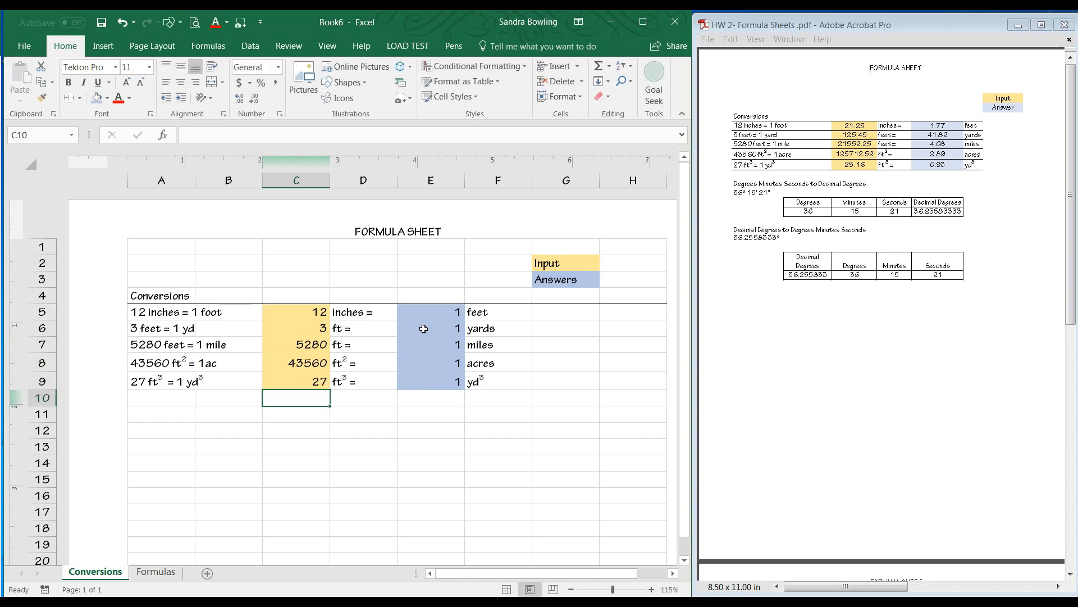
click(434, 382)
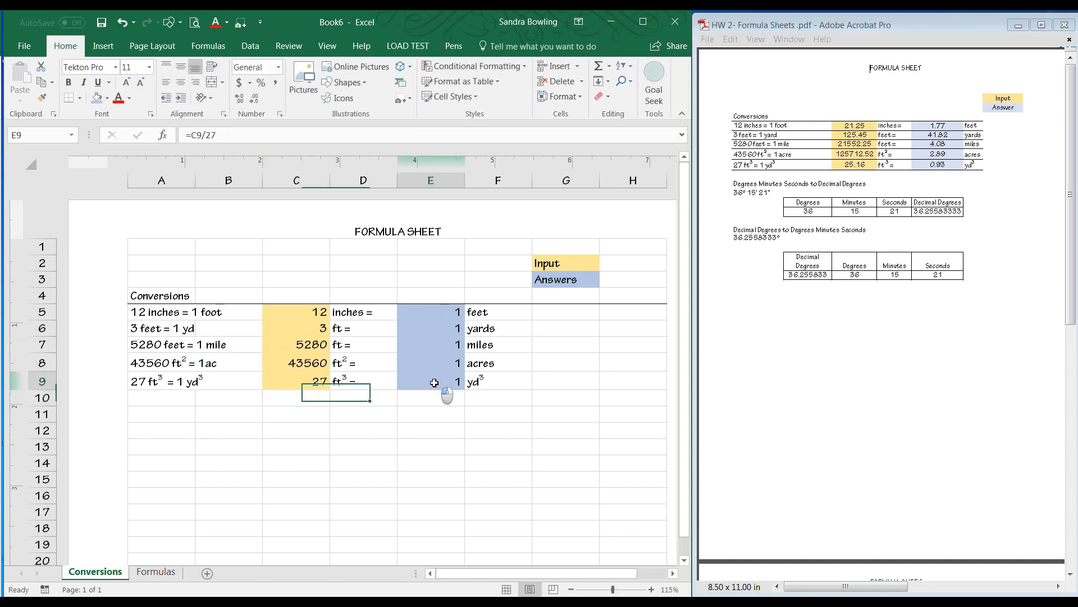
click(515, 432)
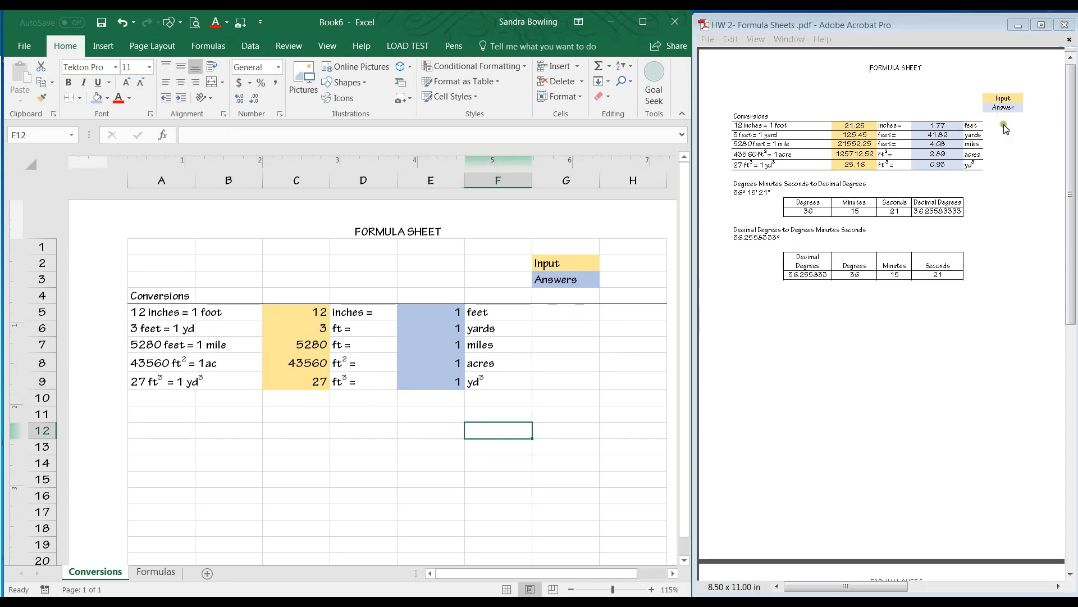
click(560, 310)
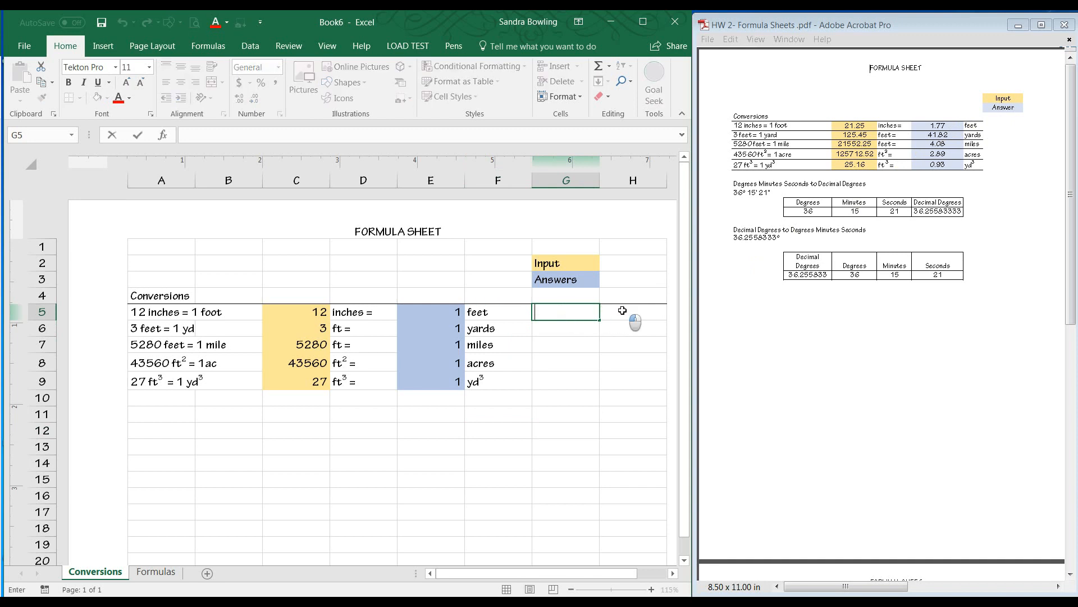
drag(578, 311, 620, 312)
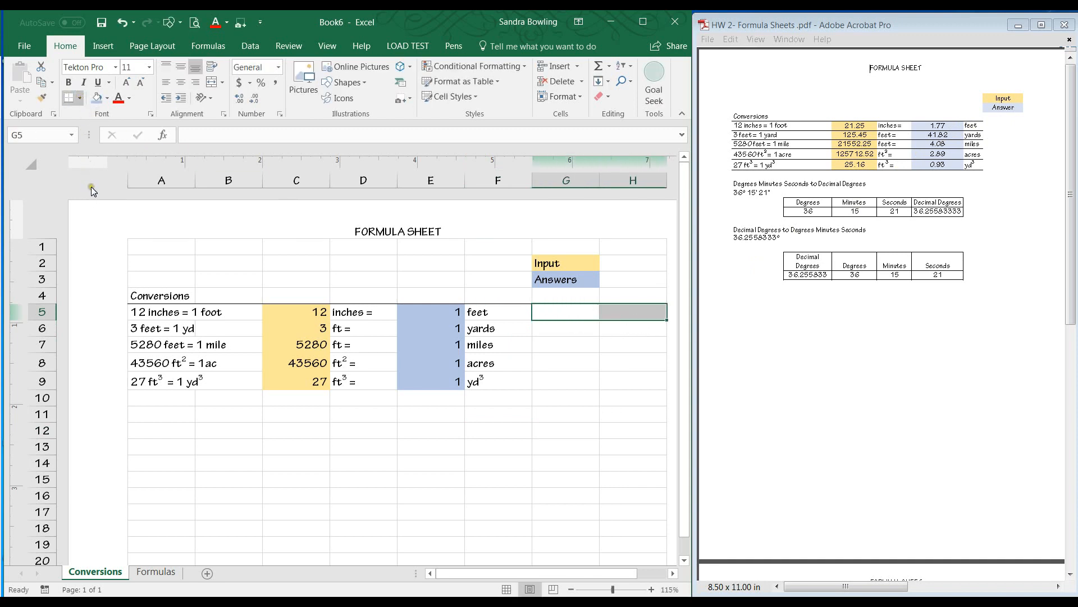
click(471, 405)
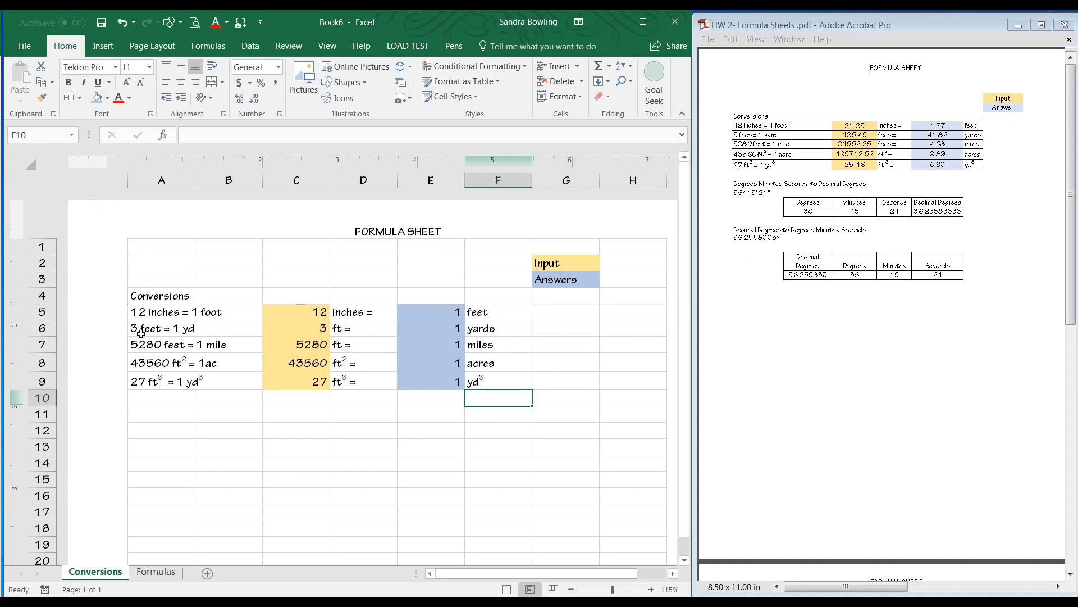
drag(145, 312, 440, 315)
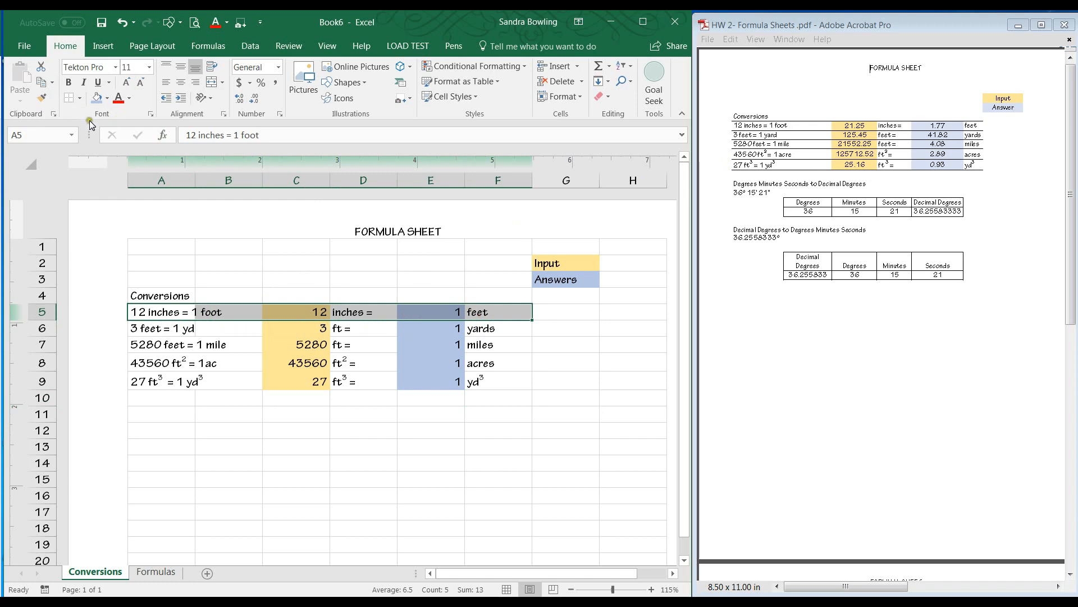
click(277, 371)
Format the conversion table A5:F9 with Currency number format and horizontal borders between every row.
drag(168, 313, 473, 379)
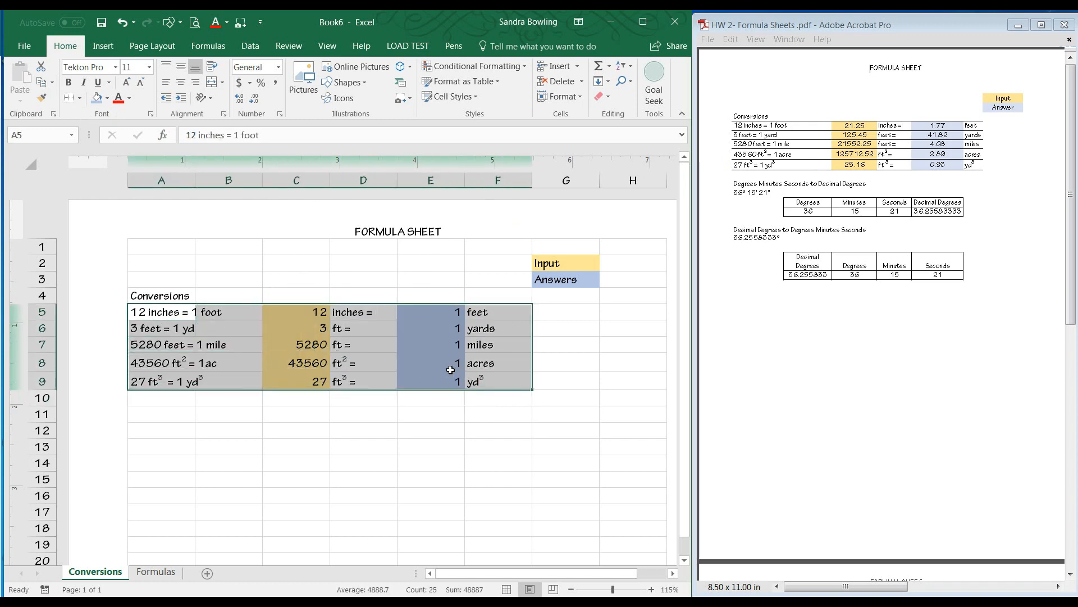
right_click(451, 369)
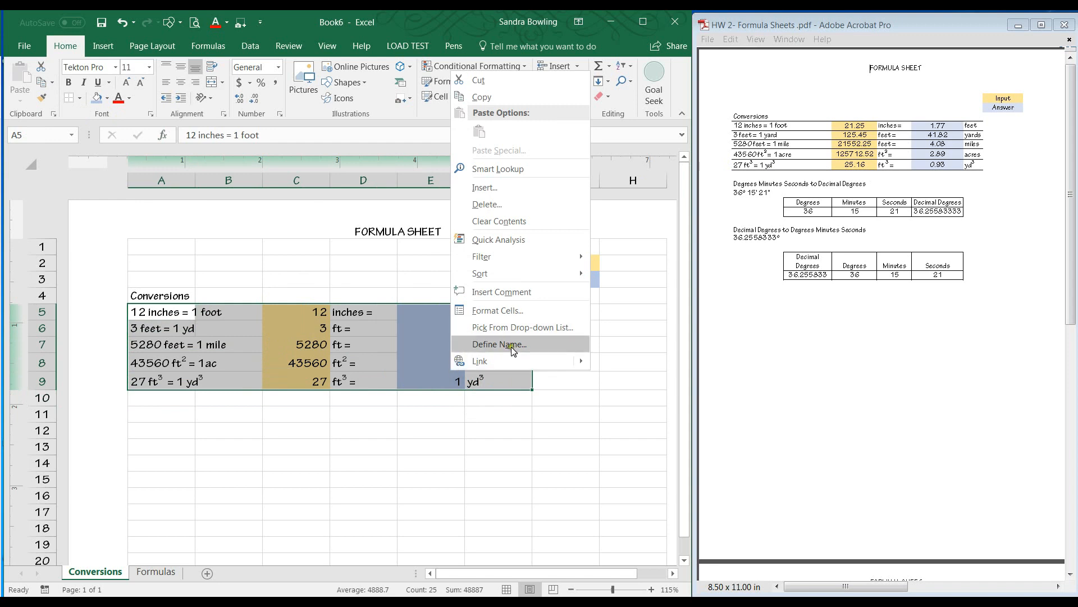
click(501, 311)
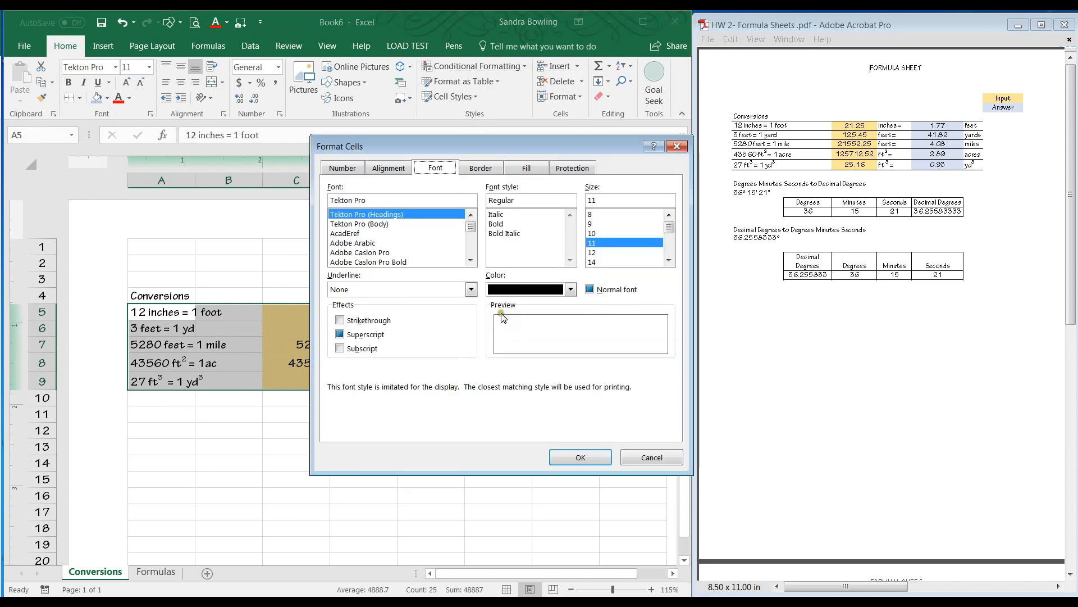
click(344, 168)
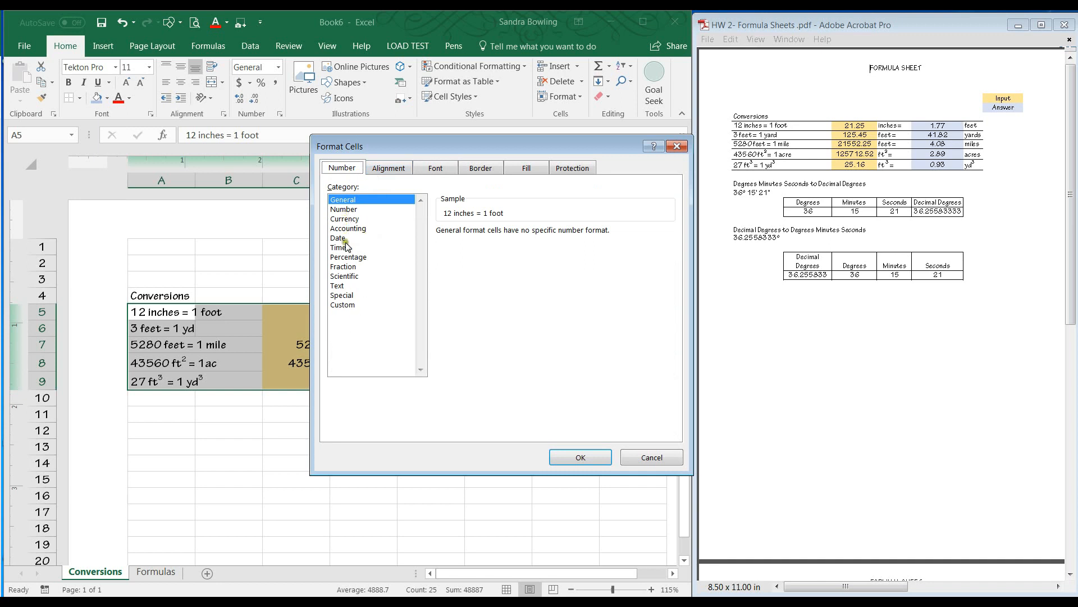
click(344, 218)
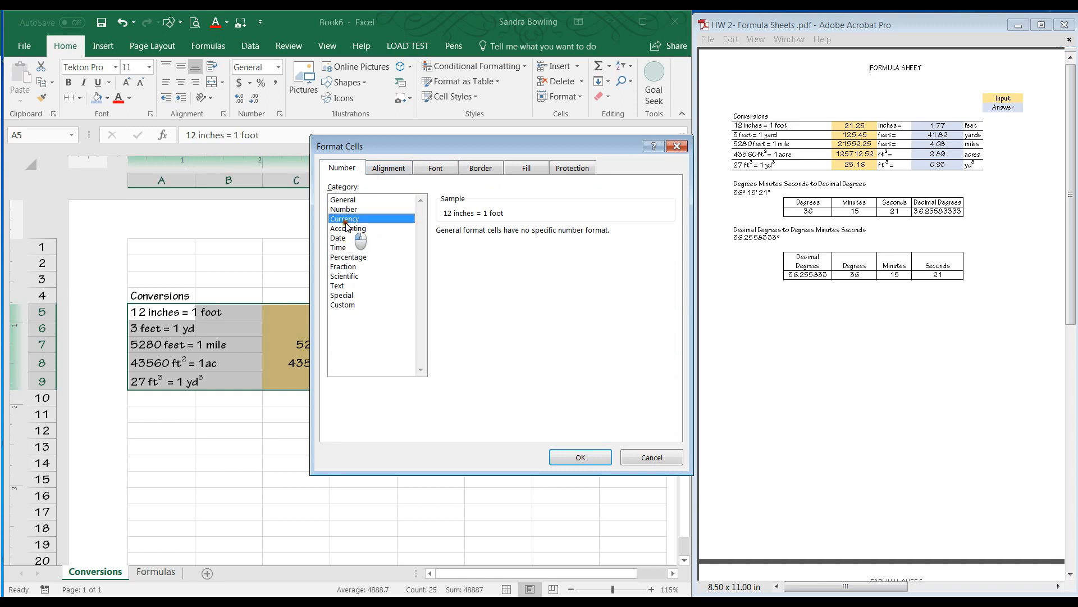
click(386, 169)
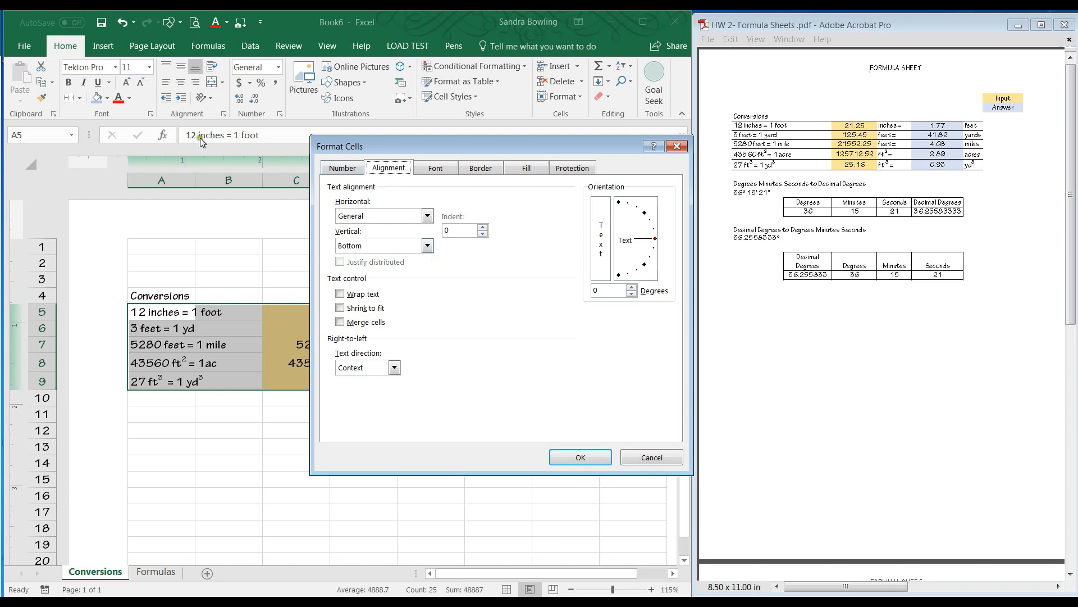
click(434, 171)
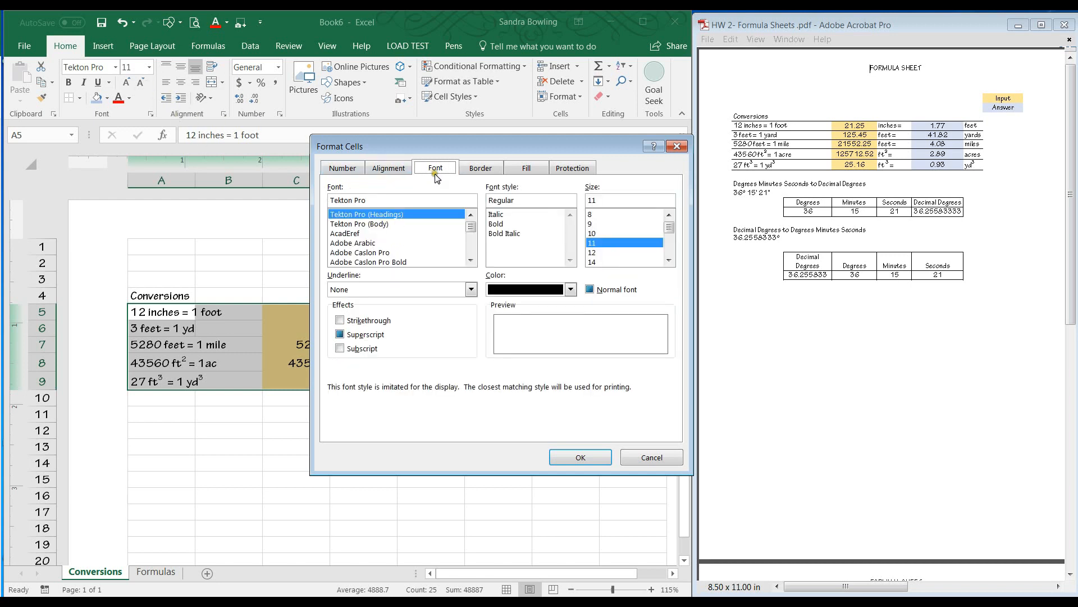
click(482, 175)
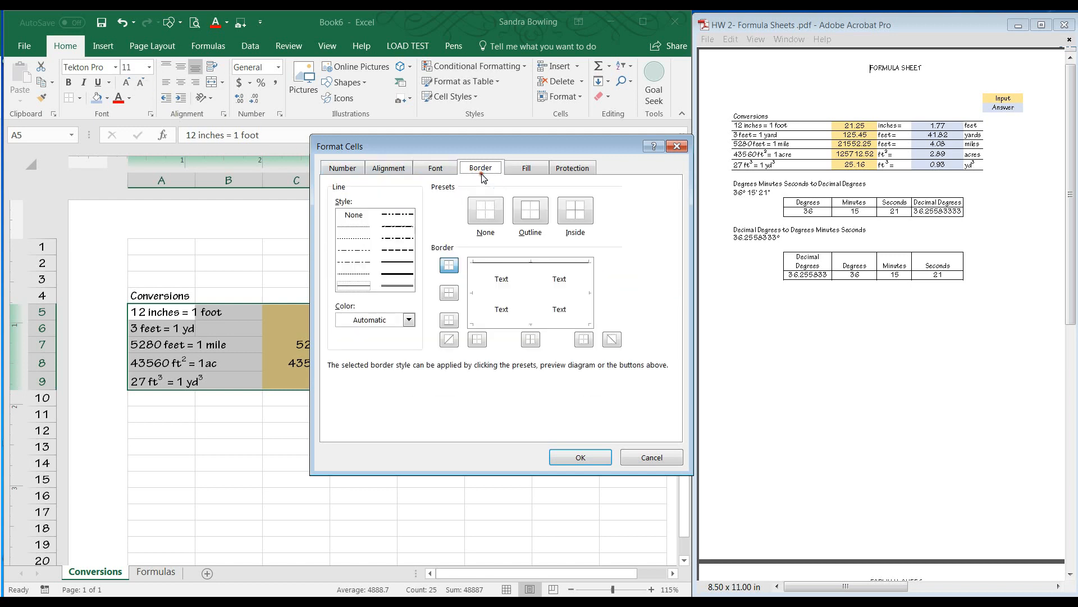
click(486, 293)
click(494, 320)
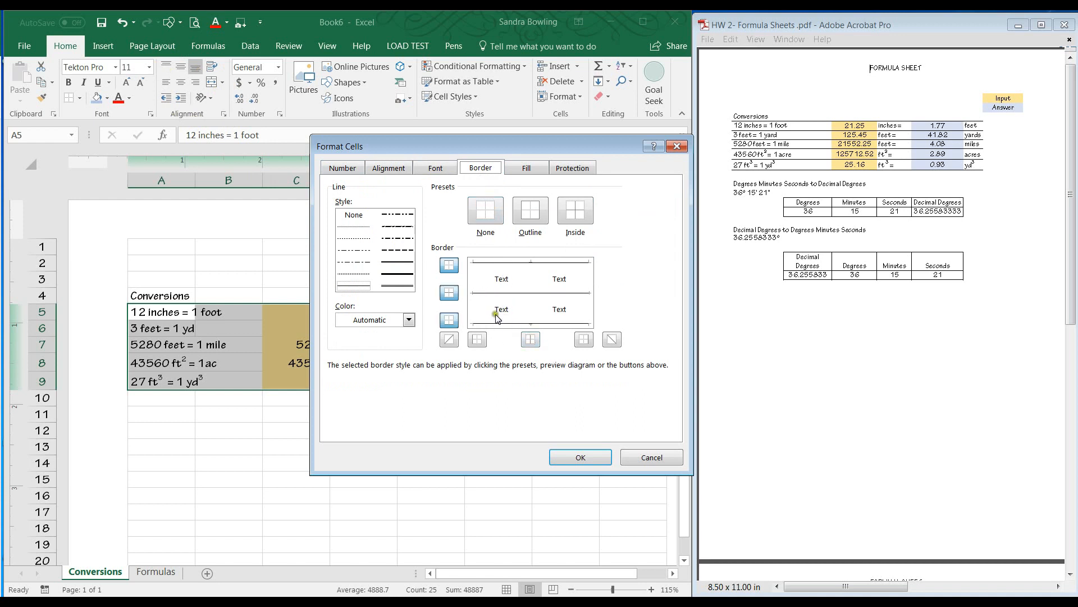
click(506, 309)
click(502, 279)
click(505, 278)
click(577, 272)
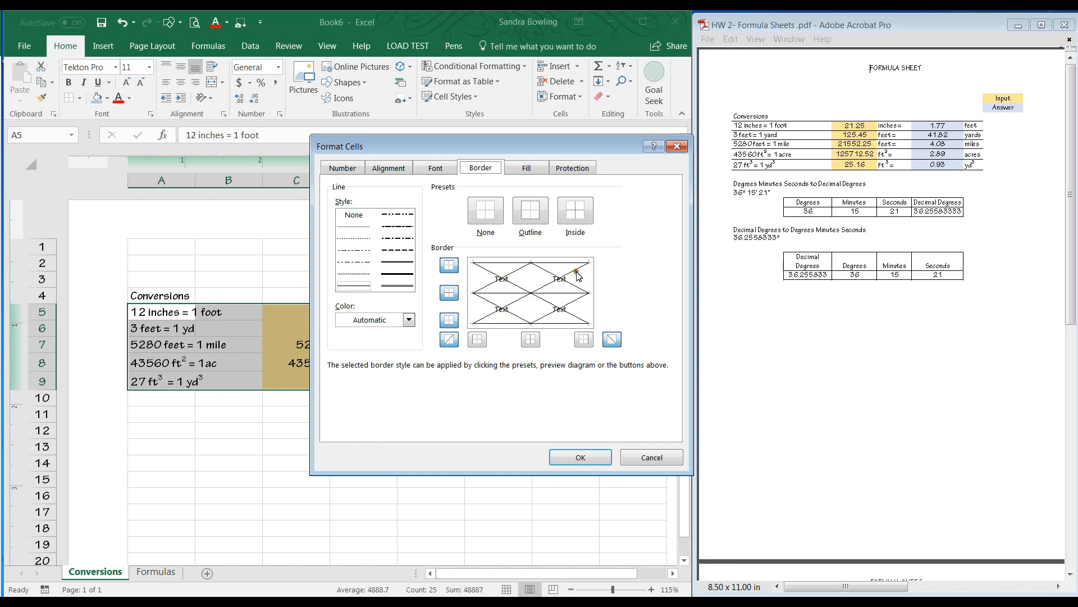
click(577, 277)
click(569, 284)
click(473, 308)
click(585, 309)
click(585, 313)
click(473, 312)
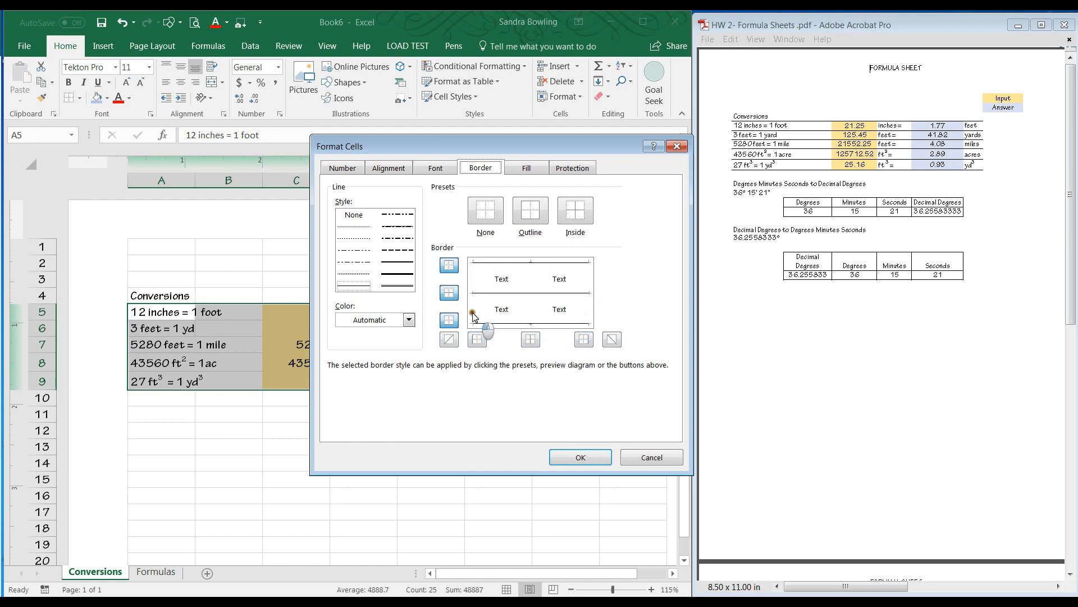
click(593, 460)
click(437, 461)
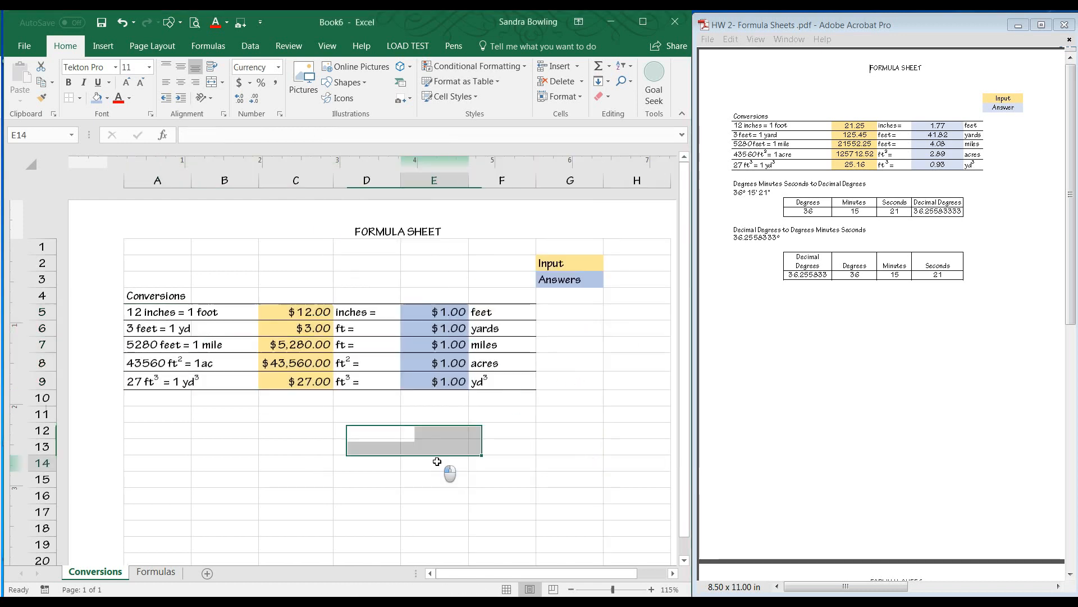
Change the input values C5:C9 and answers E5:E9 to Number format.
drag(309, 312, 324, 386)
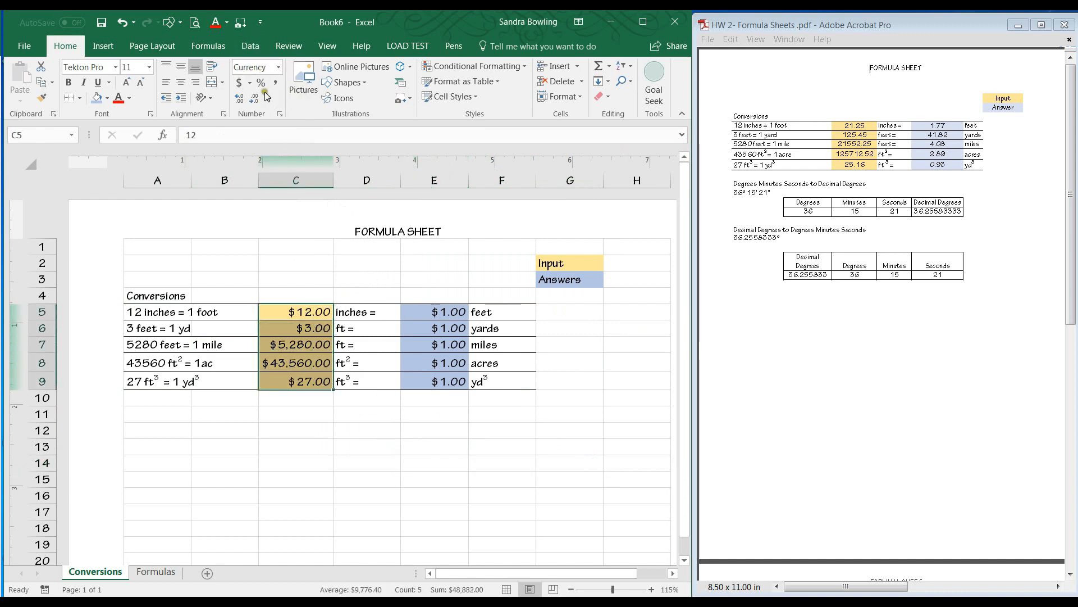
click(279, 68)
click(281, 113)
drag(428, 311, 450, 382)
click(279, 68)
click(280, 113)
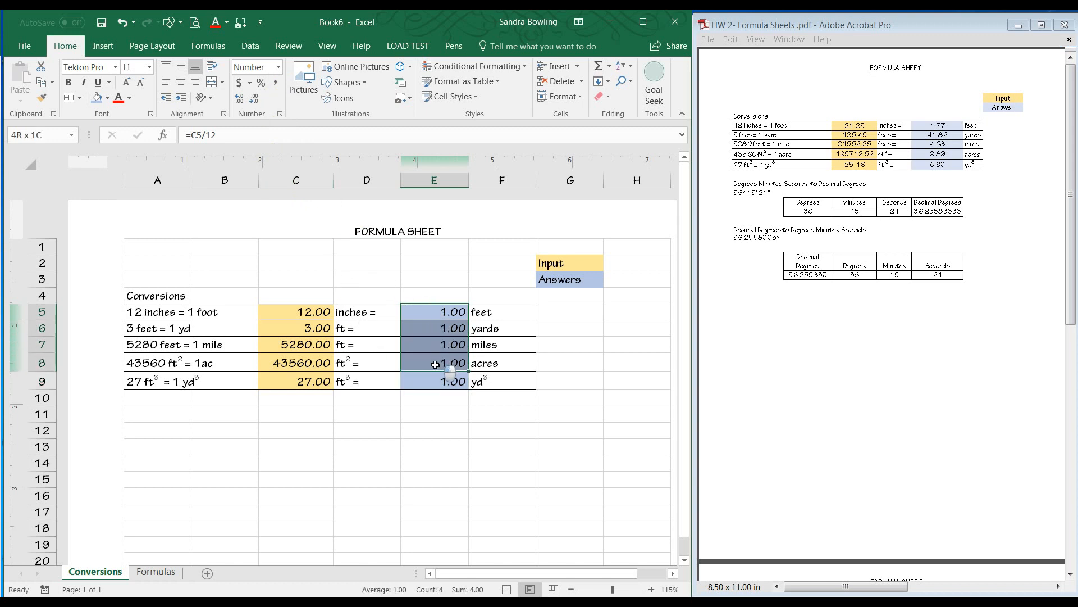
click(238, 102)
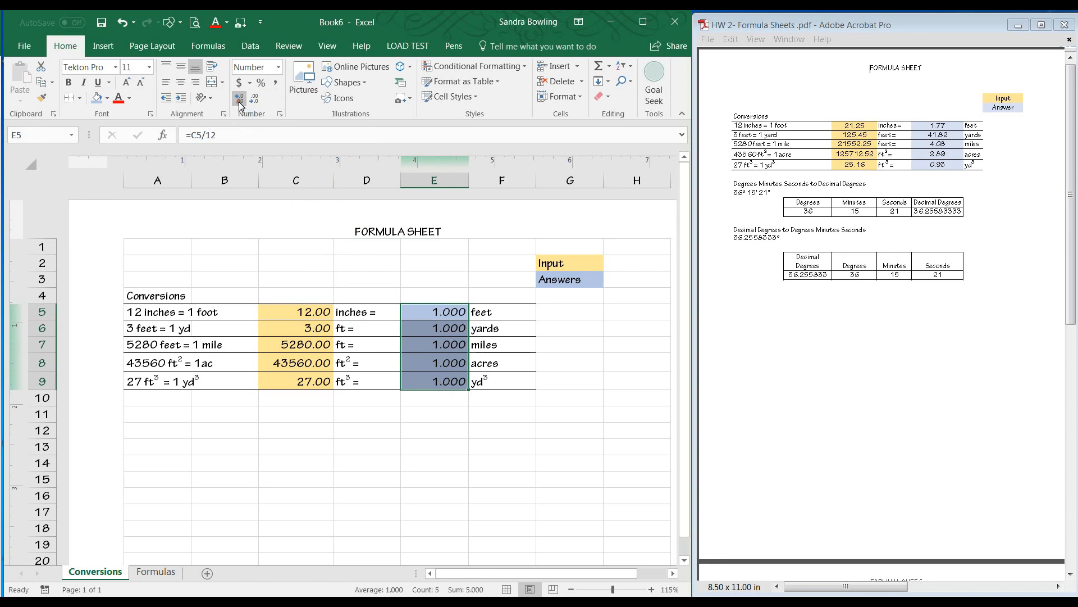
click(253, 101)
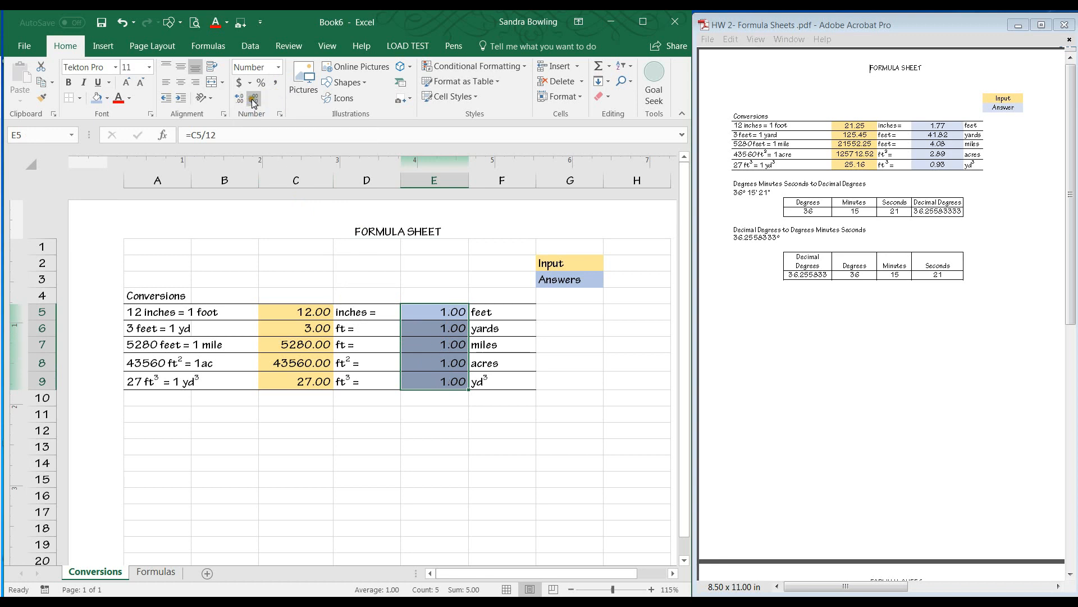
click(353, 446)
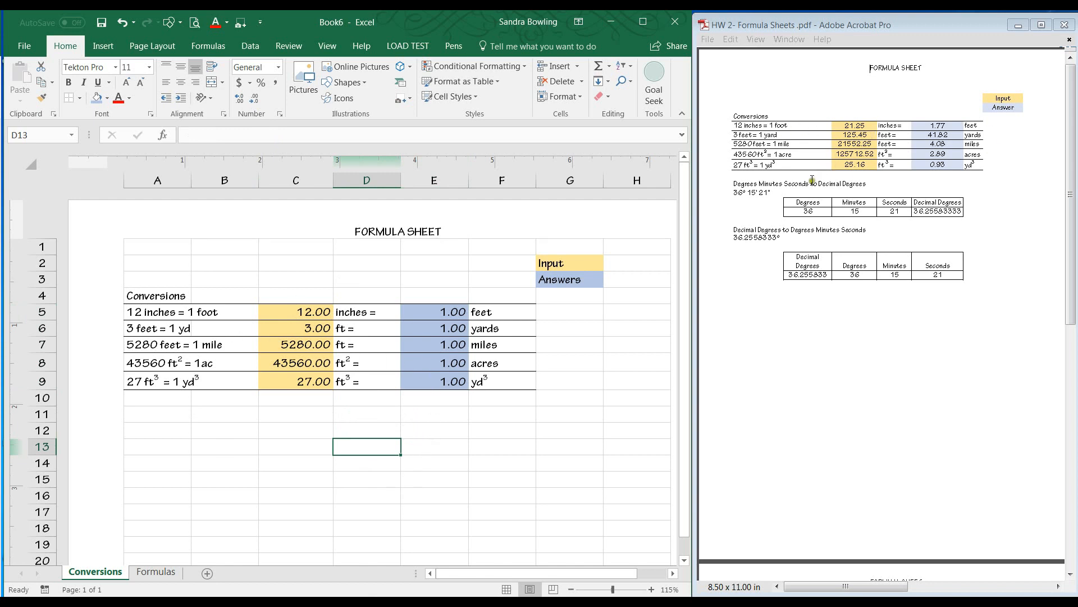
Center the input values in C5:C9 and the answers in E5:E9.
drag(308, 313, 318, 382)
click(181, 82)
drag(438, 312, 448, 387)
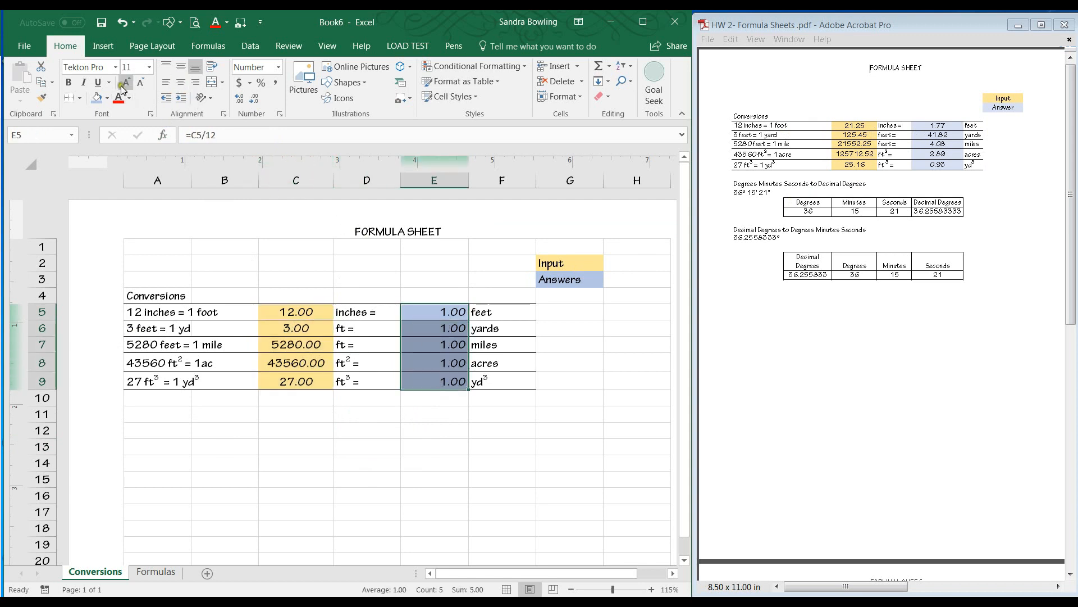
click(180, 82)
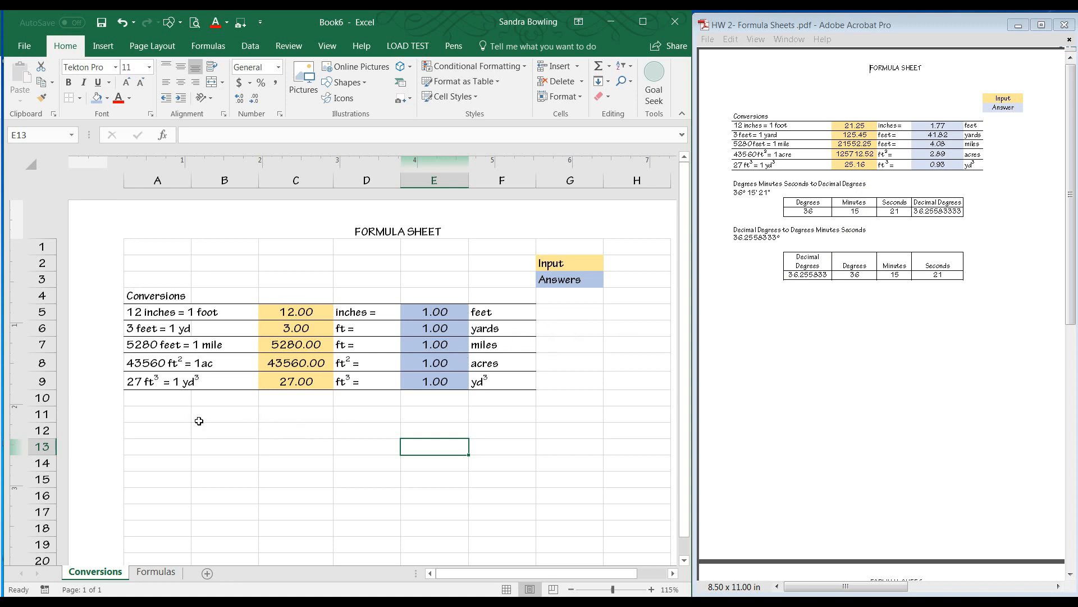
Enter the heading "Degress Minutes Seconds to Decimal Degress" in A13.
click(161, 441)
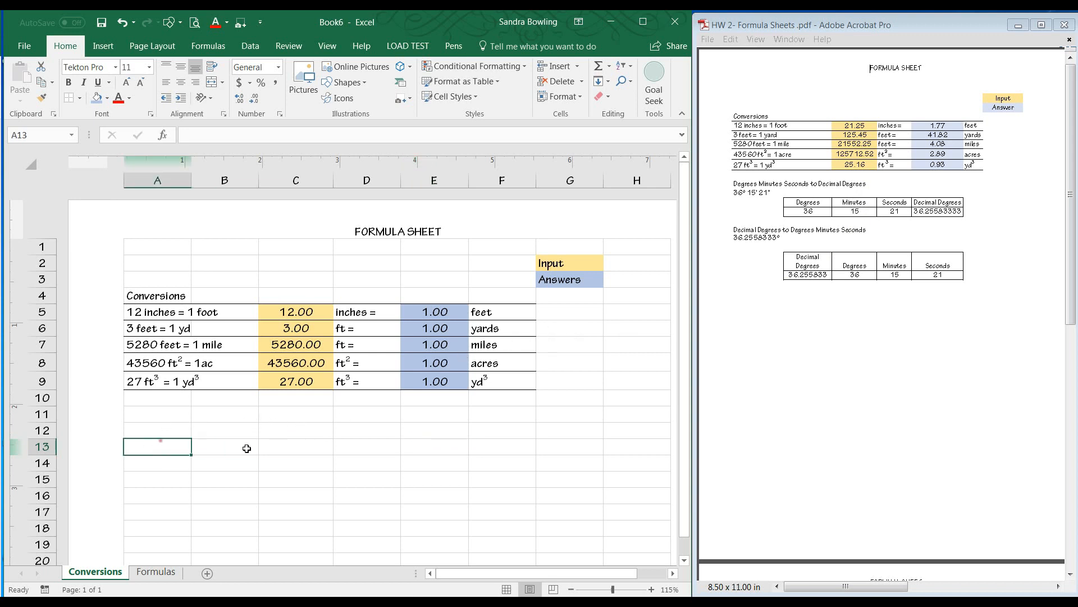
text(D)
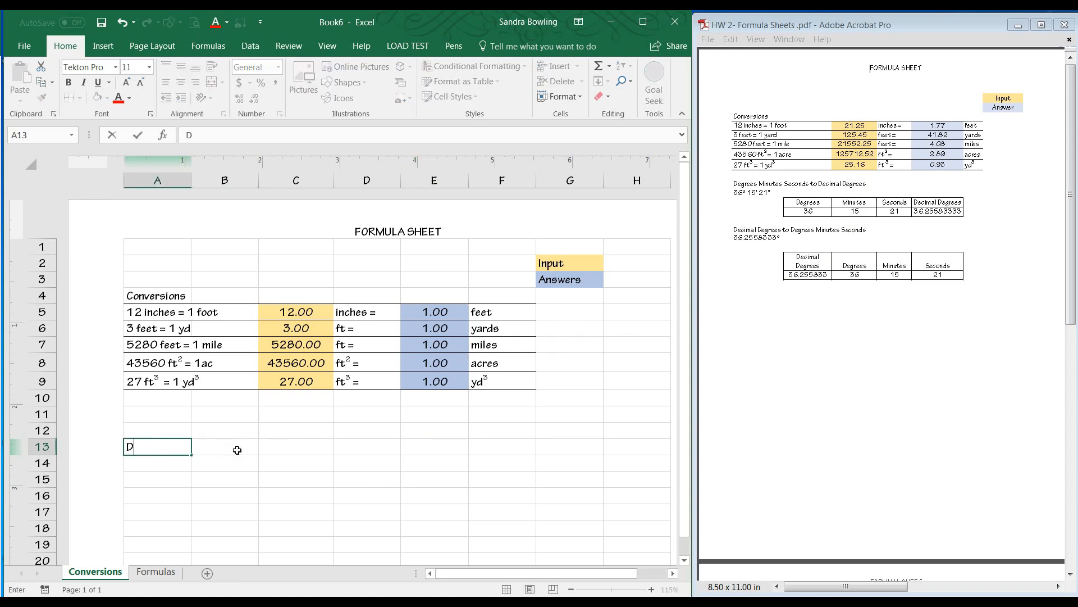
text(egress Minutes Seconds to Decimal Degress)
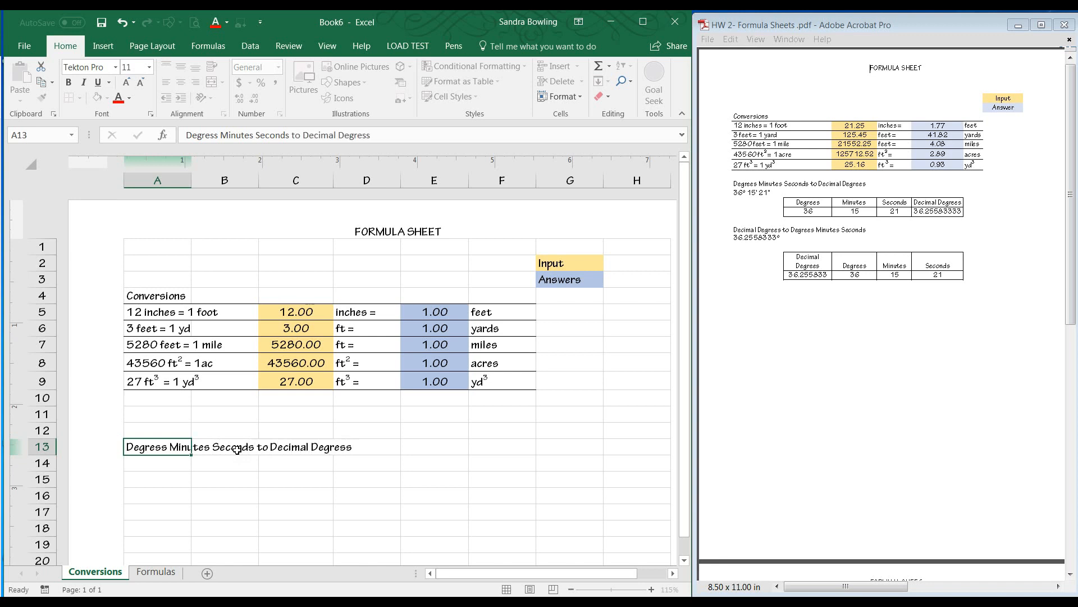
key(Return)
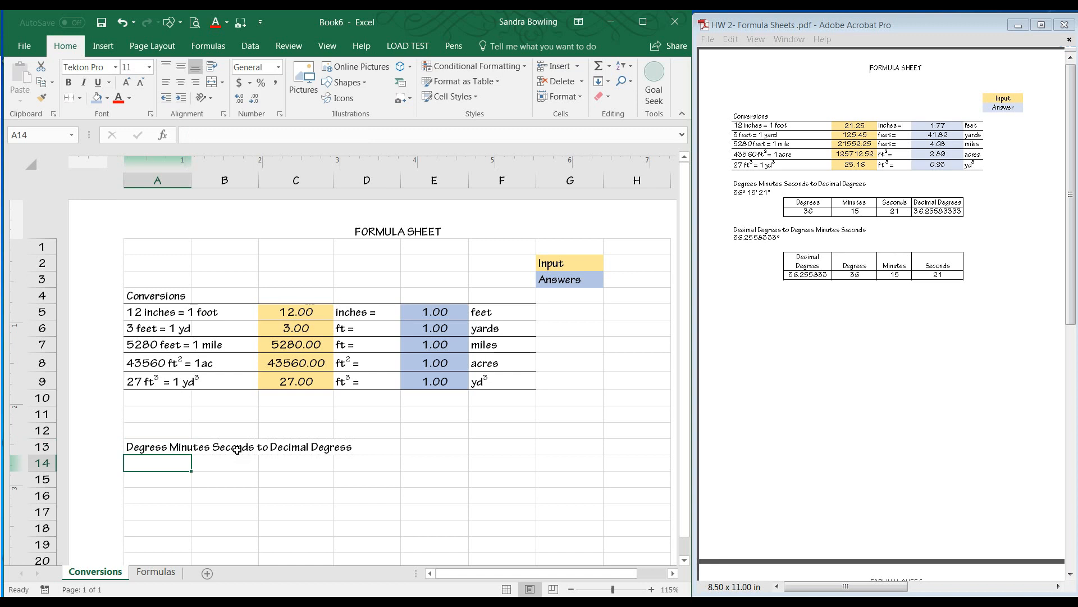
Enter 36 followed by a degree symbol from the Symbol font in A14.
text(36)
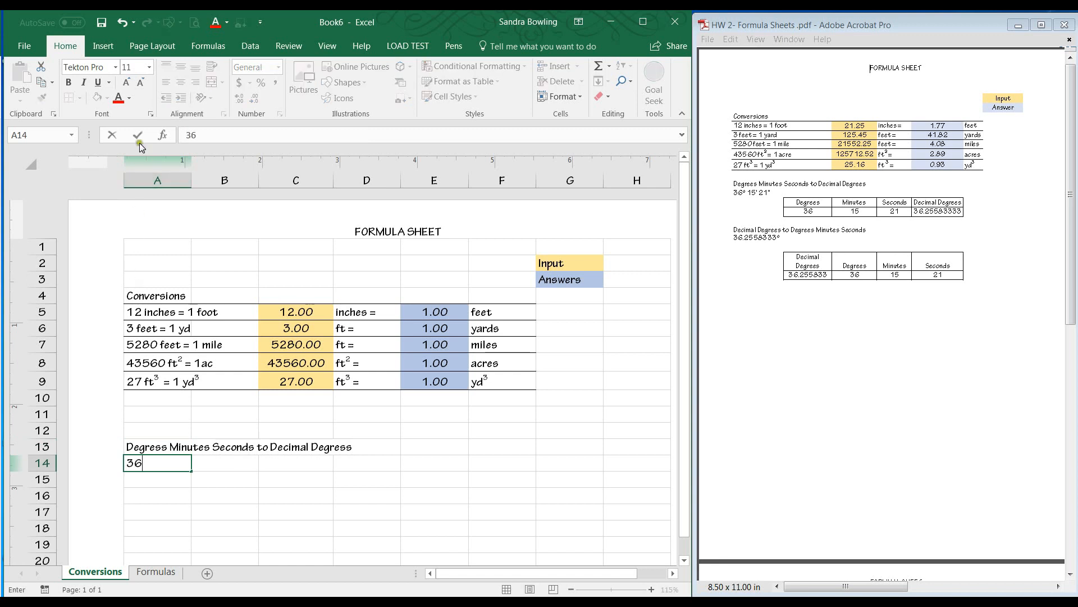
click(103, 47)
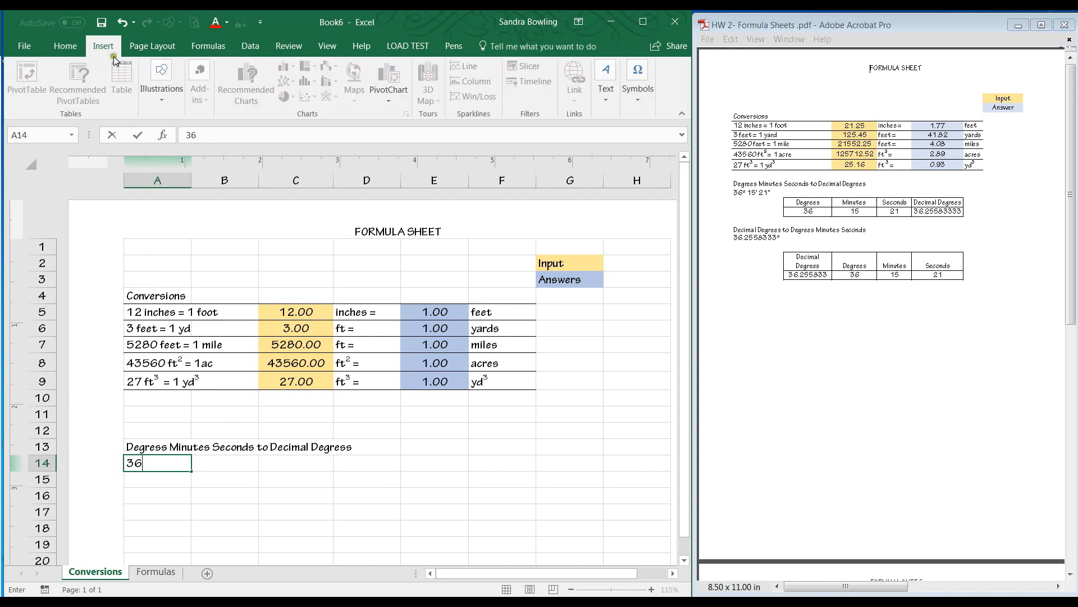
click(636, 97)
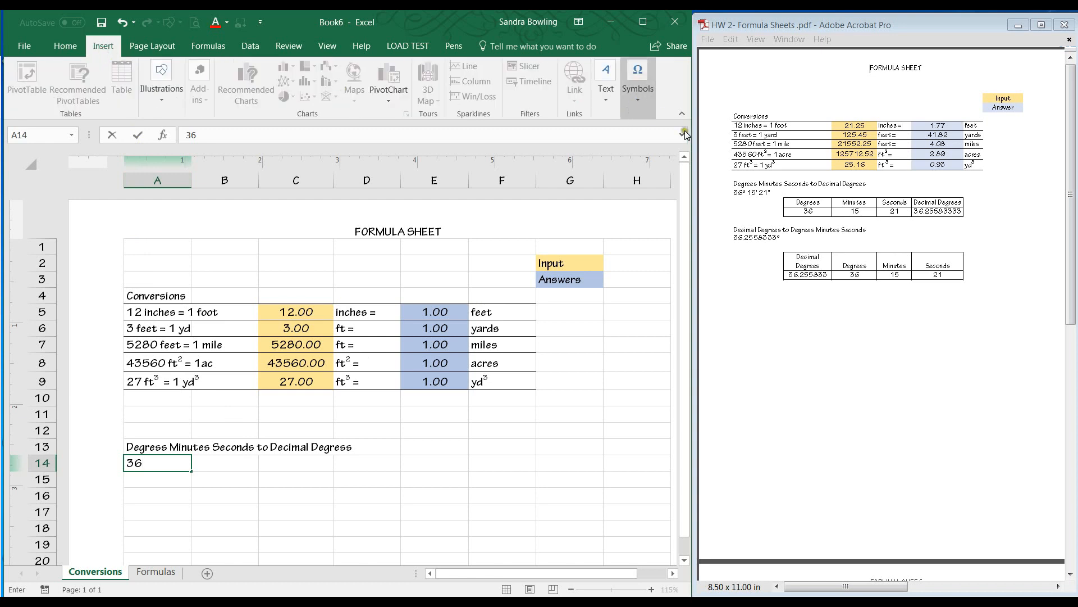
click(676, 128)
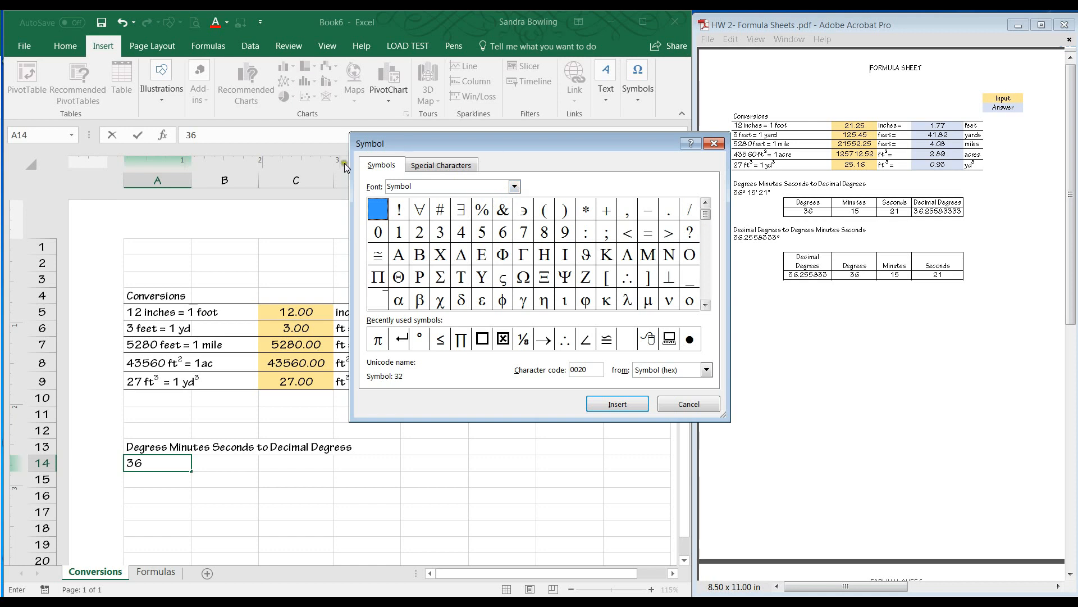
click(515, 186)
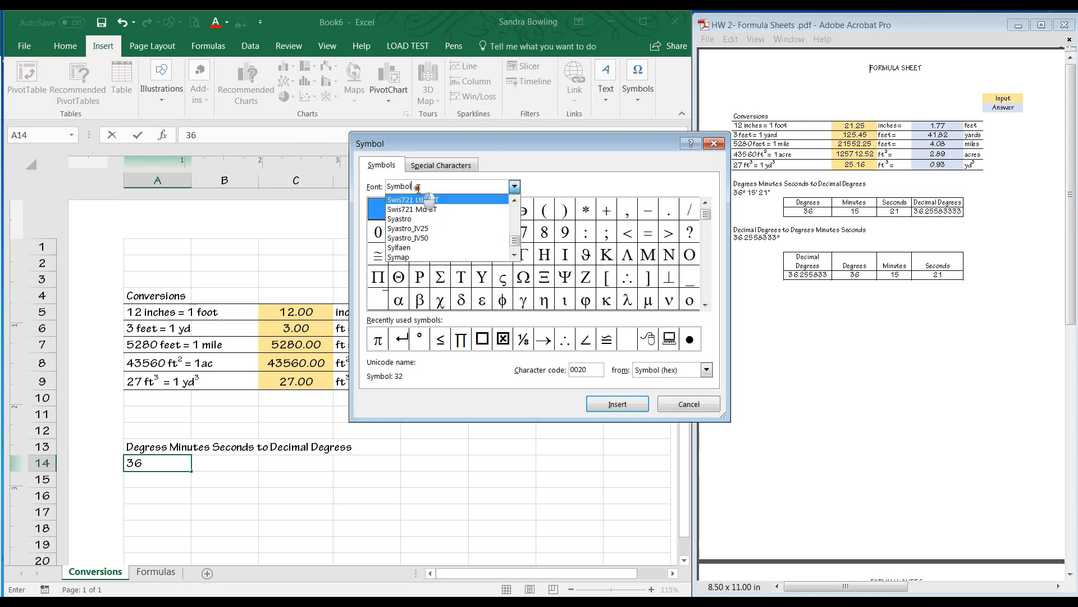
click(435, 200)
text(symbol)
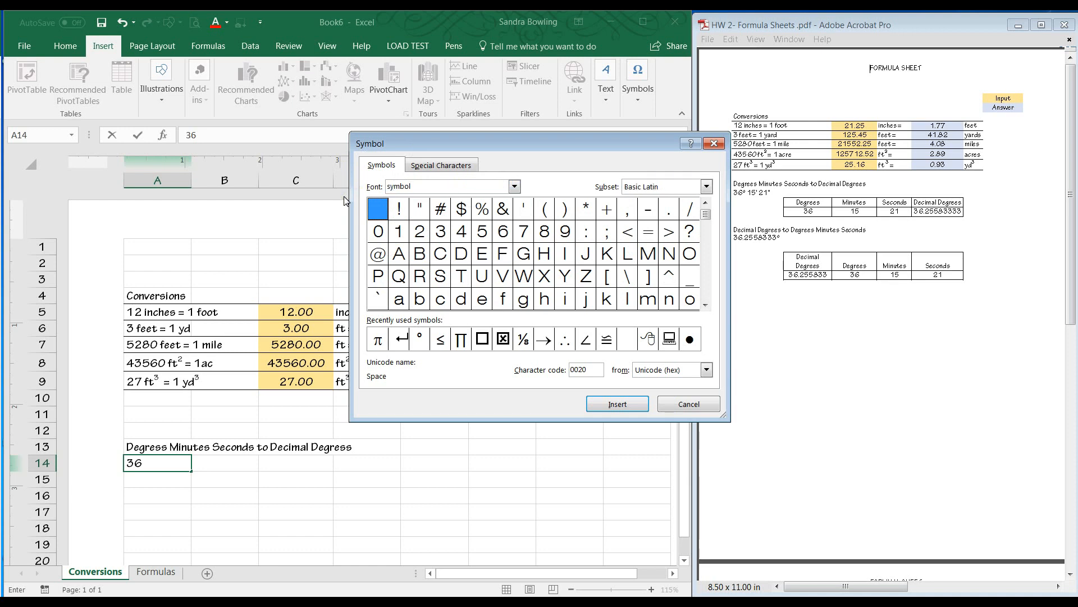
key(Return)
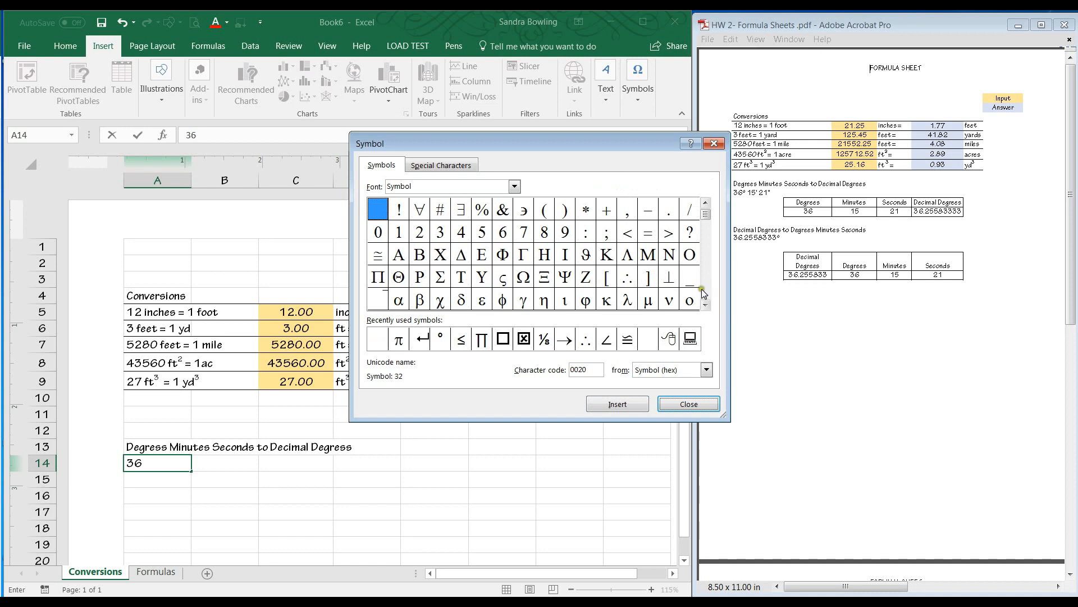
click(705, 289)
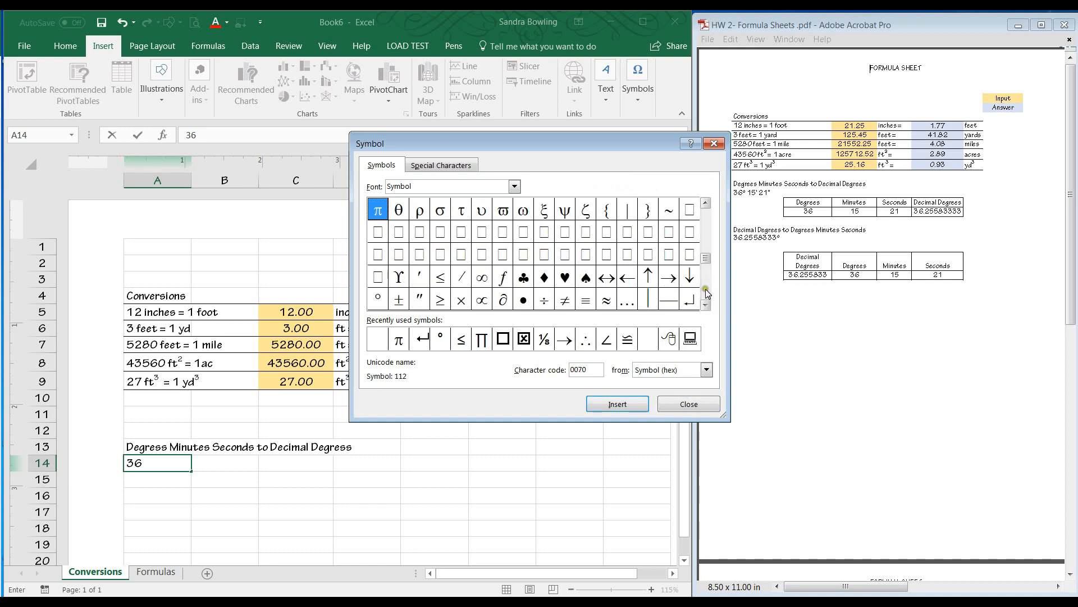
click(378, 299)
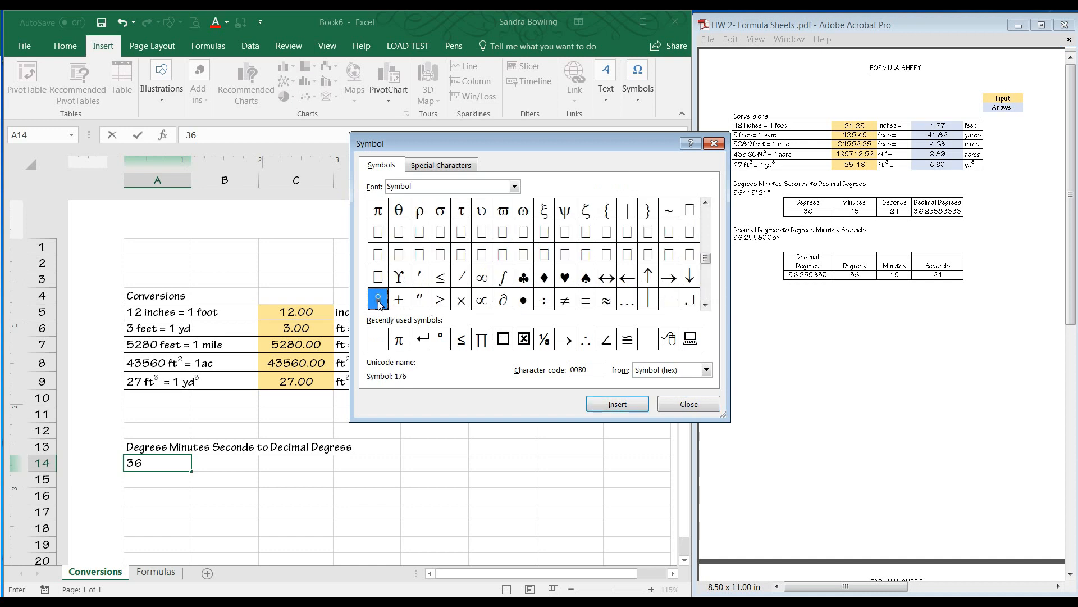
click(616, 404)
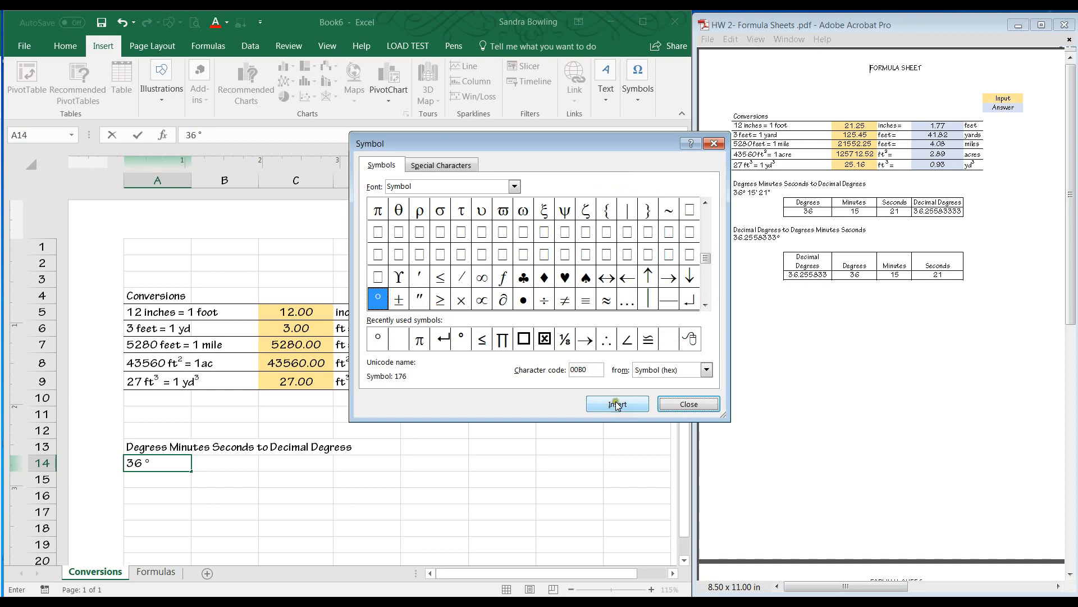
click(690, 404)
Continue the A14 entry by adding 15 minutes after the degree sign.
click(140, 464)
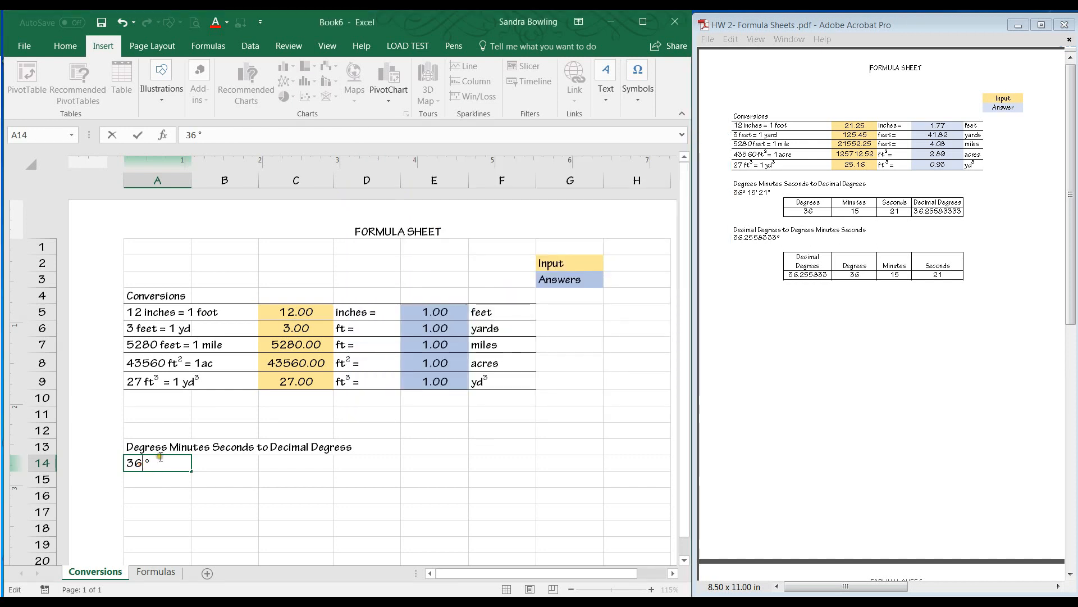
click(167, 457)
text(15)
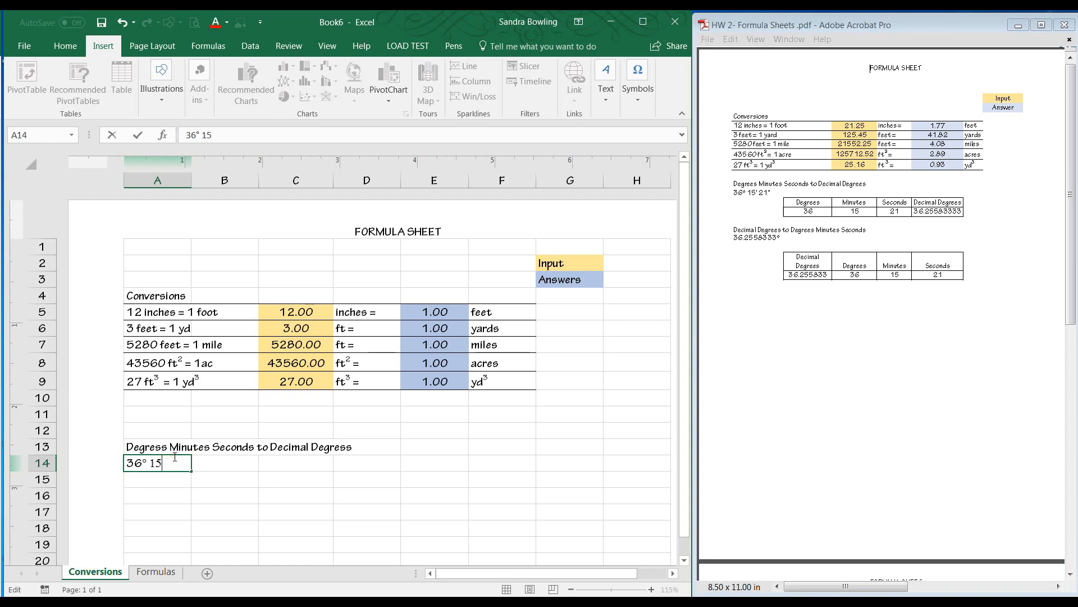
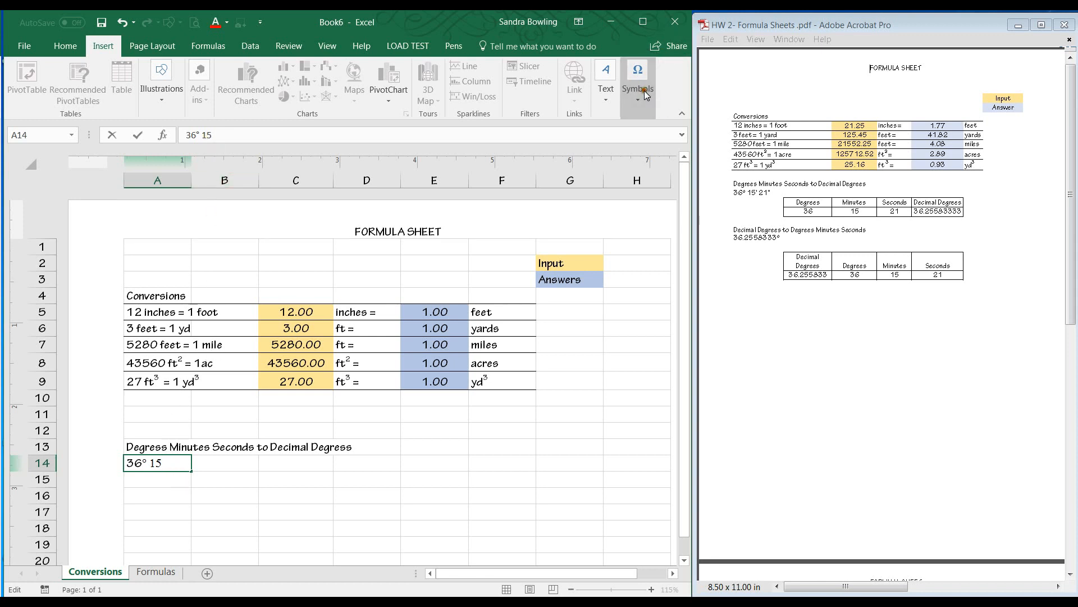
Insert a minute mark after 15 in A14 from the Symbol dialog using the normal text font.
click(683, 143)
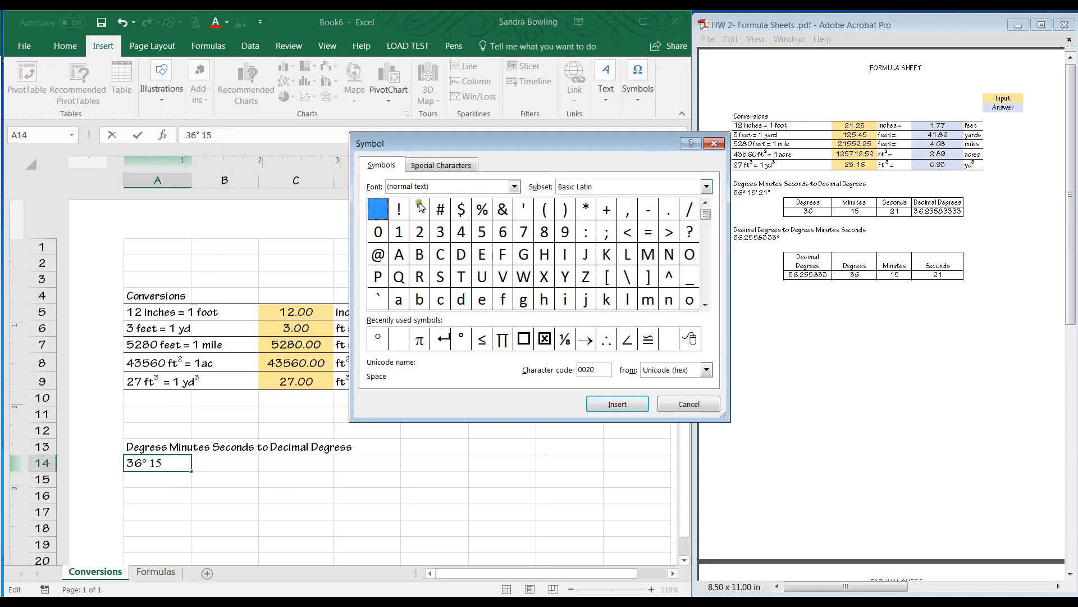
click(513, 187)
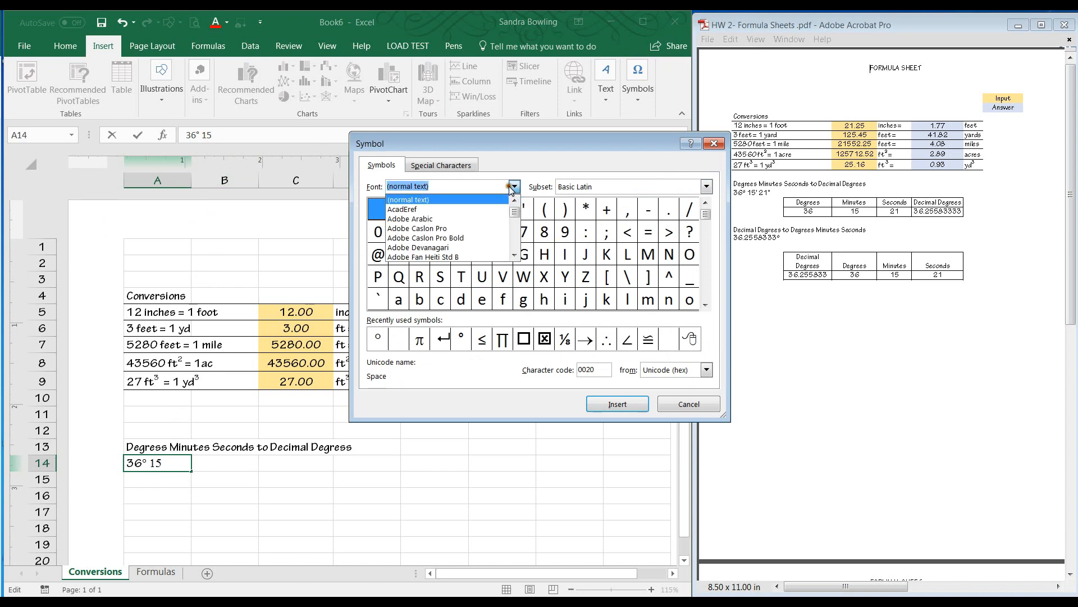
click(454, 199)
click(669, 405)
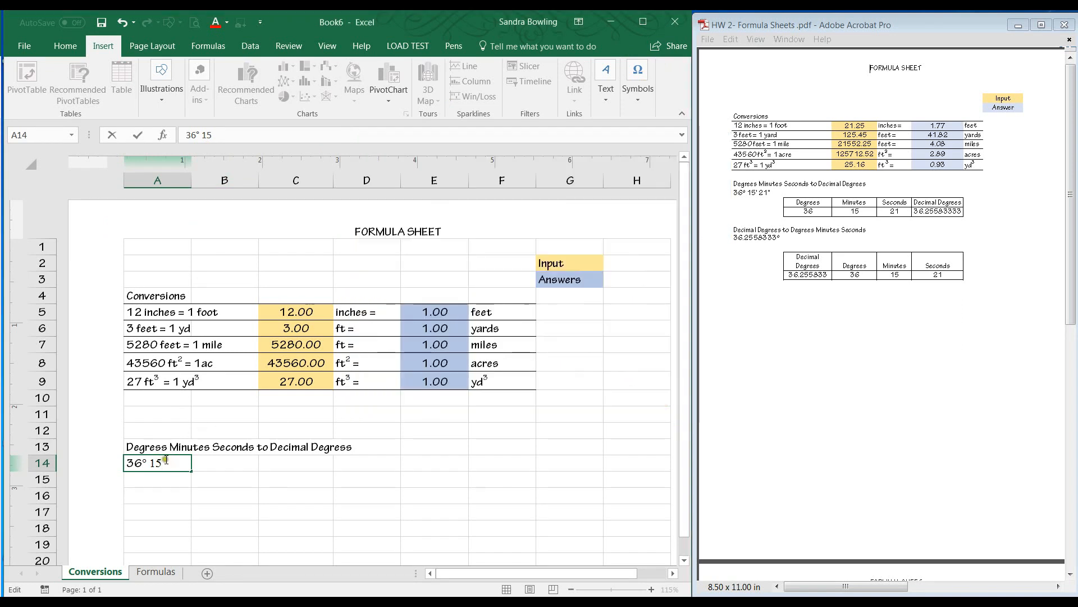
Switch the A14 entry back to Tekton Pro font and complete it as 36° 15' 21".
click(66, 47)
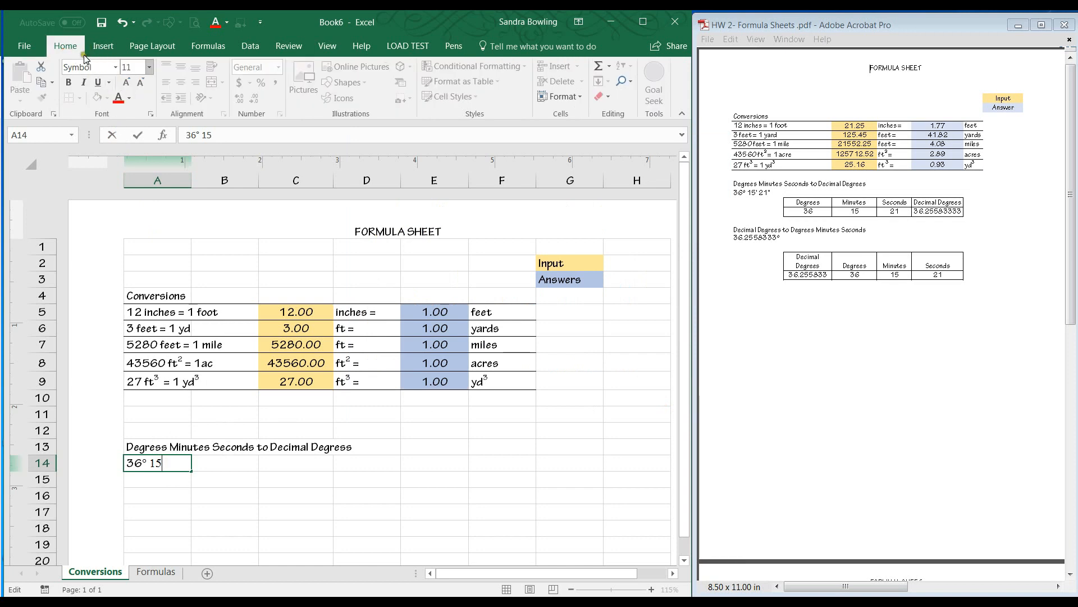
click(112, 67)
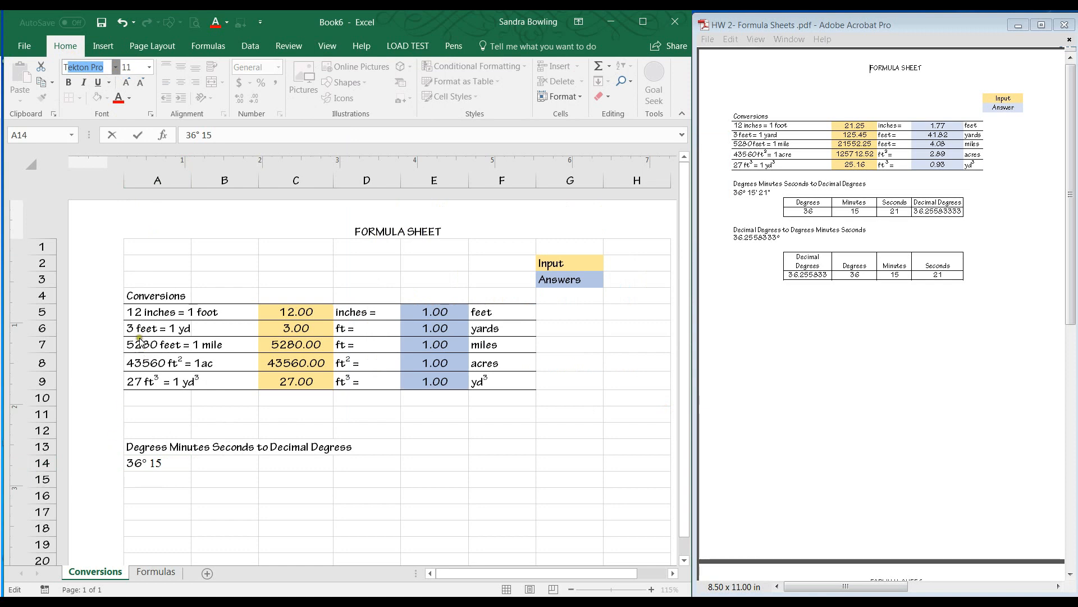
key(Return)
click(165, 465)
double_click(158, 464)
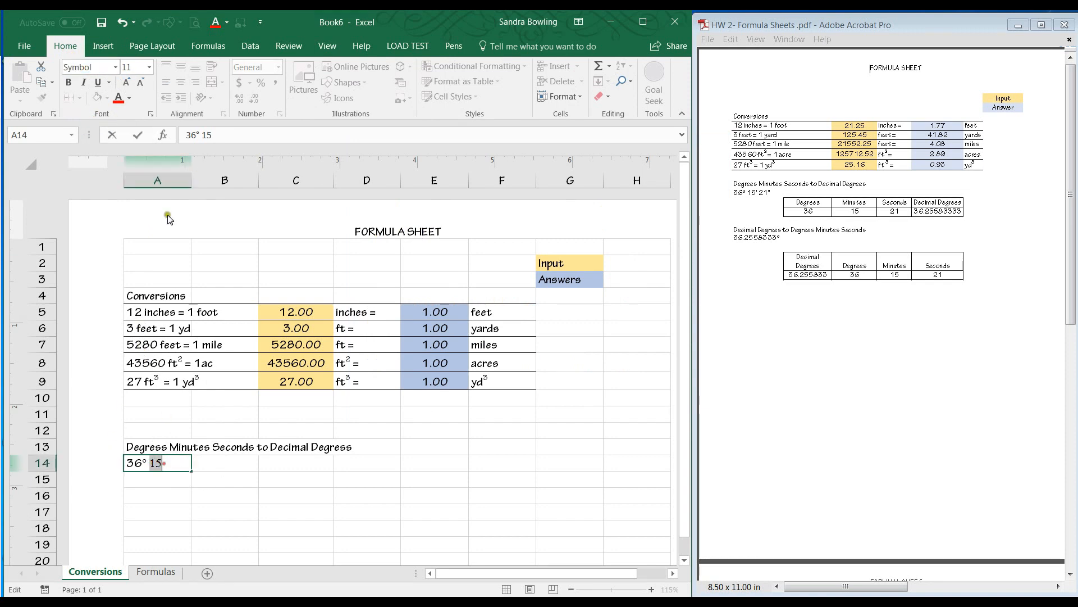
click(115, 68)
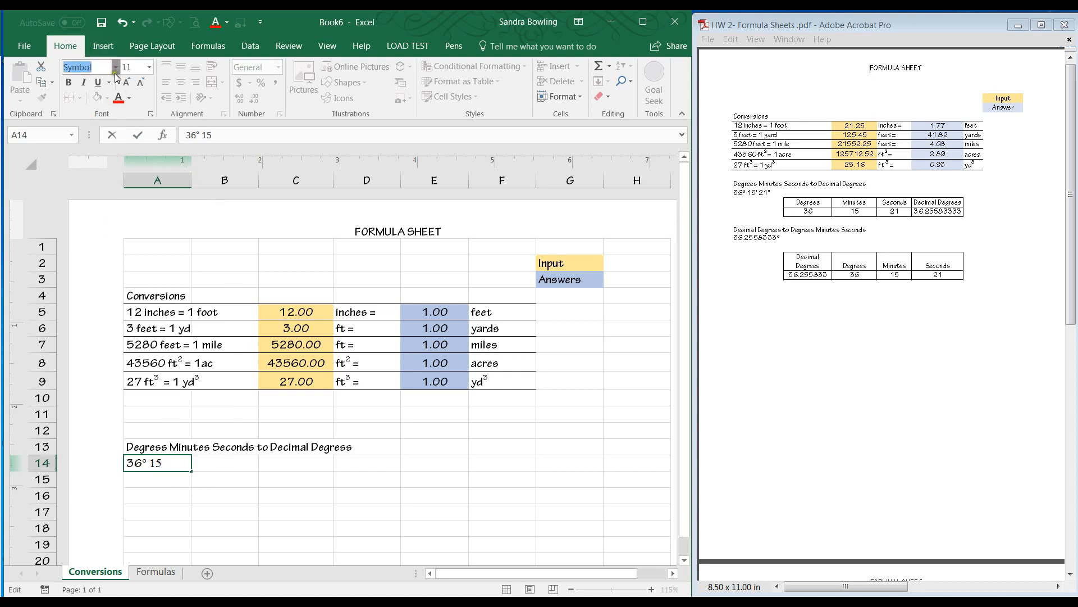
click(107, 116)
click(180, 461)
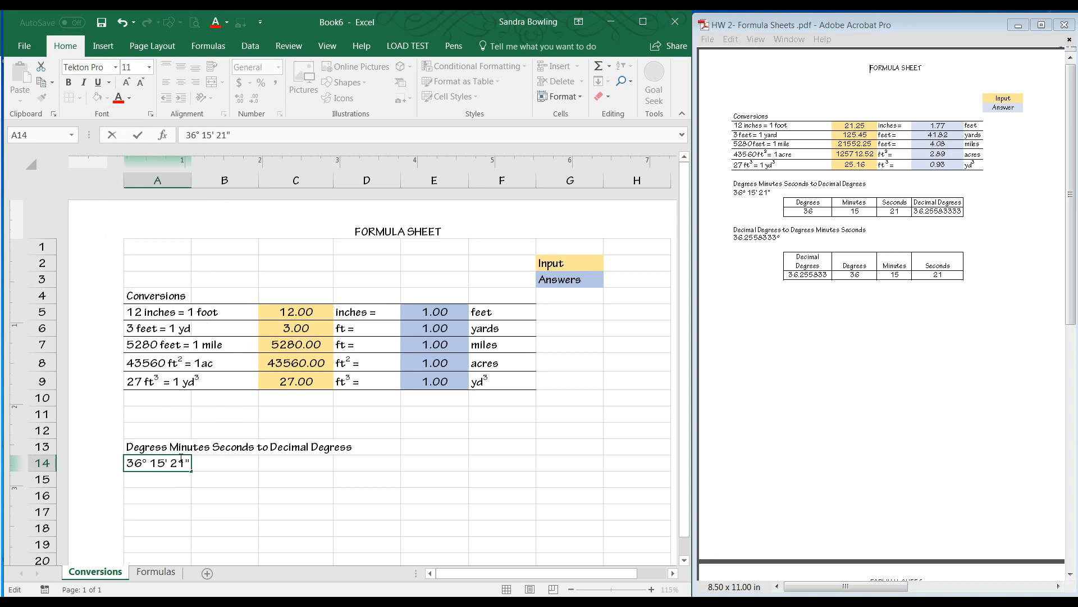
Enter the column heading Degrees in B15.
click(267, 493)
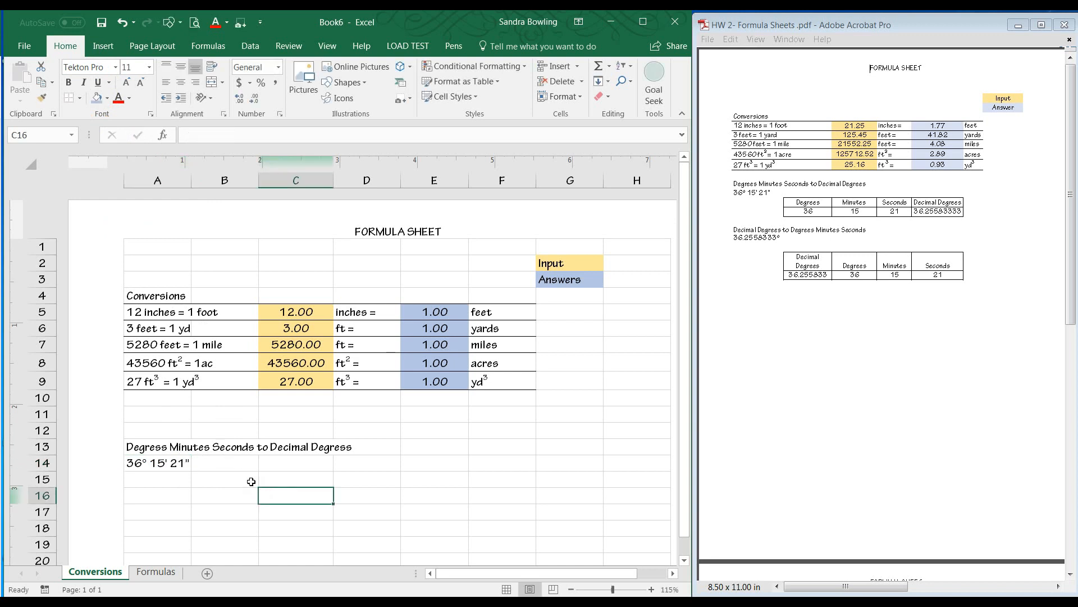
click(251, 479)
text(Degrees)
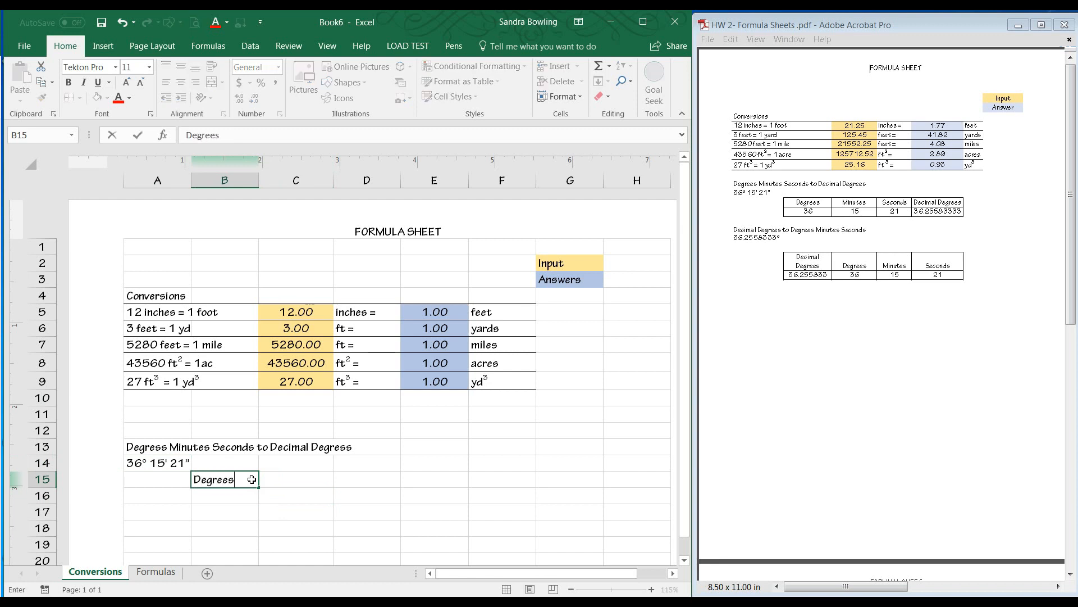
key(Tab)
Enter the heading Minutes in C15, correcting its spelling in the formula bar.
text(minutes)
key(BackSpace)
key(BackSpace)
key(BackSpace)
key(BackSpace)
key(BackSpace)
key(BackSpace)
key(BackSpace)
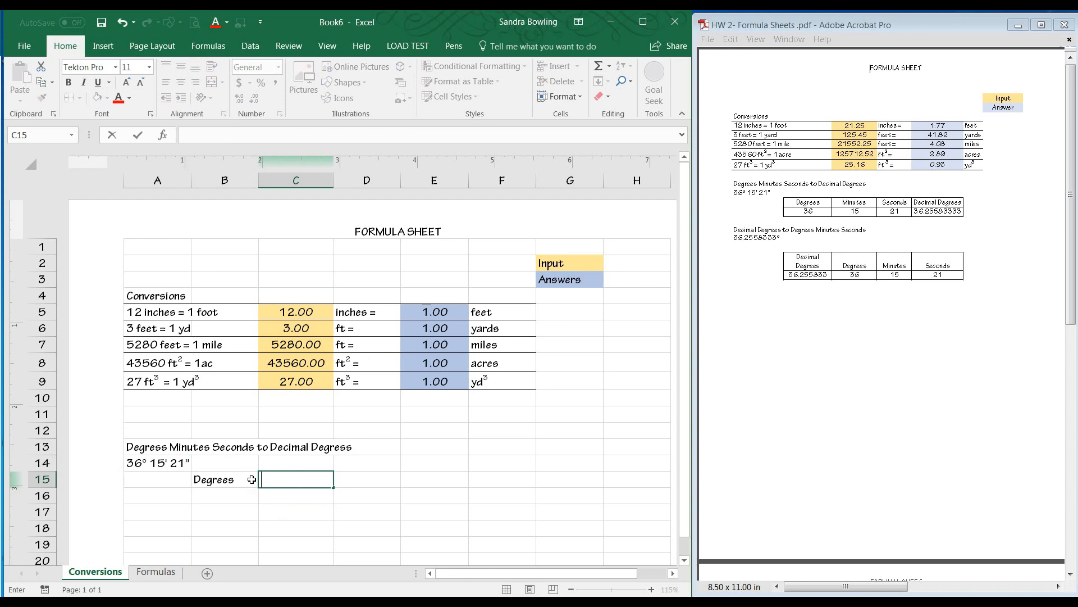
text(Minutrses)
key(Tab)
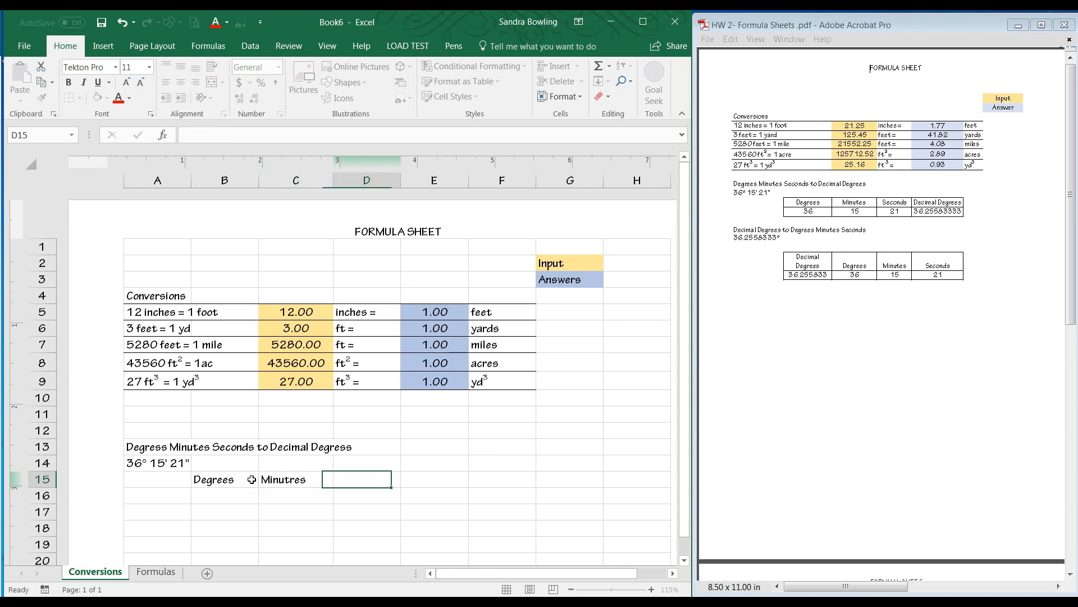
key(Left)
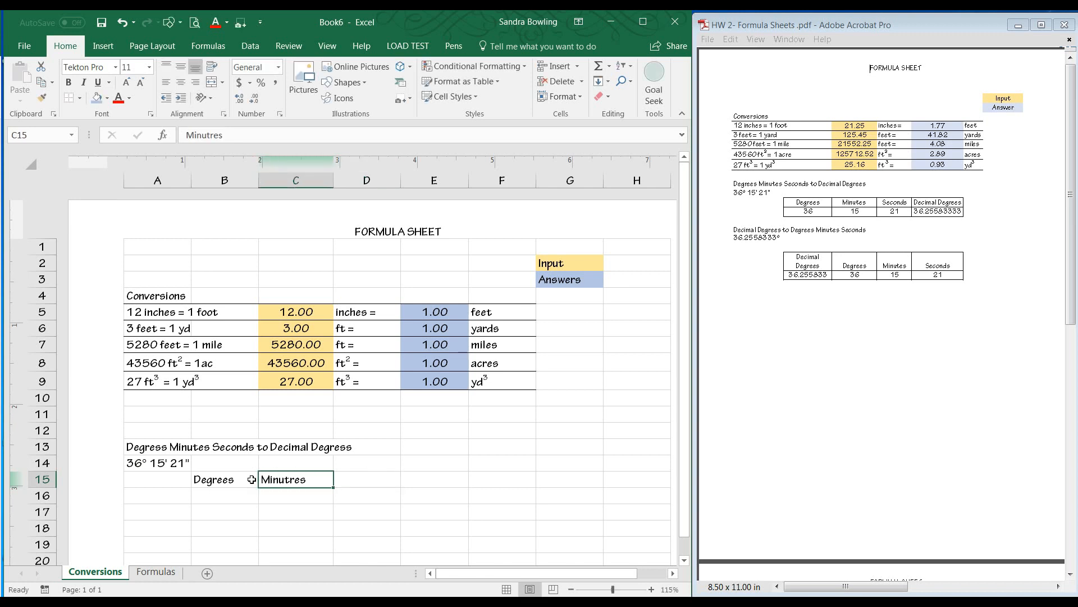
click(209, 136)
key(BackSpace)
click(372, 474)
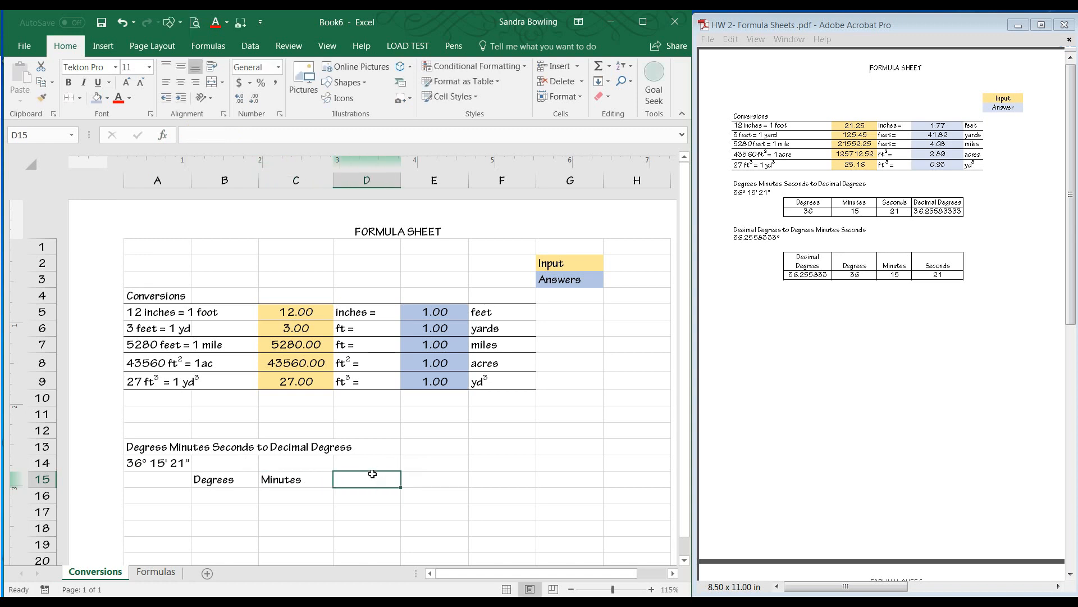
Enter the headings Seconds in D15 and Decimal Degrees in E15.
text(Seconds)
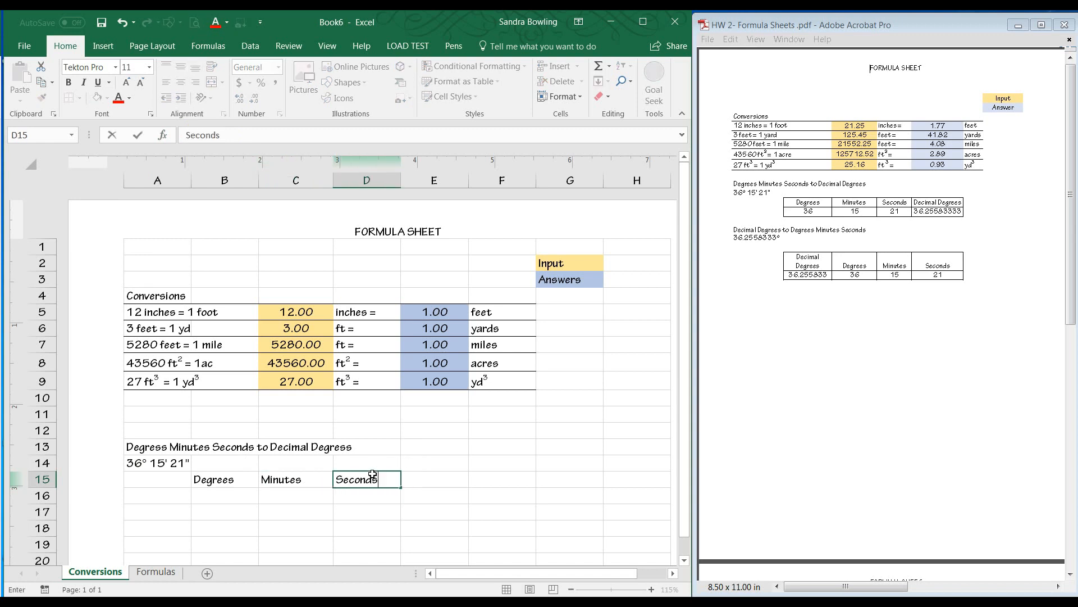
click(424, 481)
text(De)
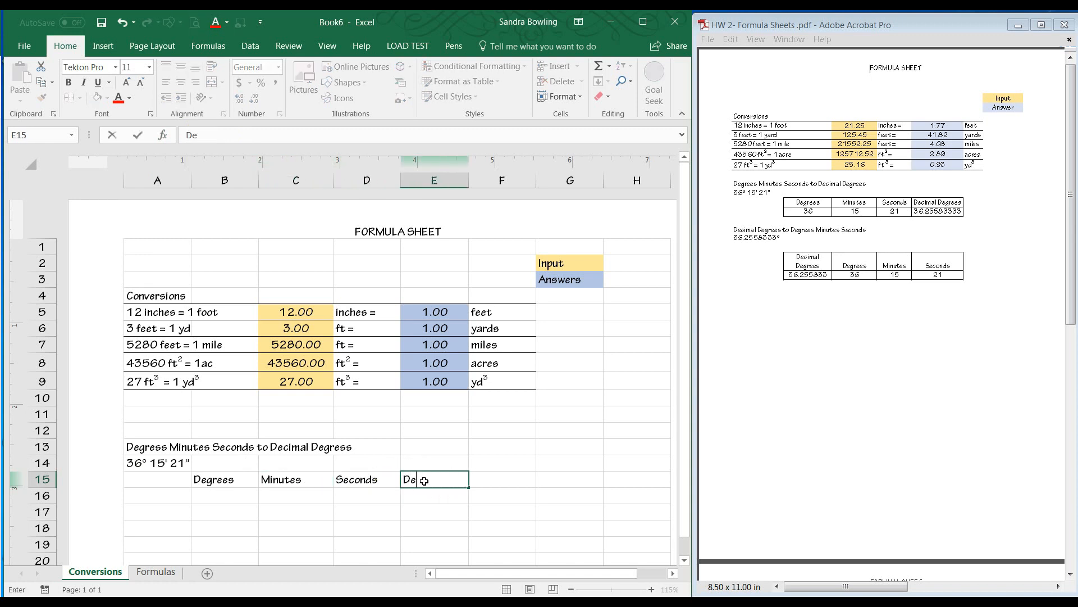
text(cimal)
text( Degre)
text(ss)
key(BackSpace)
key(BackSpace)
text(es)
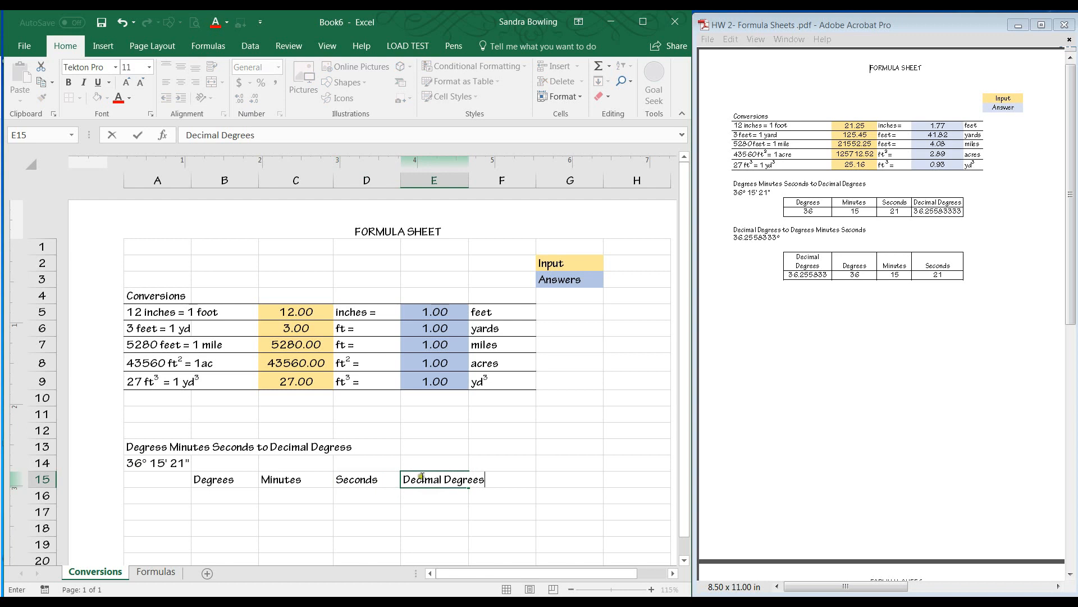
Edit the A13 heading in the formula bar to fix the misspelled Degrees words.
click(155, 451)
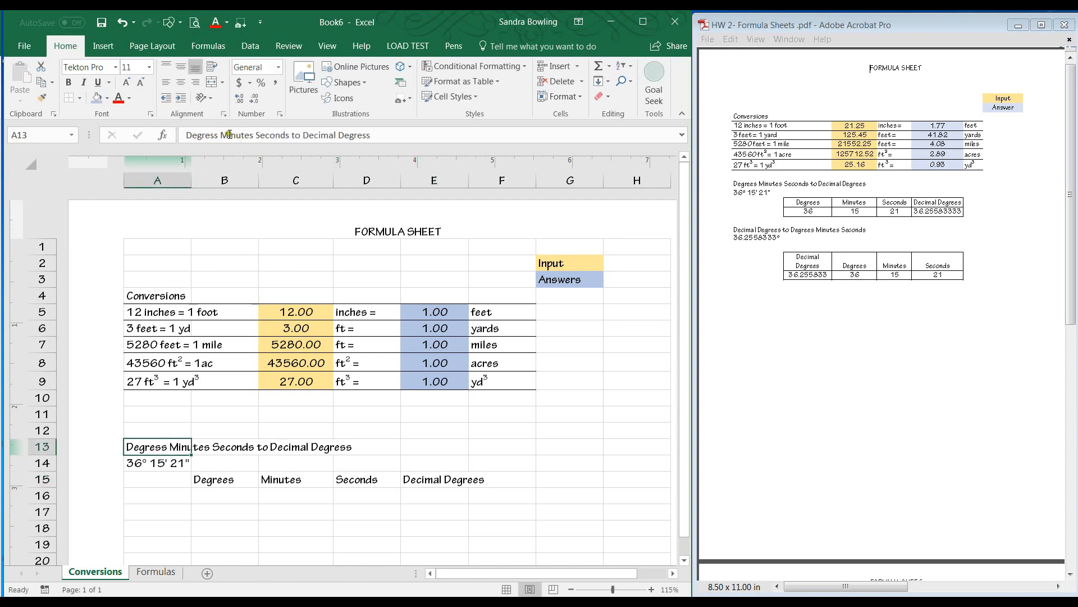
click(211, 135)
key(BackSpace)
text(e)
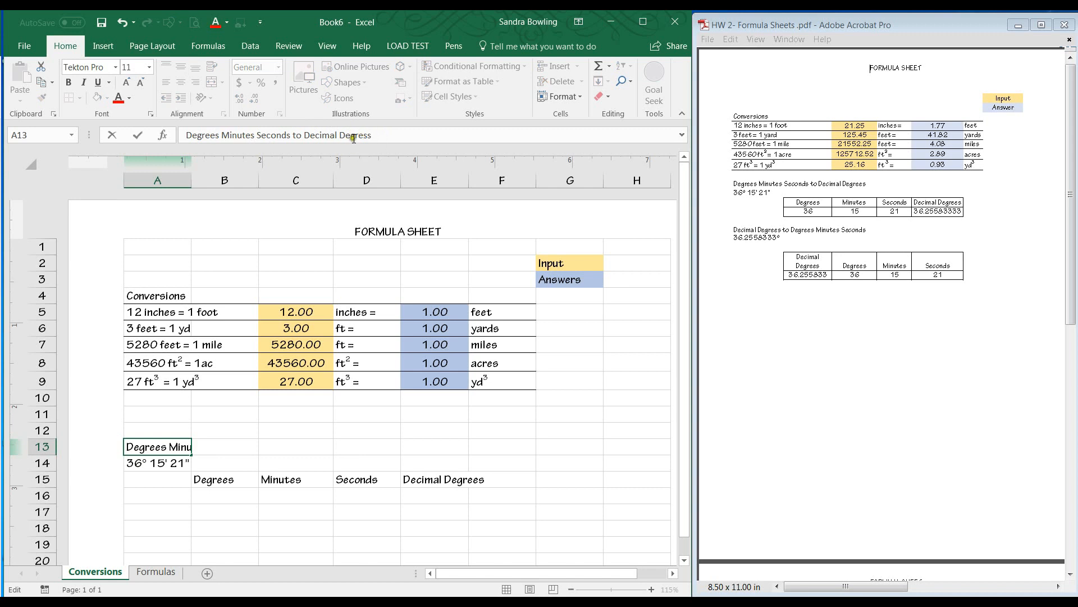
click(376, 140)
key(BackSpace)
text(`)
key(BackSpace)
click(360, 477)
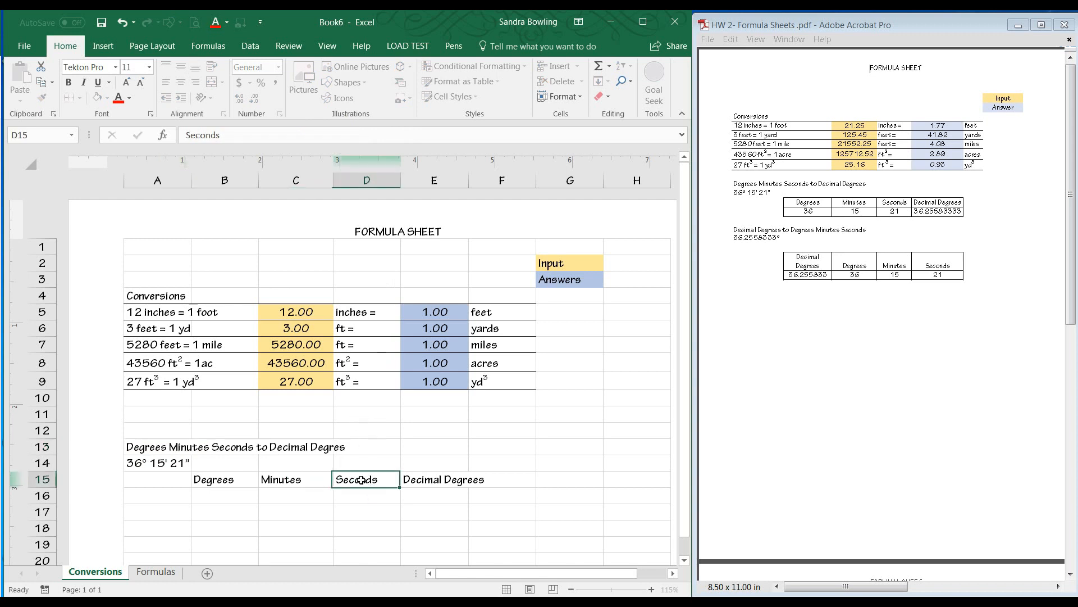
Run a spelling check and change Degres to Degrees in the A13 heading.
click(161, 453)
click(299, 45)
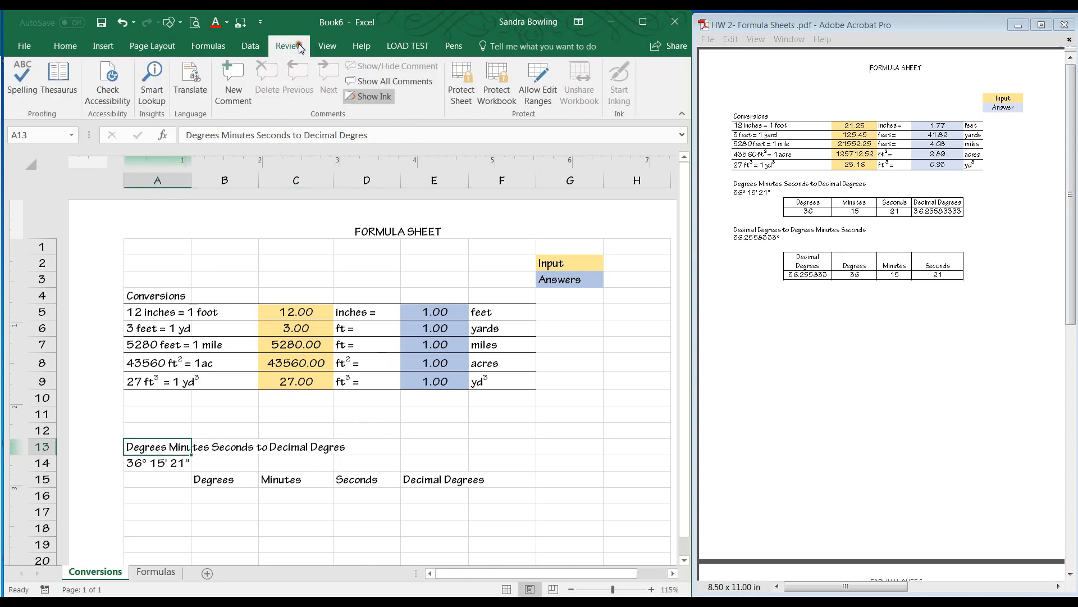
click(23, 79)
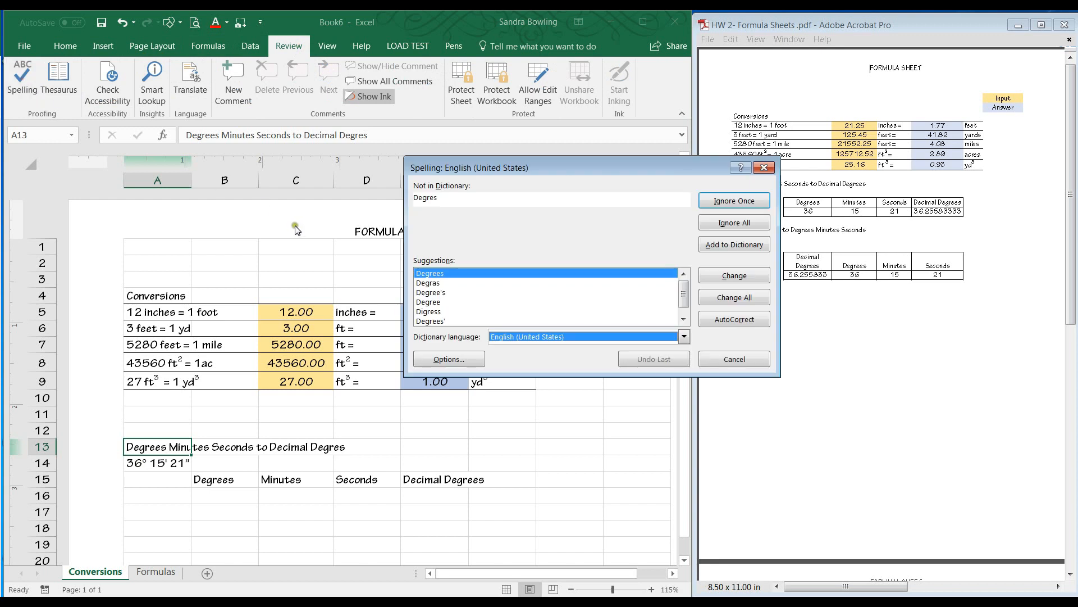
click(427, 274)
click(734, 283)
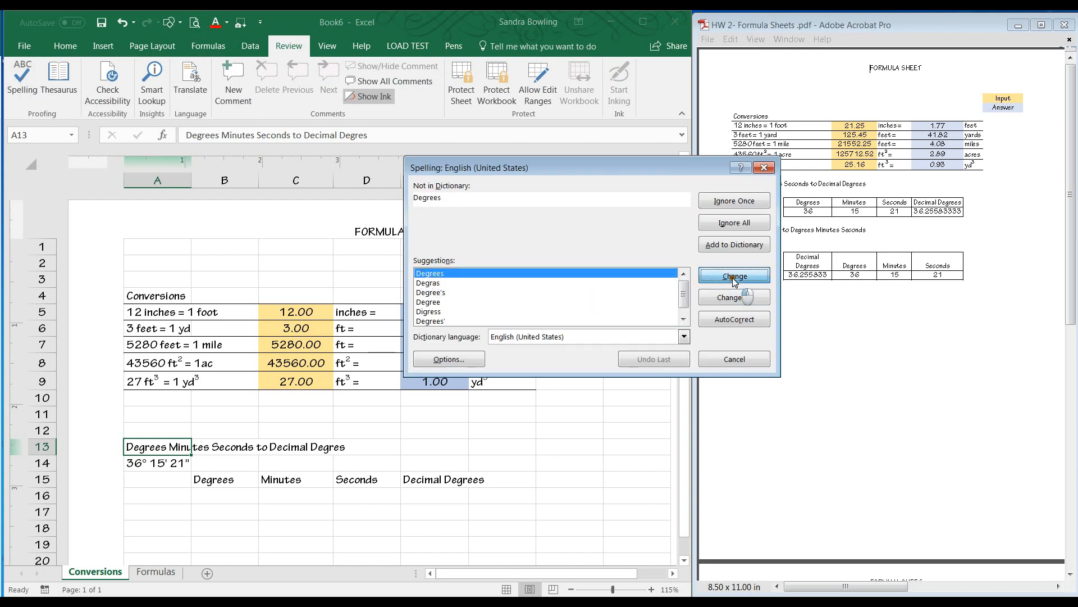
click(517, 348)
click(724, 362)
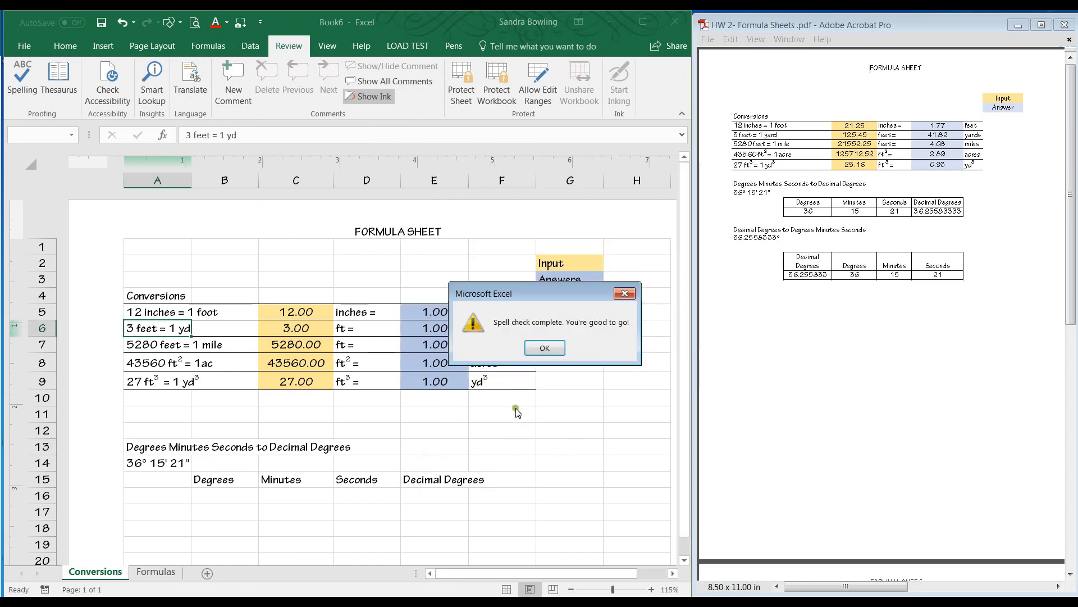
click(542, 348)
Enter the values 36, 15 and 21 in B16, C16 and D16.
click(236, 494)
text(35)
key(BackSpace)
text(6)
key(Tab)
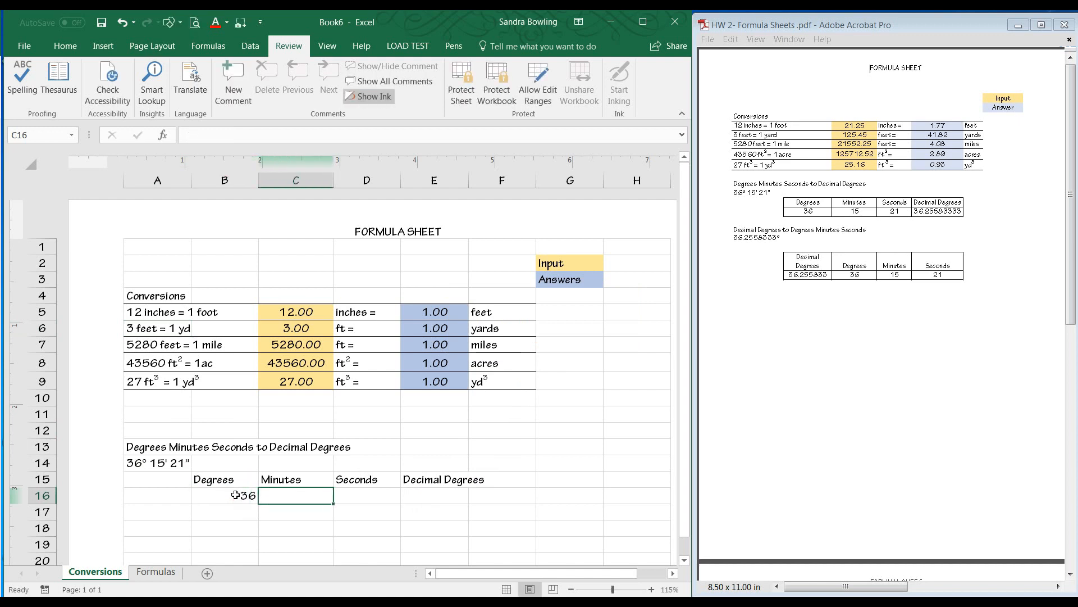
text(15)
key(Tab)
text(21)
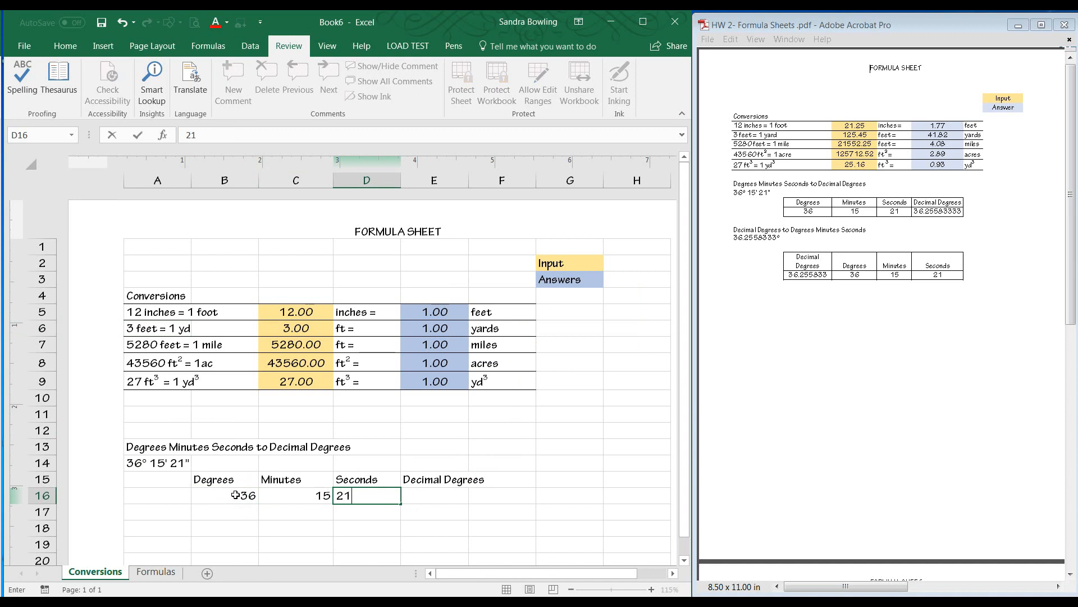
key(Tab)
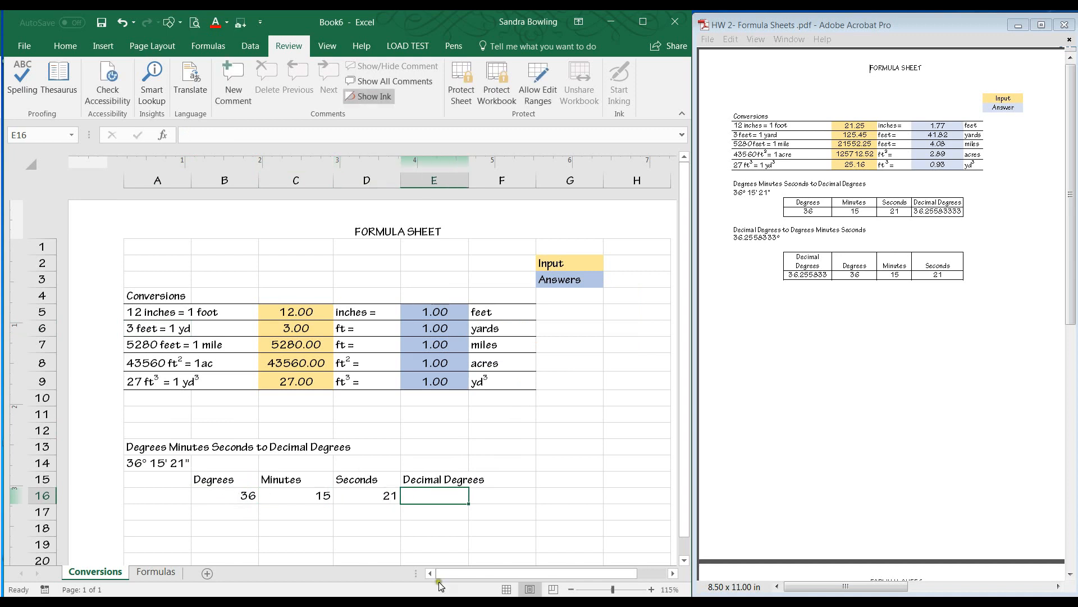
Wrap the text of the Decimal Degrees heading in E15.
click(438, 478)
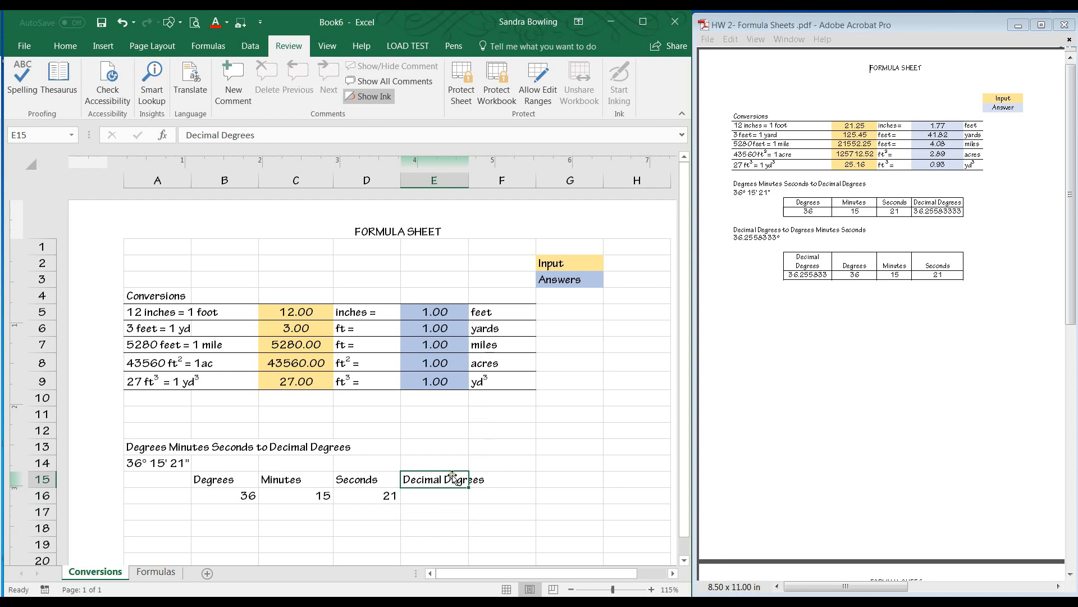
click(433, 502)
click(420, 481)
click(75, 46)
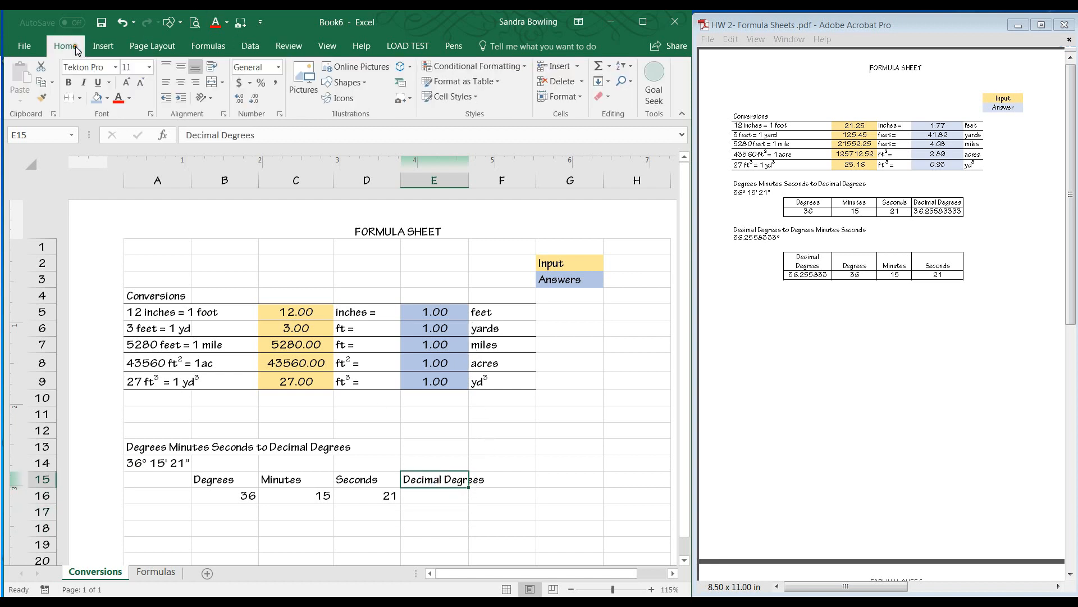
click(646, 20)
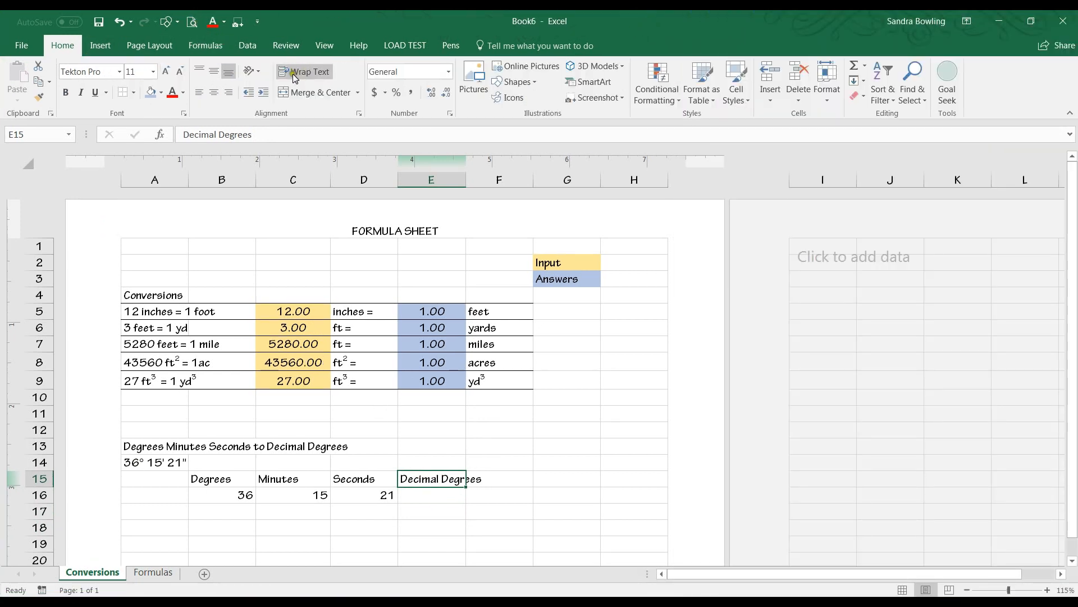
click(306, 78)
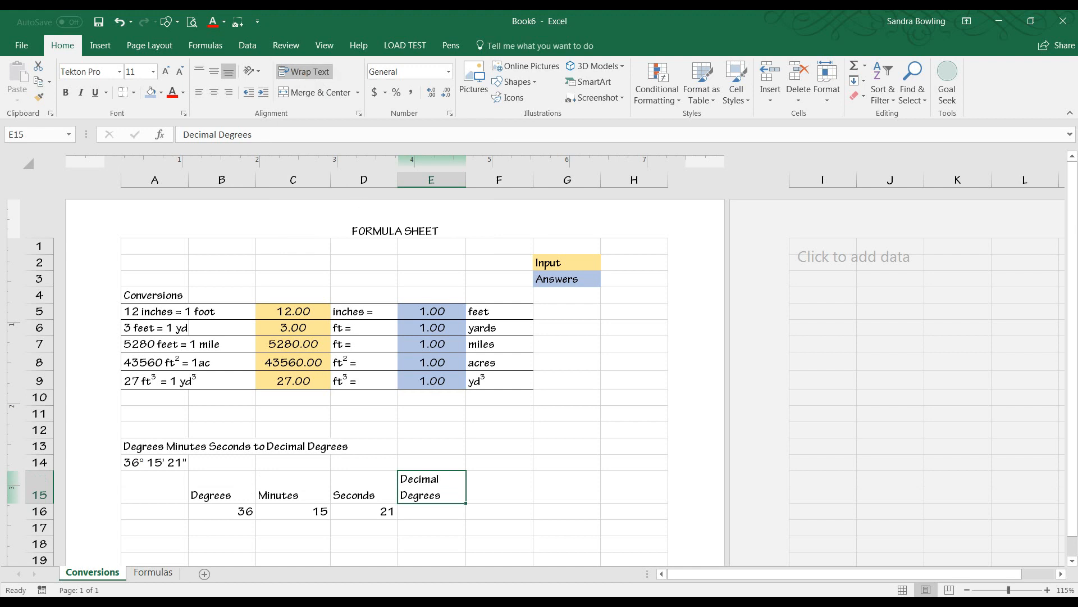
Center the headings and values in B15:E16.
click(372, 509)
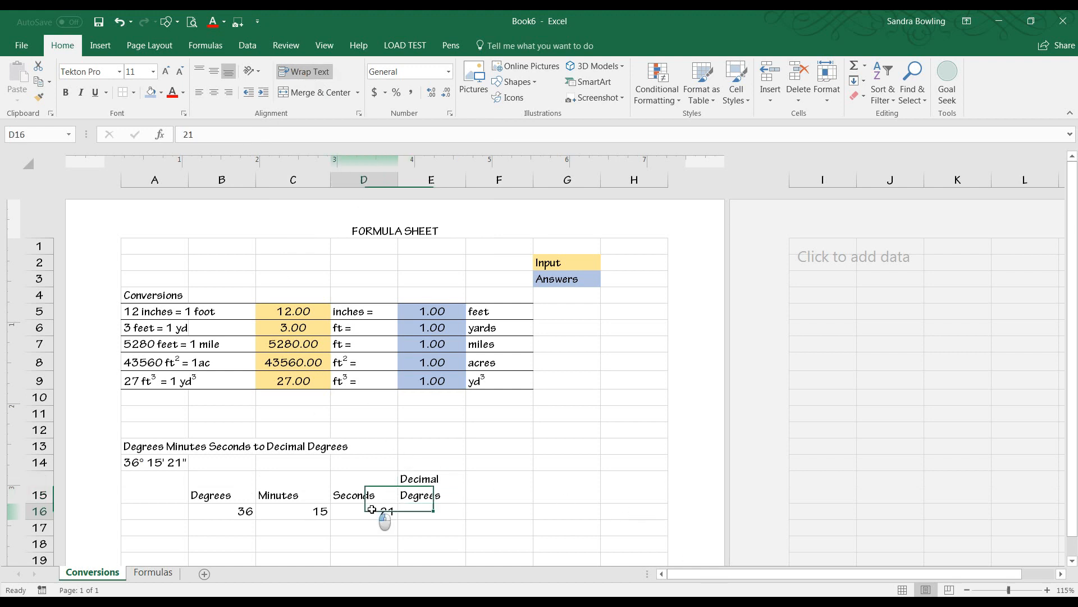
drag(216, 493, 429, 519)
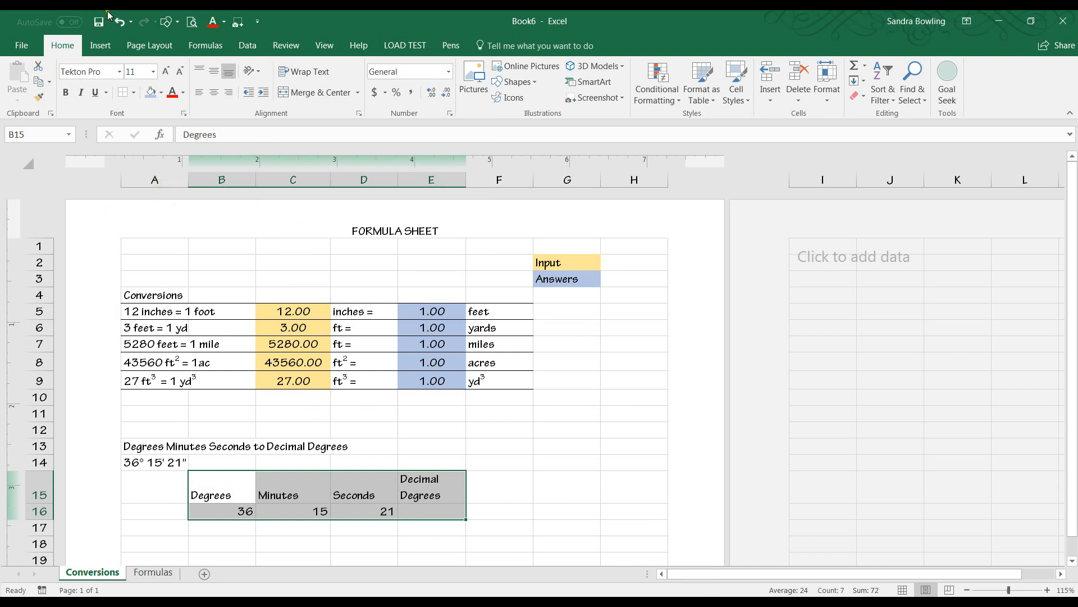
click(161, 214)
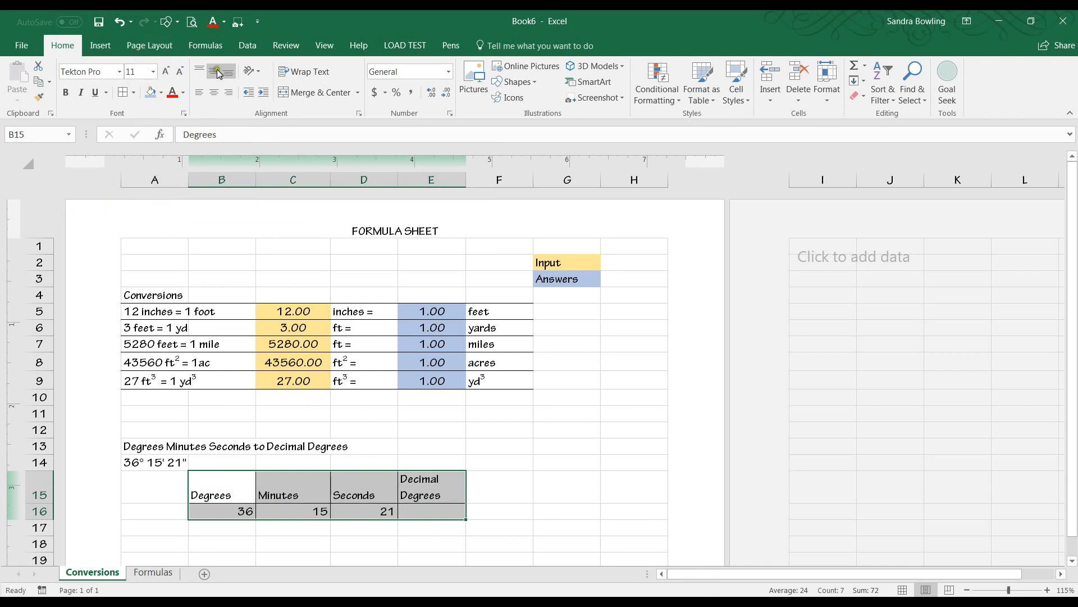
click(214, 92)
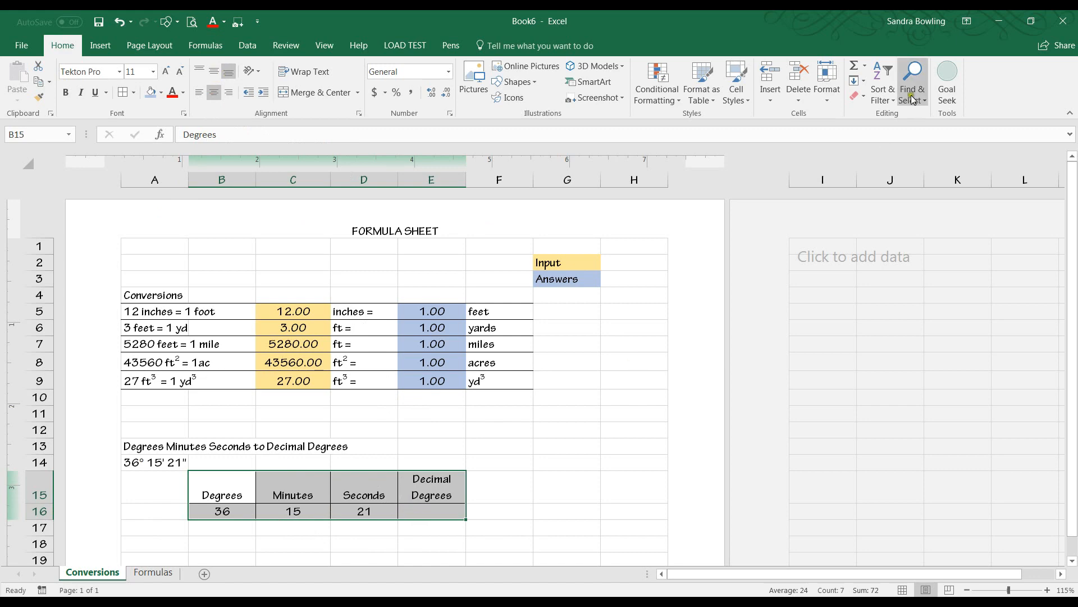
Restore the Excel window and resize it to sit beside the reference PDF formula sheet.
click(1030, 20)
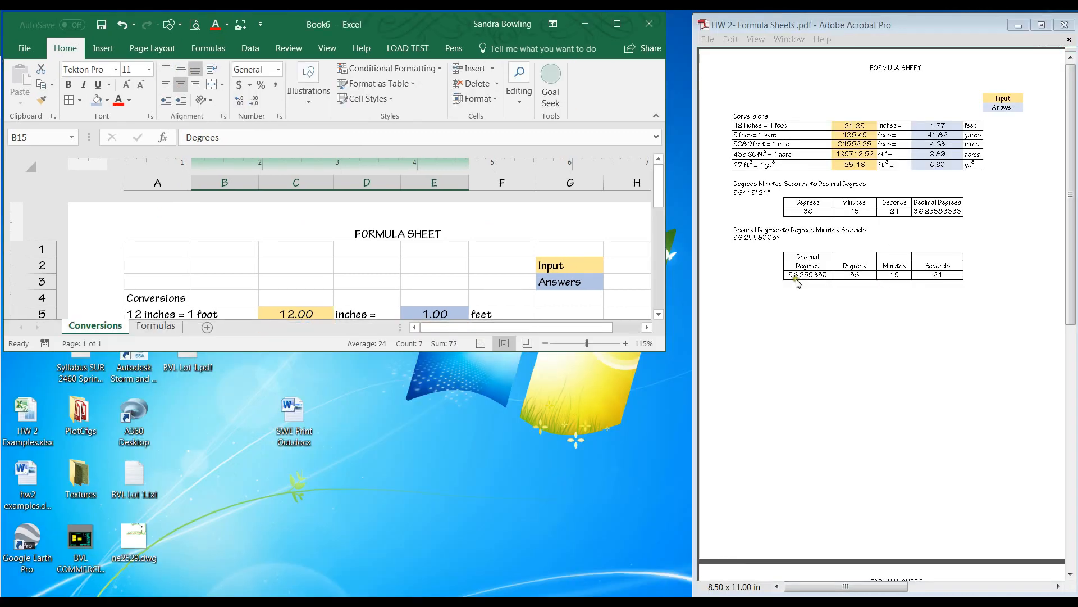
drag(600, 351, 618, 597)
drag(665, 524, 686, 525)
click(540, 510)
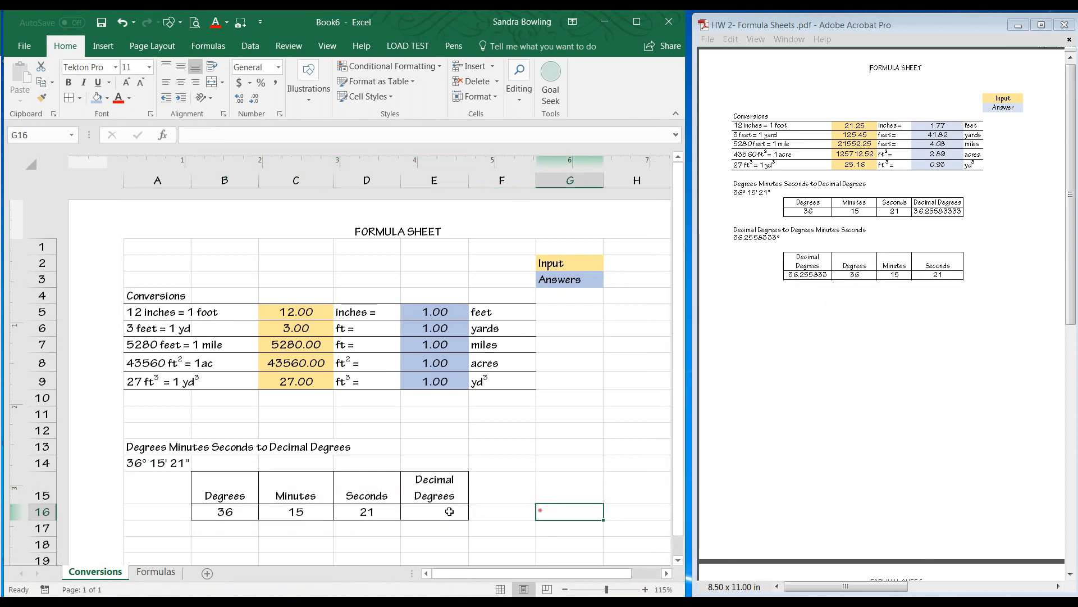
Enter the formula =B16+C16/60+D16/3600 in E16 to convert the degrees, minutes and seconds to decimal degrees.
click(420, 516)
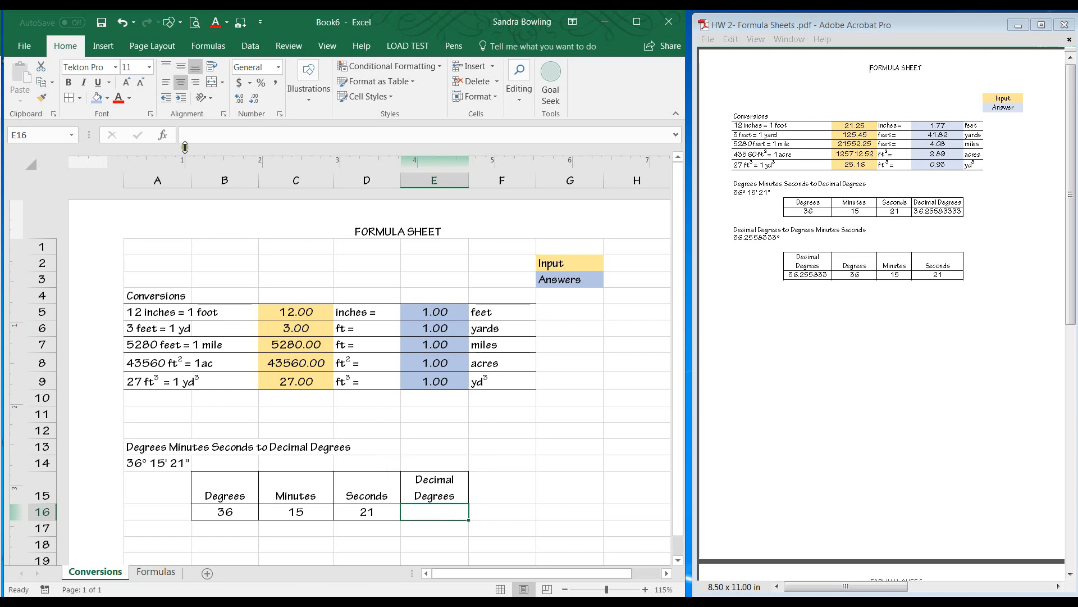
click(197, 131)
text(=)
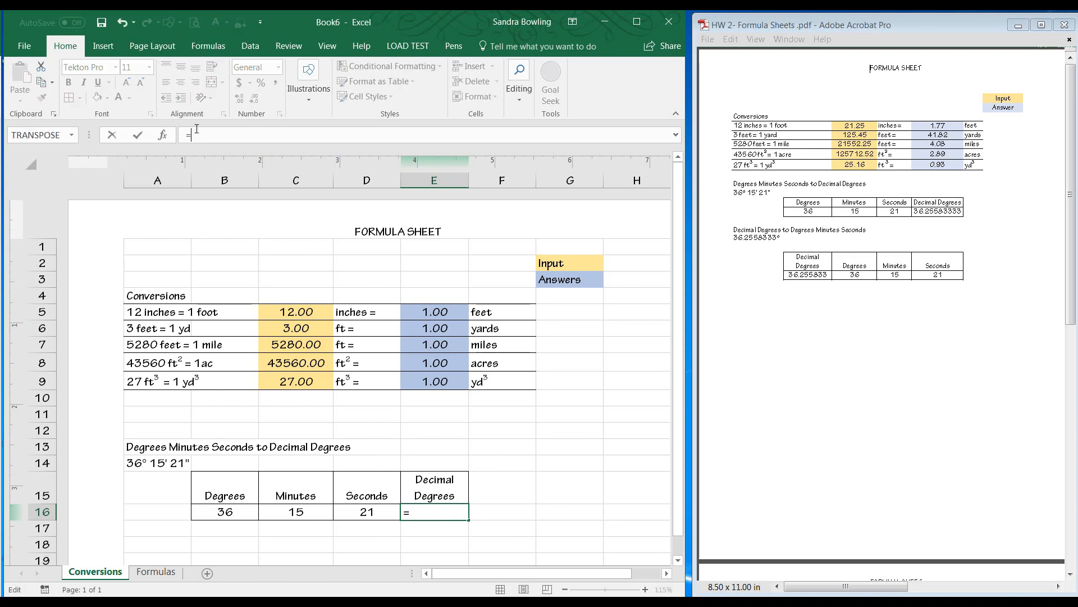
click(242, 511)
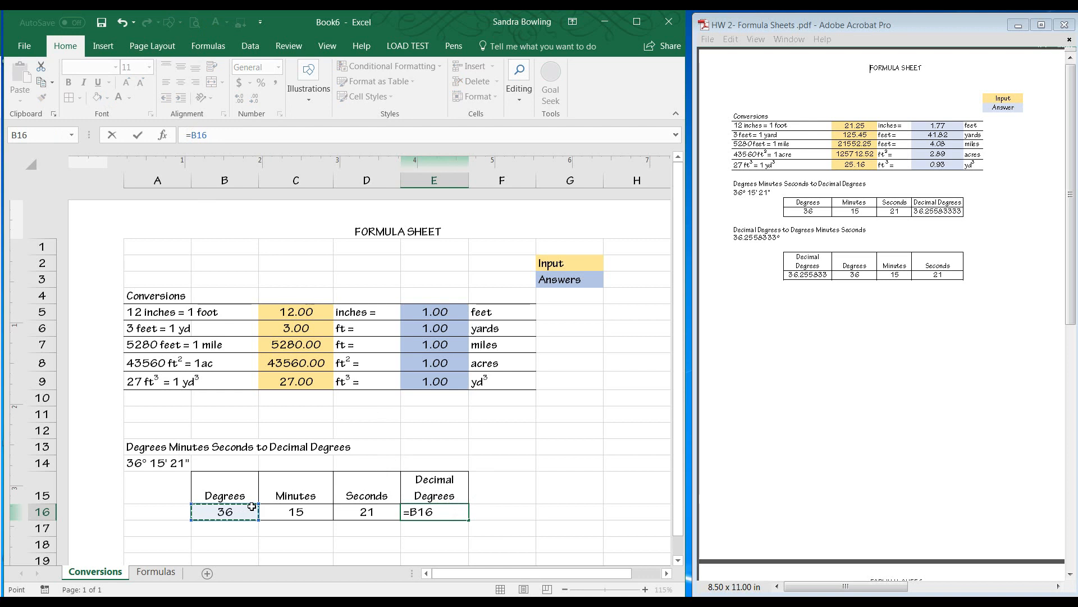
text(+)
click(311, 512)
text(/)
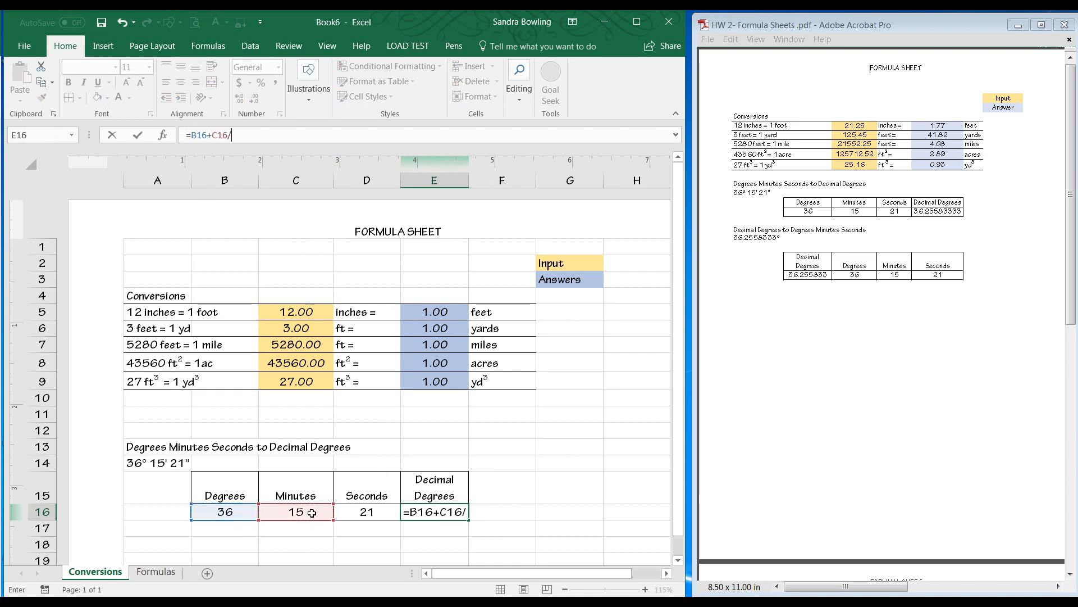
text(60+)
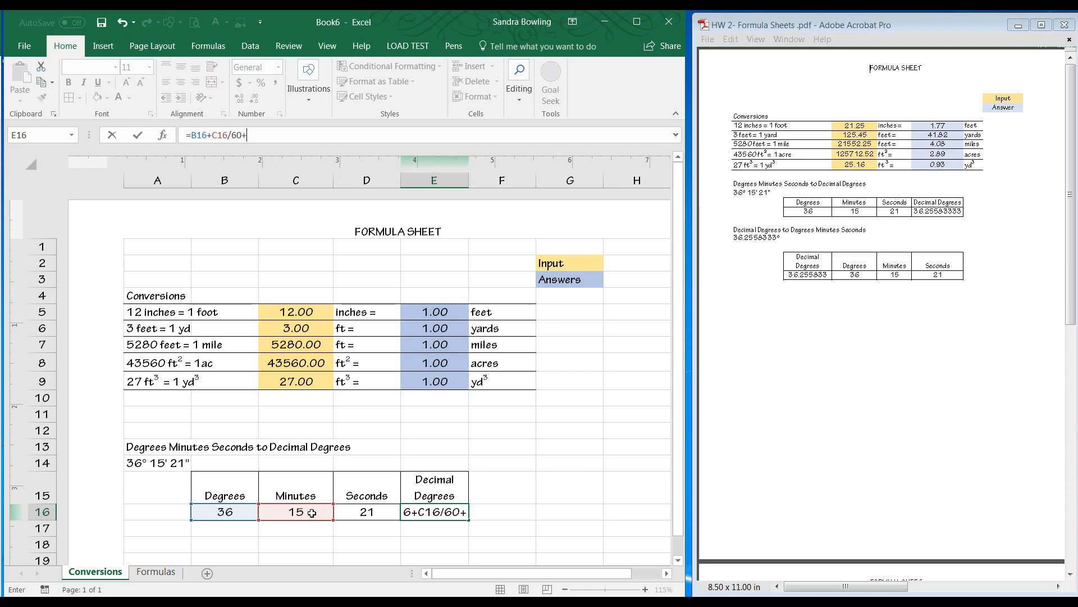
click(348, 519)
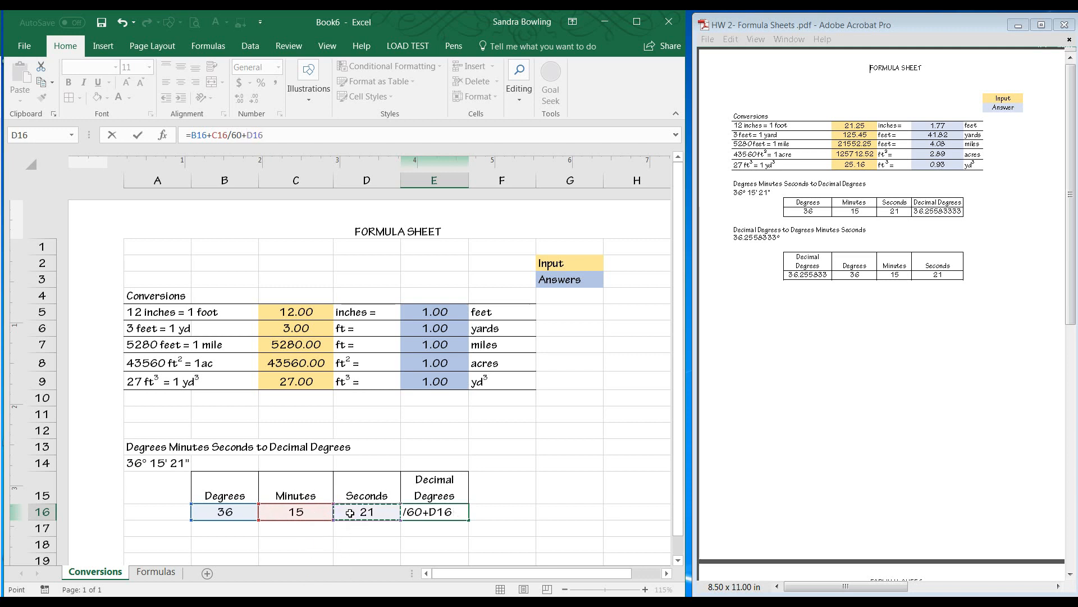
text(/3600)
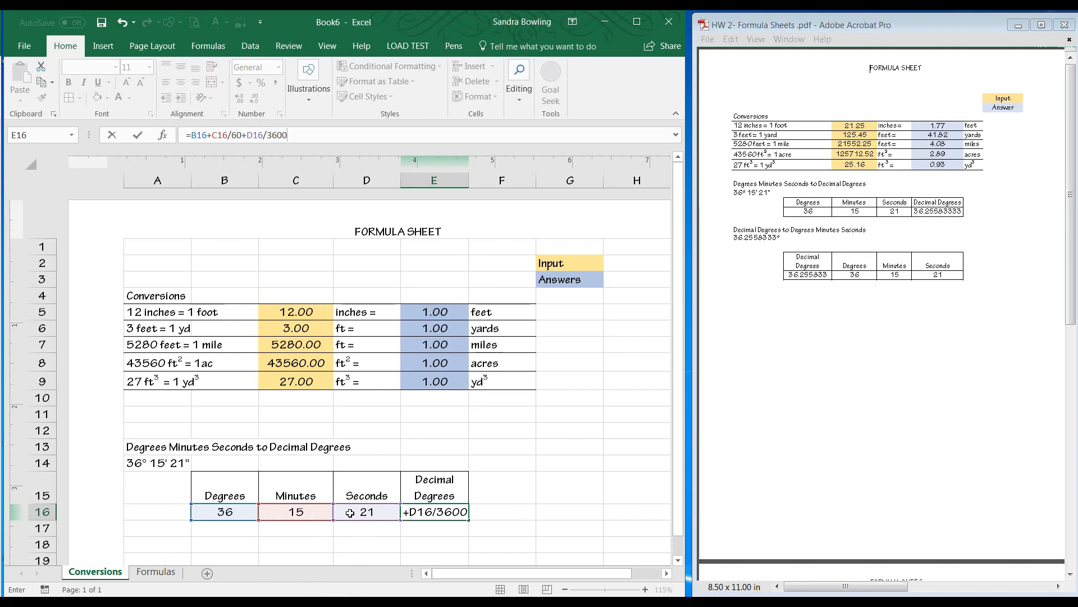
key(Return)
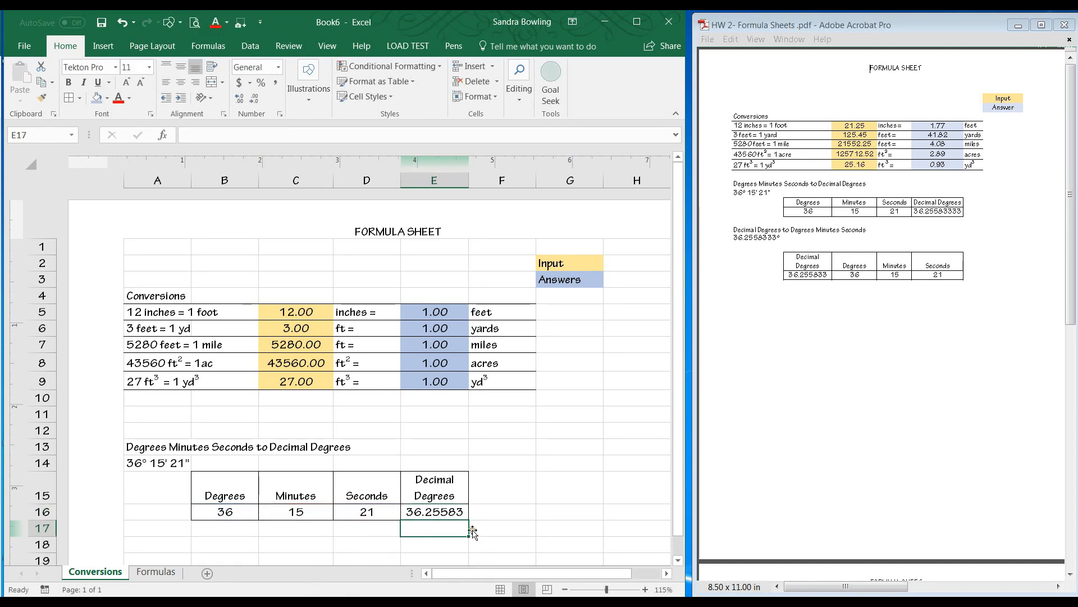
Enter the section heading Decimal Degrees to Degrees Minutes Seconds in A19.
click(451, 515)
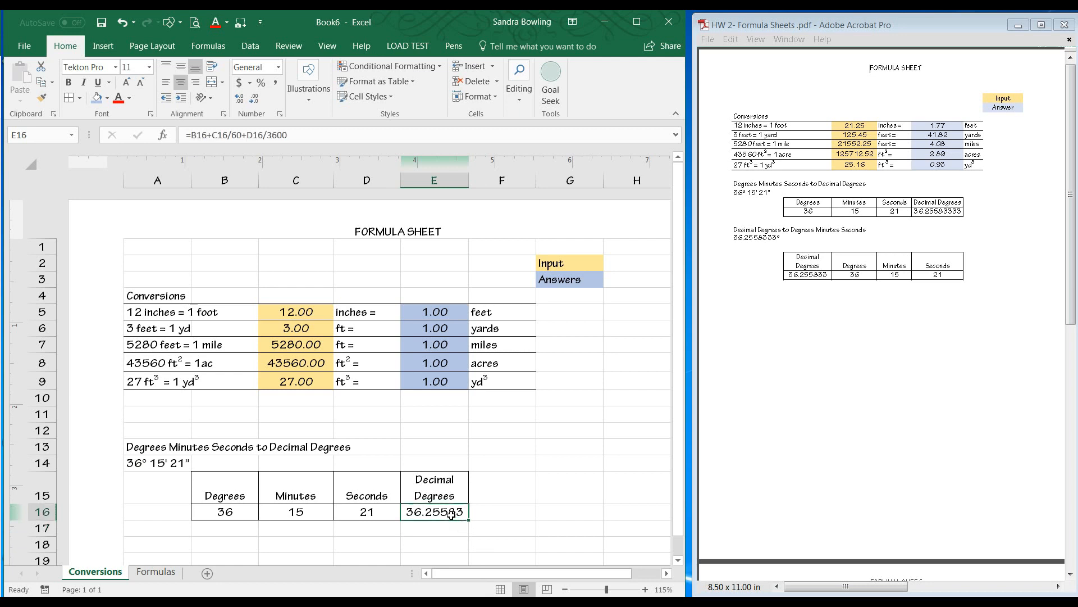
click(504, 496)
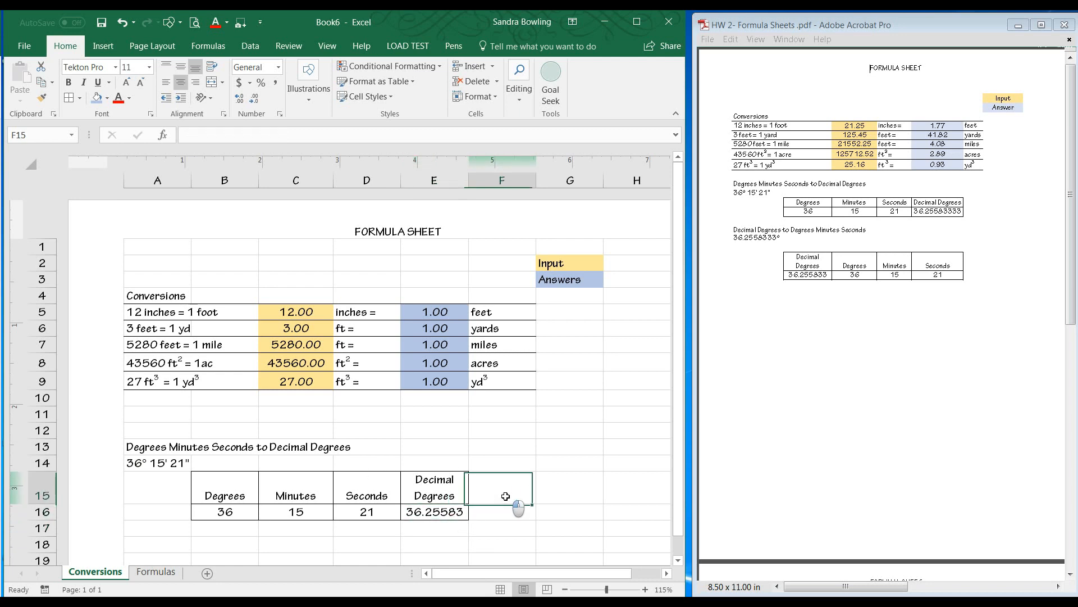
scroll(505, 496, down, 2)
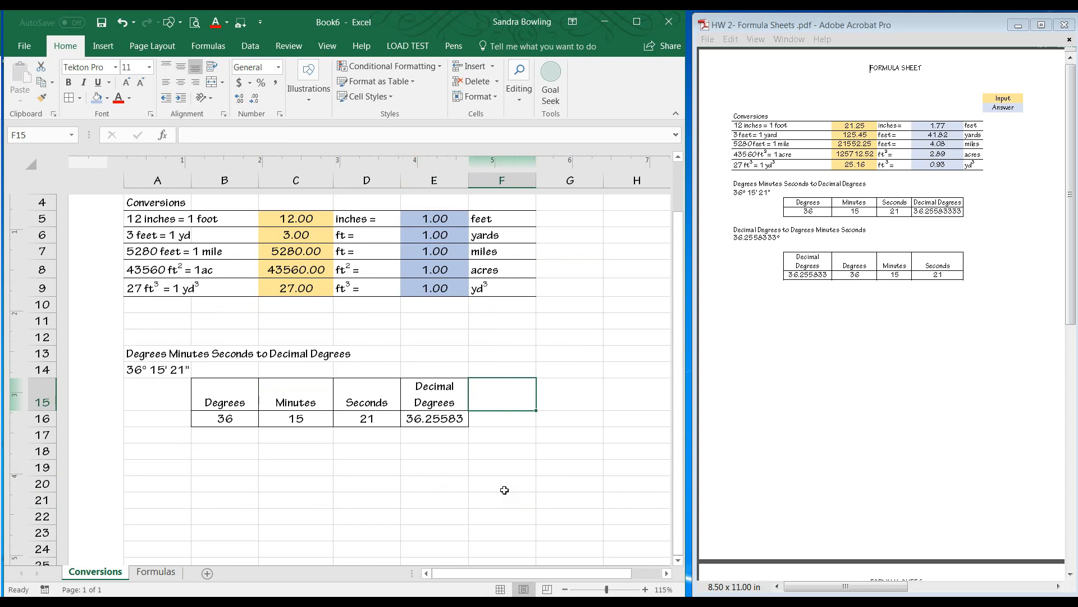
click(166, 464)
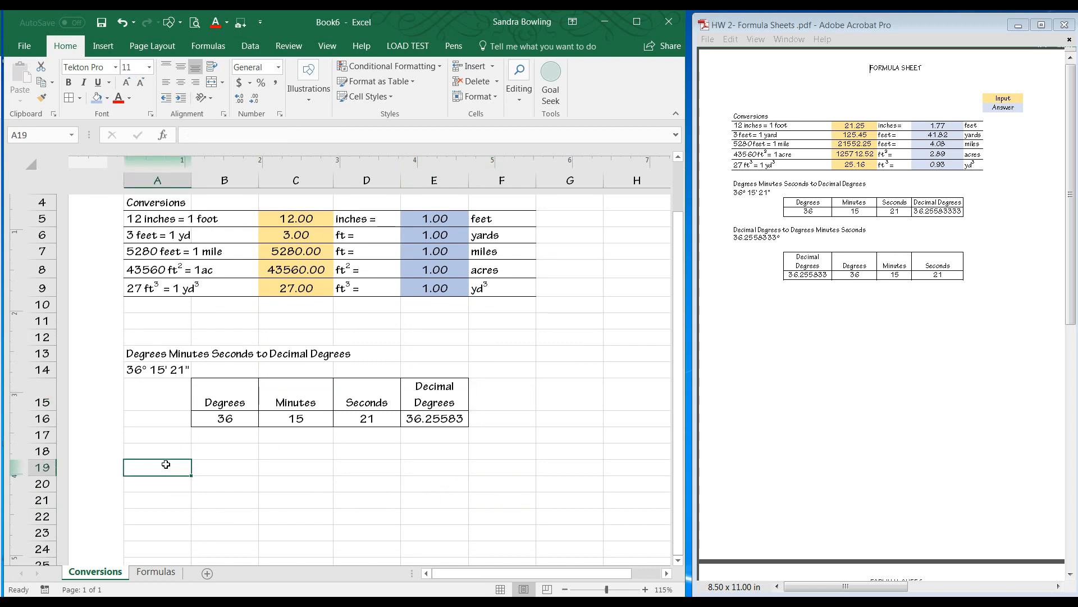
text(Decimal)
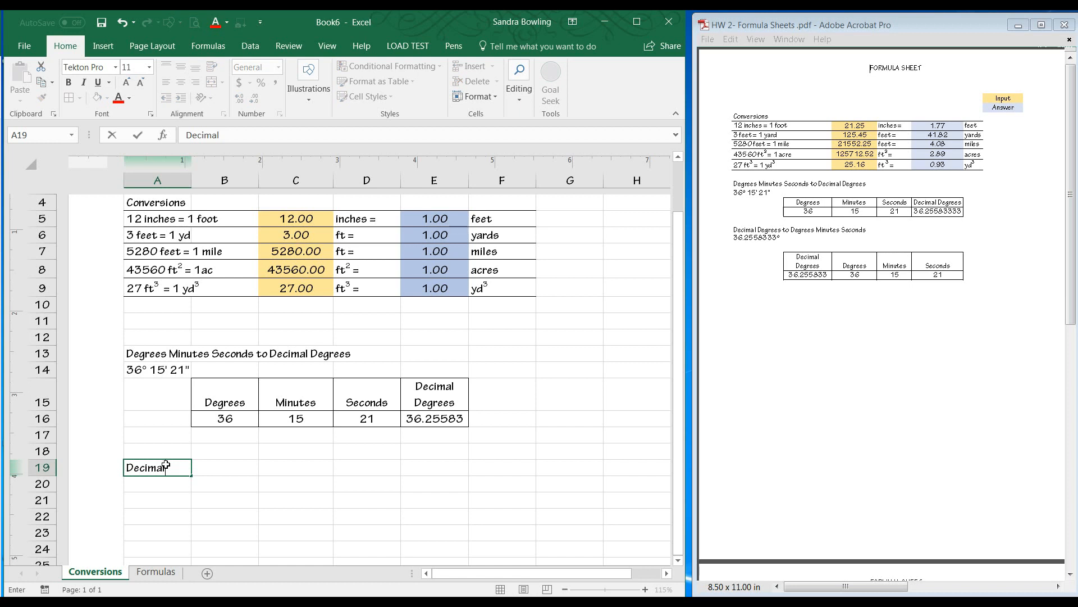
text( Degrees to Degrees Minutes)
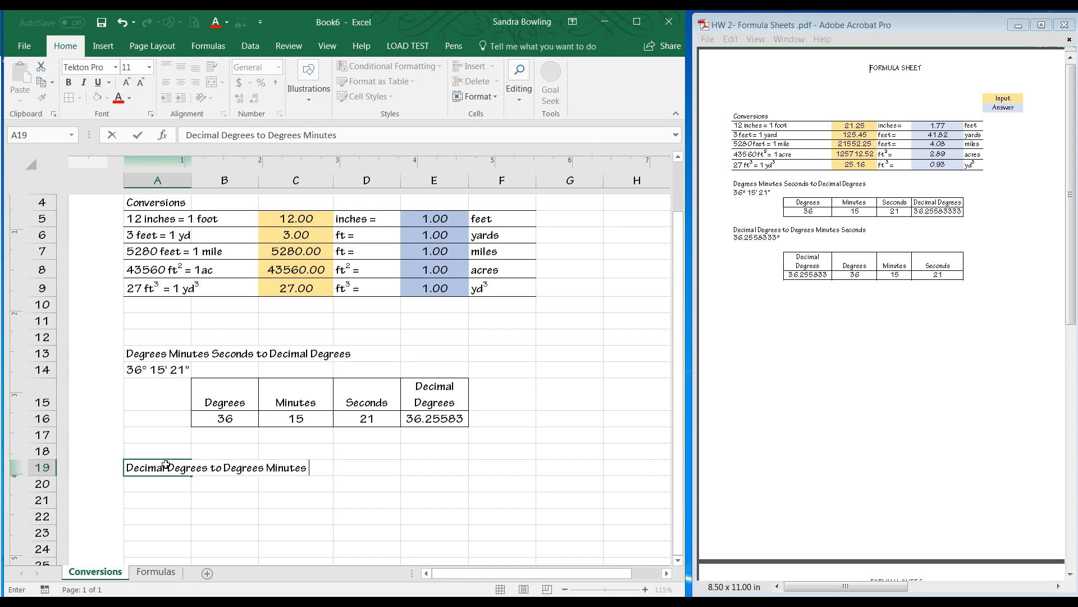
text( Seconds)
key(Return)
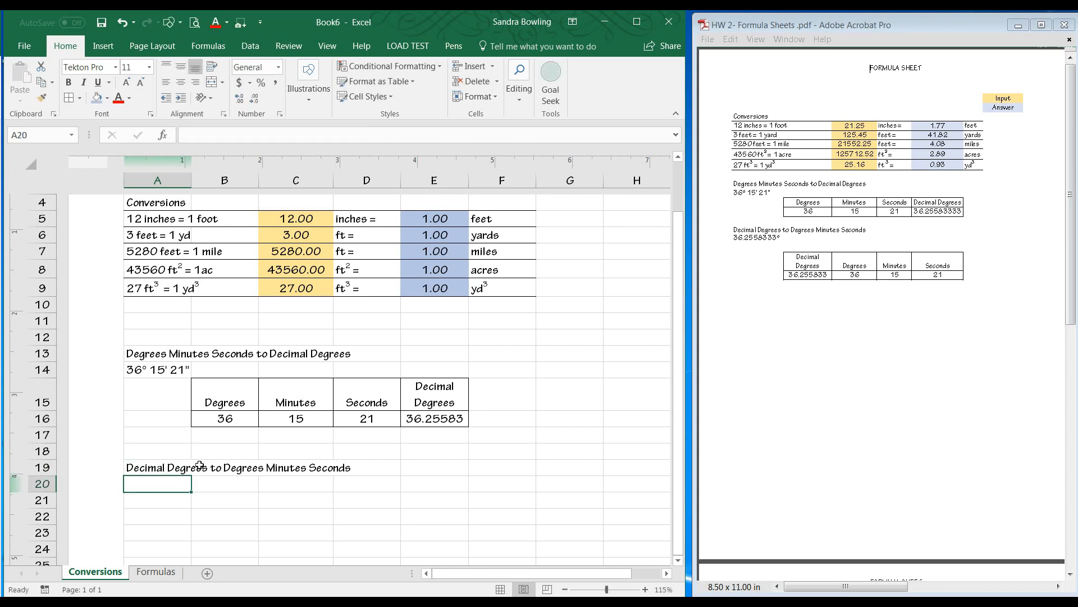
Enter the column headings Decimal Degress, Degrees, Minutes and Seconds across B20:E20.
click(223, 490)
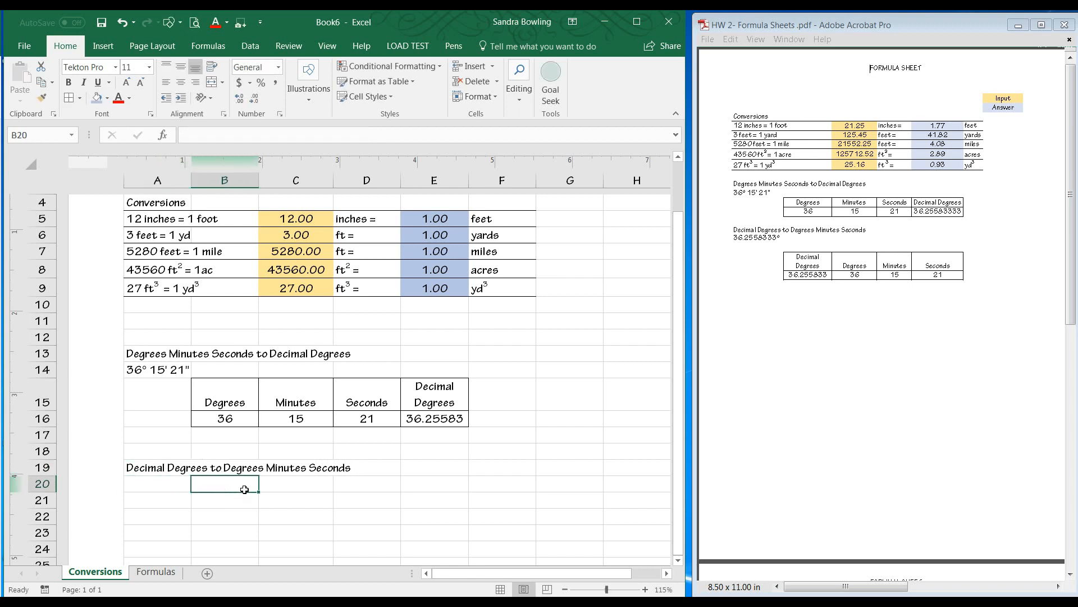
text(Decimal Degress)
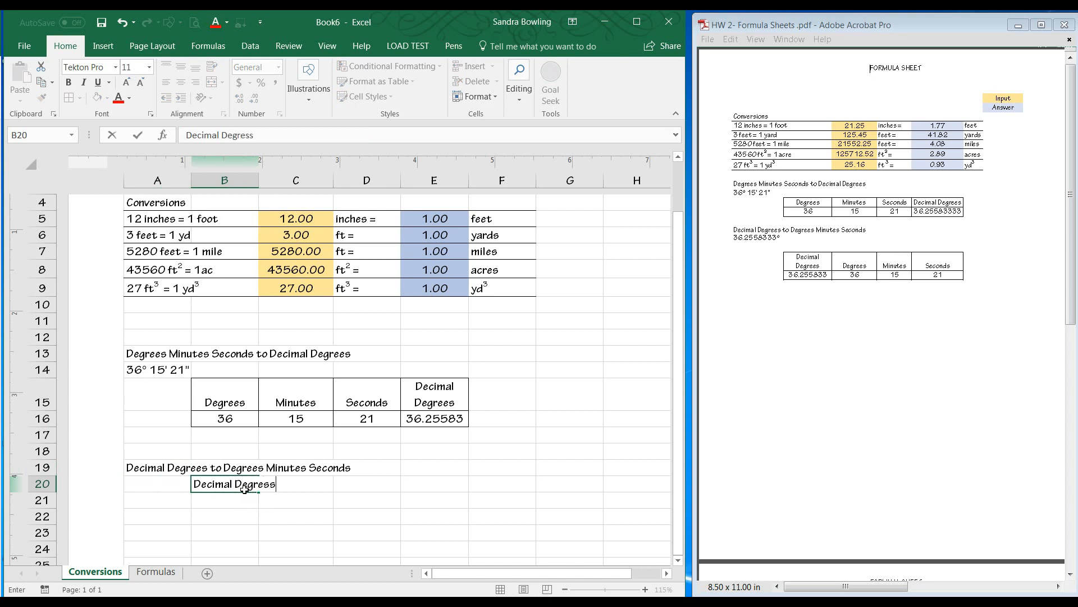
key(Tab)
text(De)
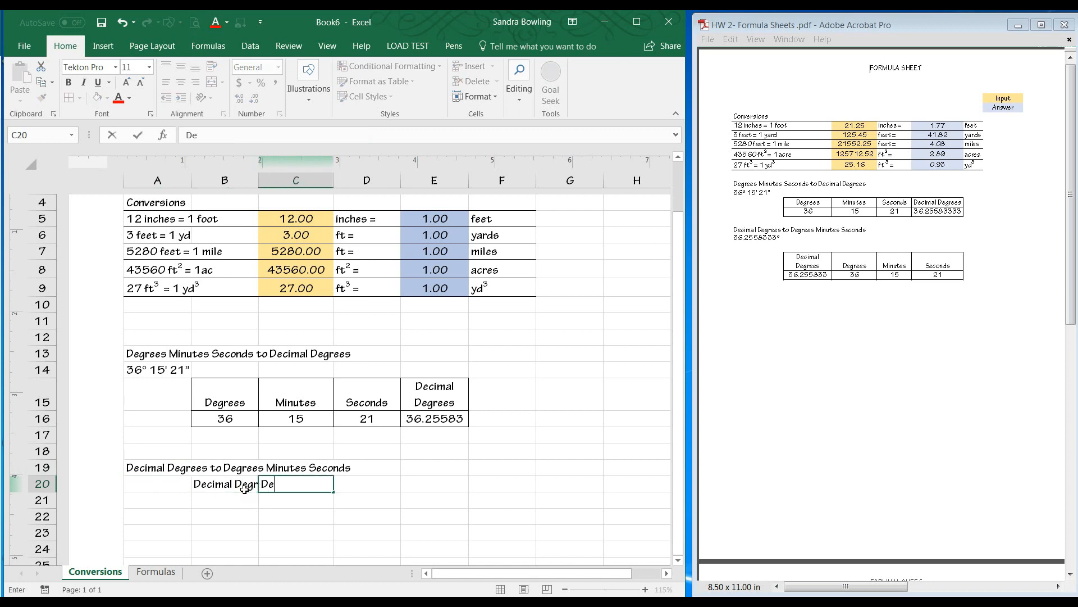
text(grees)
key(Tab)
text(Minutes)
key(Tab)
text(Seconds)
Wrap the text of the Decimal Degress heading in B20.
click(227, 486)
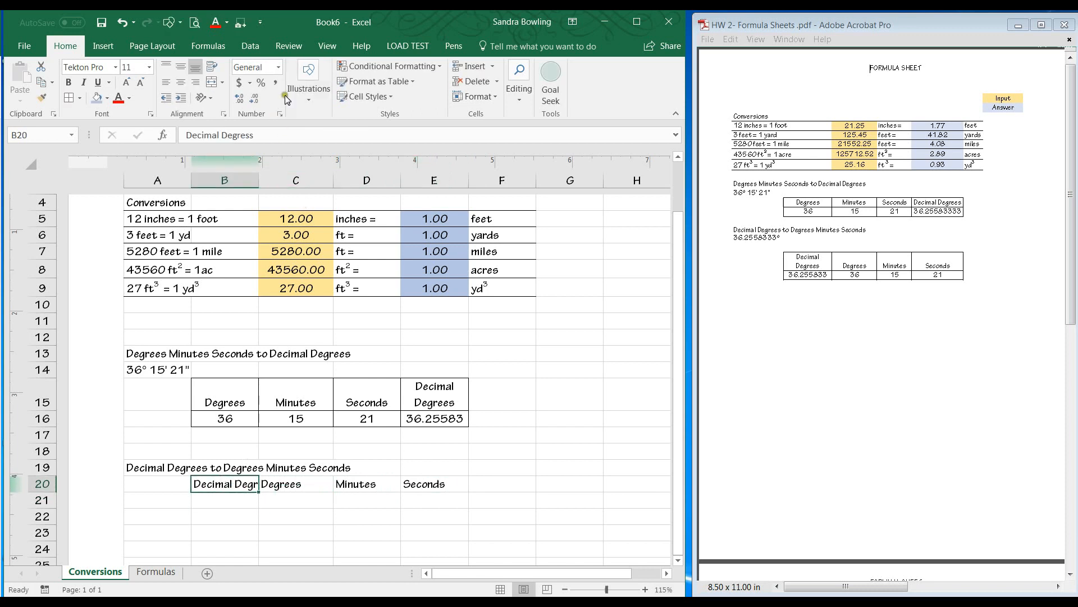
click(212, 66)
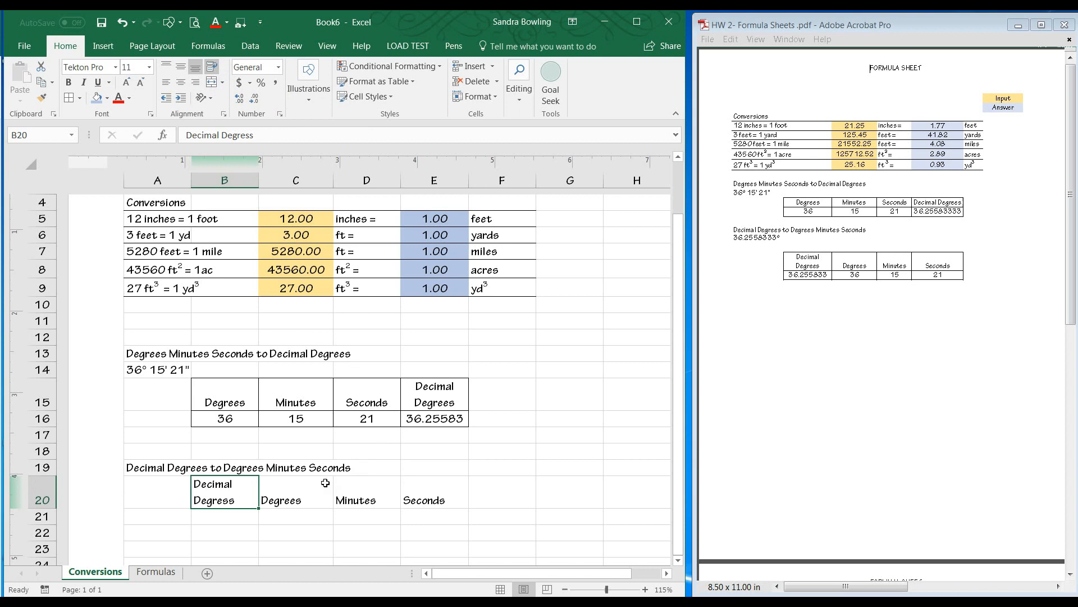
click(323, 530)
click(239, 516)
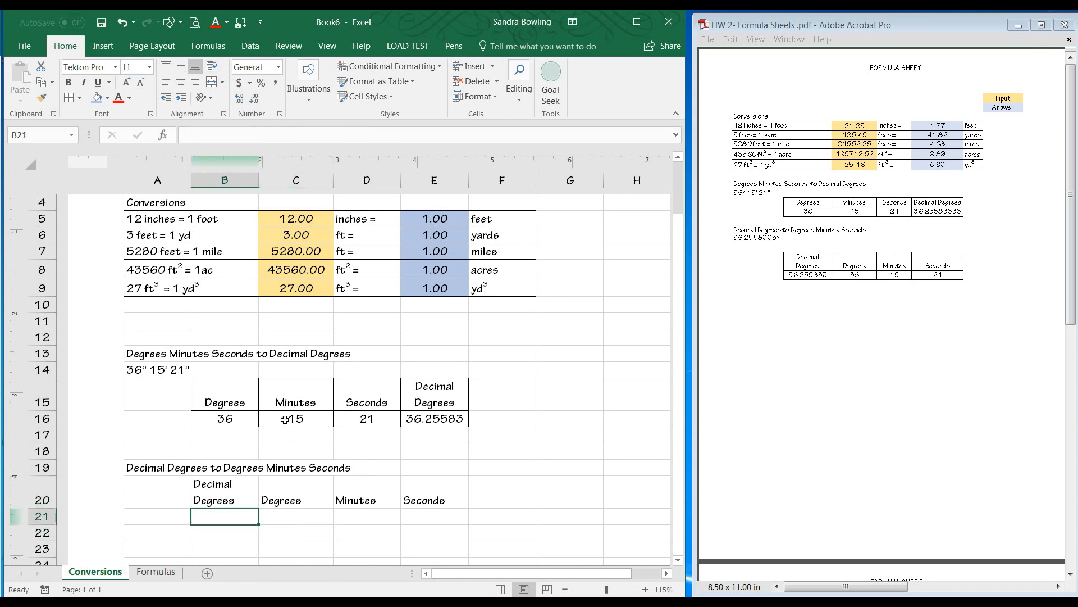
Move the four column headings from B20:E20 down one row to B21:E21.
scroll(289, 416, down, 1)
drag(229, 447, 415, 457)
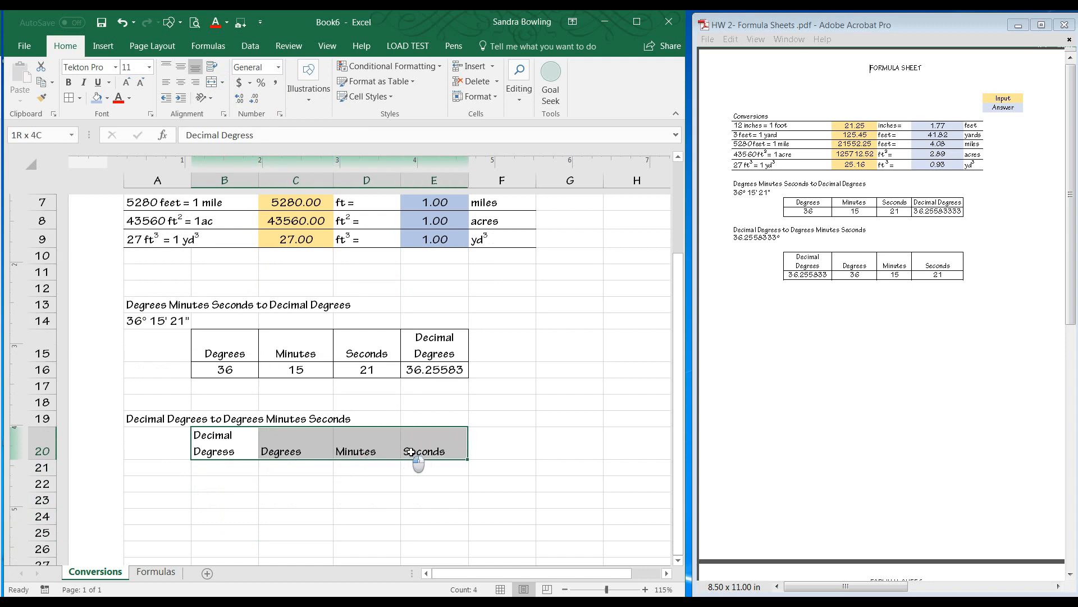
click(296, 502)
drag(228, 444, 426, 455)
drag(423, 459, 432, 478)
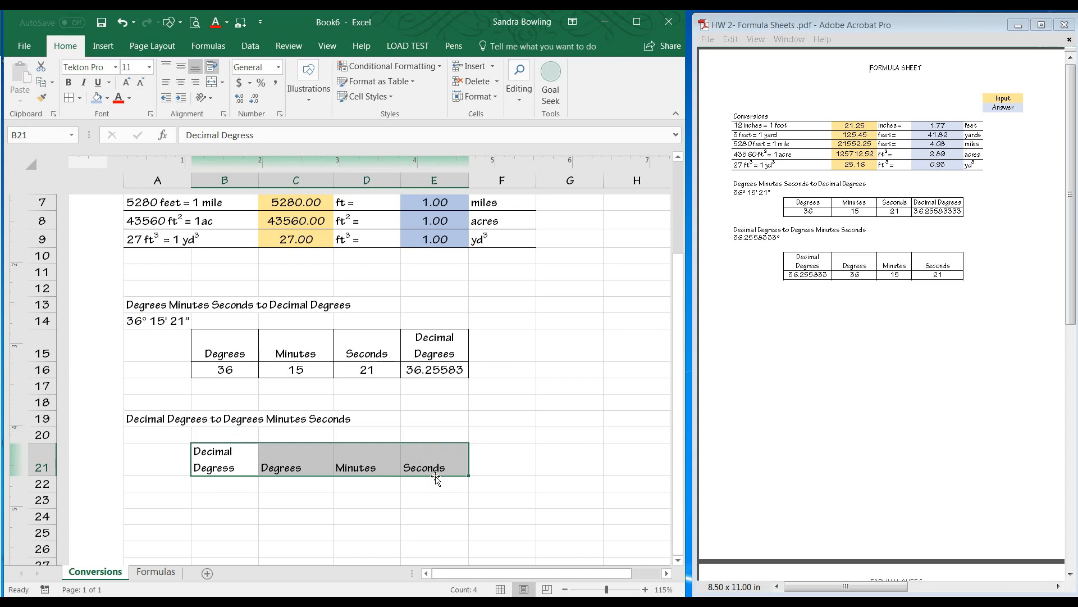
click(247, 517)
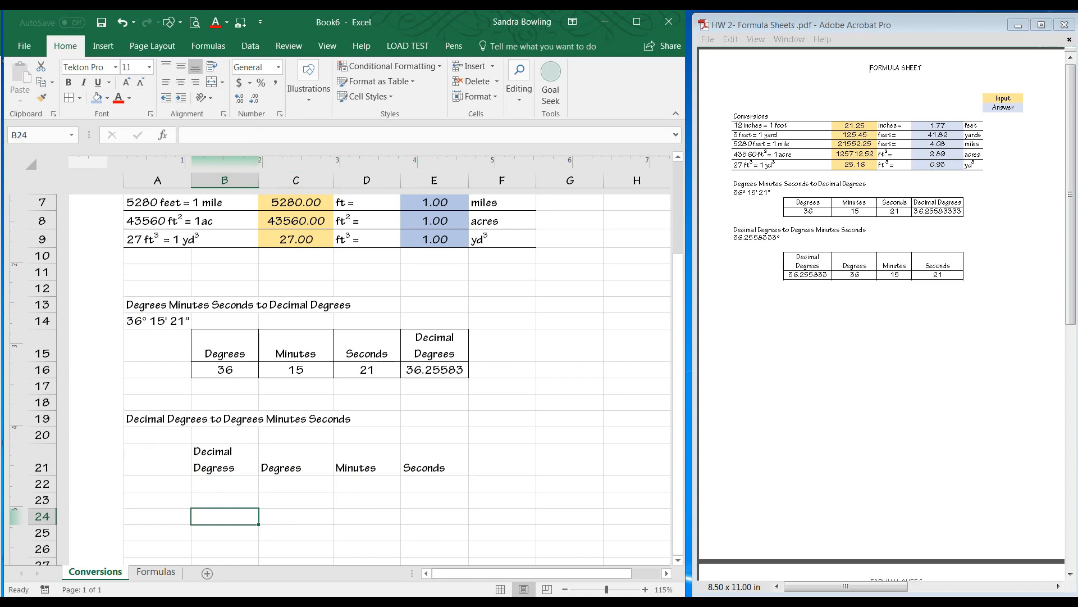
Enter the value 36.2558333 in A20.
click(159, 434)
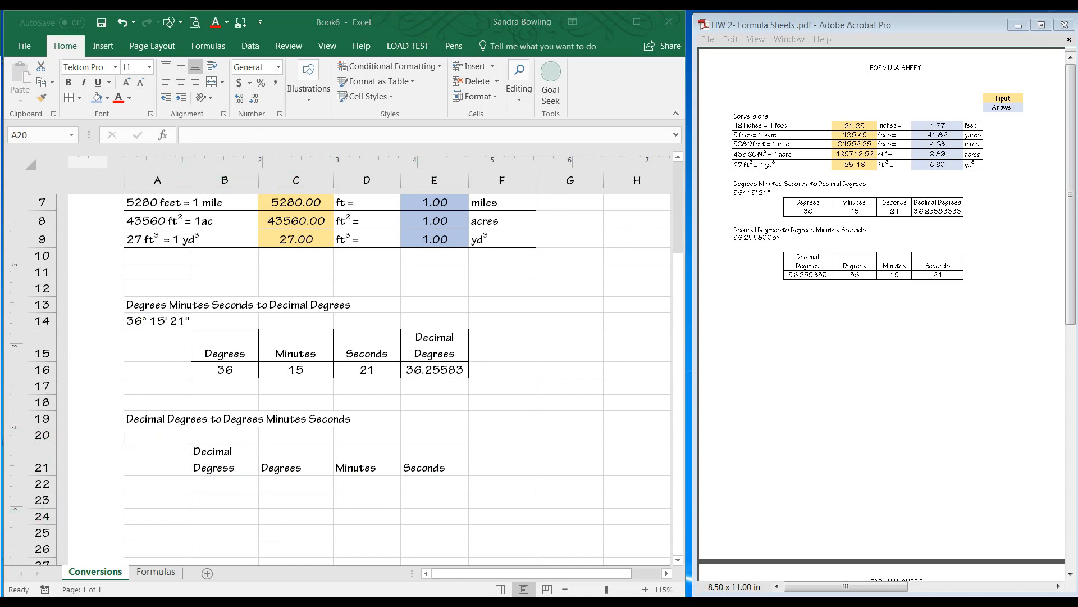
key(ctrl+c)
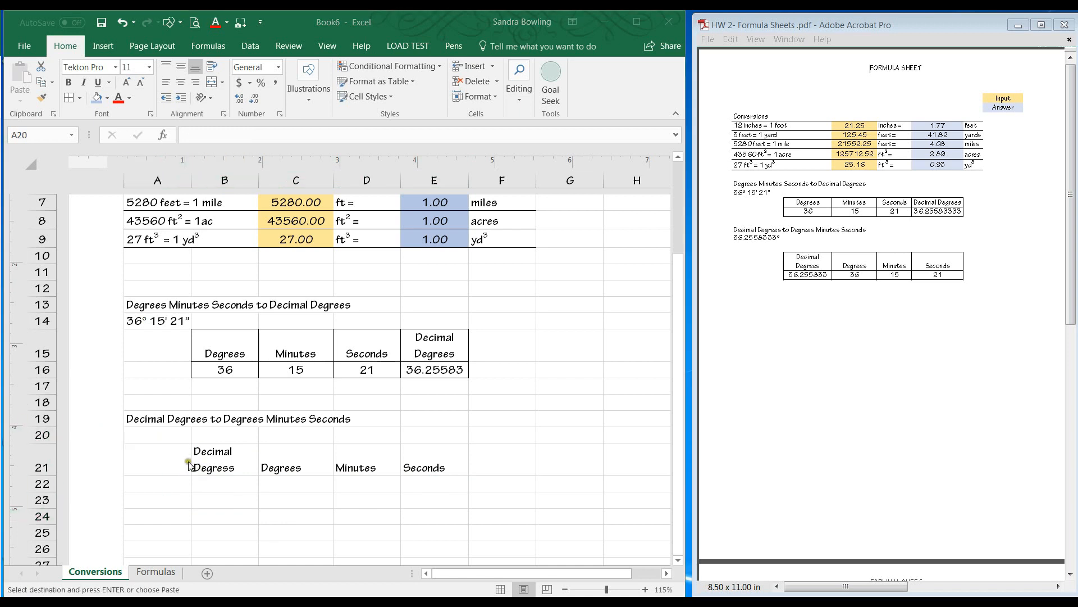
click(167, 438)
text(36.2558333)
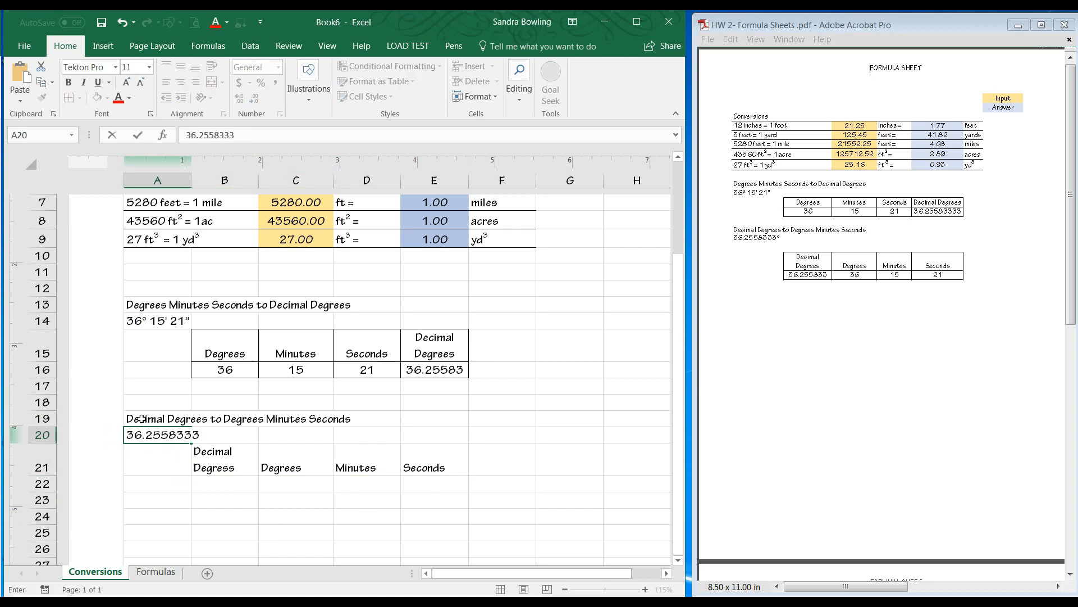
click(265, 437)
Append a degree symbol to the A20 value using the Symbol dialog.
click(170, 433)
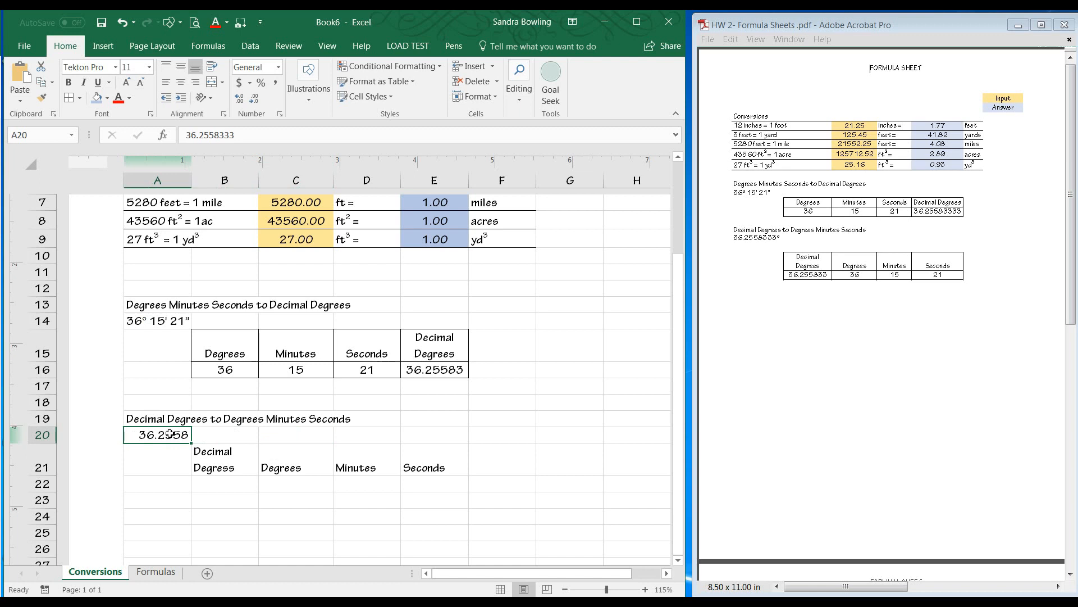
click(103, 45)
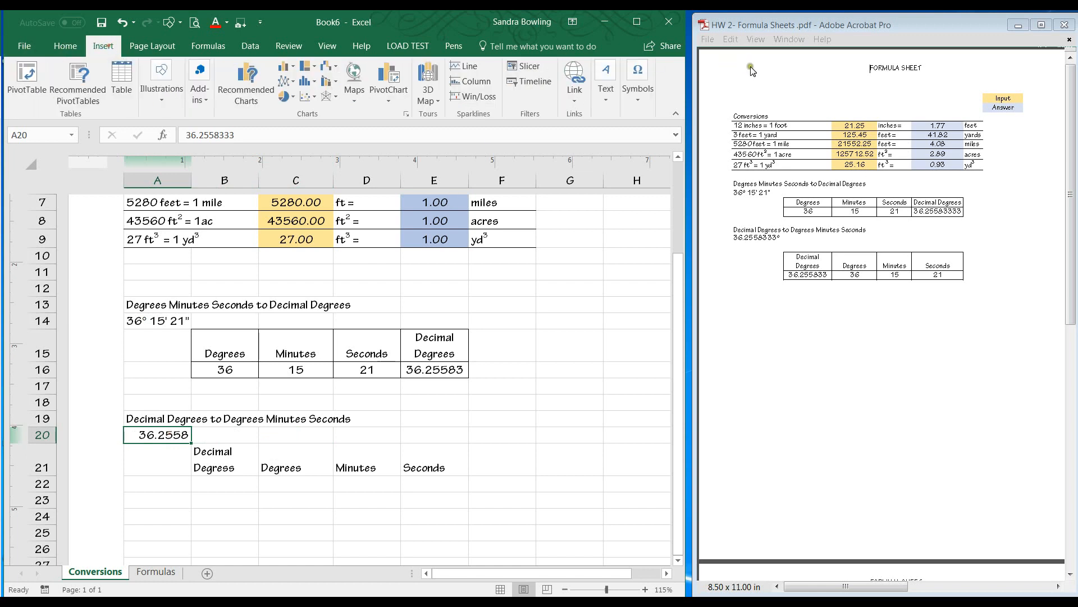
click(633, 100)
click(672, 155)
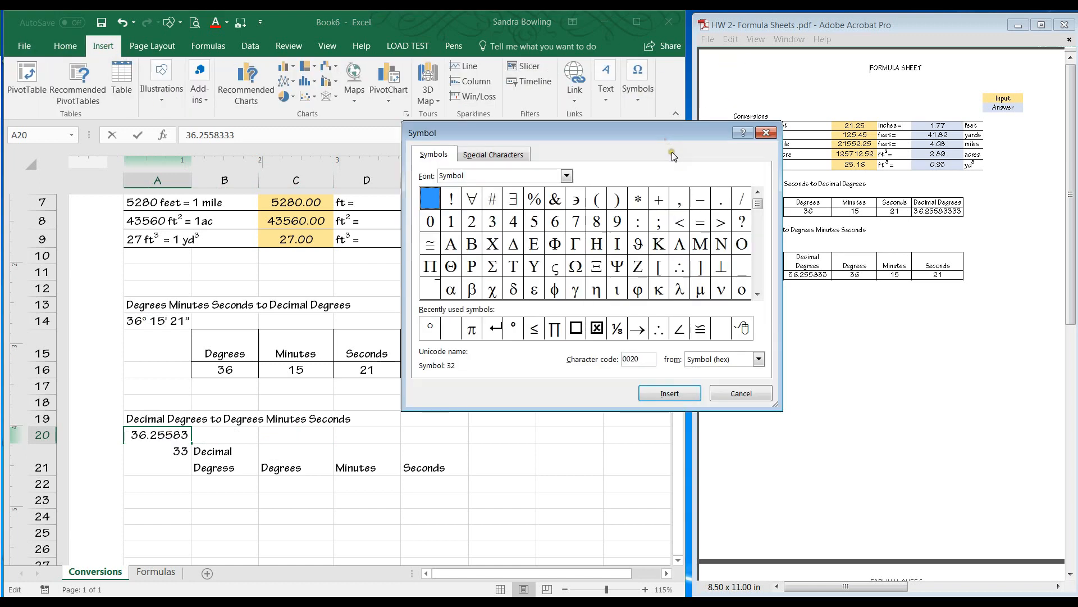
click(437, 332)
click(688, 395)
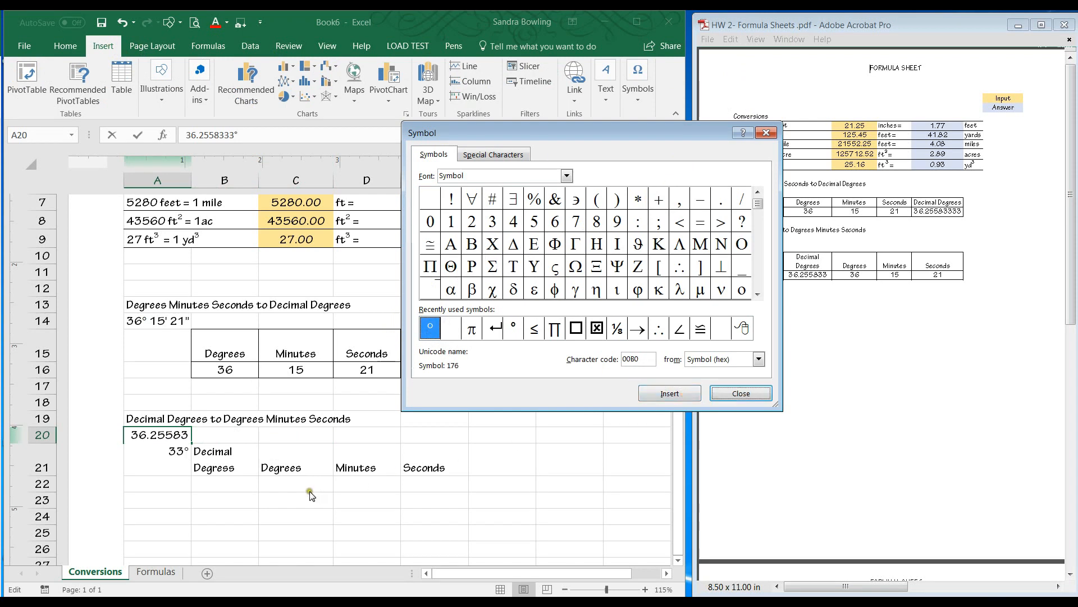
click(749, 398)
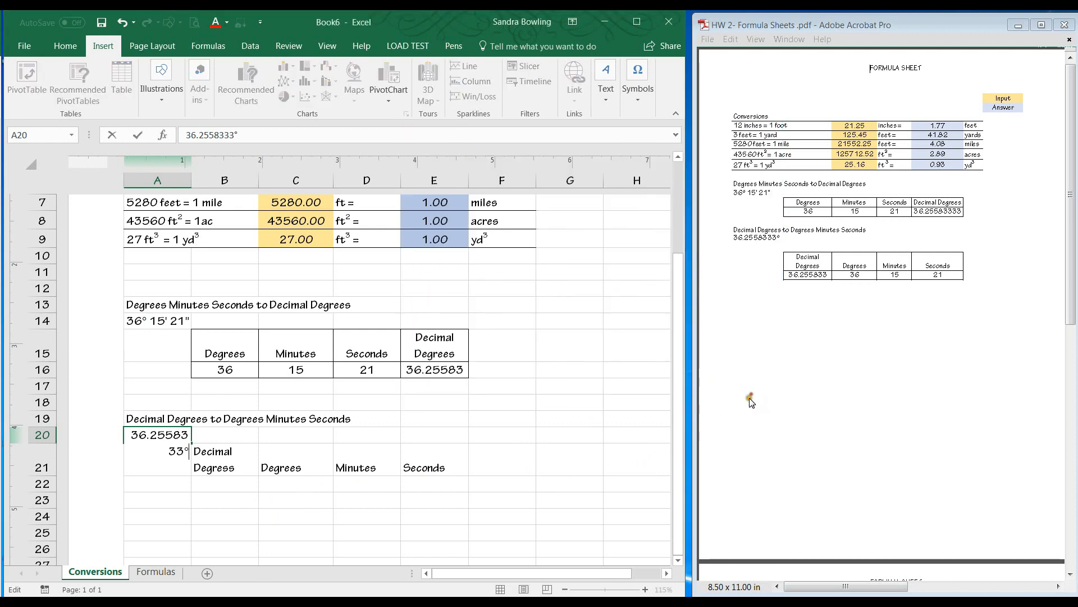
click(432, 484)
click(236, 482)
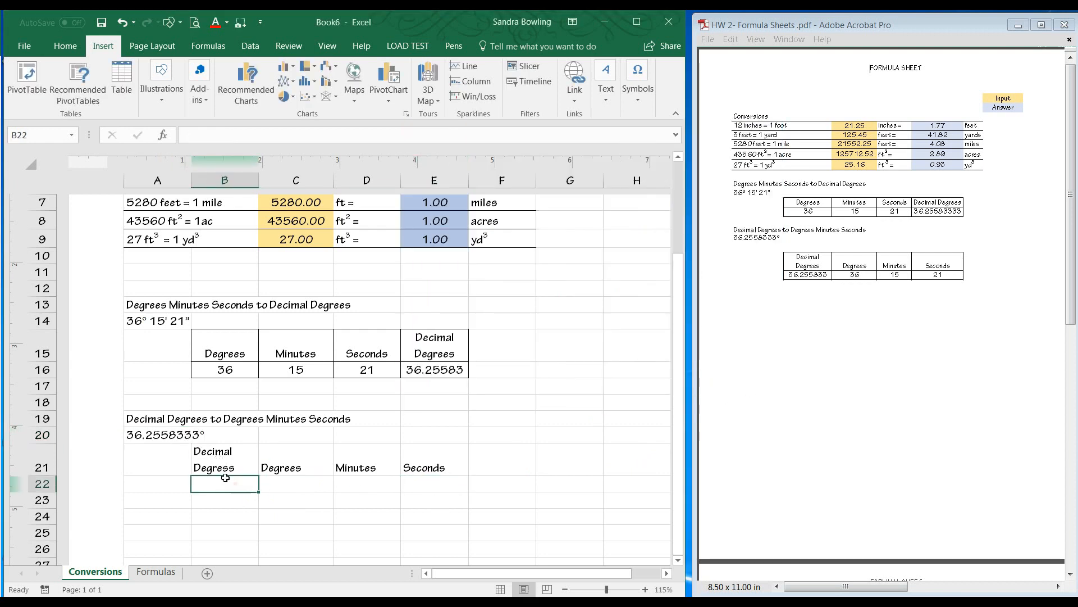
Copy the A20 value into B22 and remove its degree symbol so only 36.2558333 remains.
click(186, 440)
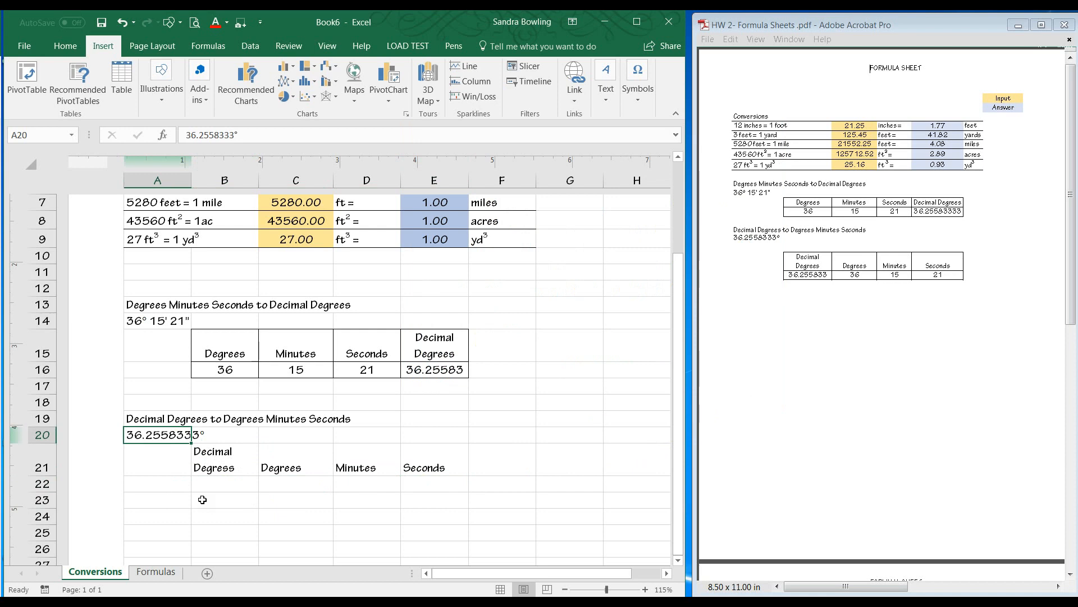
key(ctrl+c)
click(223, 484)
key(ctrl+v)
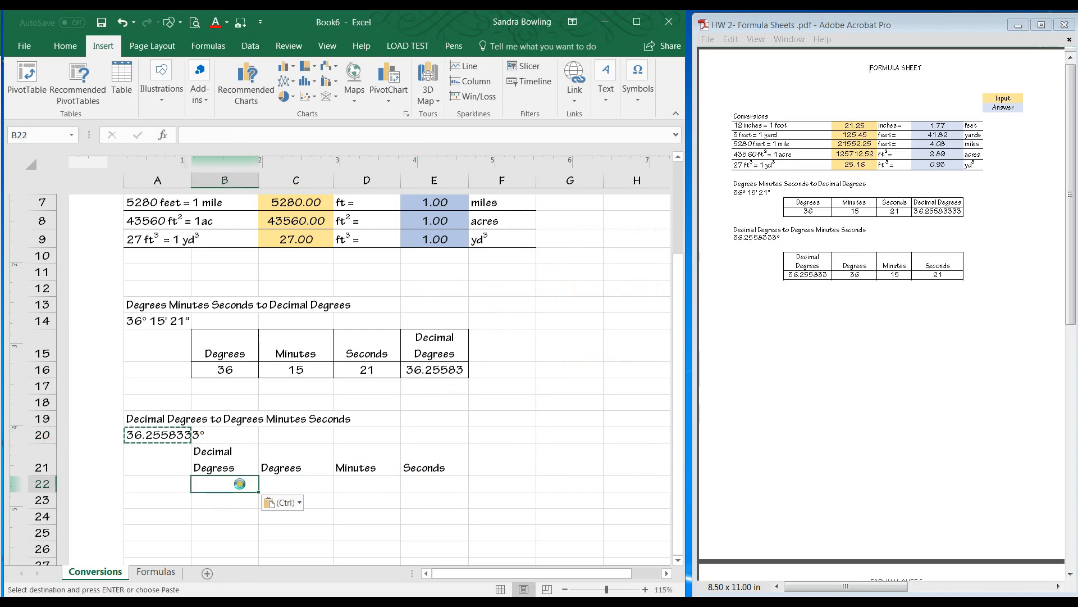
click(250, 135)
key(BackSpace)
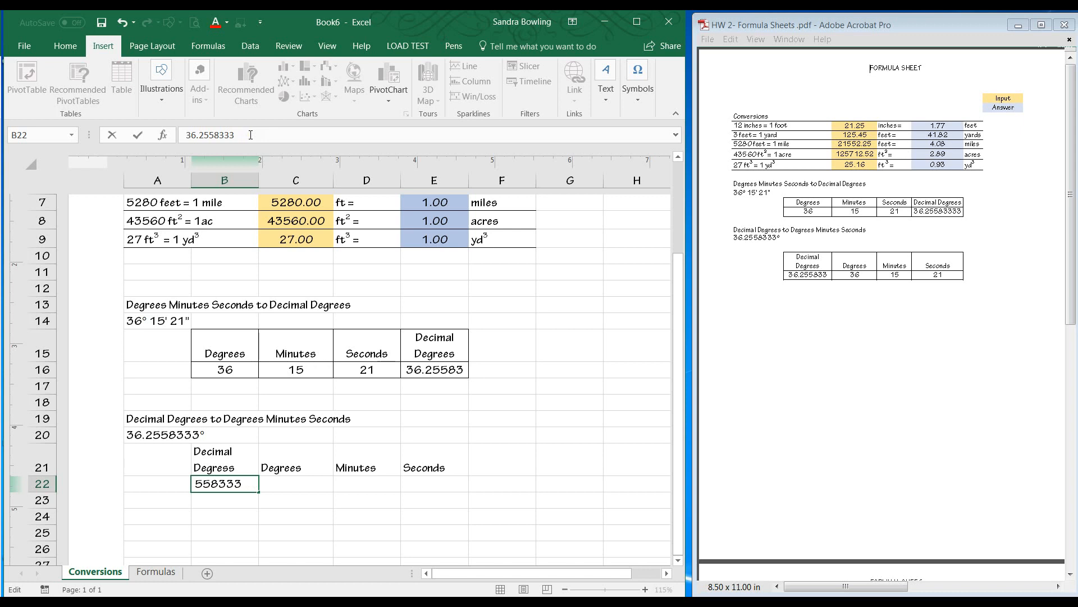
key(Return)
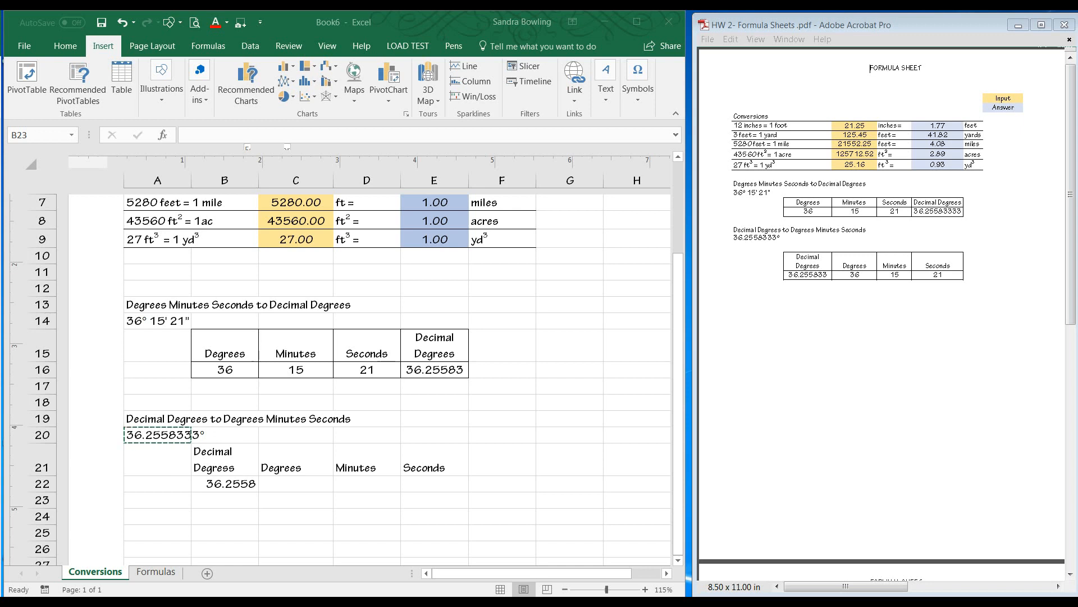
Enter a formula in C22 that truncates B22 to 0 digits for the whole degrees.
click(304, 484)
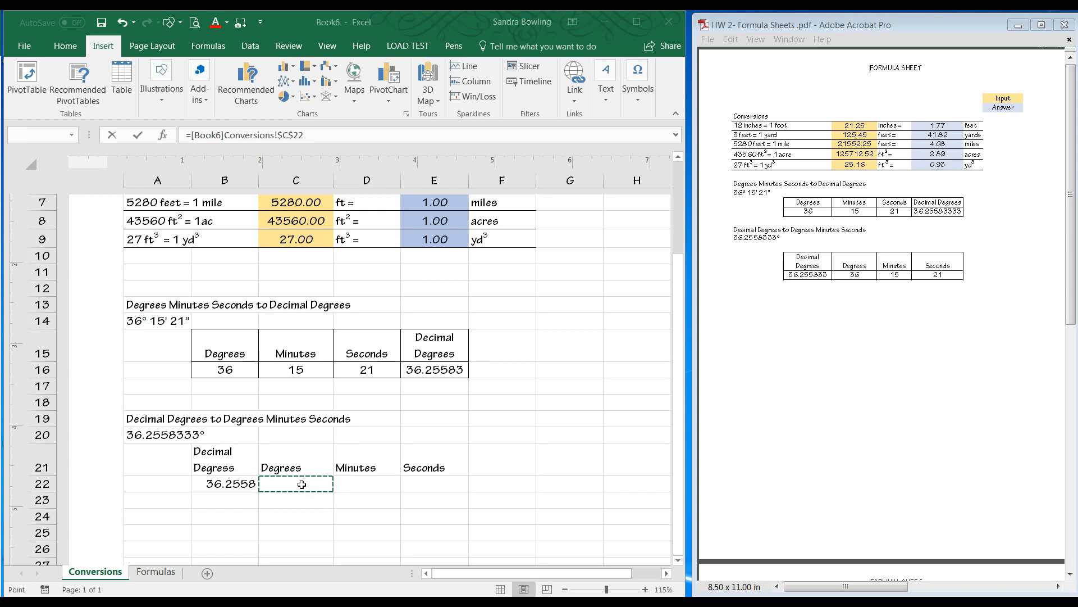
click(306, 484)
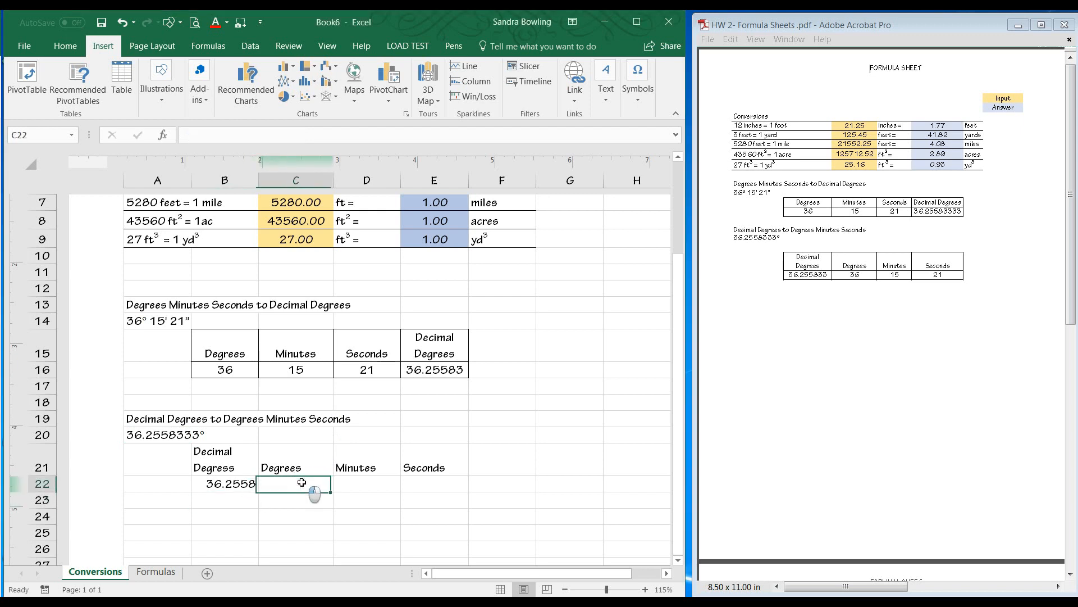
text(=)
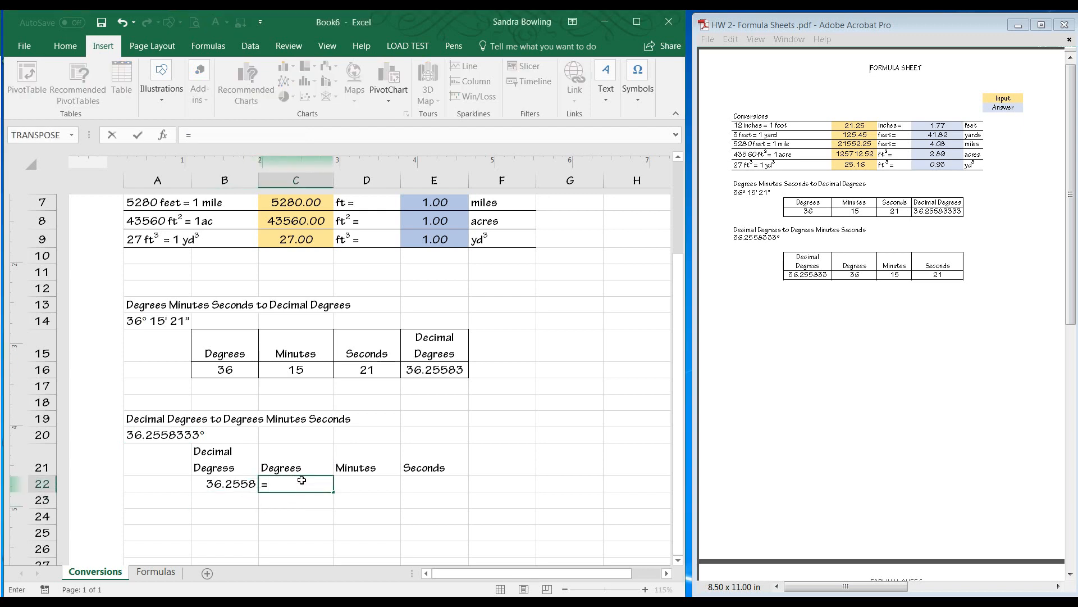
text(trunc)
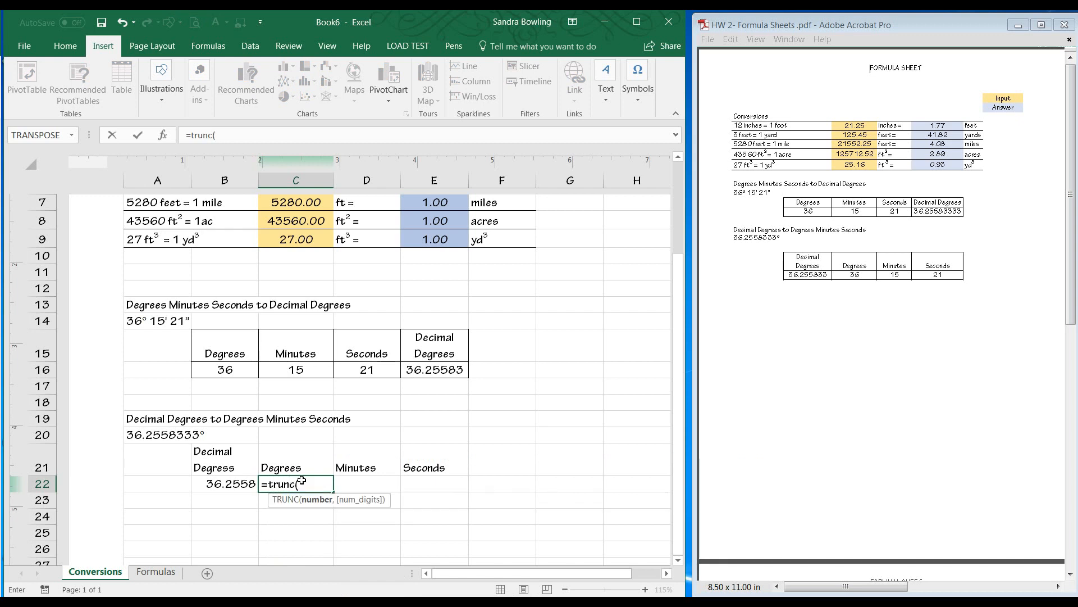
text(()
click(230, 482)
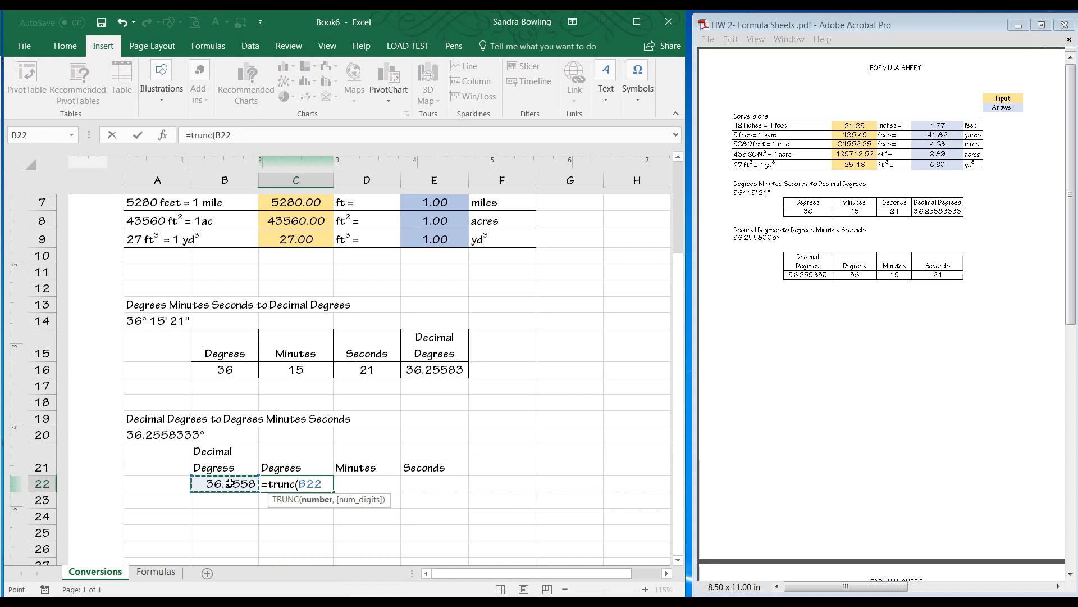
text(,0))
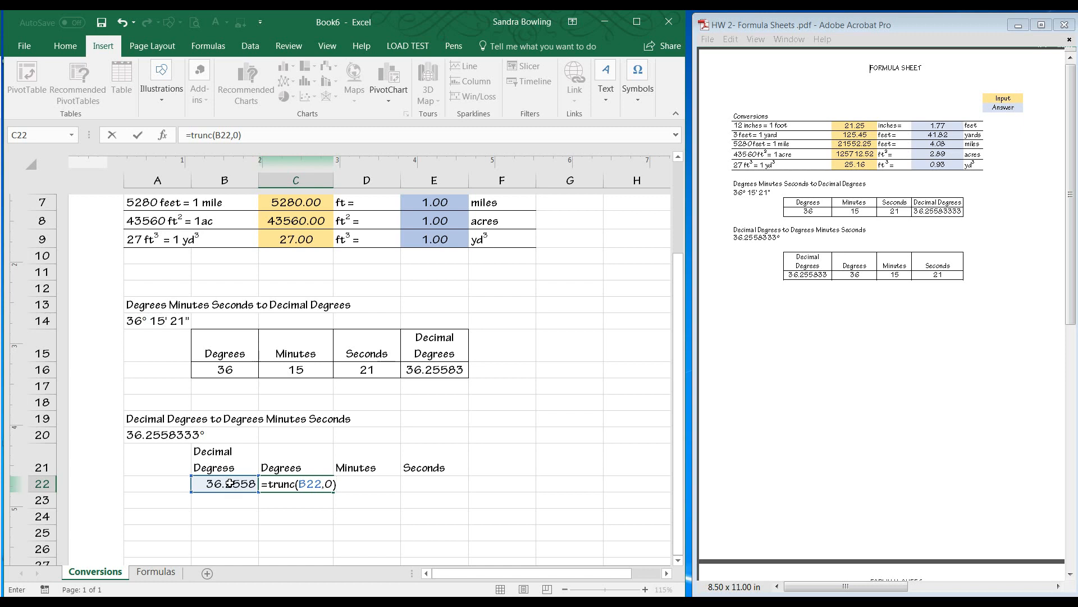
key(Return)
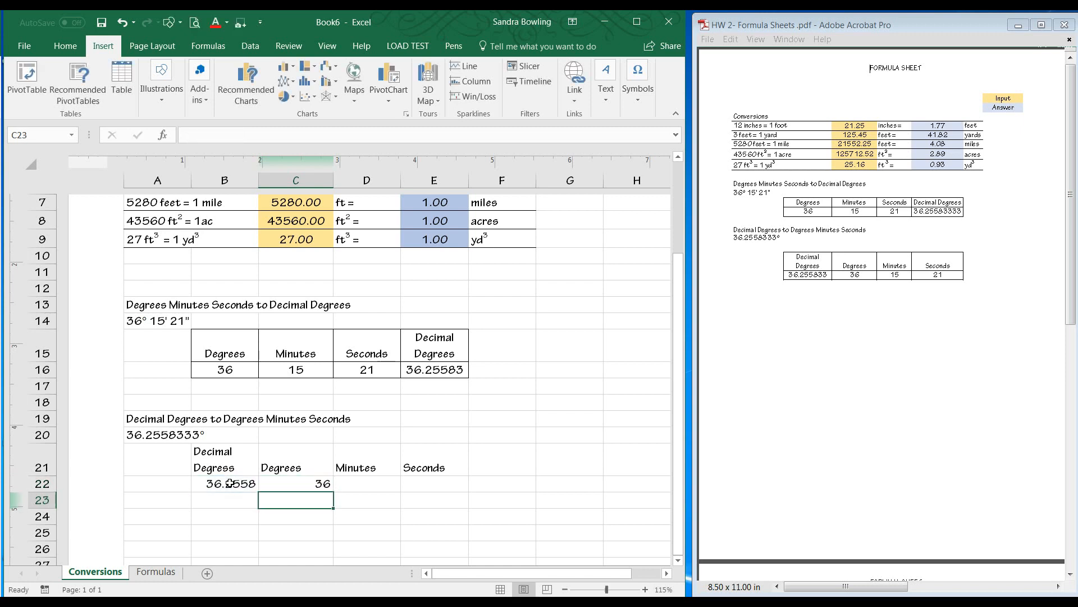
Start a TRUNC formula in D22 referencing B22 for the minutes.
click(353, 483)
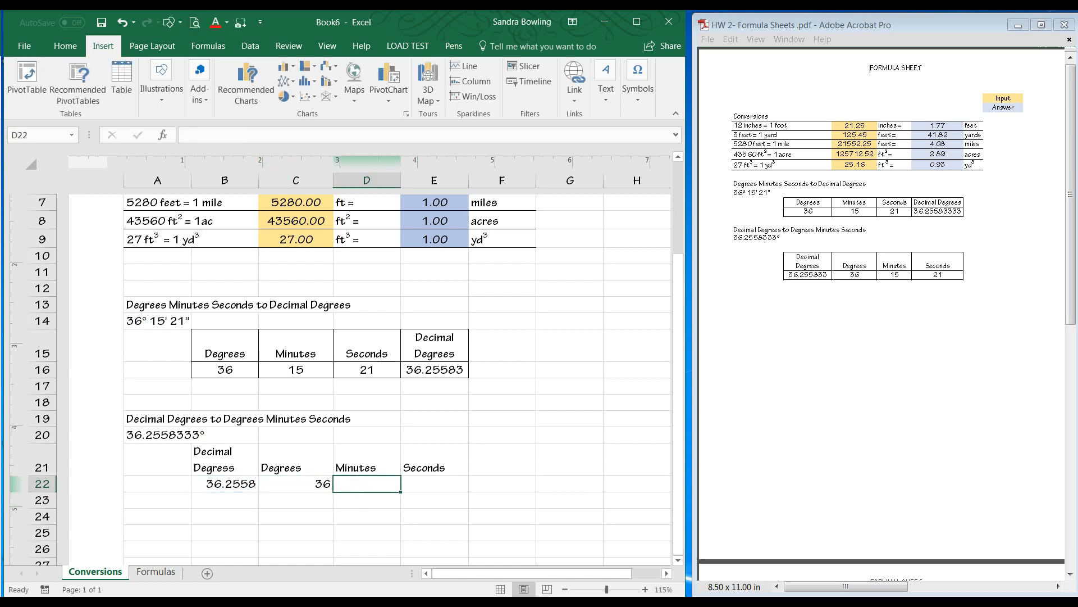
click(354, 486)
text(=trunc()
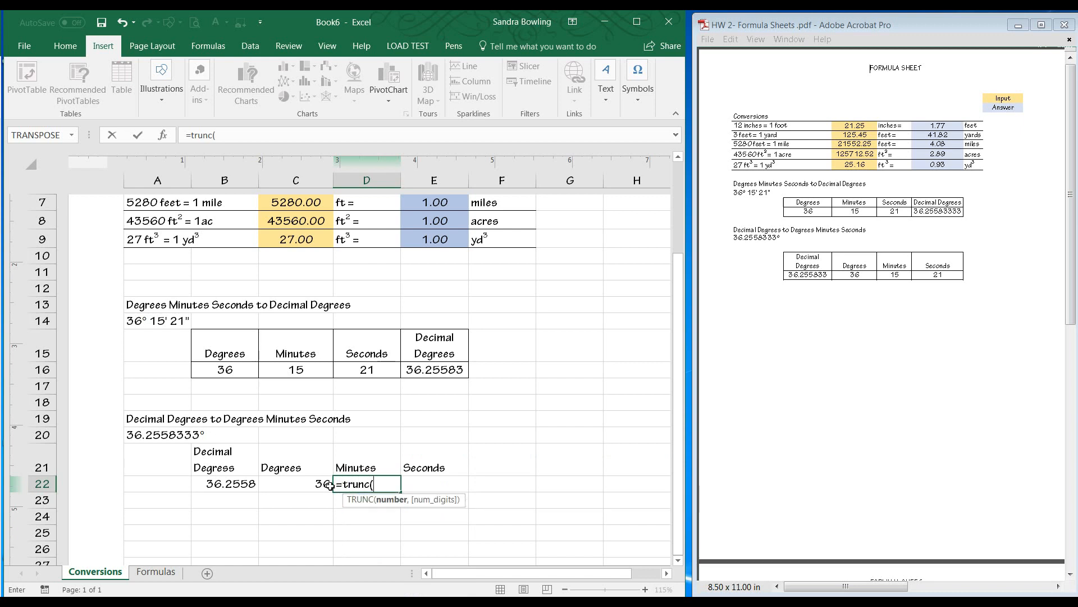
click(245, 482)
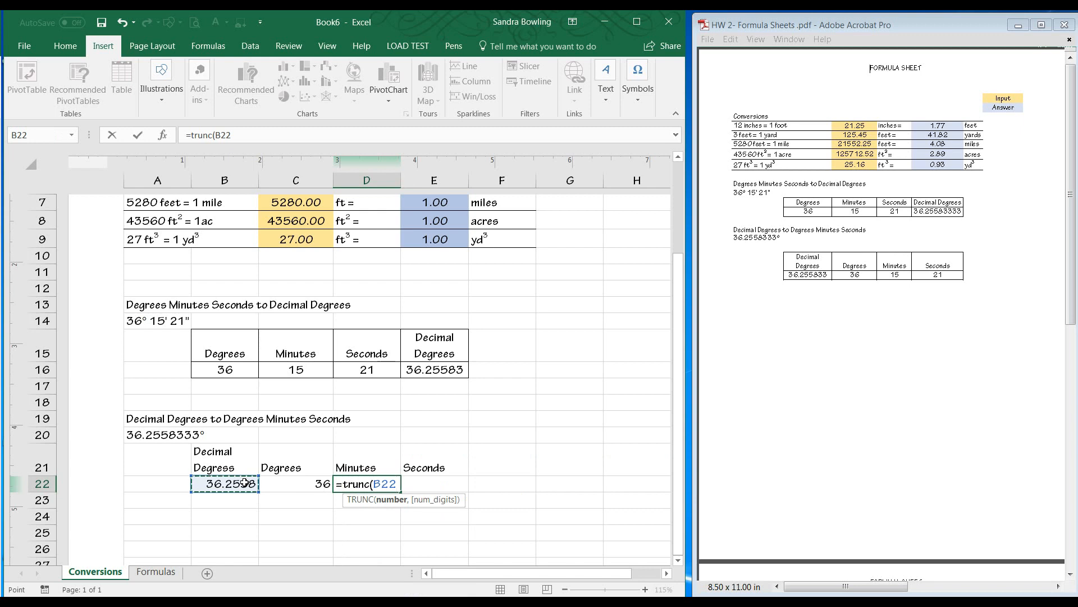
text(_)
click(315, 484)
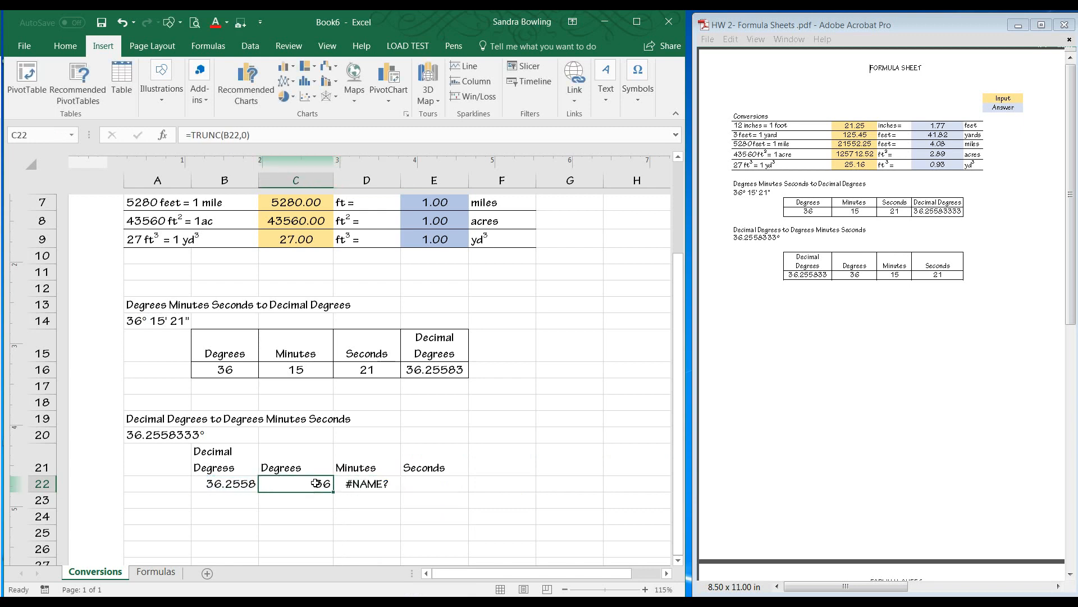
Correct the D22 formula to =TRUNC(((B22-C22)*60),0) for the minutes.
click(363, 482)
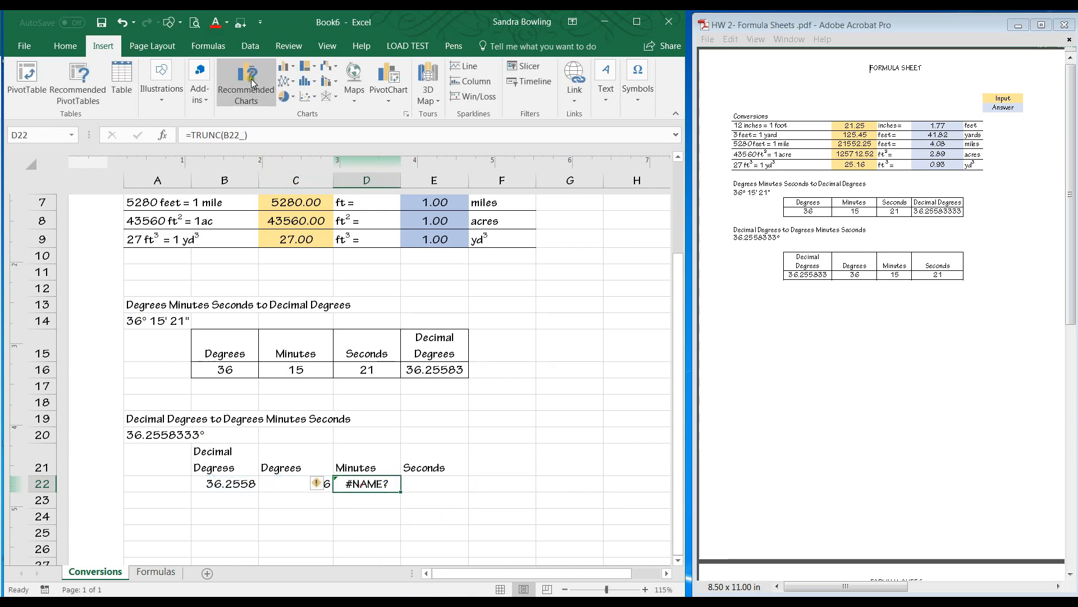
click(213, 135)
text(()
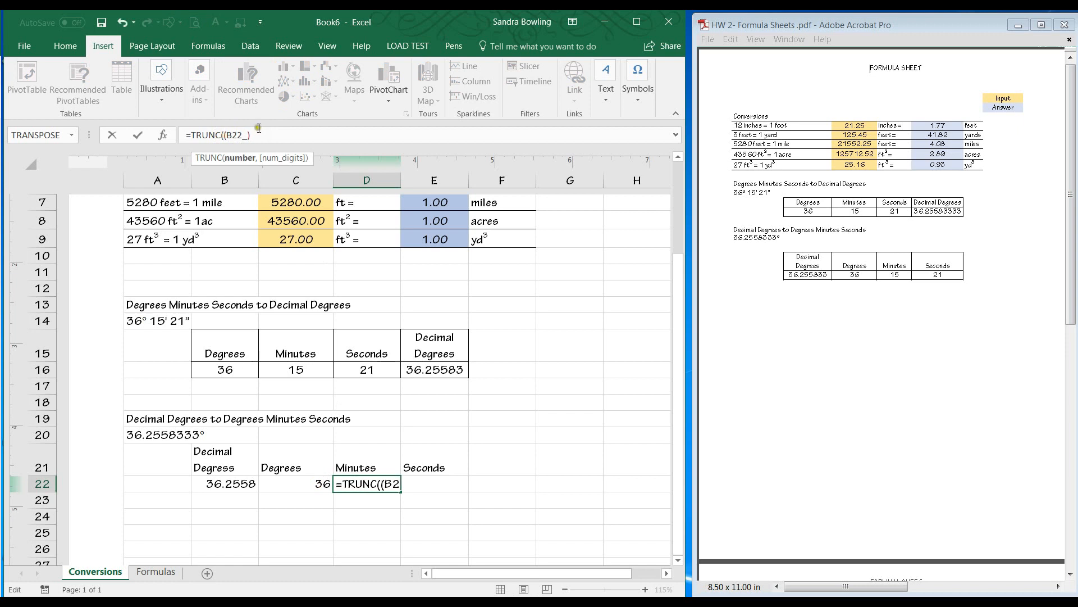
click(257, 137)
key(BackSpace)
key(BackSpace)
text(-)
click(303, 485)
text()*60)
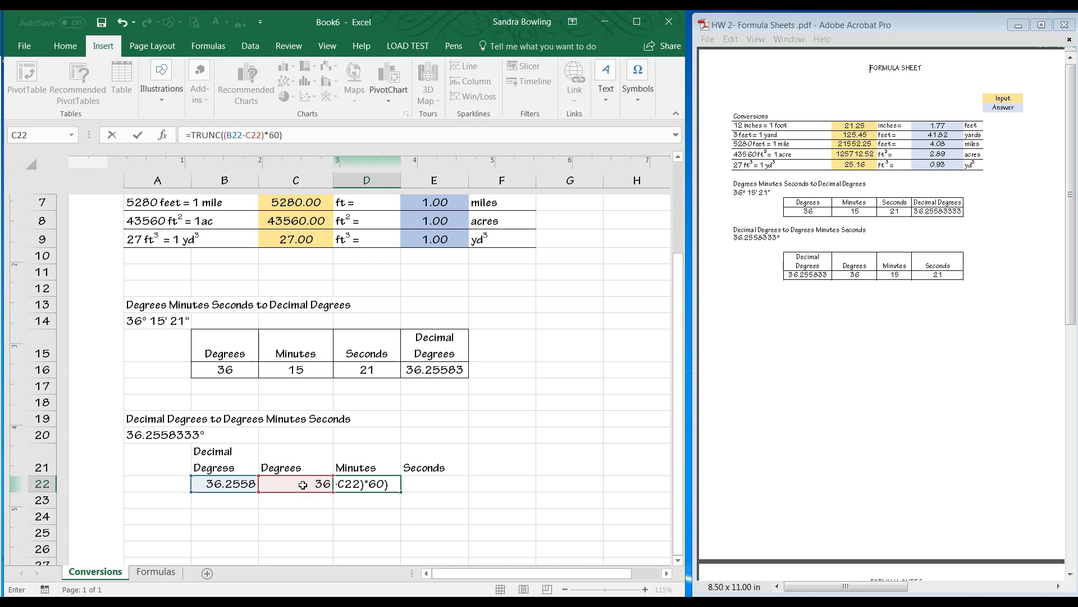
text(0)
click(221, 134)
text(()
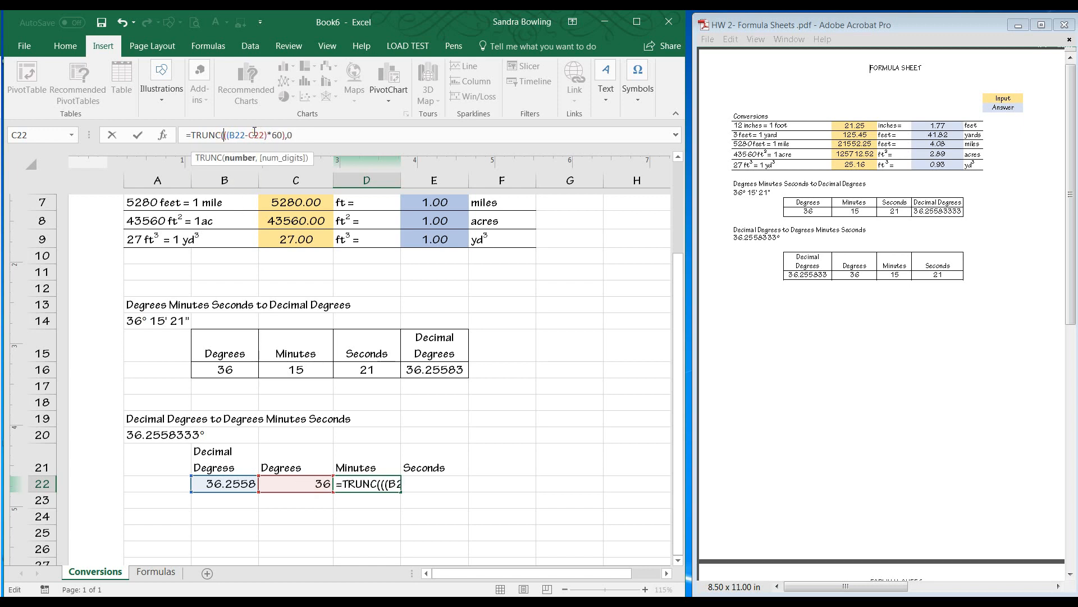
click(324, 133)
text())
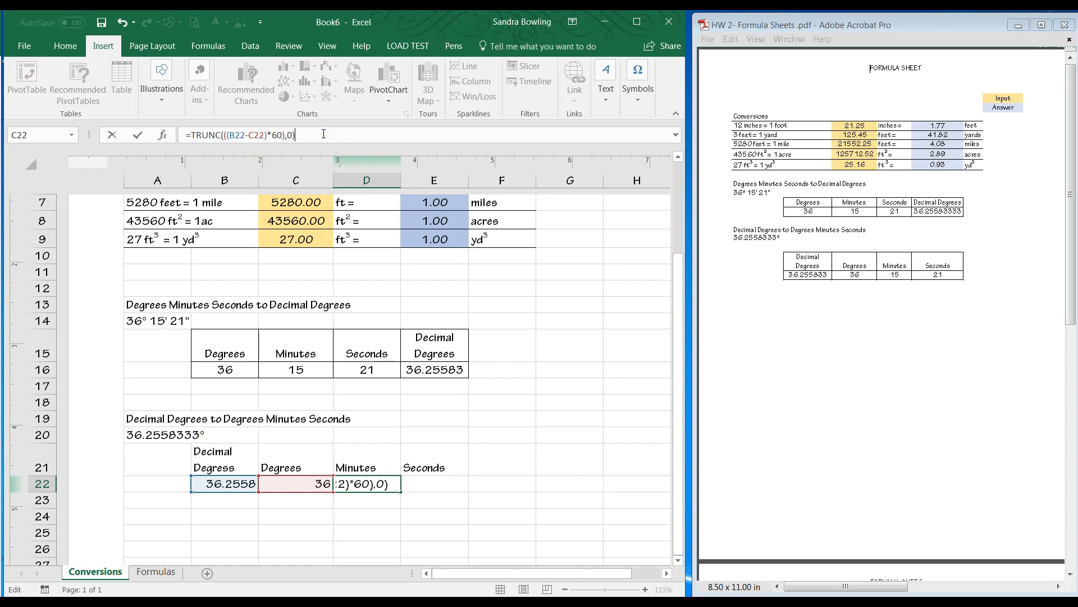
key(Left)
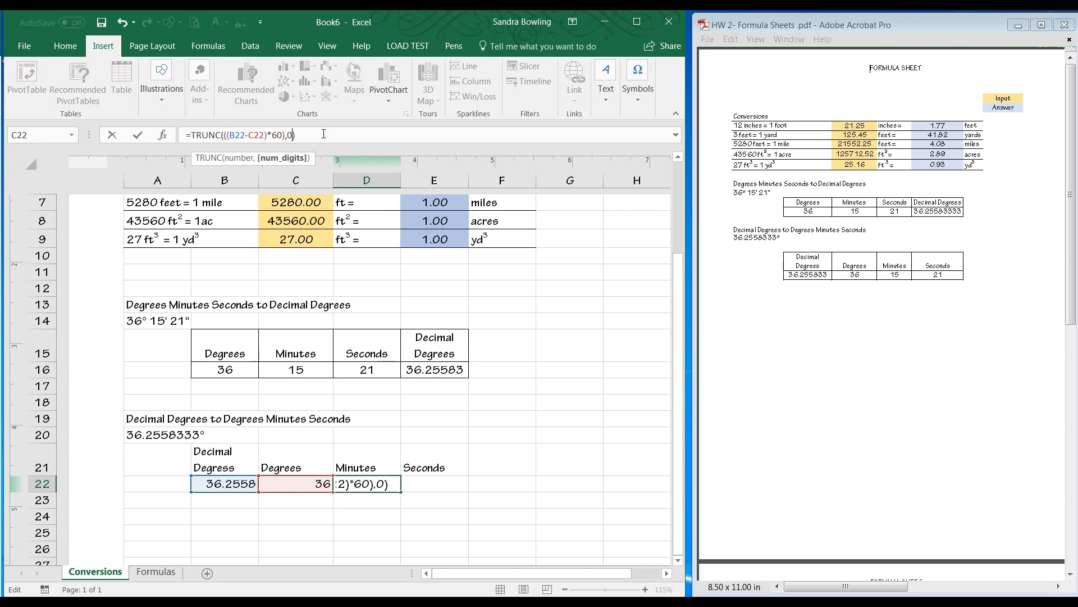
click(222, 137)
key(BackSpace)
click(231, 135)
key(Left)
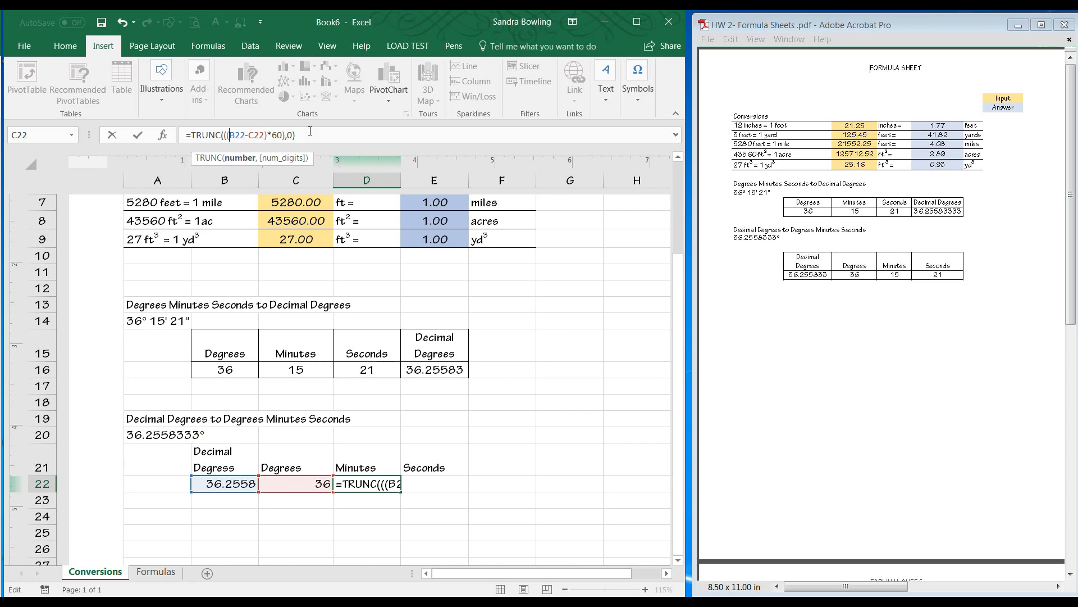
key(Return)
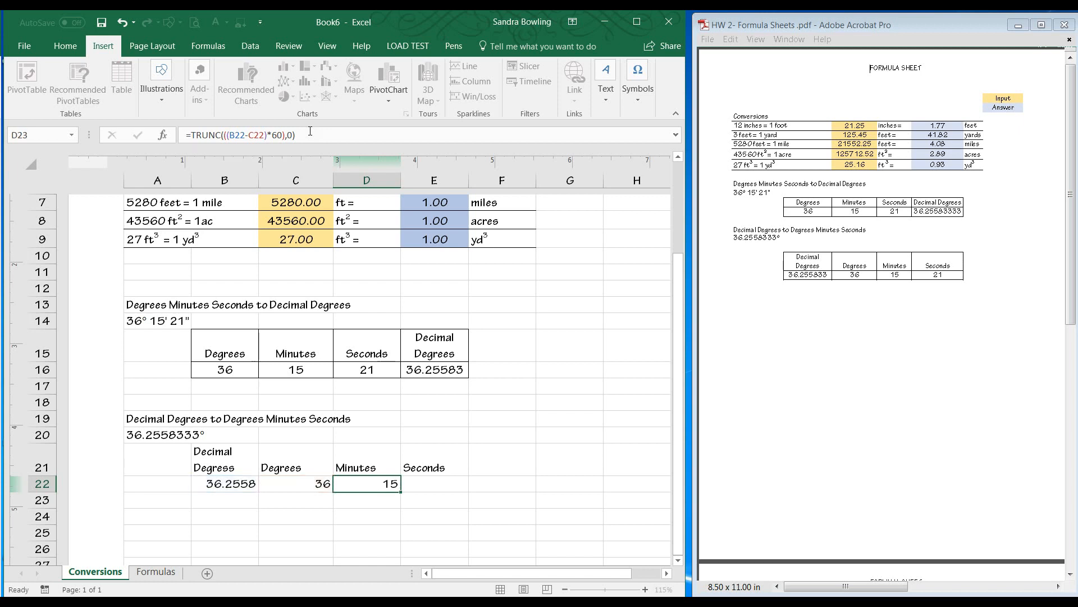
Begin a seconds formula in E22 that subtracts D22 from (B22-C22)*60.
click(430, 485)
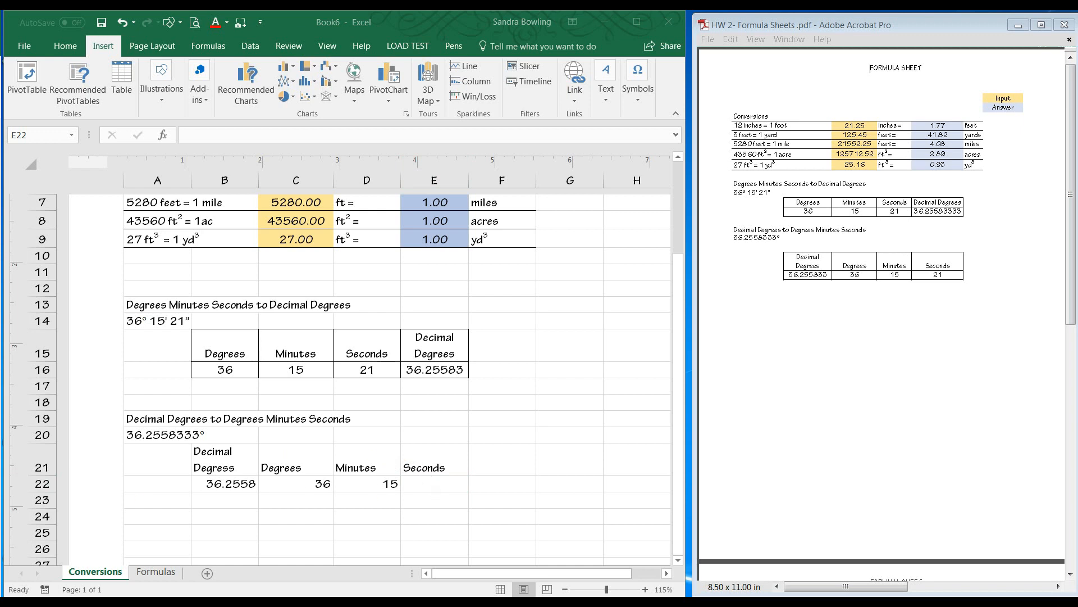
click(425, 482)
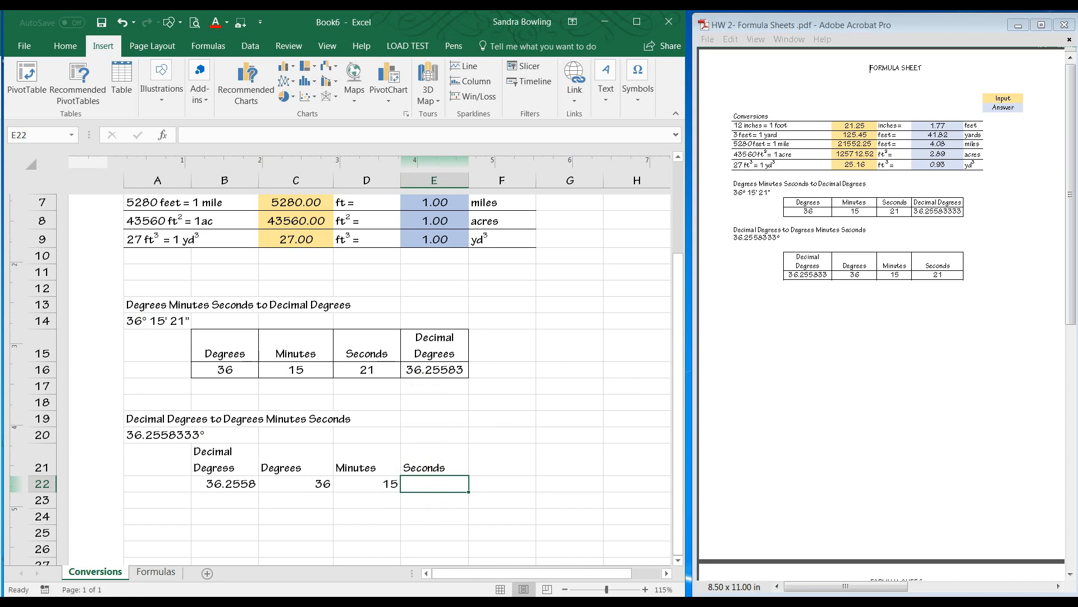
click(455, 485)
text(=)
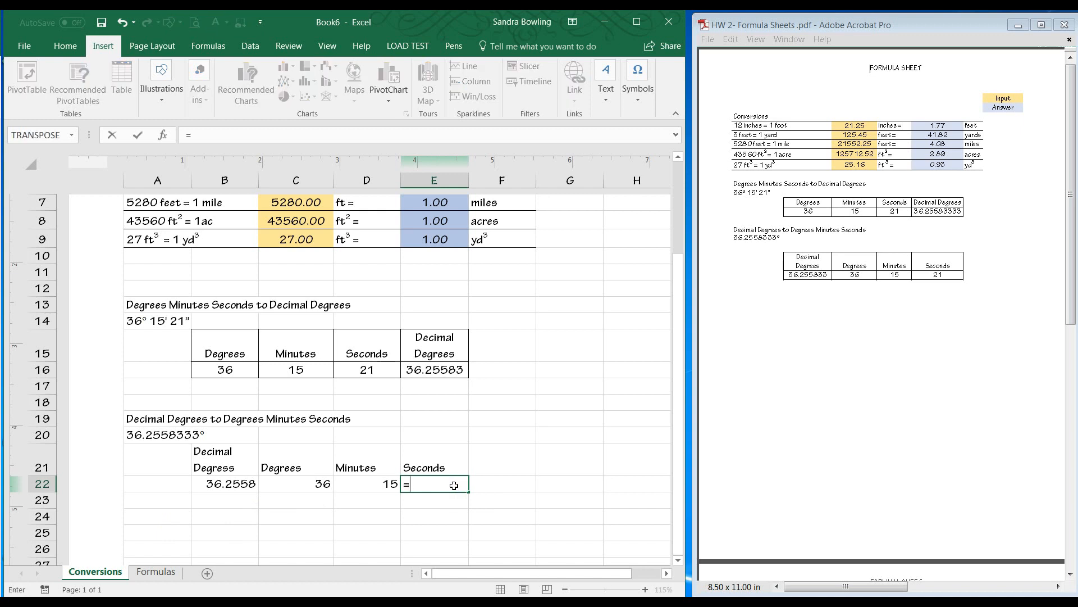
text(()
click(315, 484)
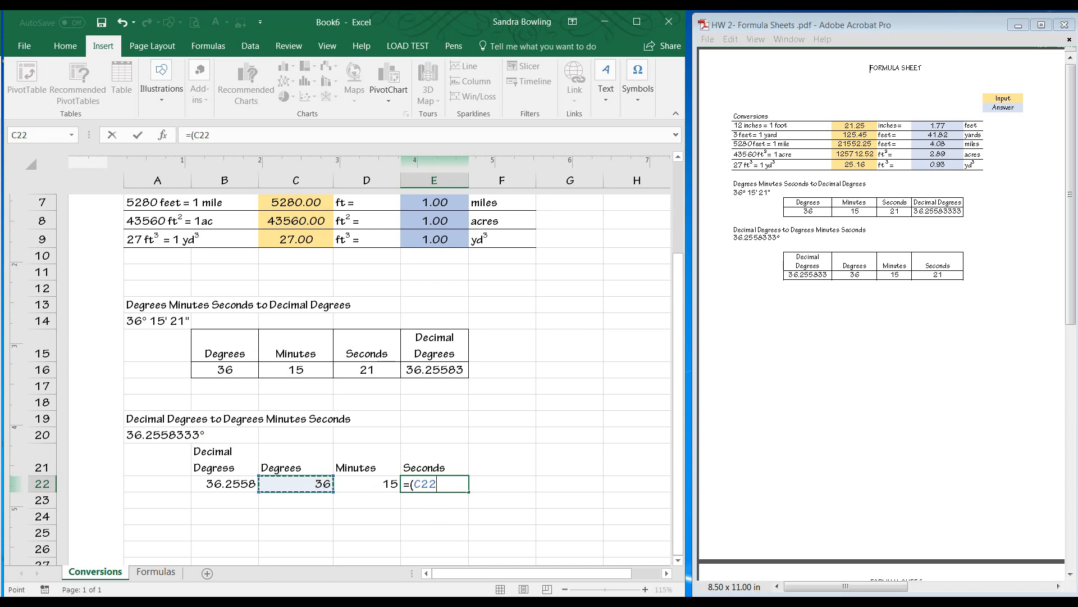
click(241, 483)
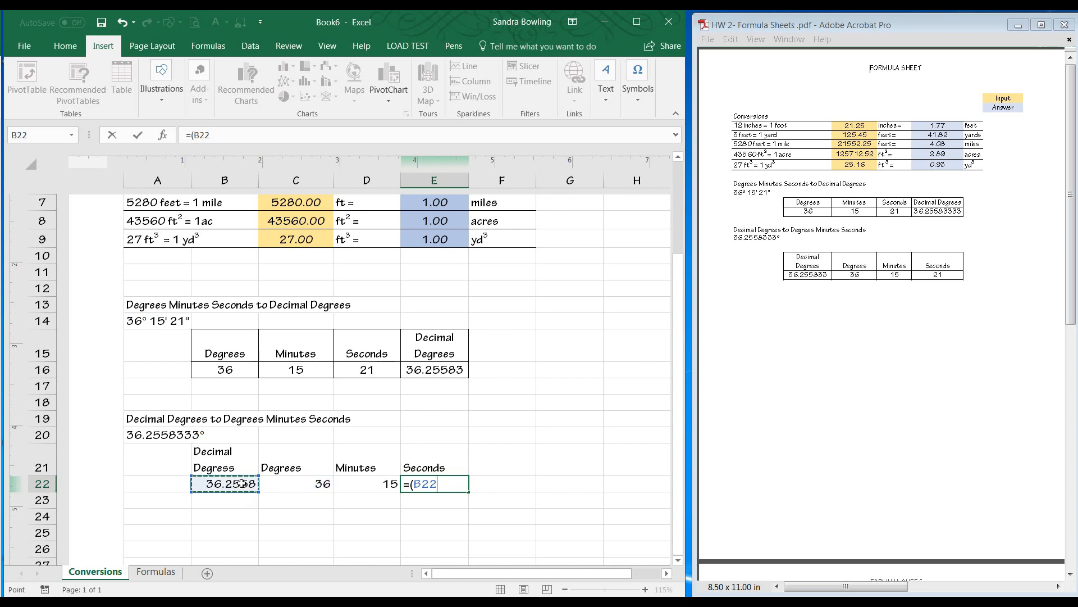
text(-)
click(288, 487)
text())
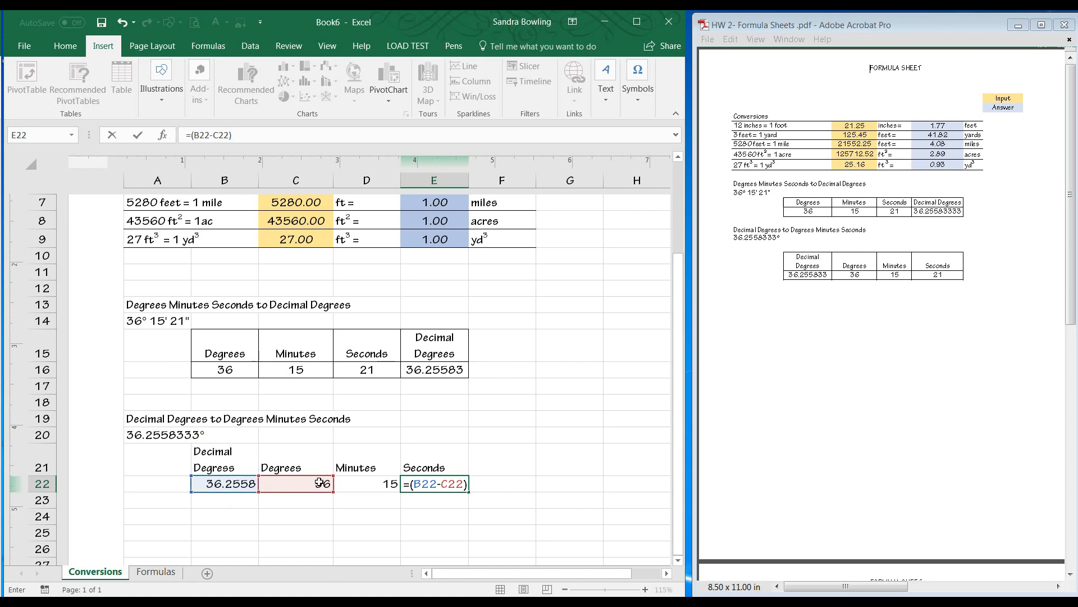
text(*60)-)
click(346, 485)
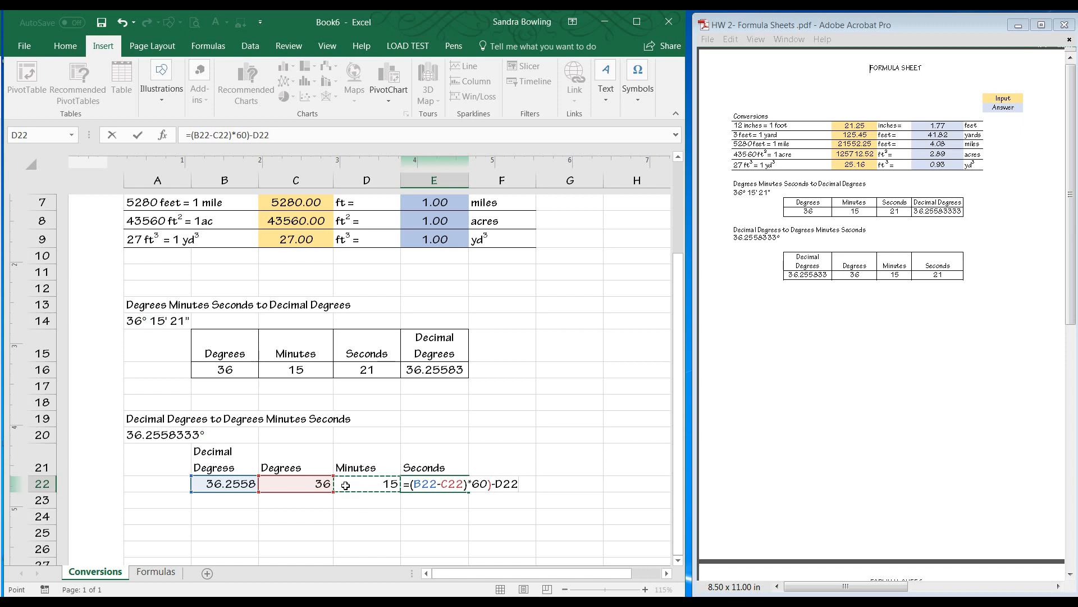
text())
Extend the E22 seconds formula with an extra opening parenthesis and a final multiplication by 60.
click(200, 133)
text(()
key(End)
text(*60)
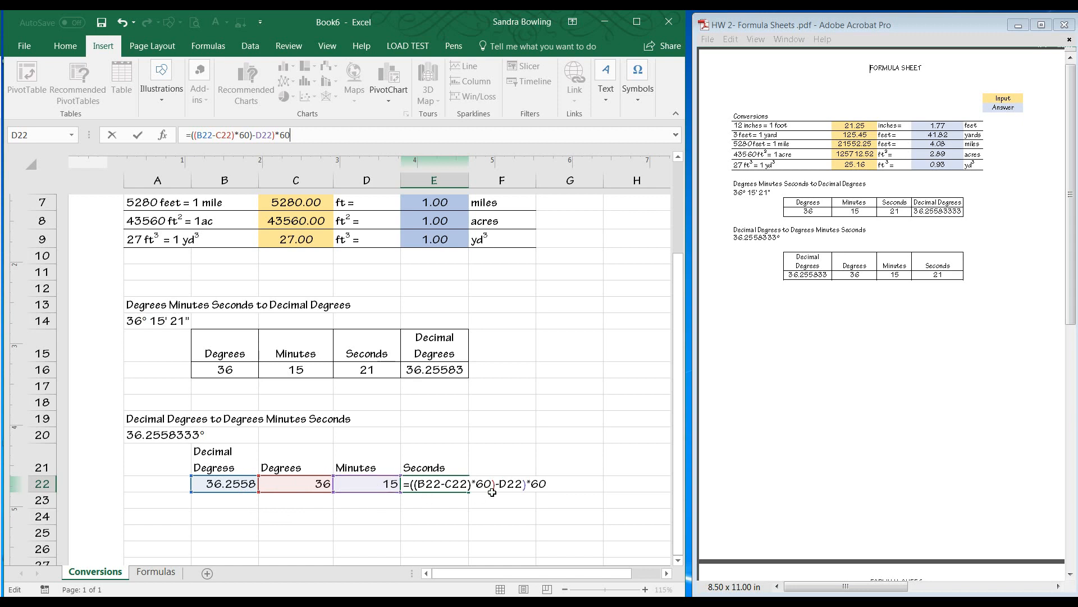
drag(527, 482, 411, 484)
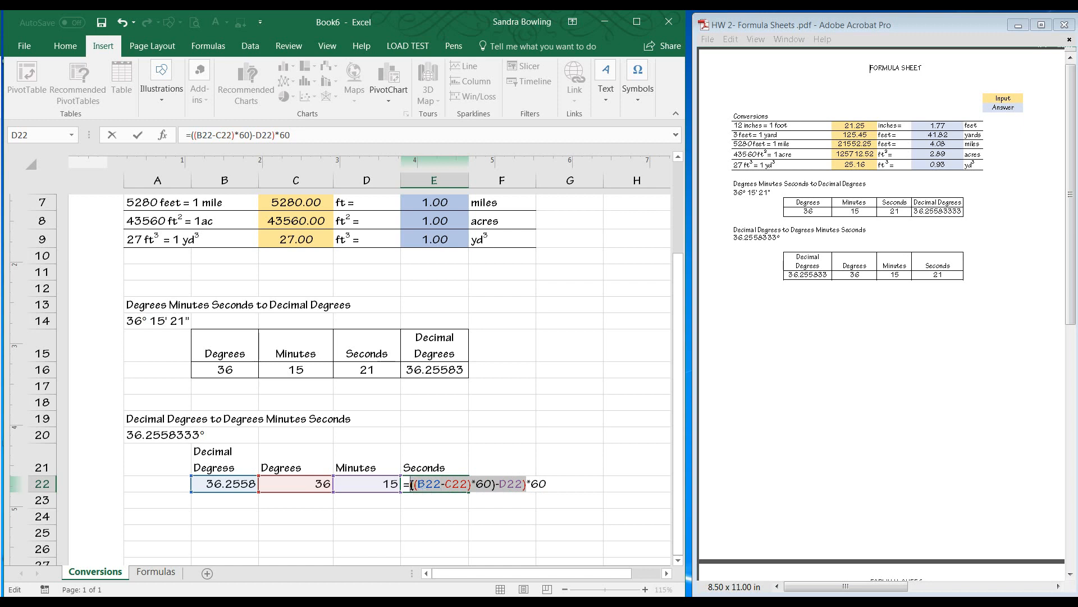
click(308, 141)
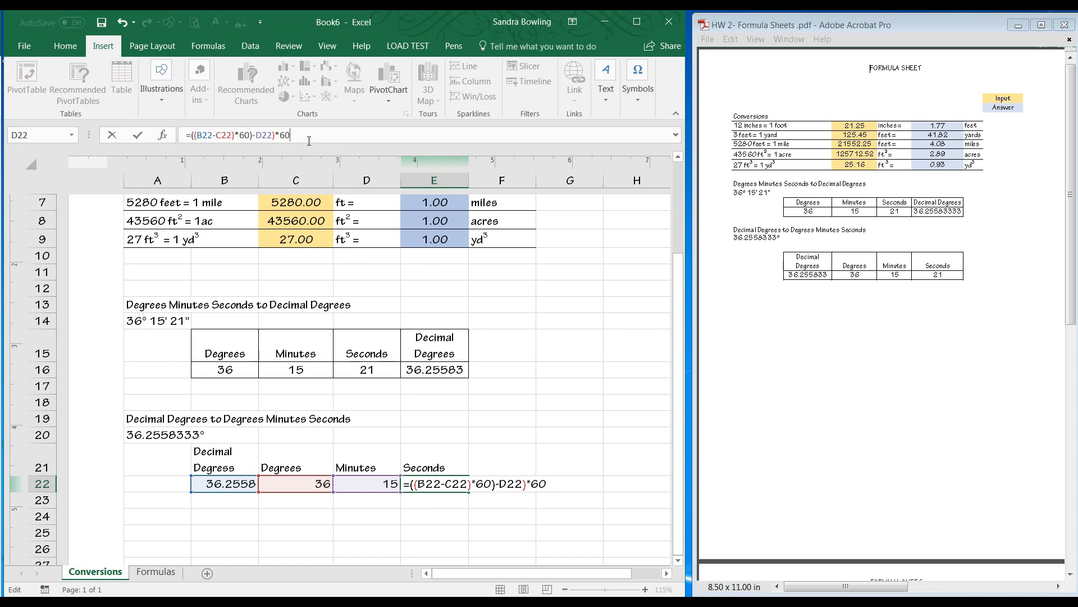
key(Return)
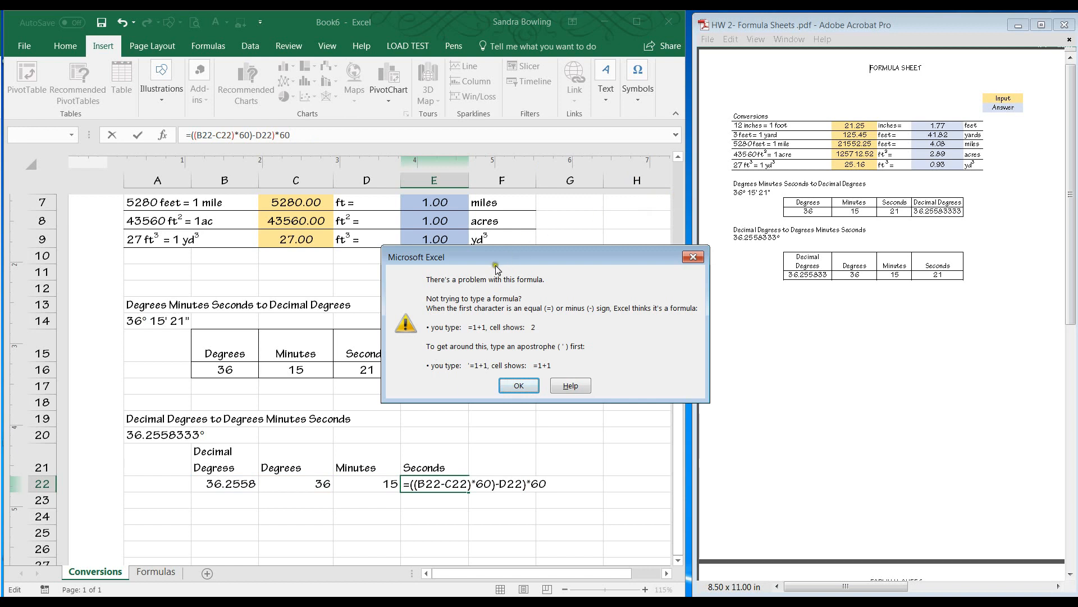
click(513, 387)
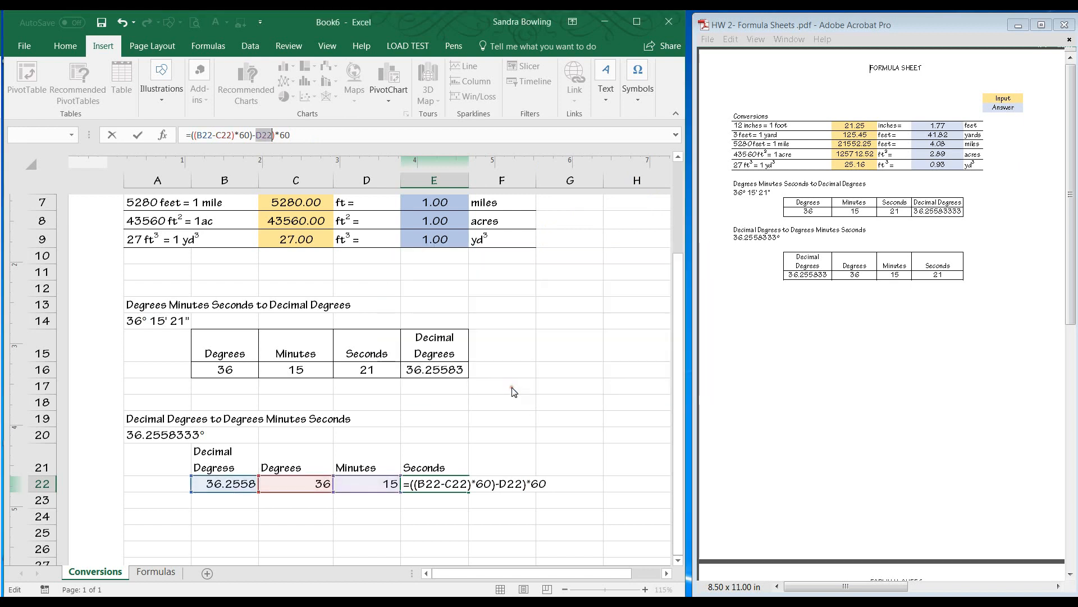
Try adding a closing parenthesis to the end of the E22 formula.
click(310, 135)
text())
key(Return)
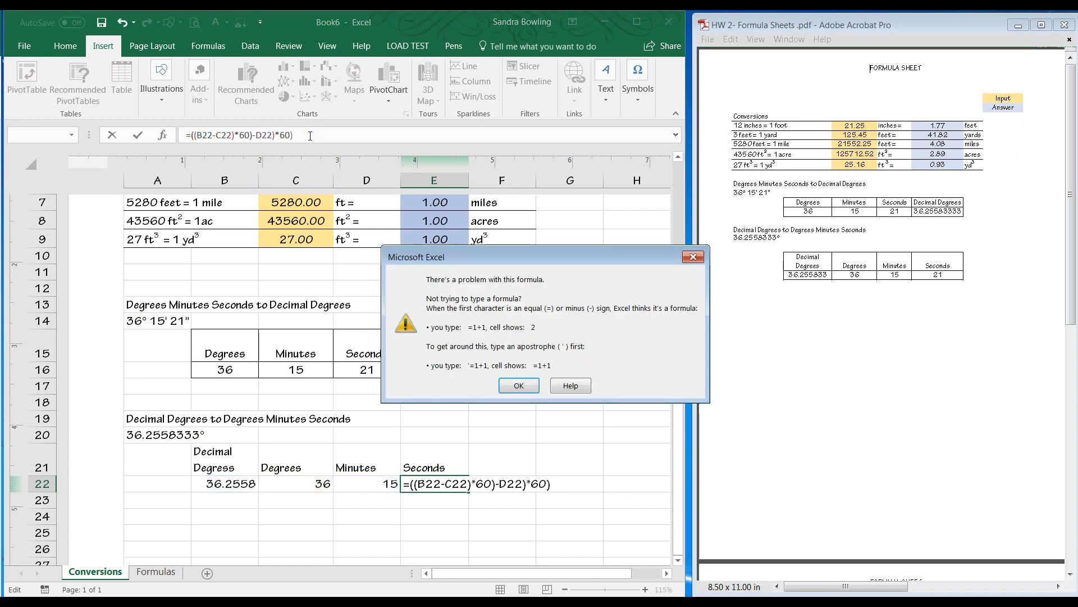
click(517, 384)
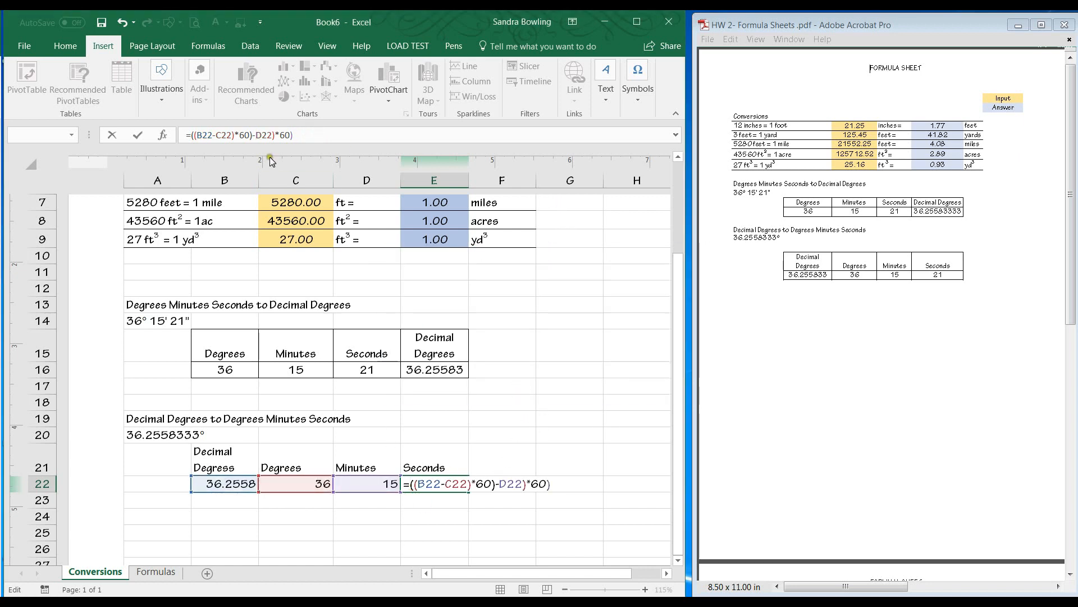
Add another opening parenthesis after the equals sign so E22 reads =(((B22-C22)*60)-D22)*60.
double_click(270, 135)
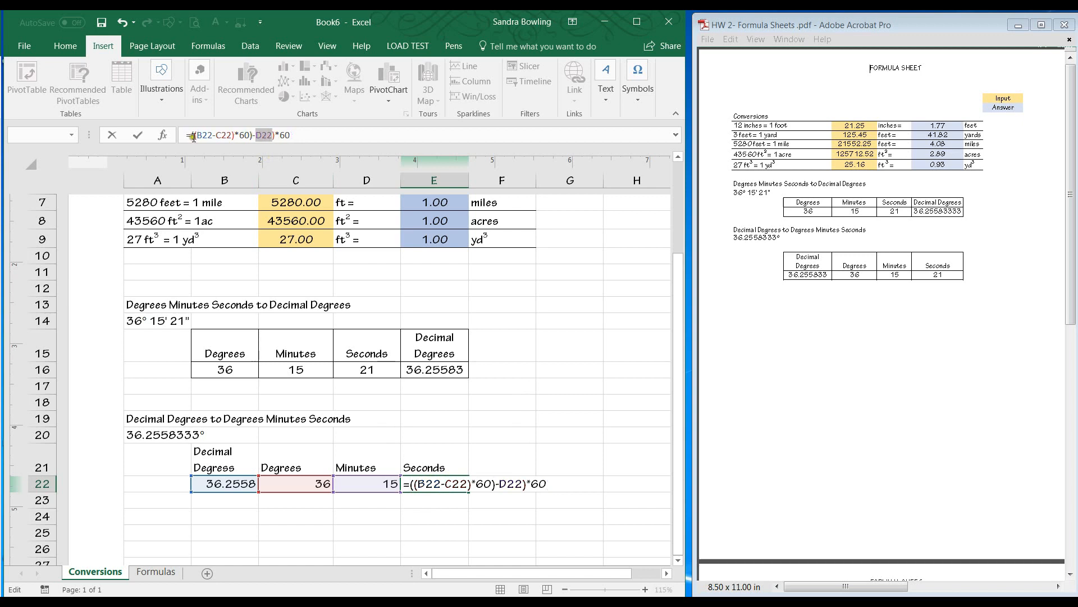
click(211, 136)
text(()
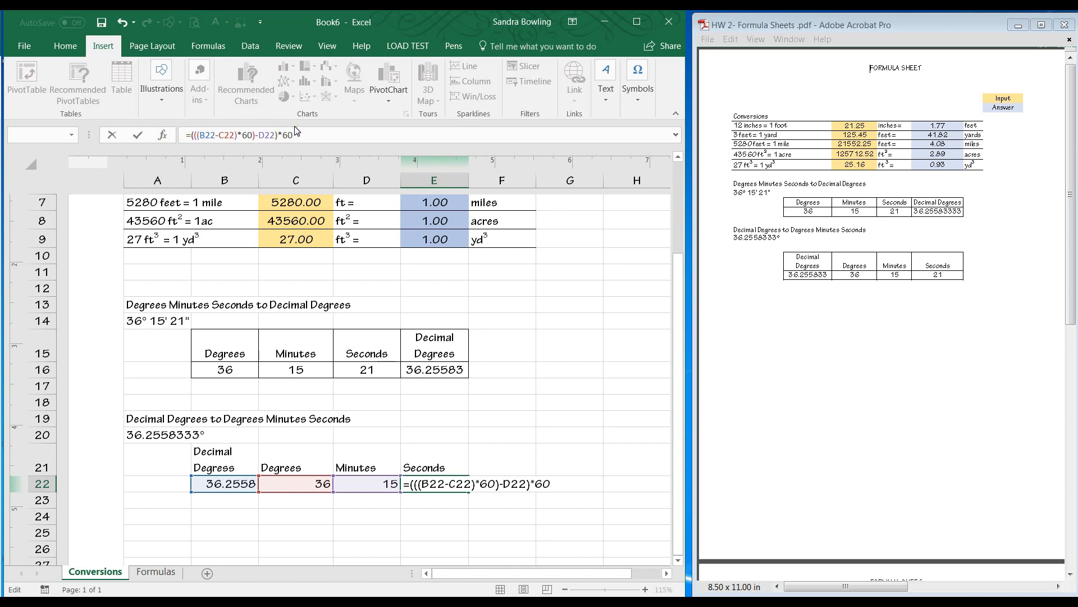
key(Return)
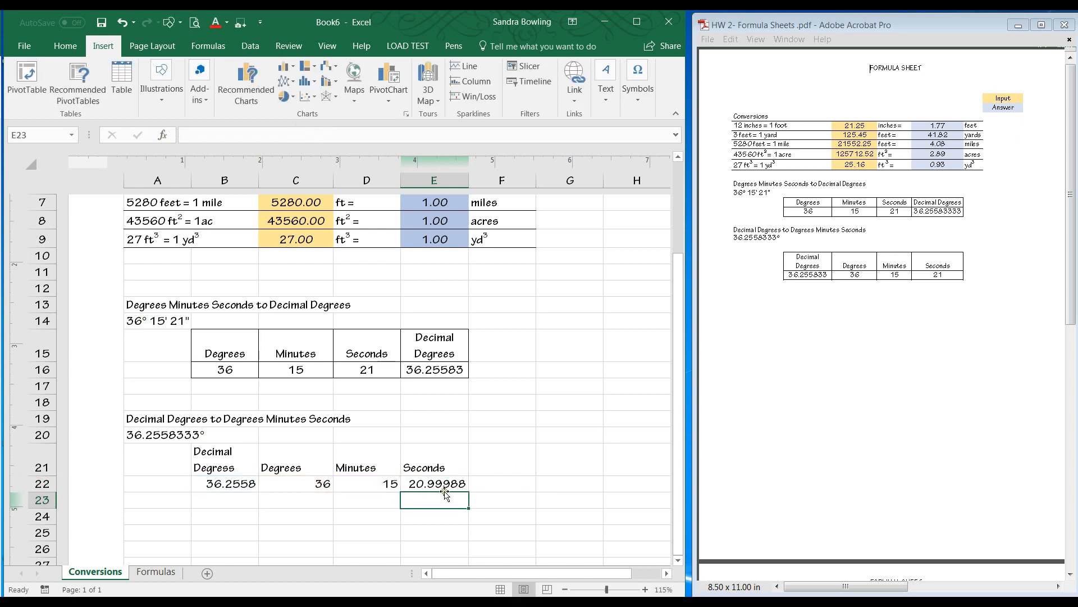
Examine the parenthesis pairs of the E22 formula in the formula bar.
click(441, 486)
click(208, 142)
drag(236, 136, 202, 137)
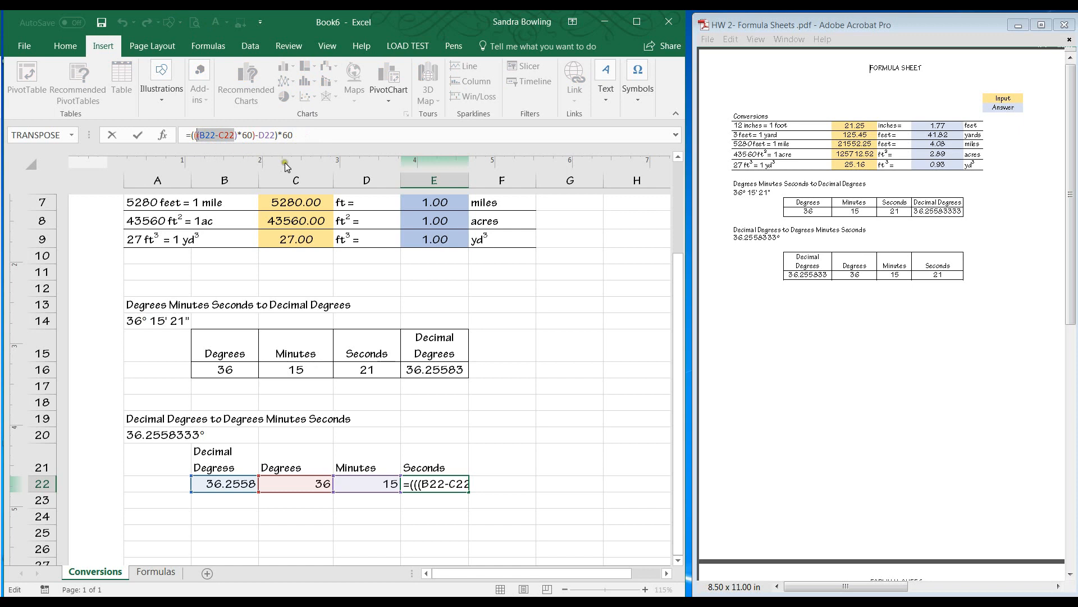
drag(254, 135, 200, 136)
drag(275, 136, 206, 137)
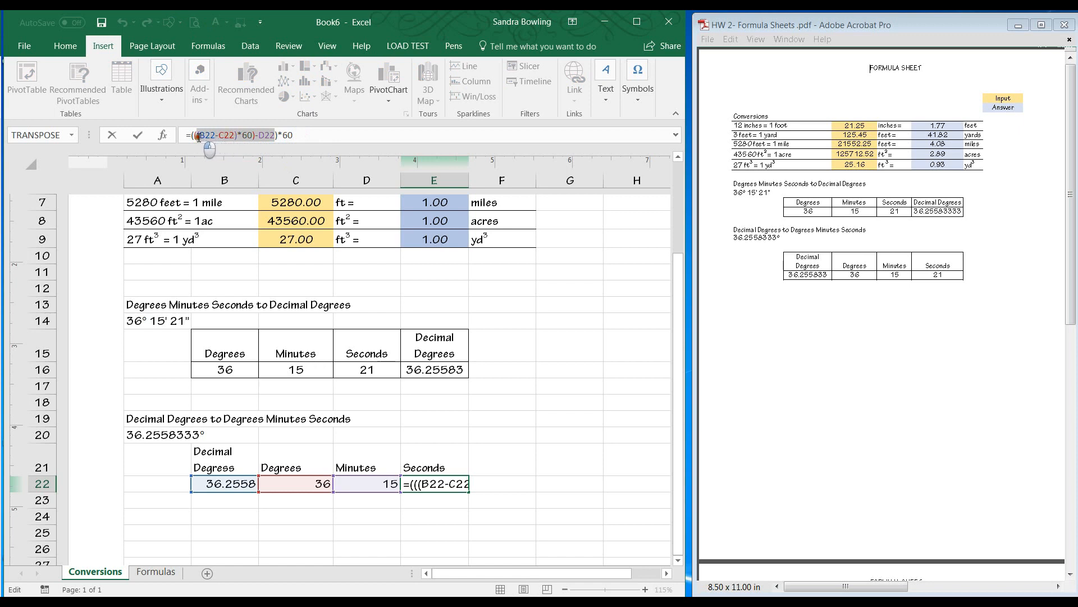
click(299, 134)
drag(300, 134, 187, 143)
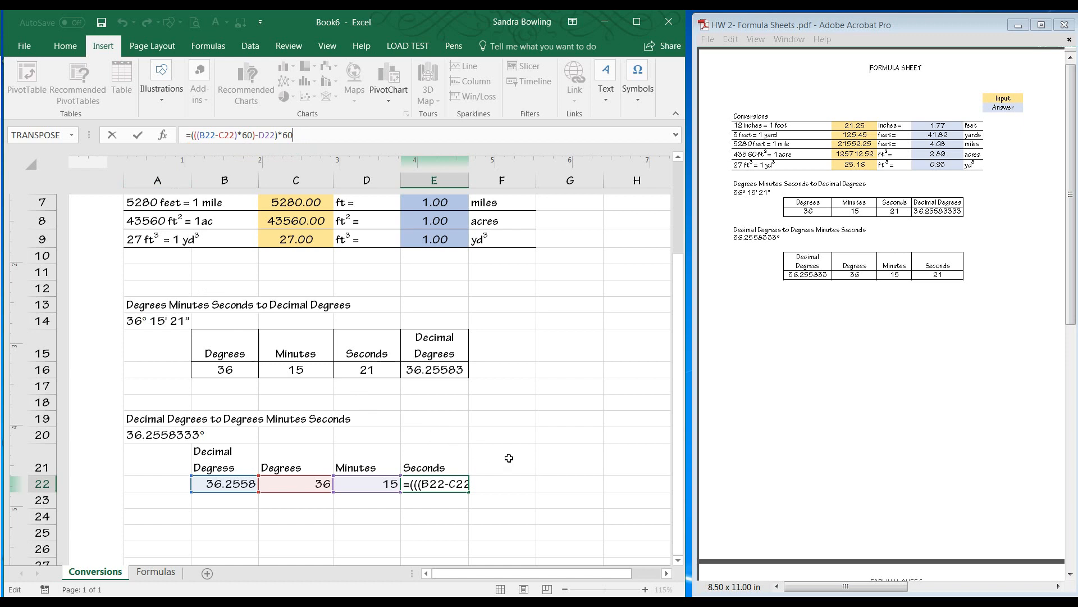
key(Return)
click(433, 482)
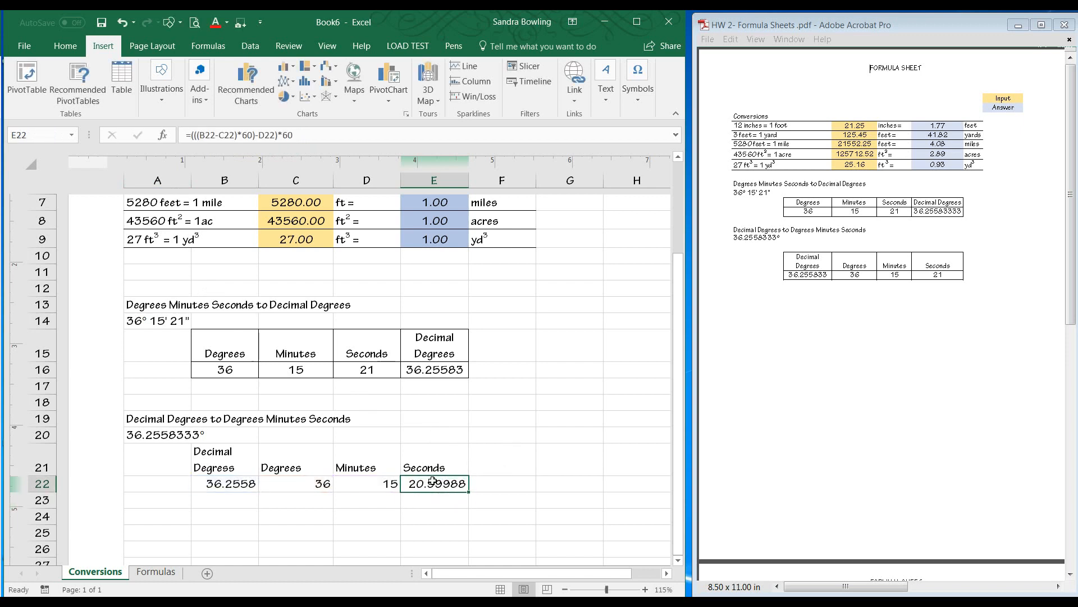
Decrease the decimal places shown in E22 to none.
click(63, 46)
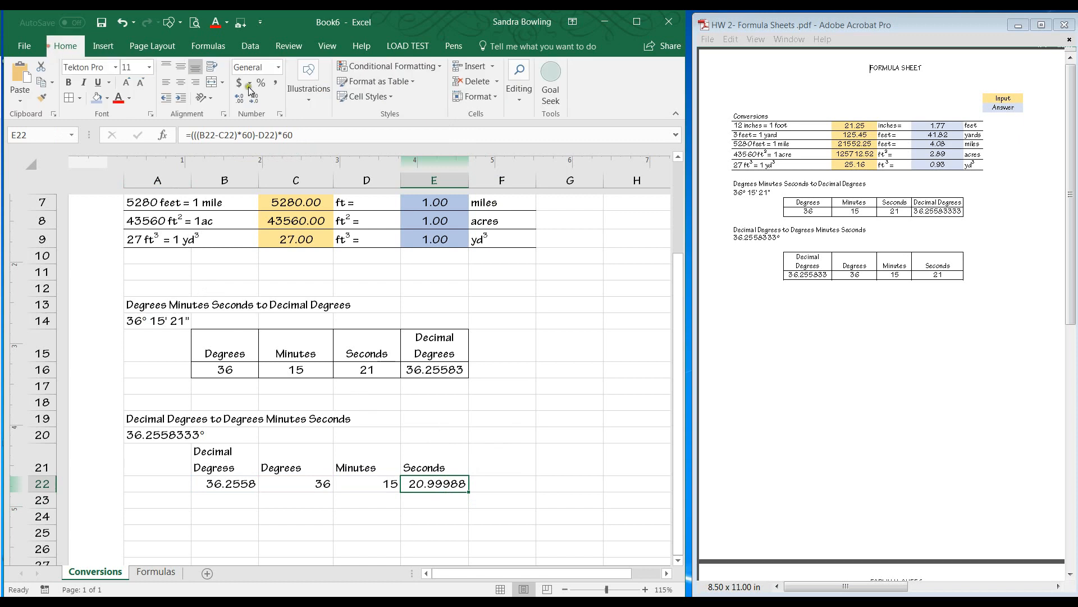
click(254, 99)
click(254, 100)
click(254, 99)
click(254, 99)
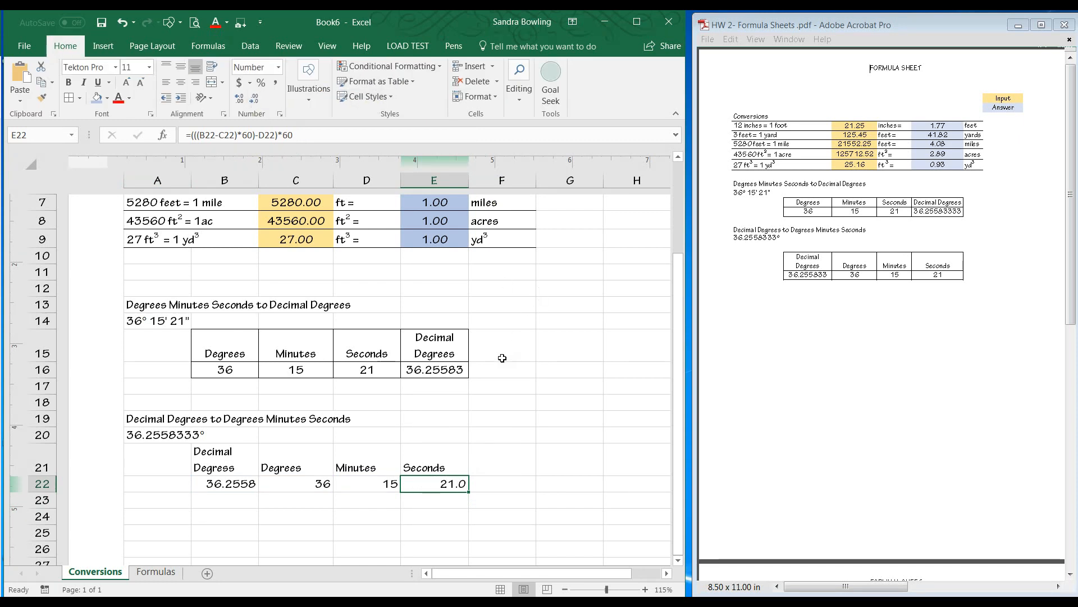
click(254, 100)
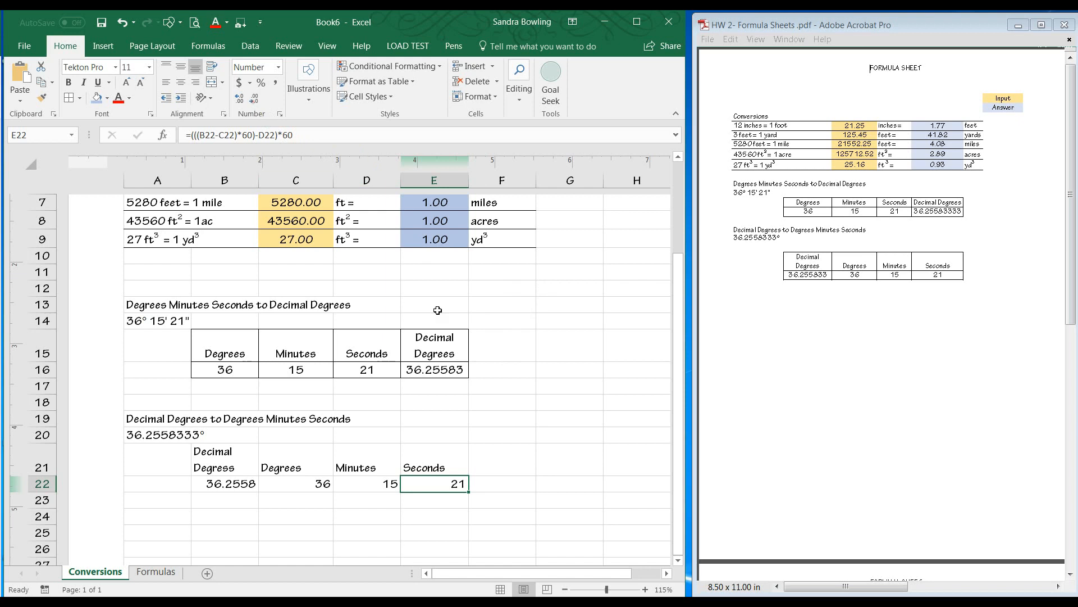
Increase the decimal places shown in E22 to four.
click(487, 511)
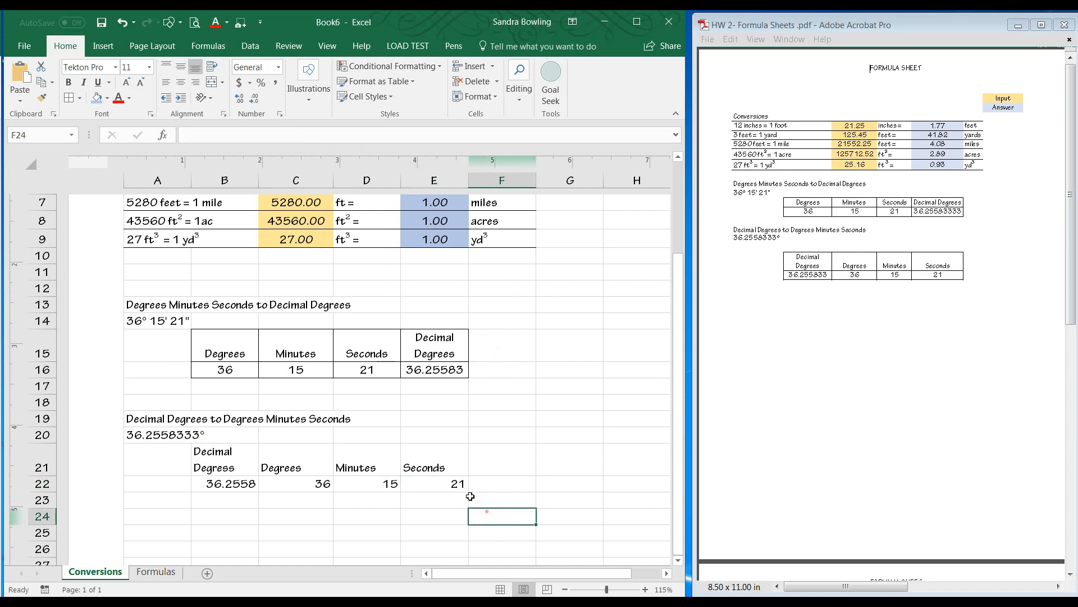
click(430, 485)
click(241, 99)
click(241, 100)
click(241, 100)
click(241, 99)
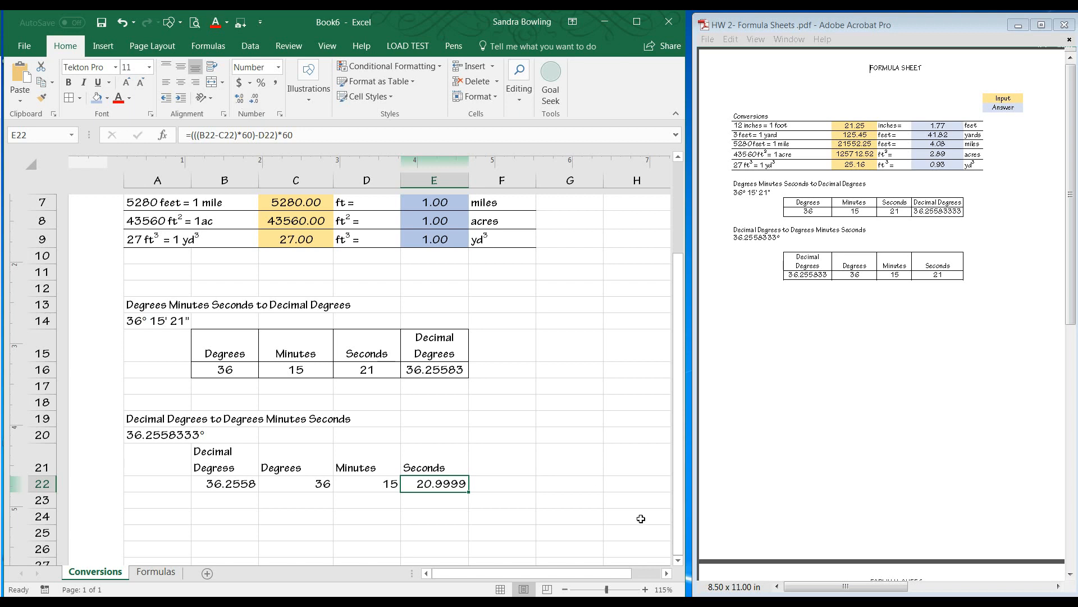
Center the B21:E22 table contents and apply all borders to it.
click(492, 500)
drag(454, 484, 230, 458)
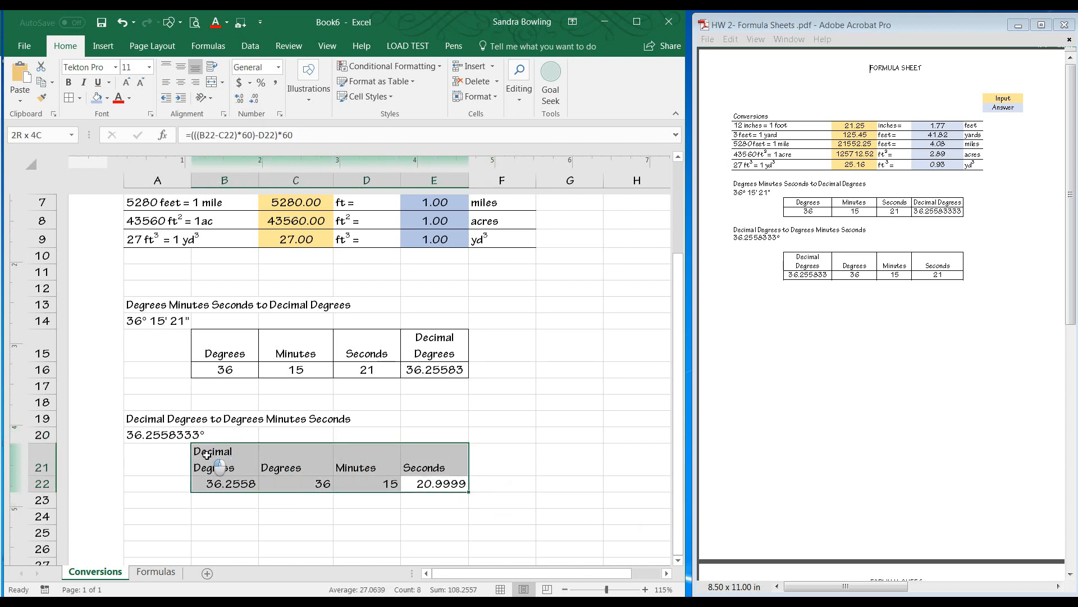
click(181, 83)
click(70, 99)
click(497, 408)
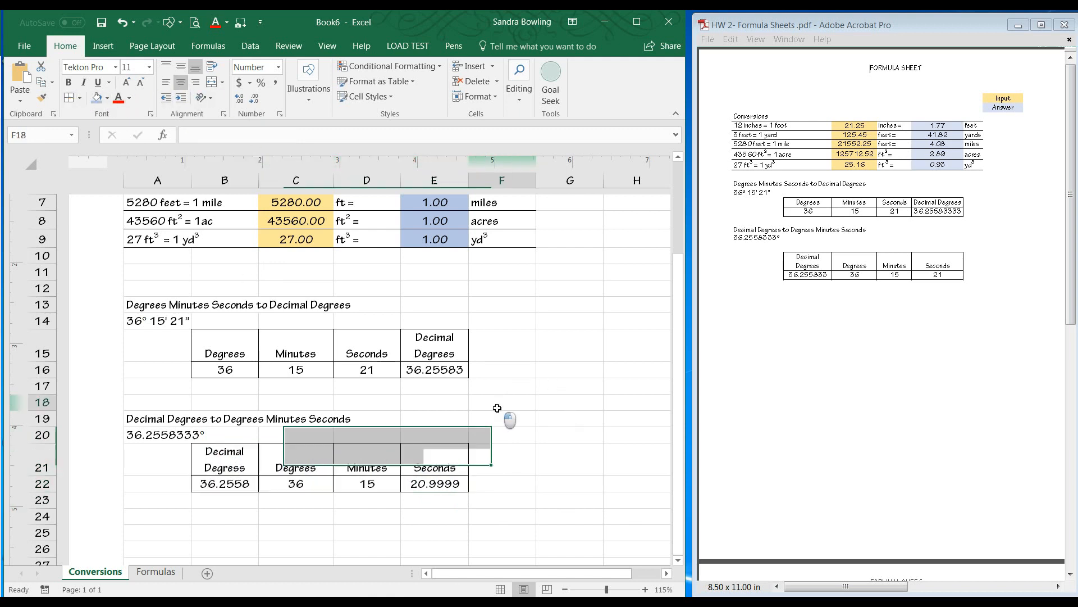
Wrap the E22 seconds formula in ROUND with 0 digits.
click(438, 483)
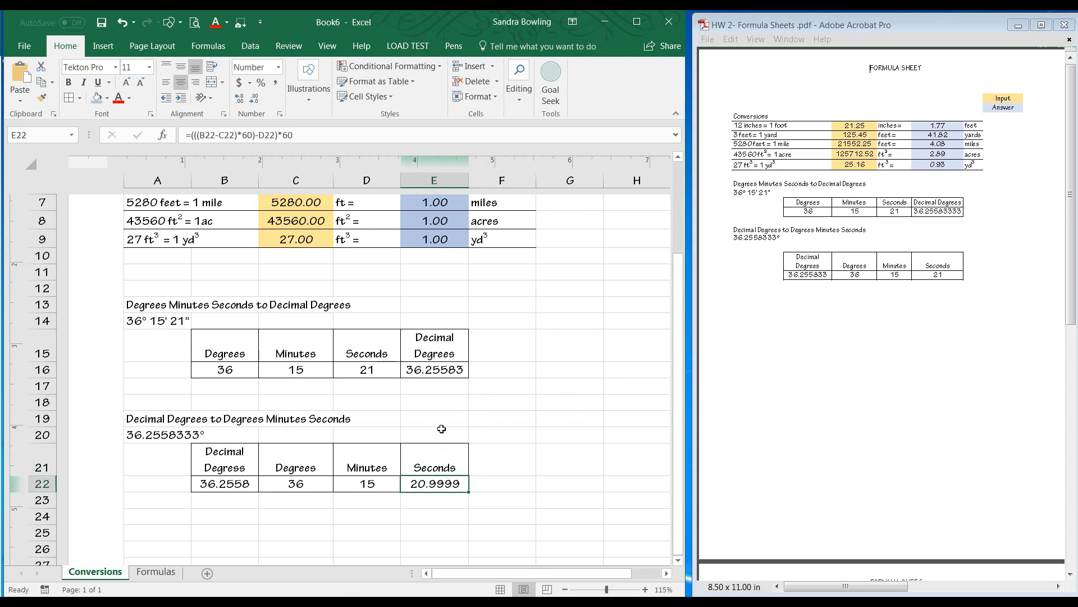
click(187, 136)
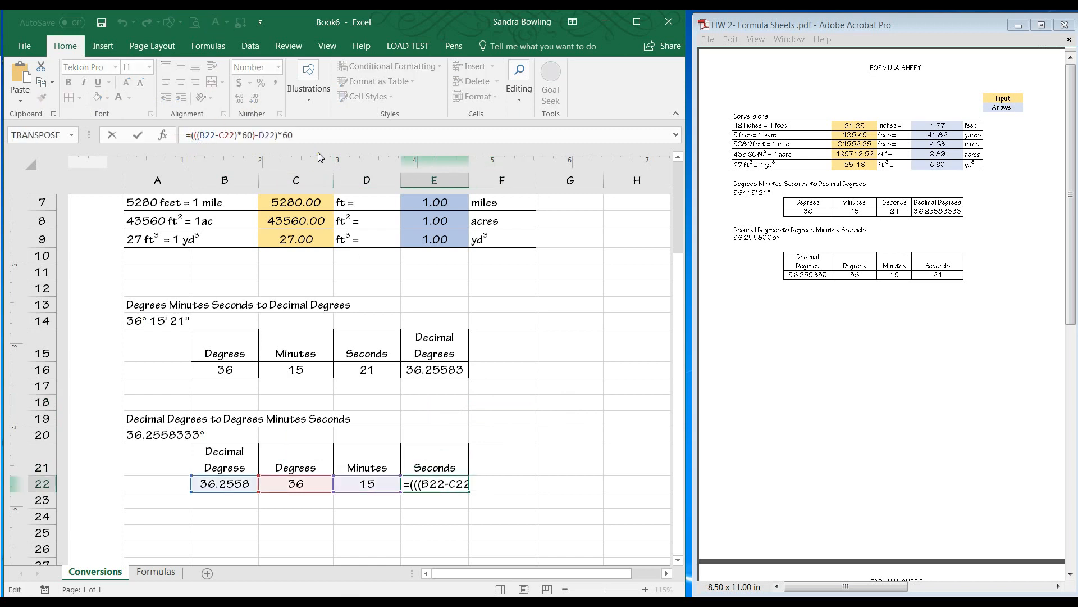
text(round)
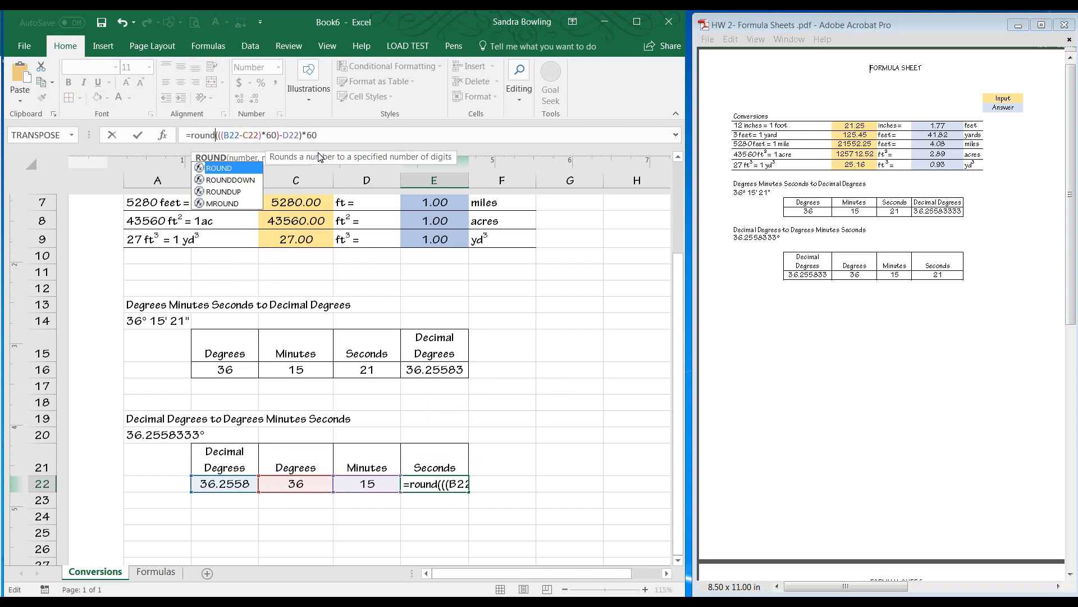
text(()
text(,0))
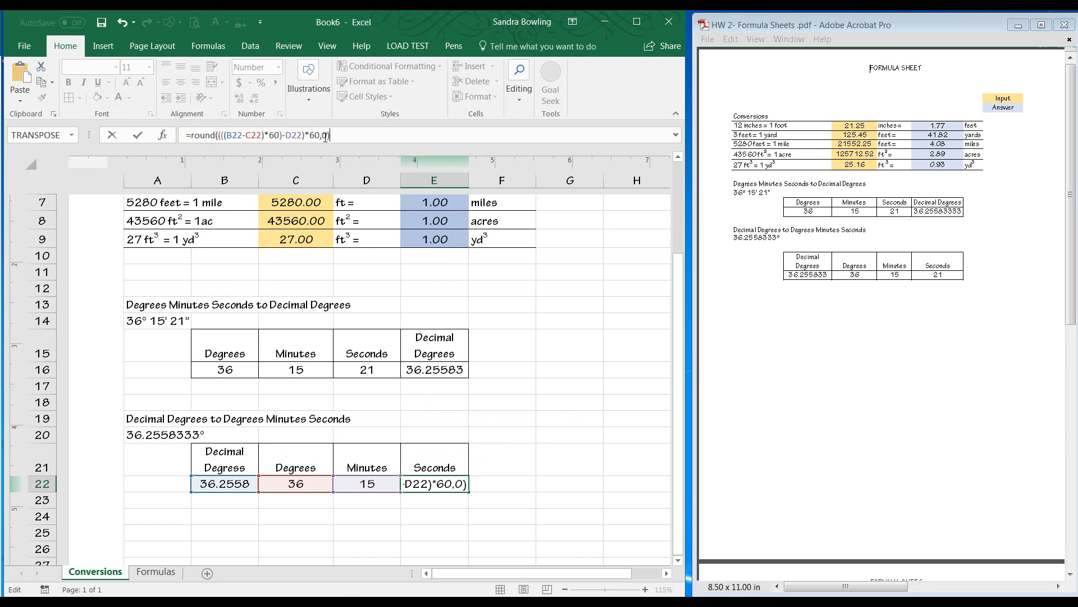
key(Return)
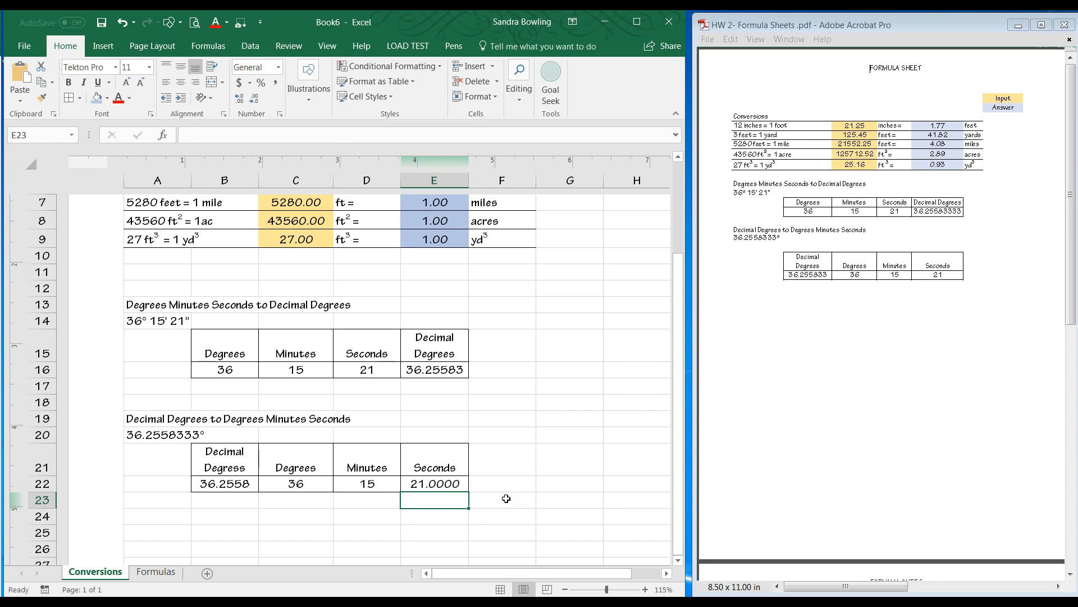
Change the ROUND digits in the E22 formula to 2.
click(468, 486)
click(338, 135)
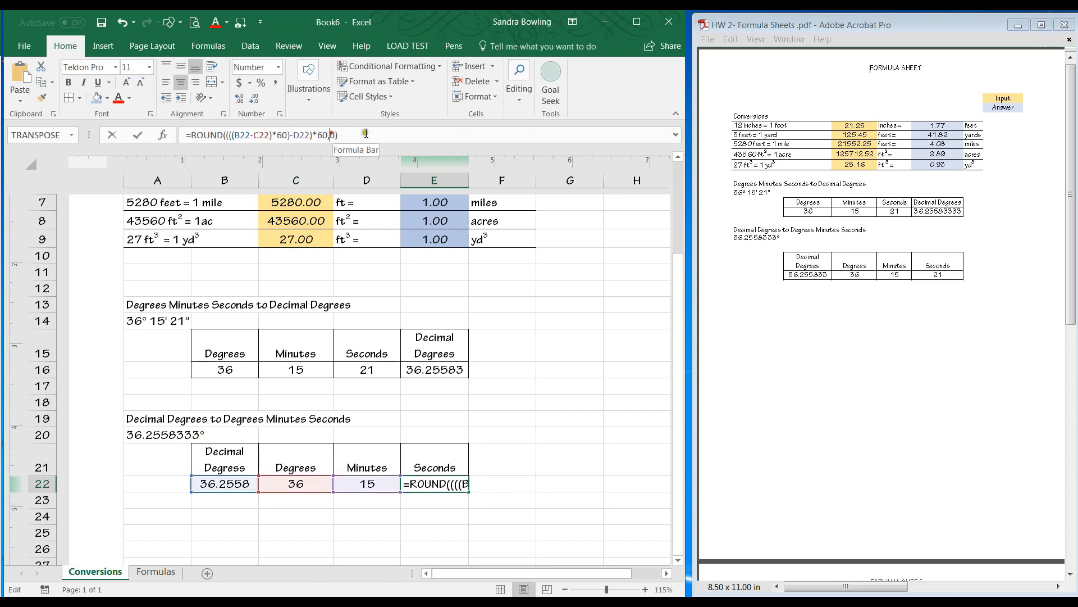
key(BackSpace)
text(2)
key(Return)
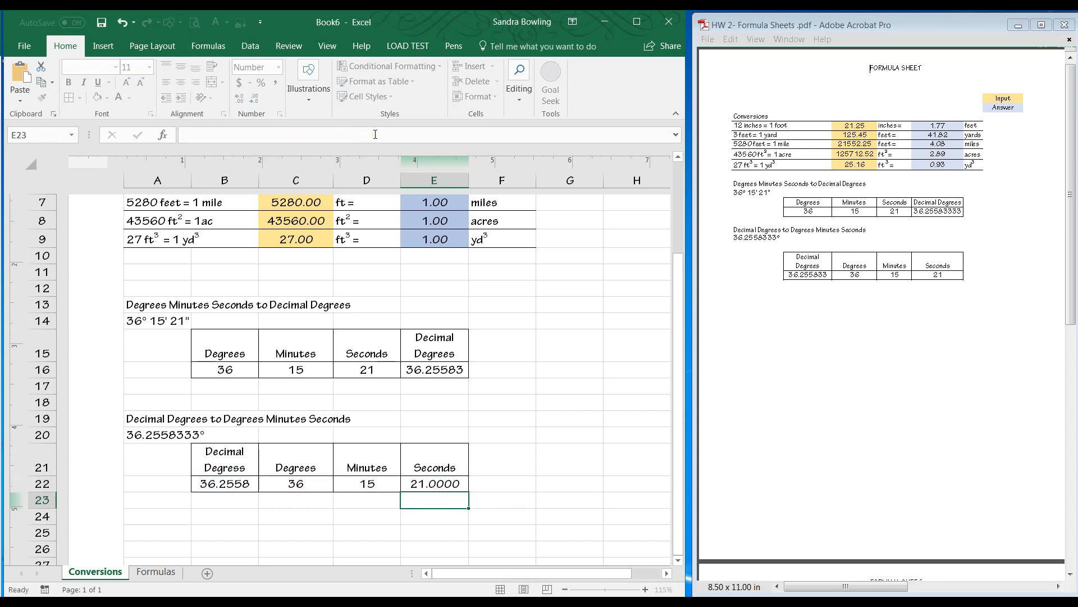
Set the ROUND digits in the E22 formula back to 0.
click(451, 486)
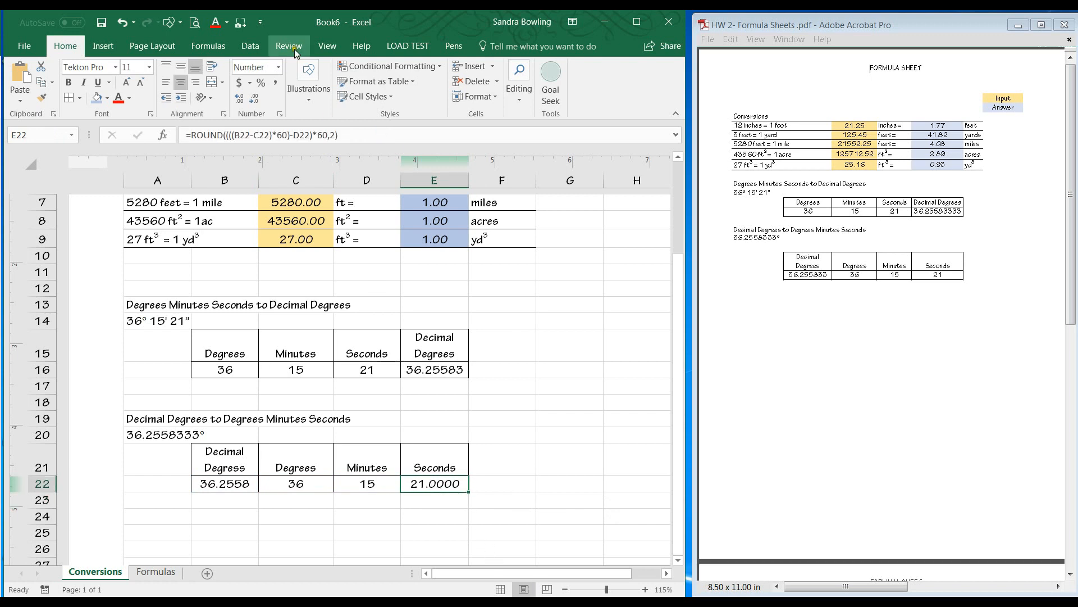
click(334, 134)
key(BackSpace)
text(0)
click(452, 306)
click(425, 484)
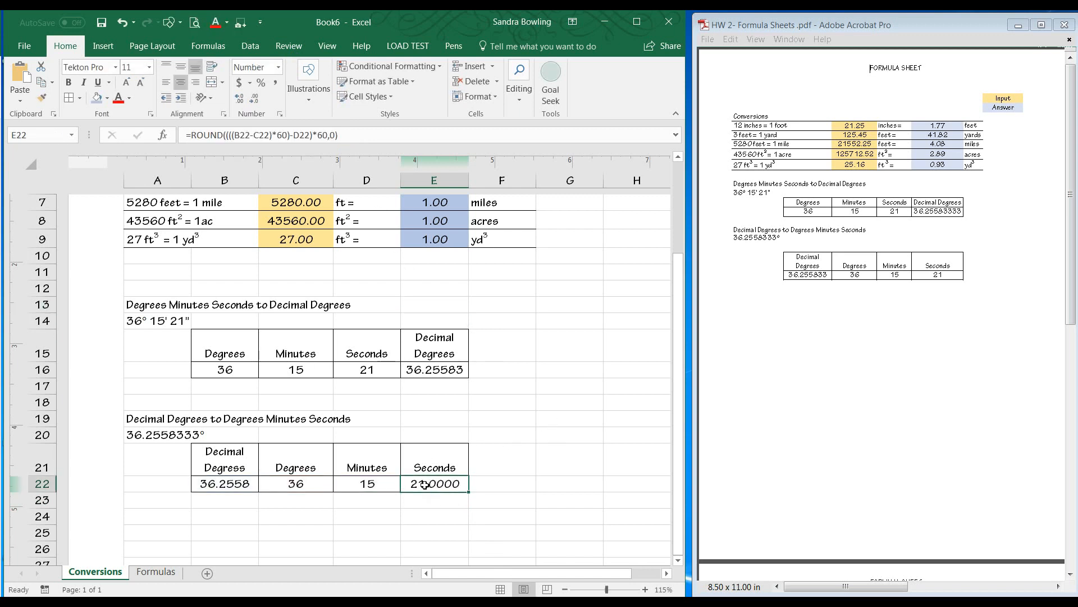
Decrease the decimal places shown in E22 to none.
click(248, 101)
click(248, 101)
click(256, 102)
click(255, 102)
click(546, 374)
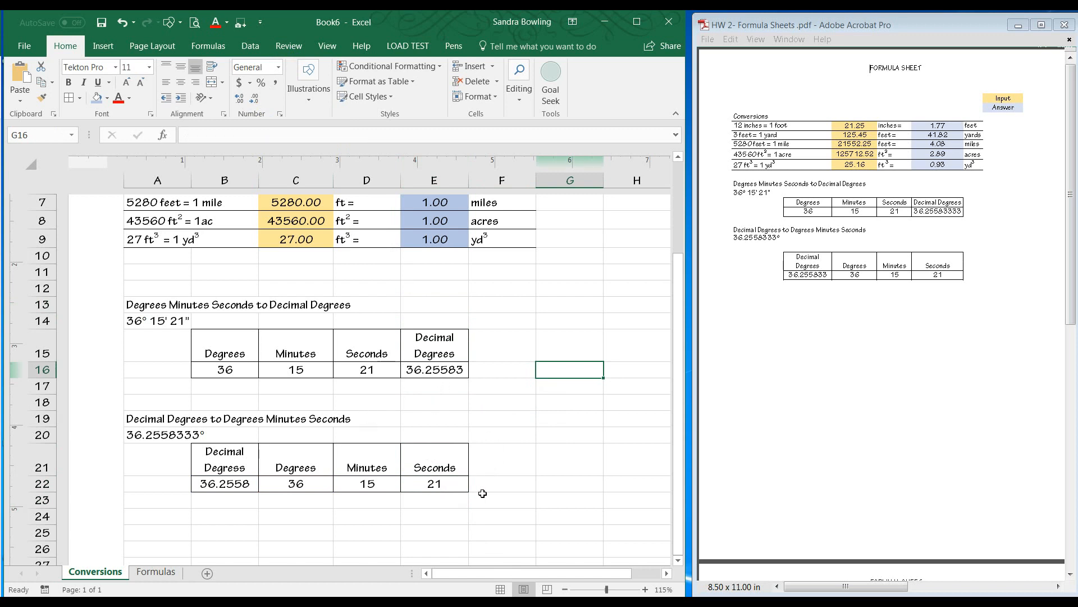
Fill the degrees, minutes and seconds cells B16:D16 with the yellow input color.
scroll(482, 393, up, 1)
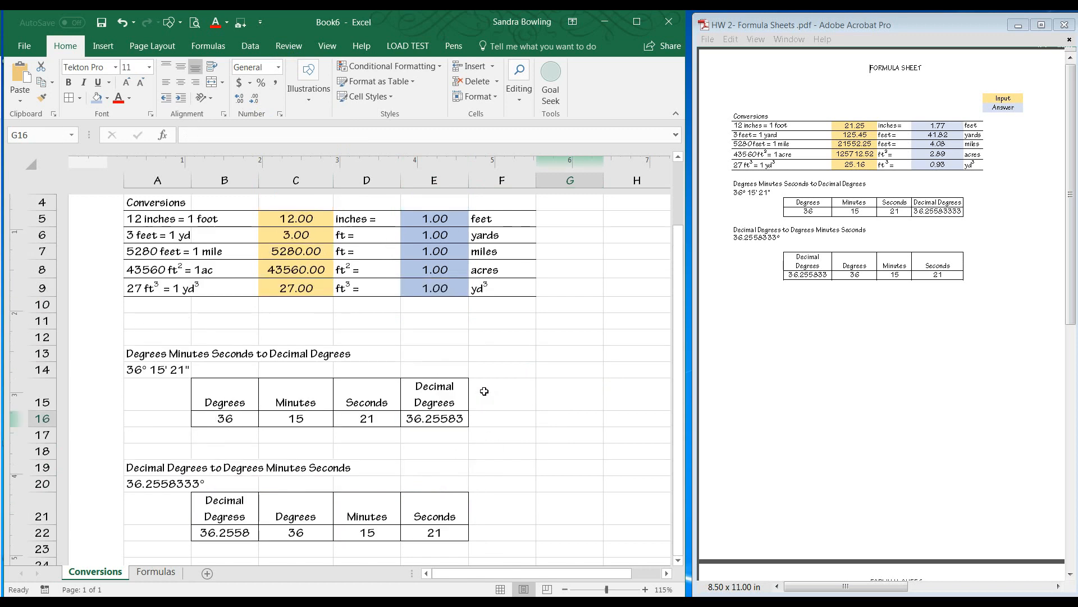
drag(236, 418, 348, 417)
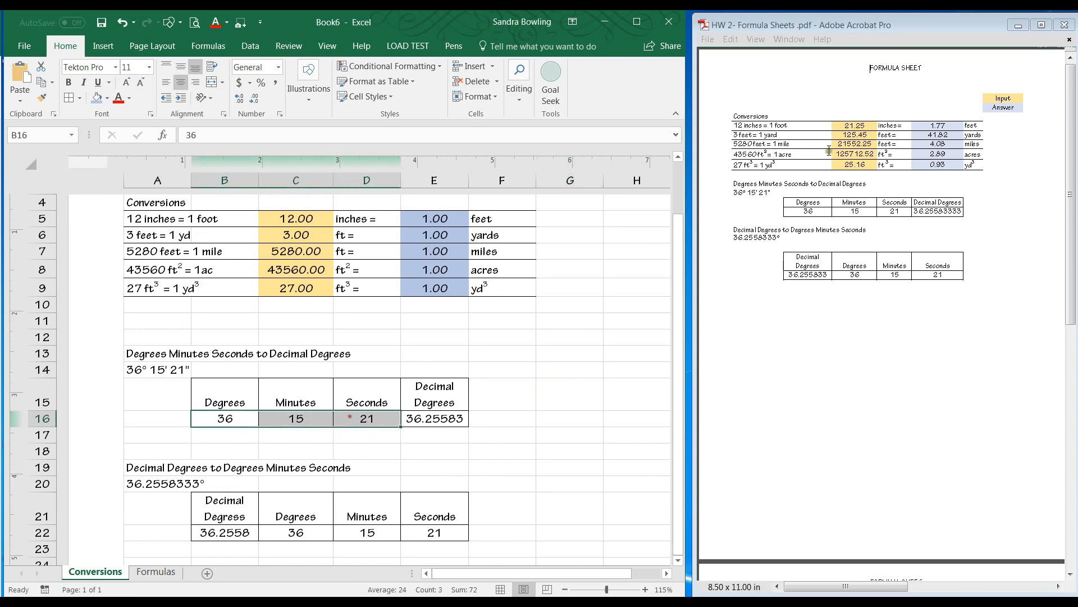
click(97, 97)
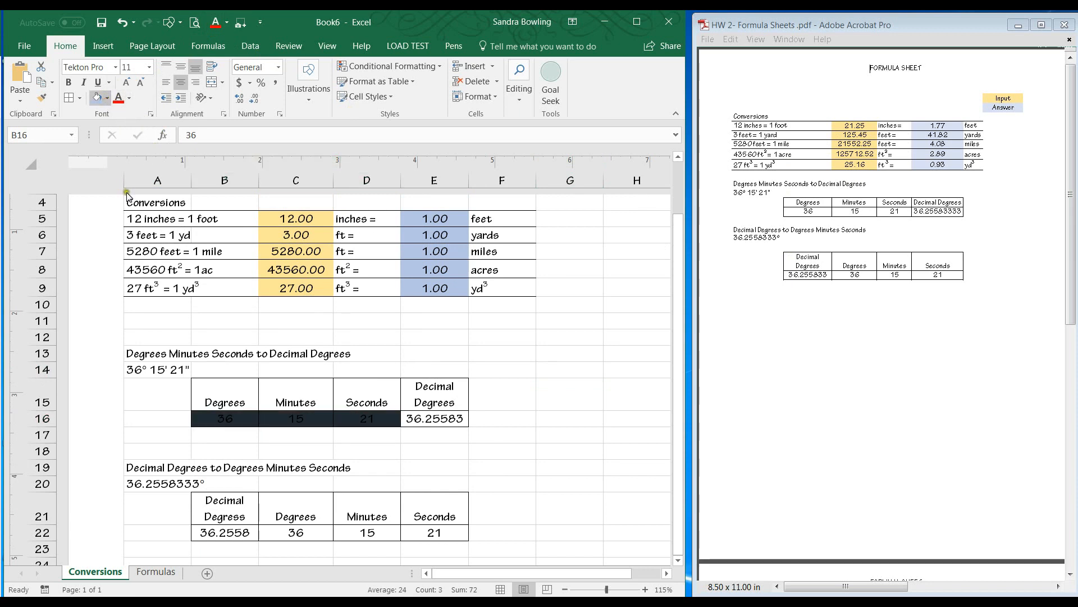
click(176, 150)
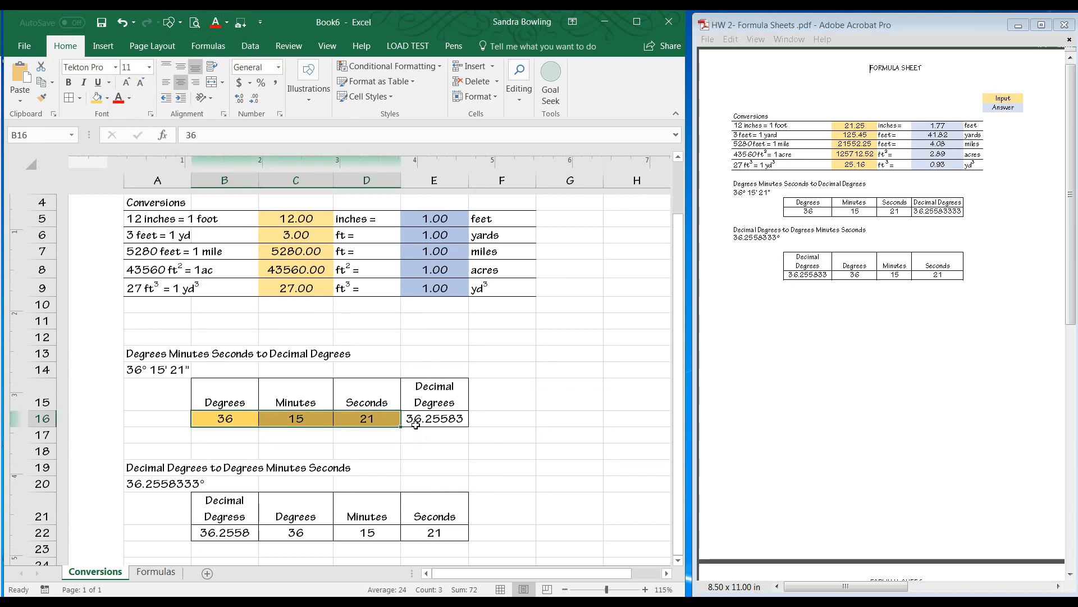
click(359, 453)
Fill the decimal degrees input cell B22 with the yellow input color.
click(425, 418)
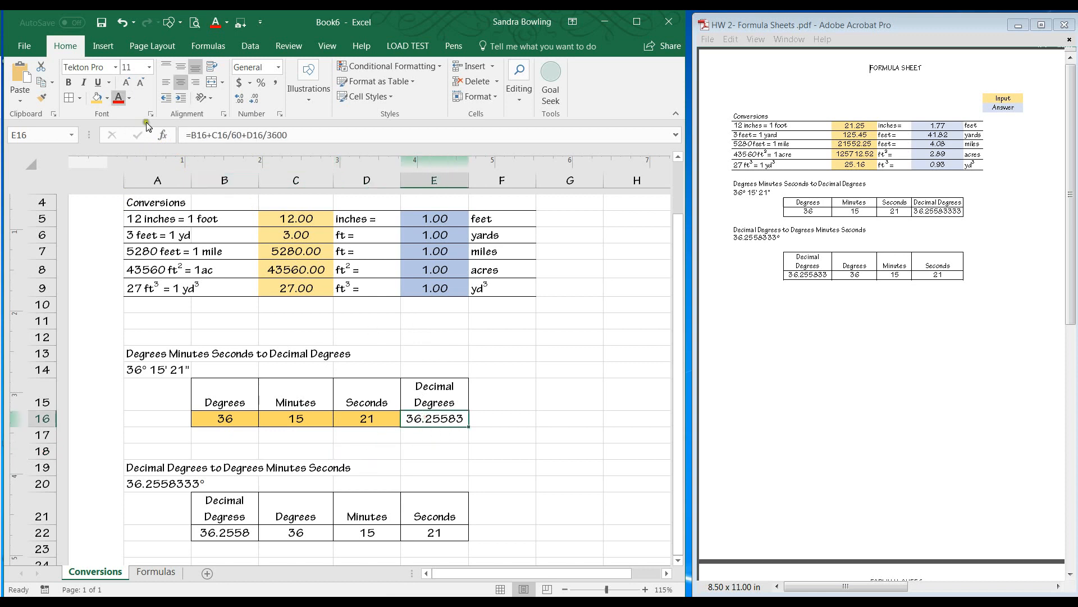
drag(237, 533, 364, 541)
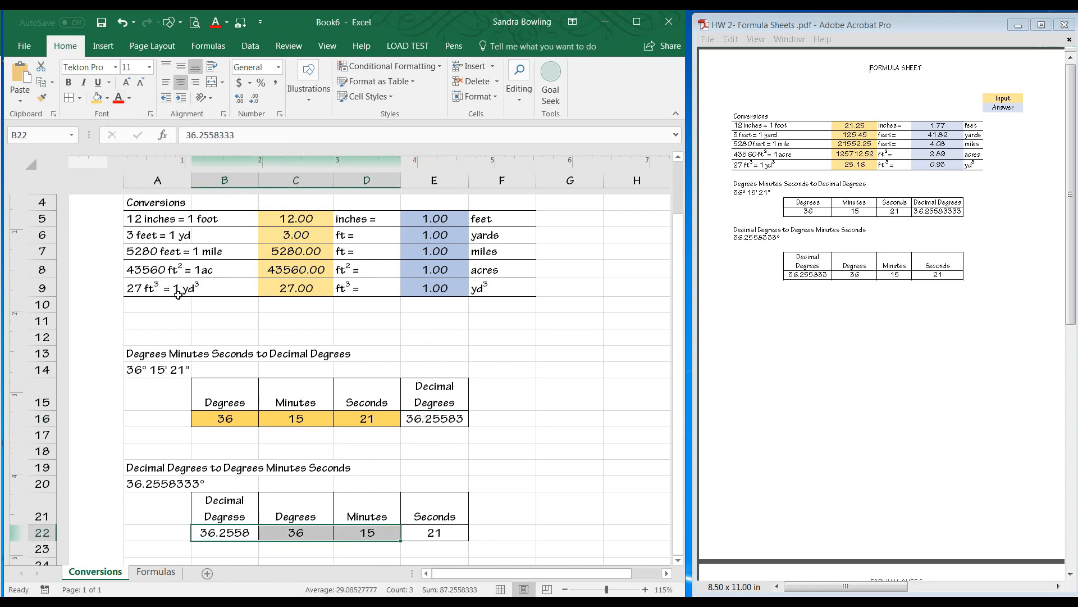
click(228, 540)
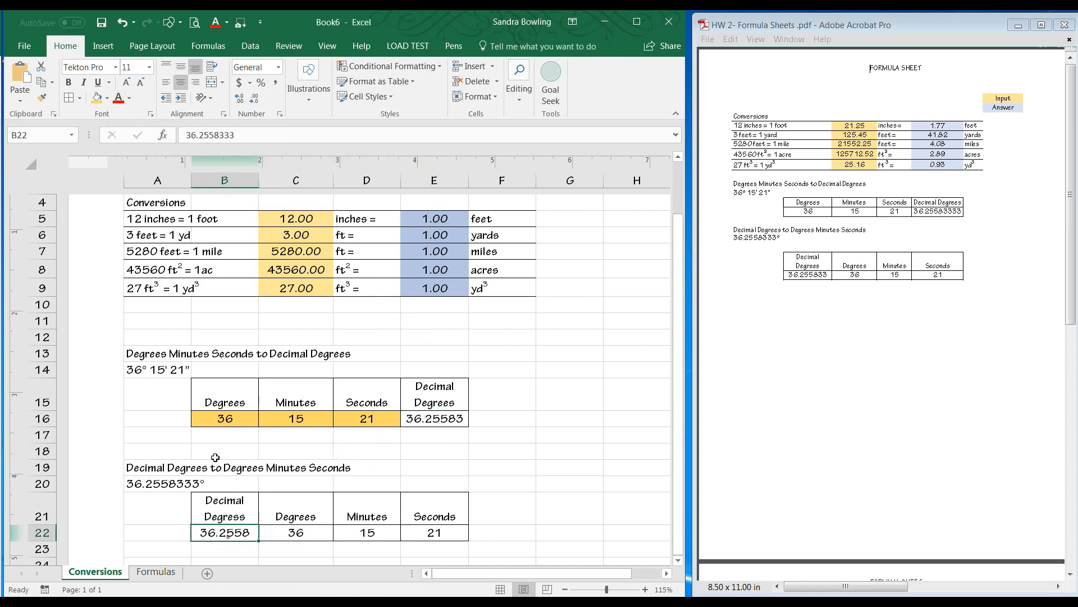
click(97, 97)
Fill E16 and C22:E22 with the blue answer color.
click(431, 410)
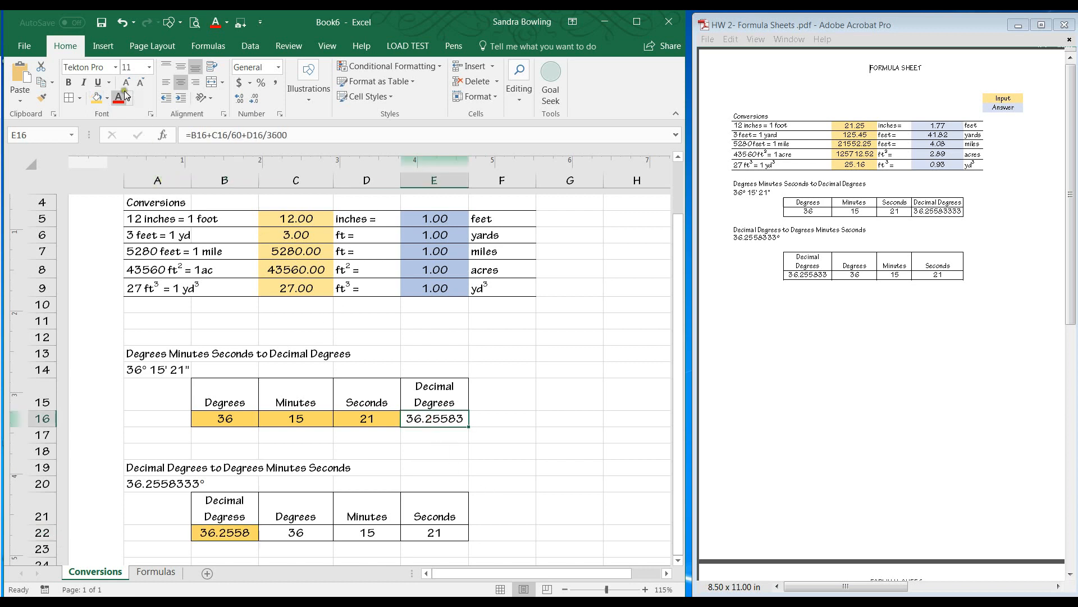
click(141, 151)
drag(283, 528, 427, 538)
click(96, 98)
click(565, 406)
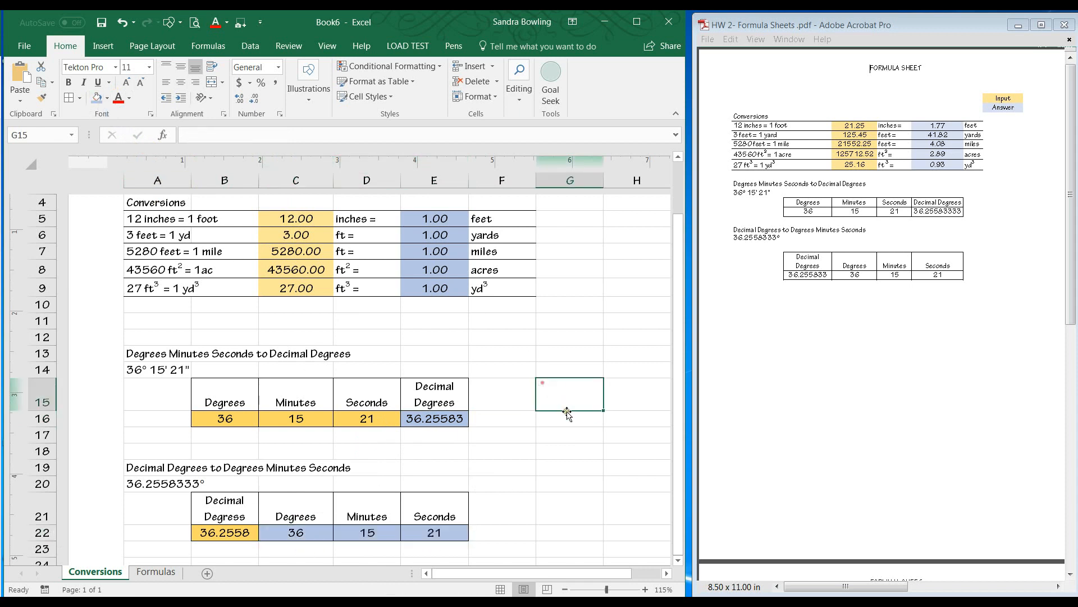